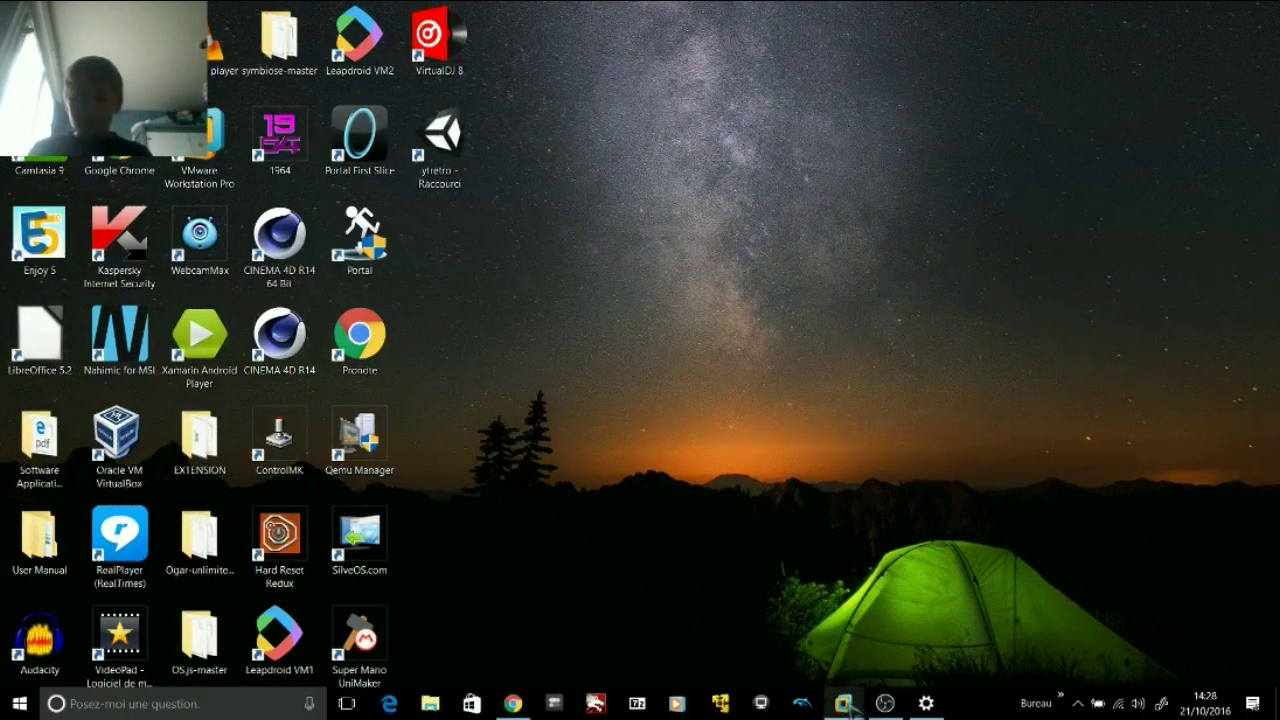
Switch to the OS destructions 2 virtual machine in VMware Workstation and decline connecting the USB device to it.
click(885, 703)
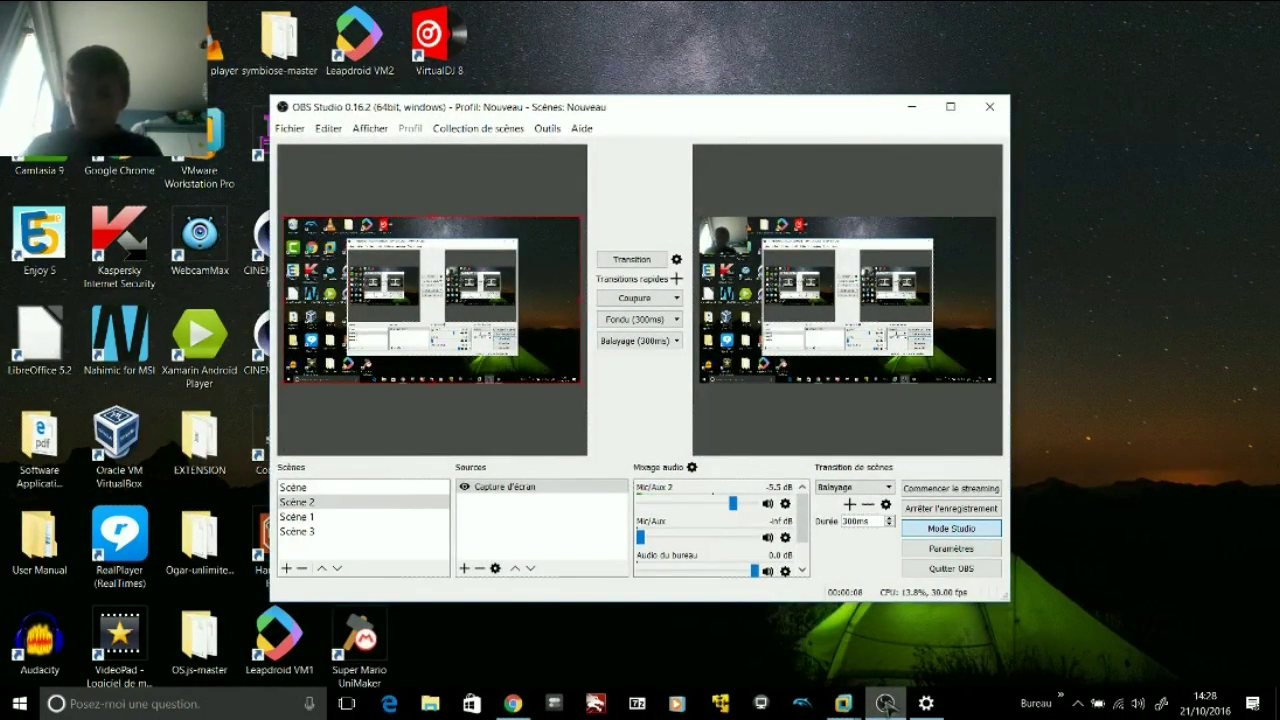
click(885, 703)
mouse_move(863, 706)
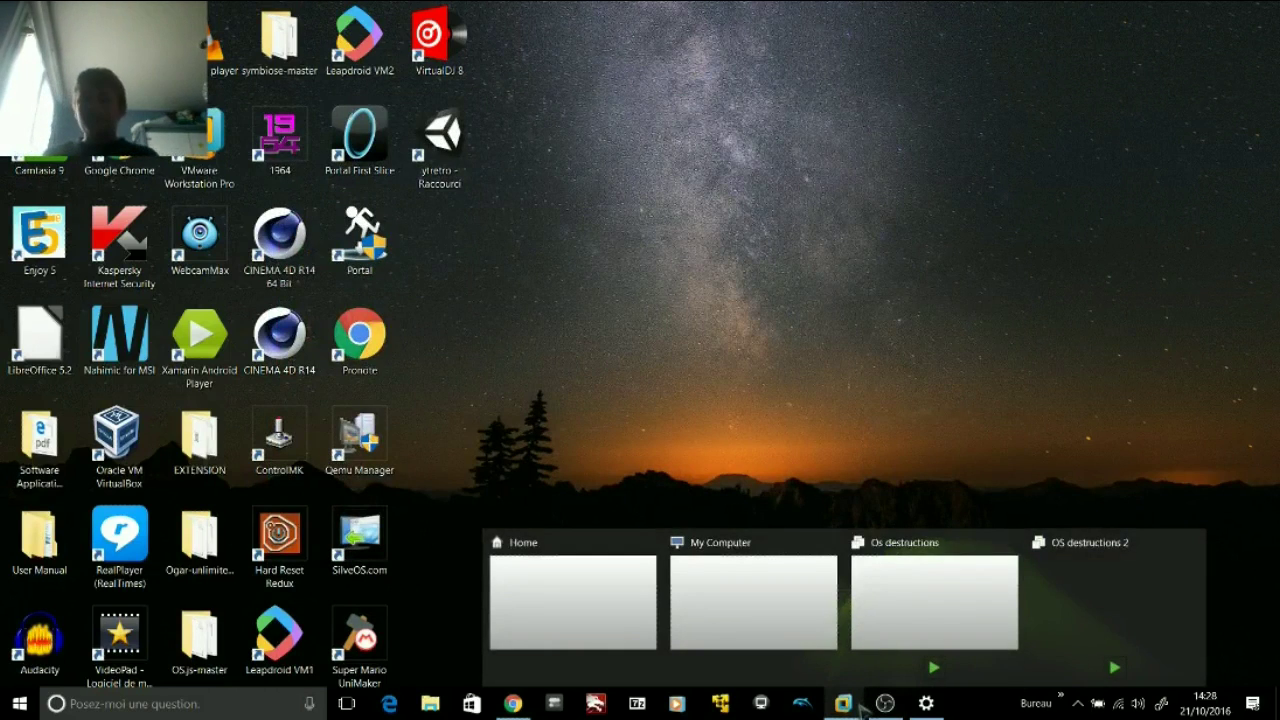
click(1114, 612)
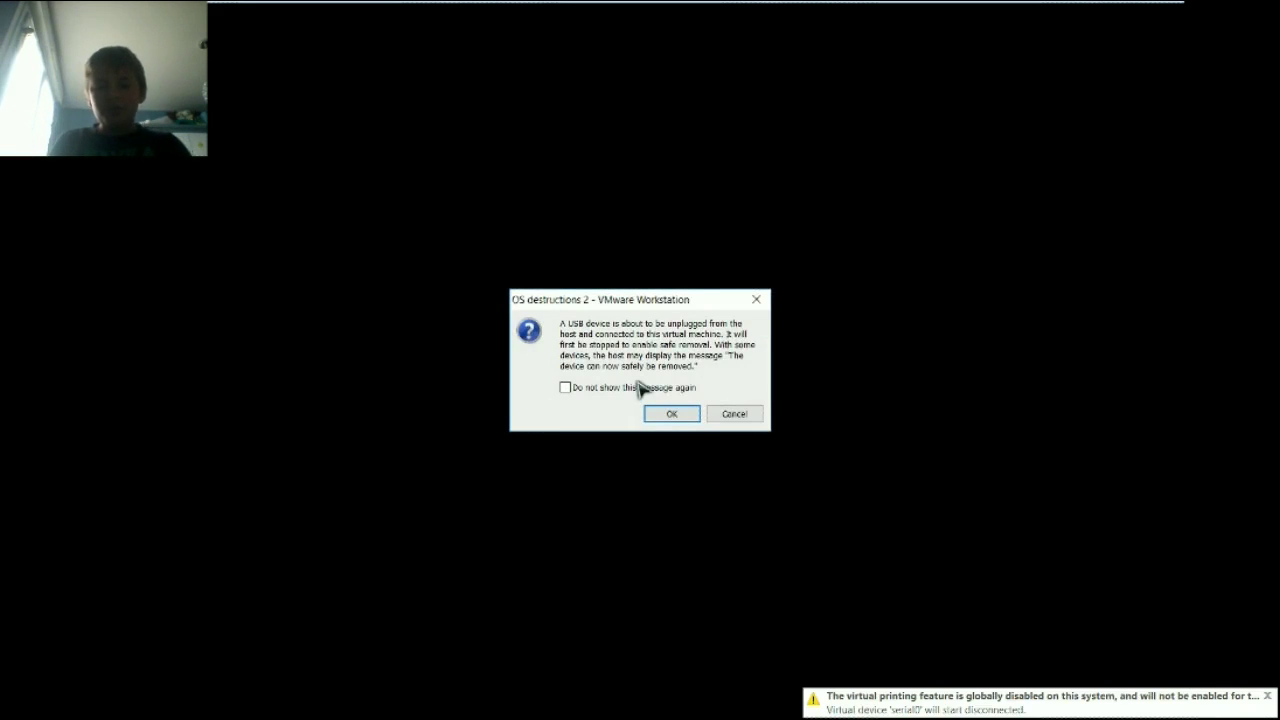
click(745, 416)
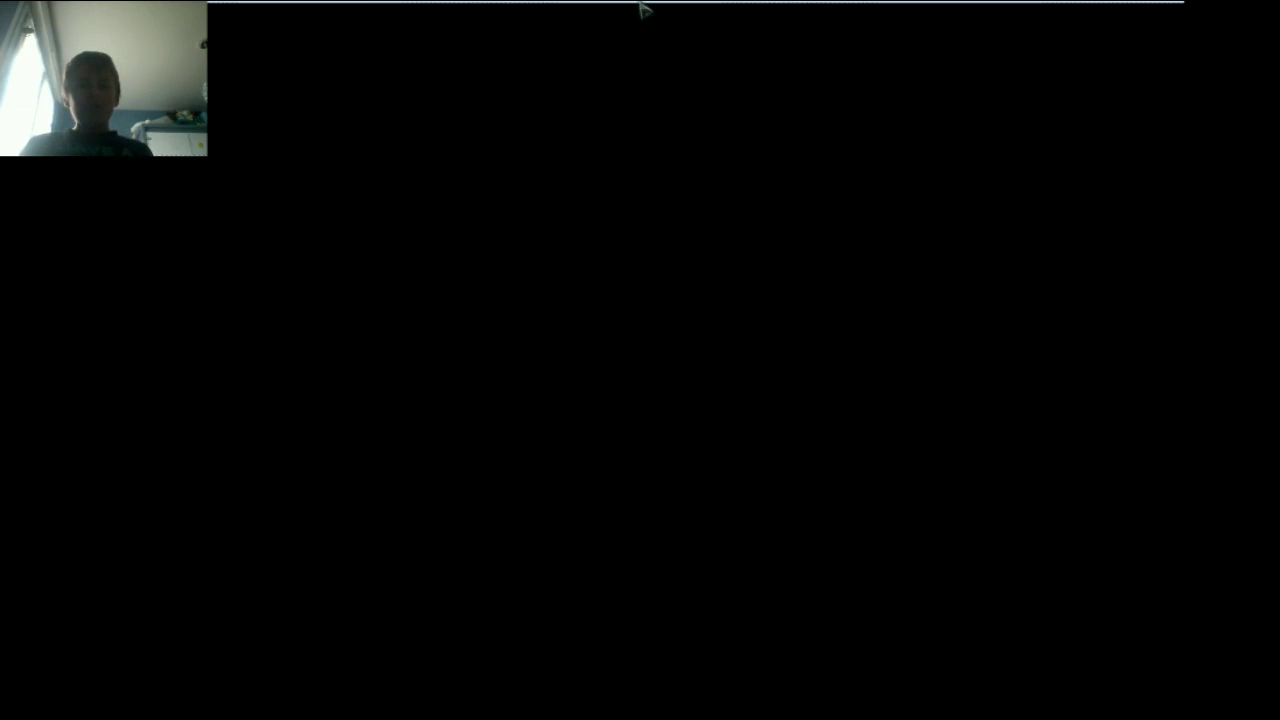
Examine the virtual machine's hardware and details outside its console view, and return to the console.
mouse_move(640, 6)
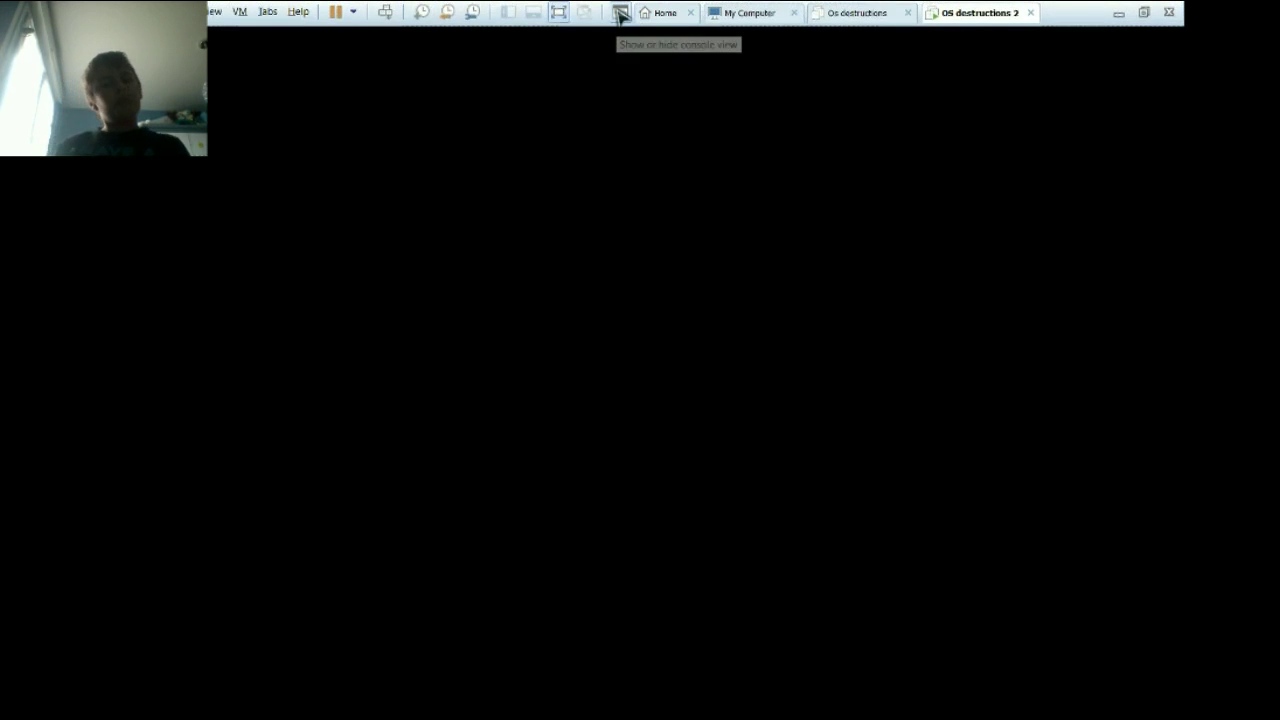
click(620, 14)
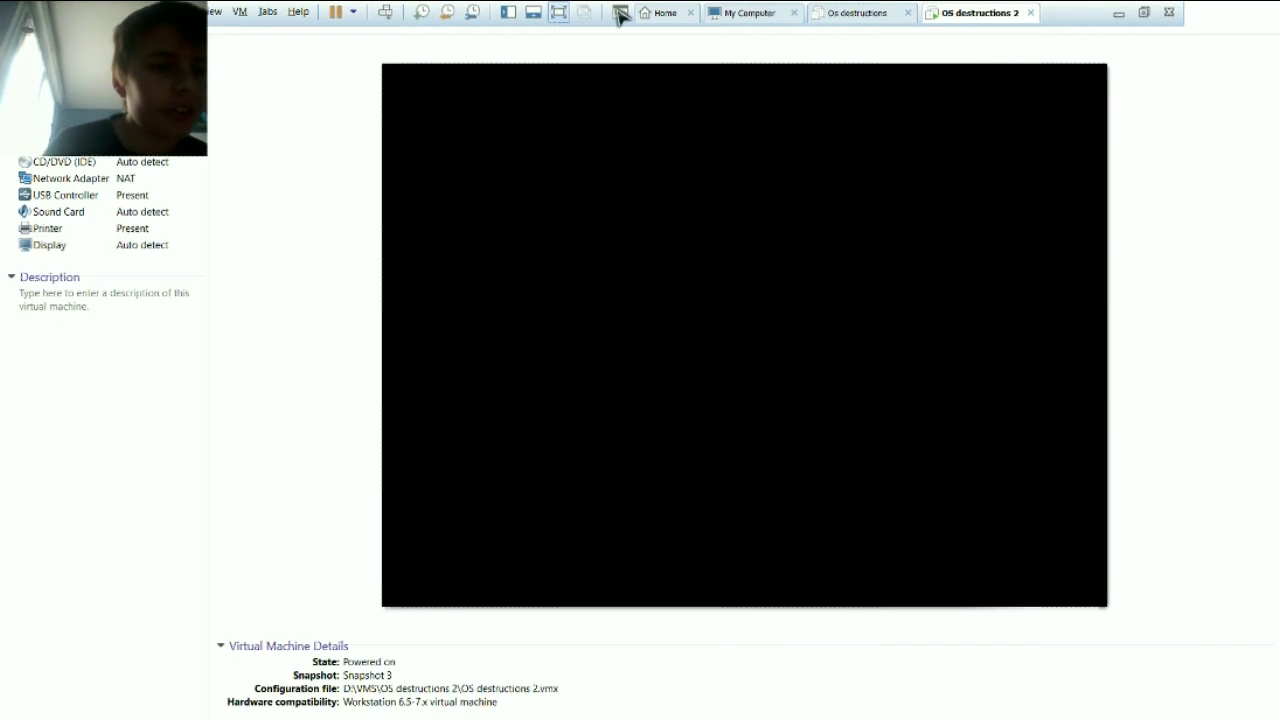
click(620, 14)
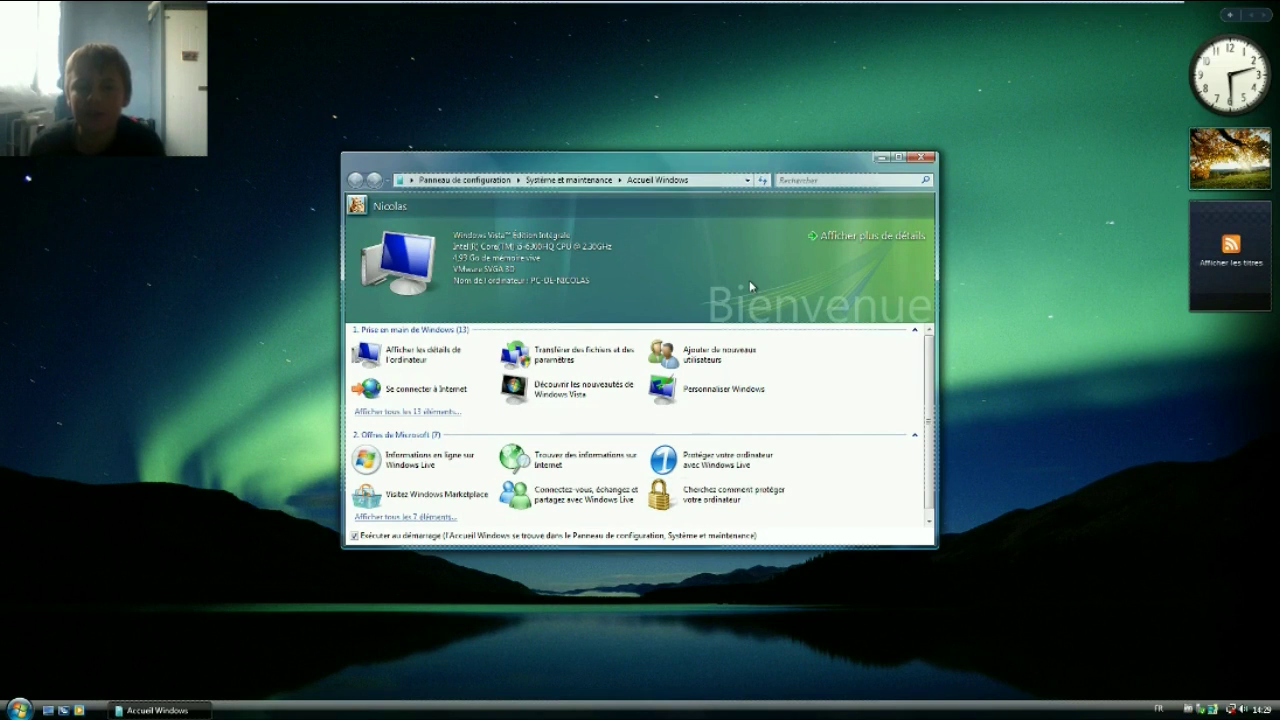
Close the Accueil Windows window and search the installed programs for "center", shortening the search to "cent".
click(926, 157)
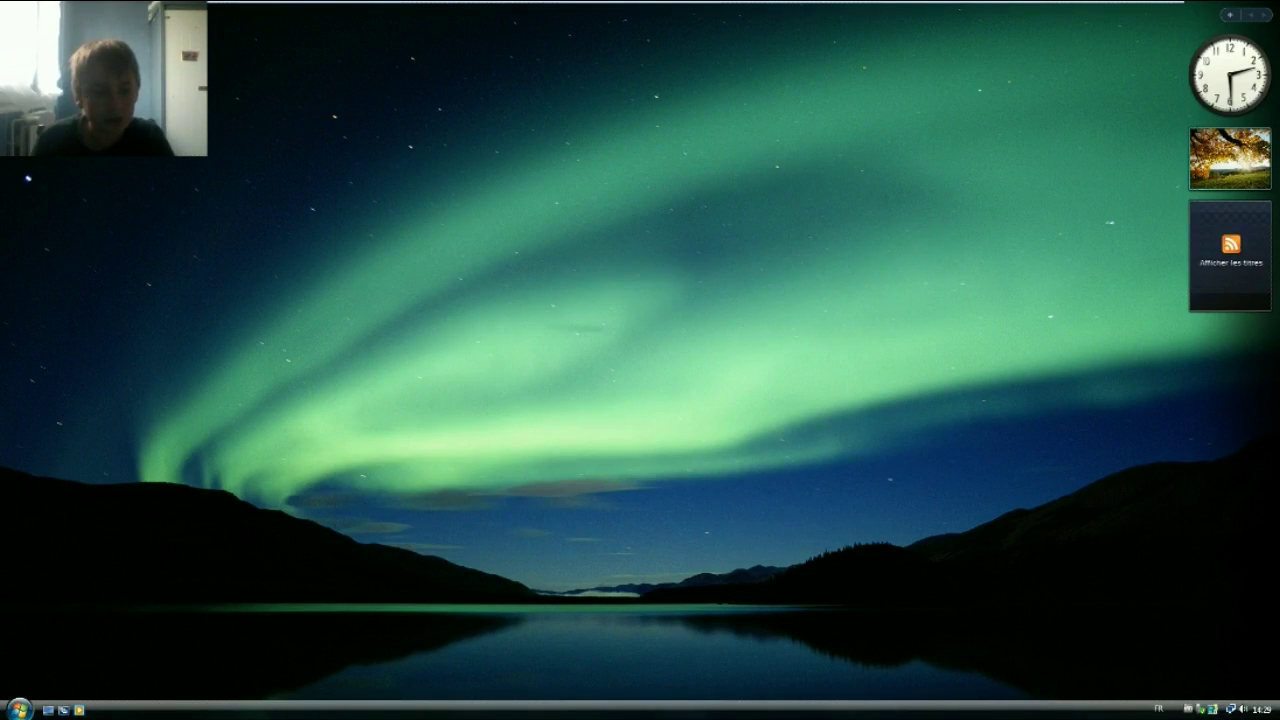
click(18, 710)
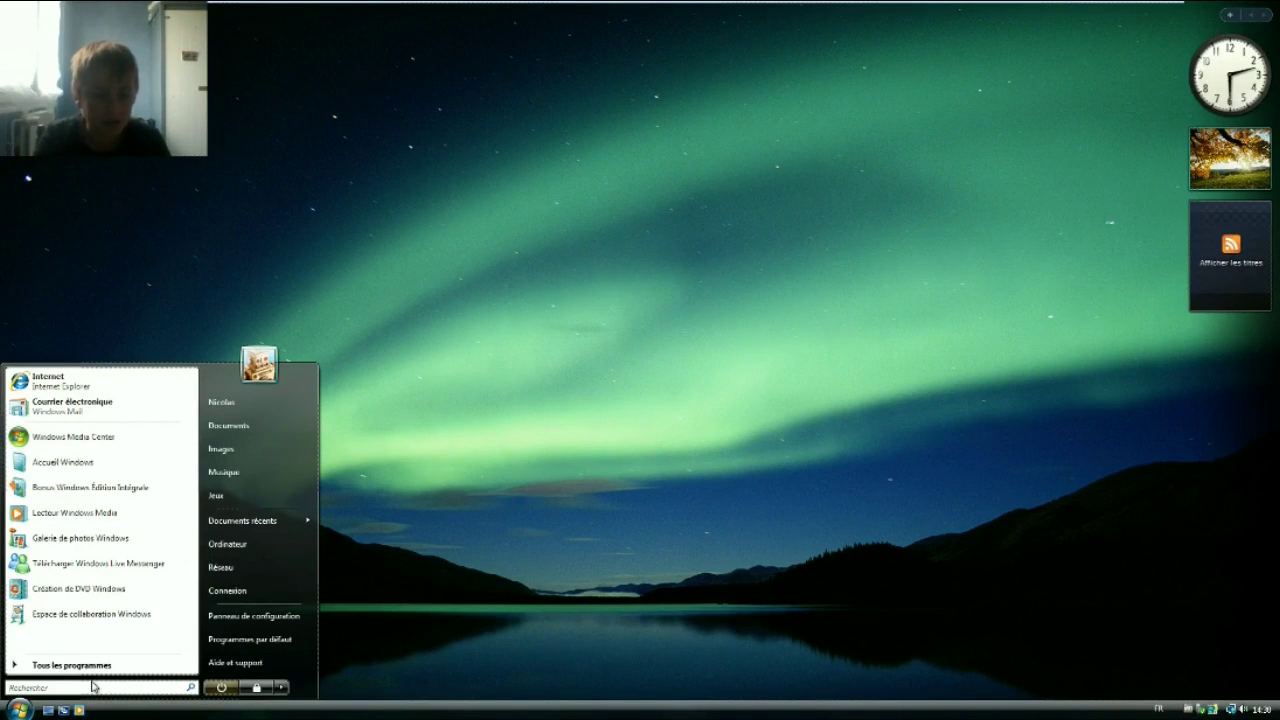
text(center)
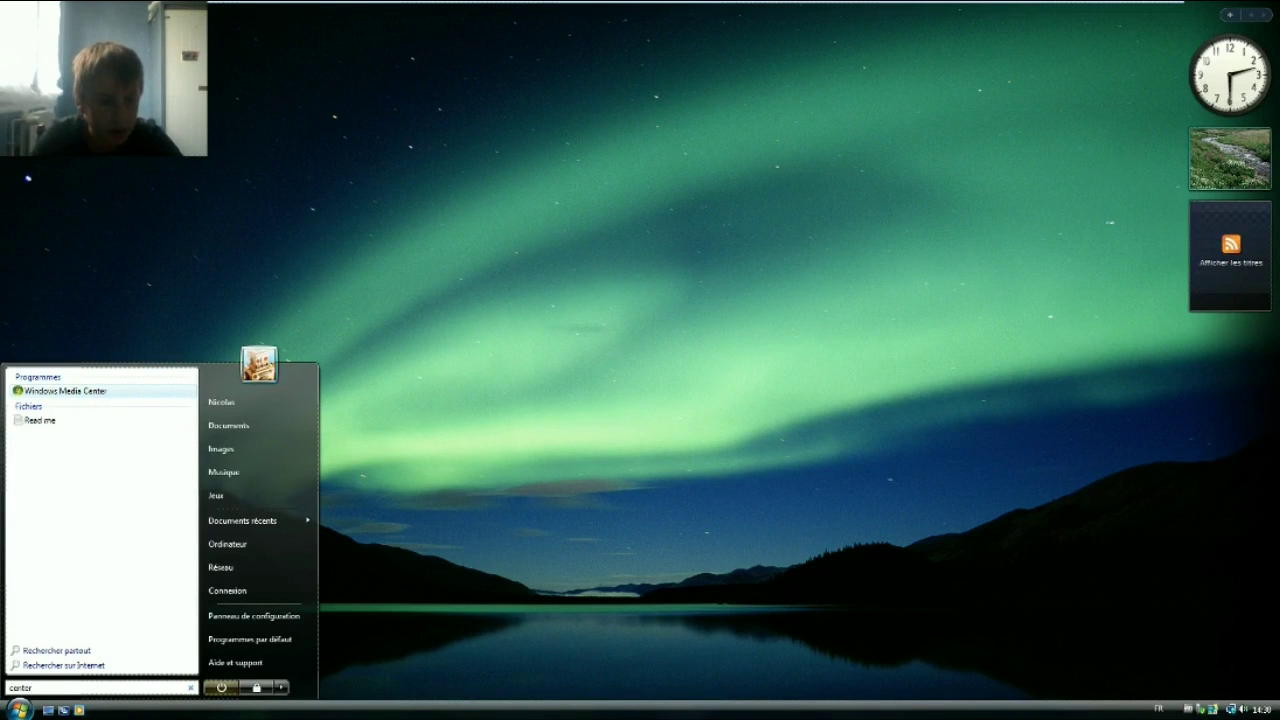
key(BackSpace)
key(BackSpace)
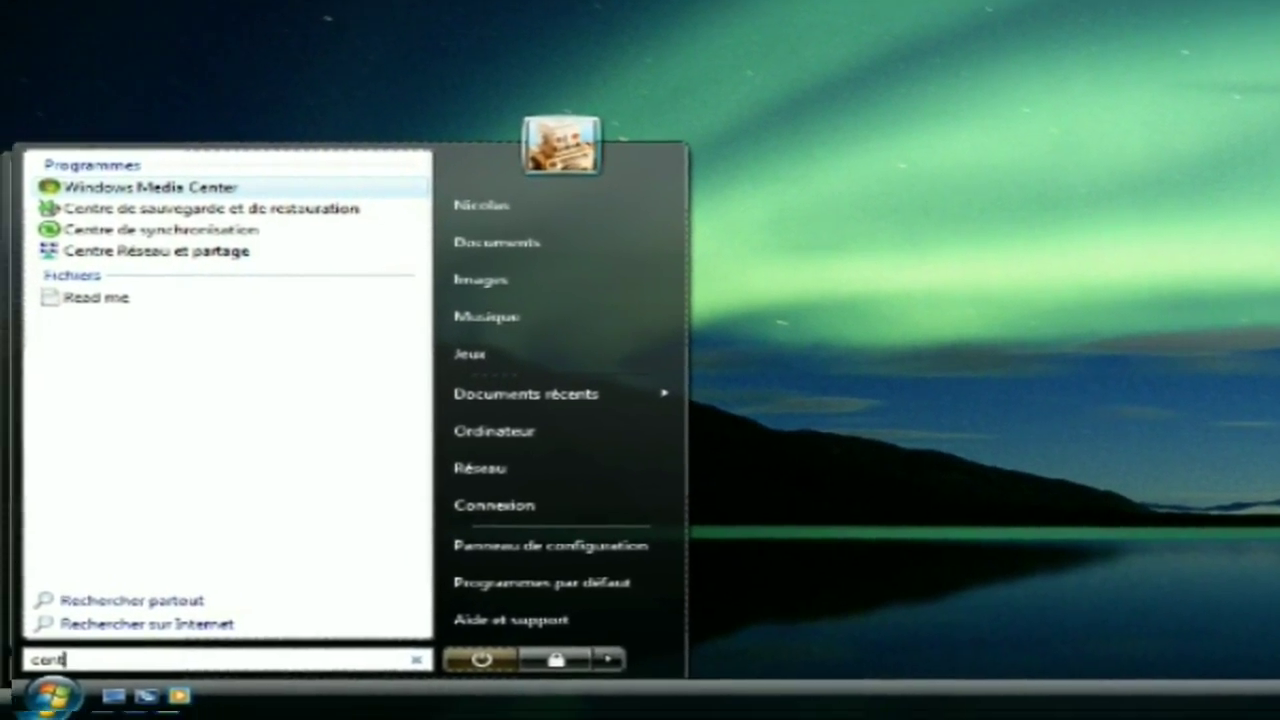
Look at the Control Panel's categories and close its window.
click(455, 546)
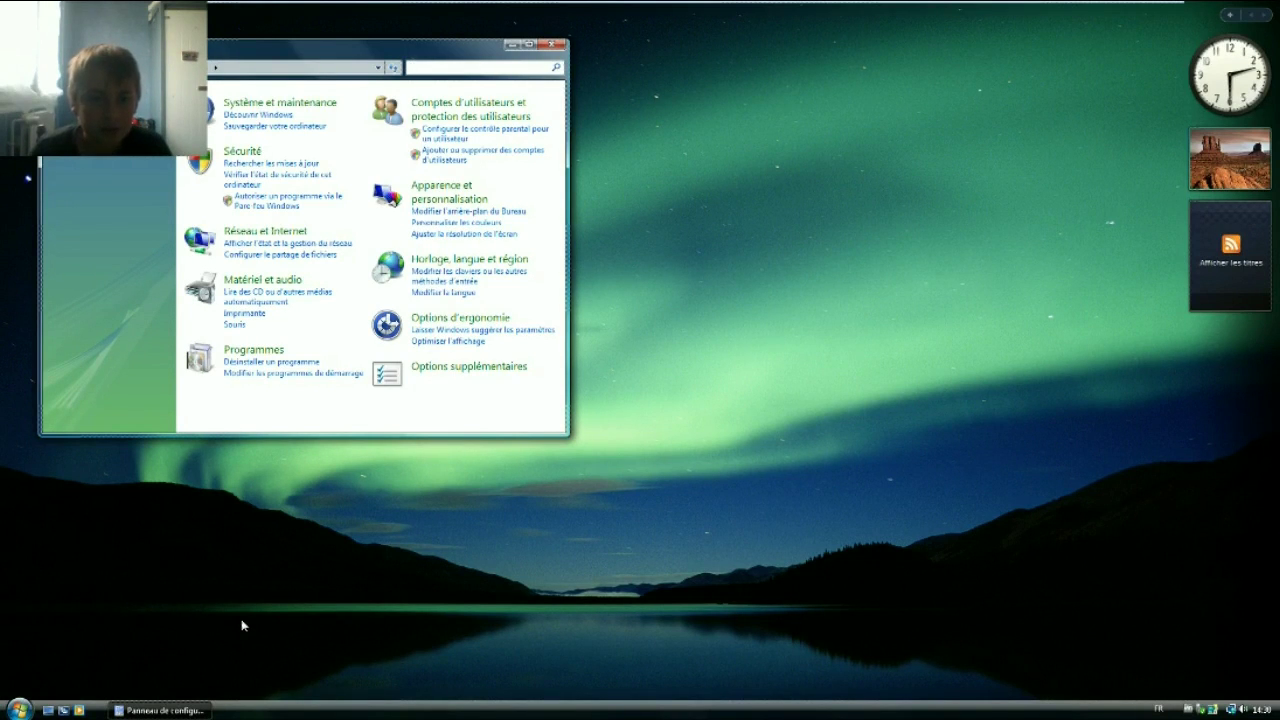
click(553, 46)
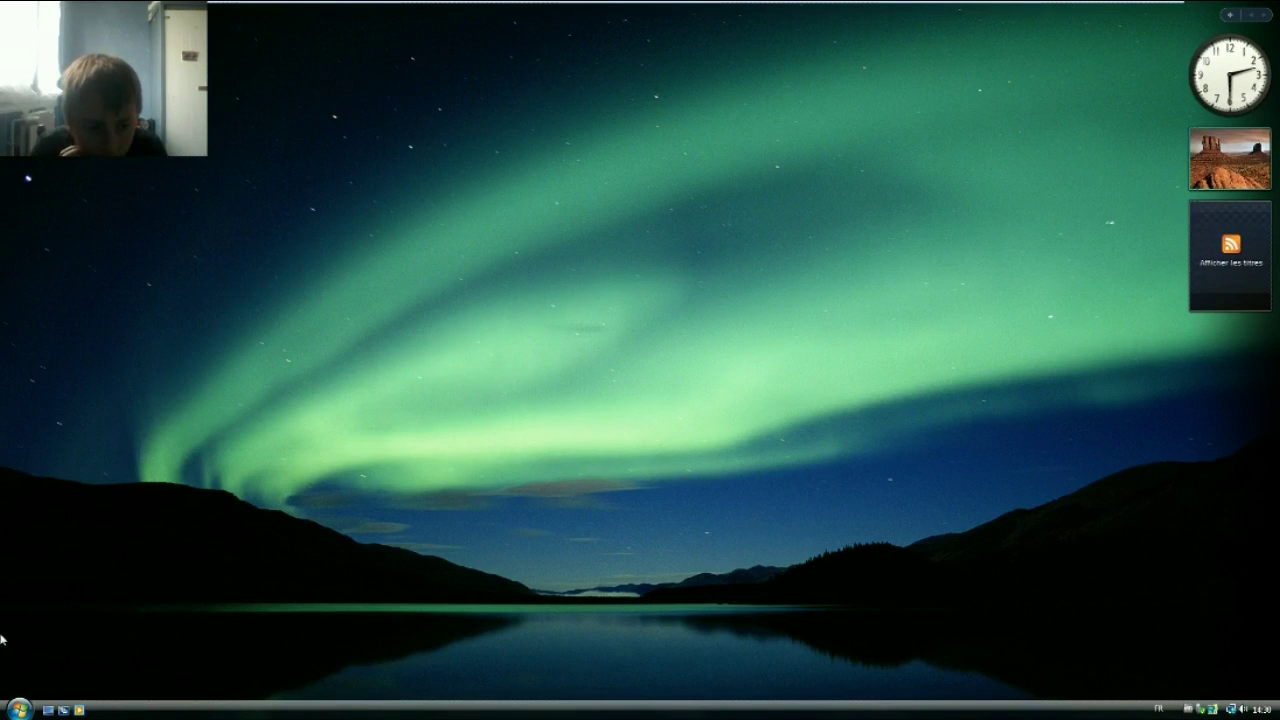
Launch InkBall from the Jeux folder of the installed programs.
click(18, 710)
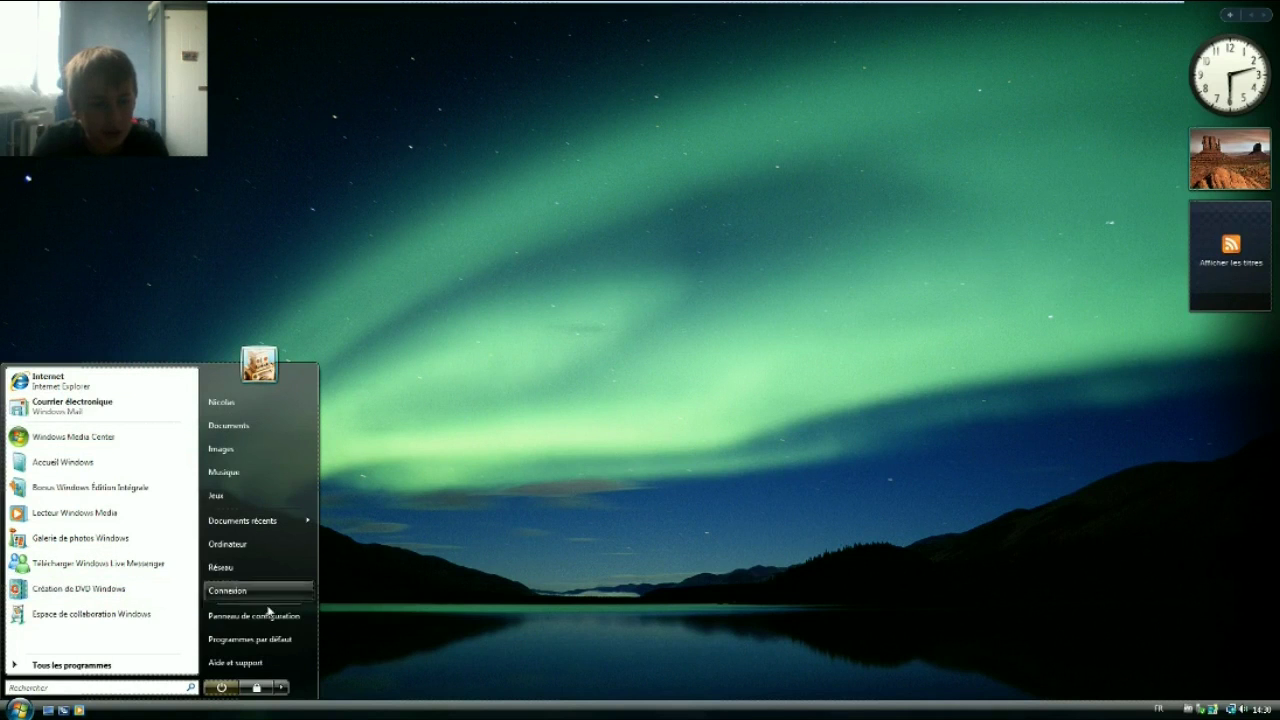
click(152, 666)
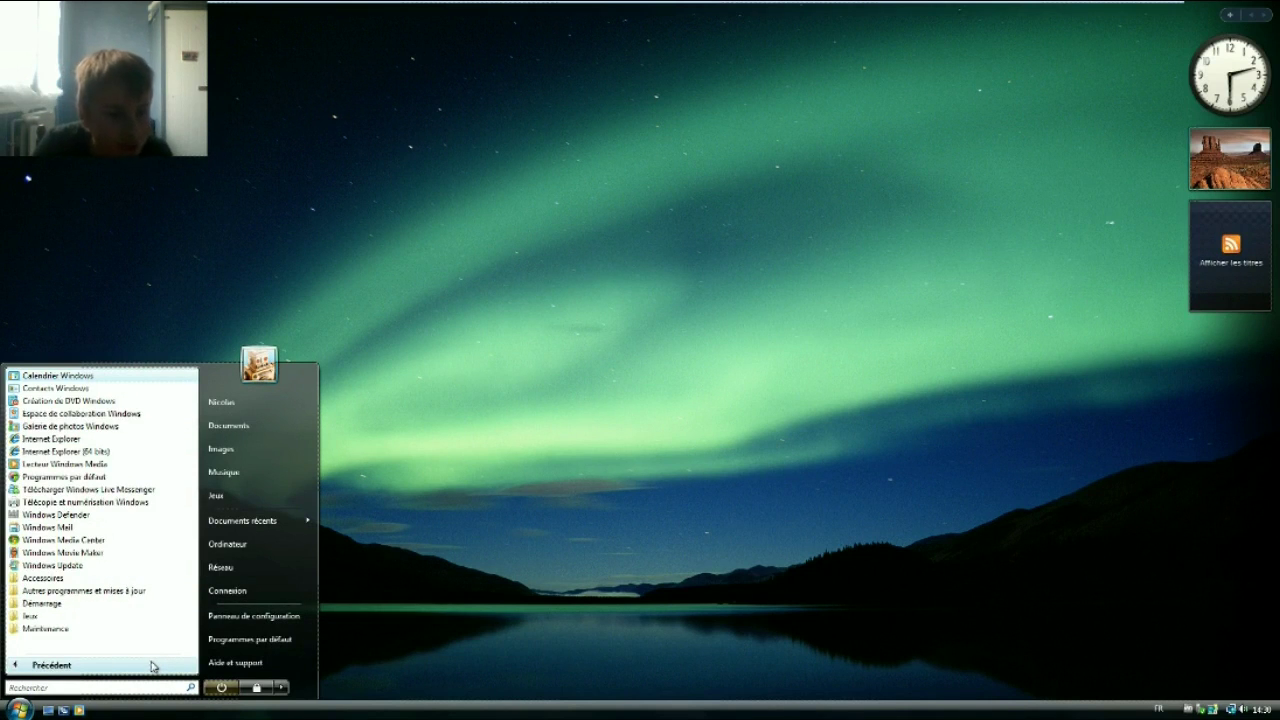
click(85, 616)
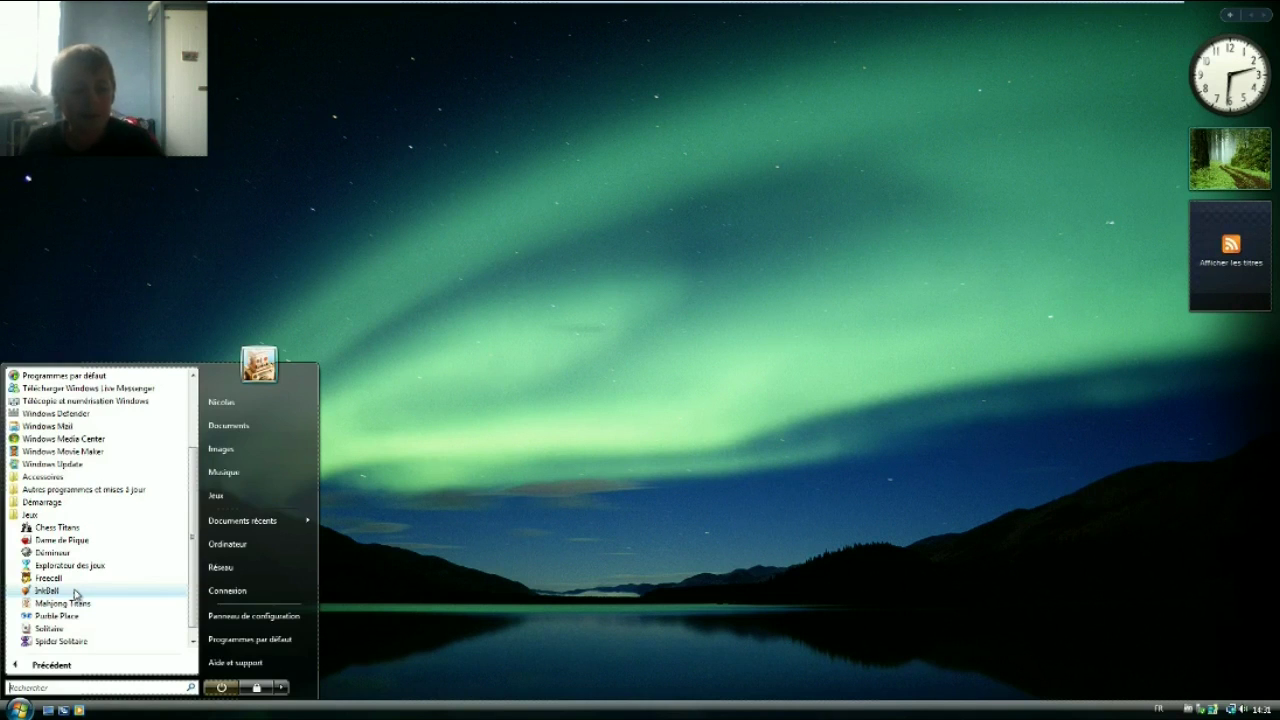
click(47, 591)
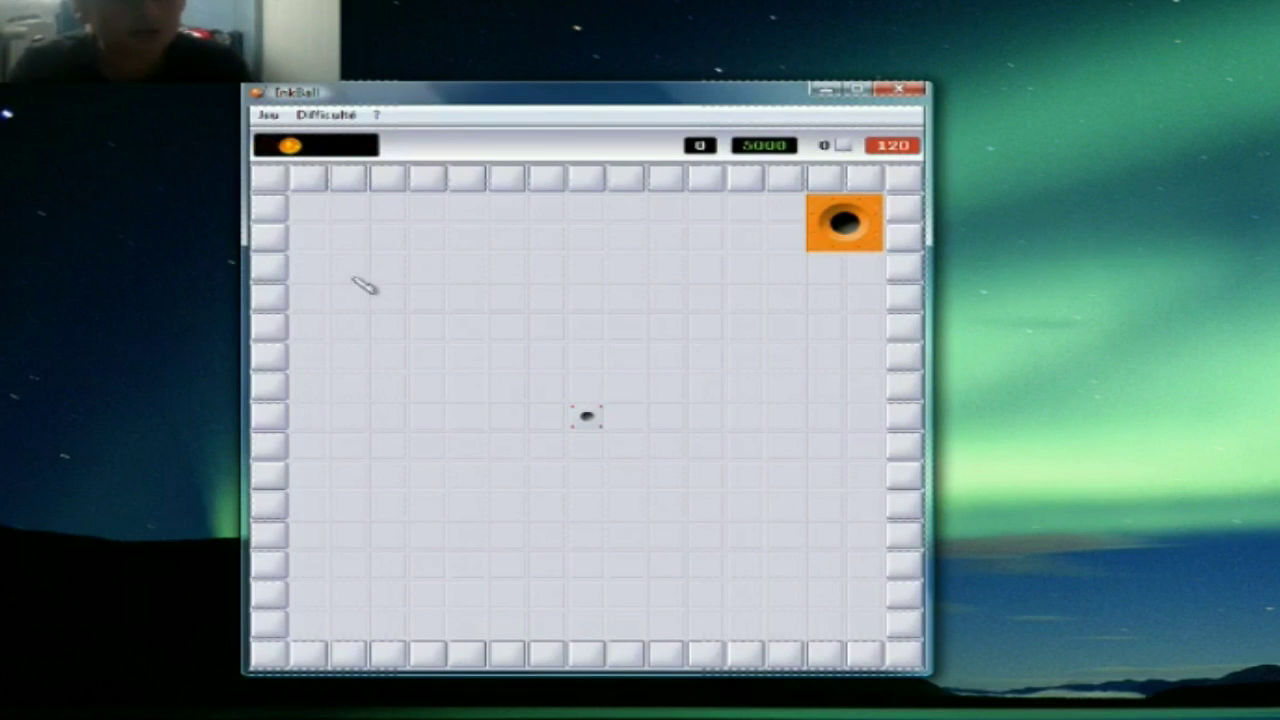
Play the first InkBall level, drawing ink lines to steer the orange balls towards the orange hole.
mouse_move(537, 256)
mouse_down()
mouse_move(562, 267)
mouse_move(602, 326)
mouse_up()
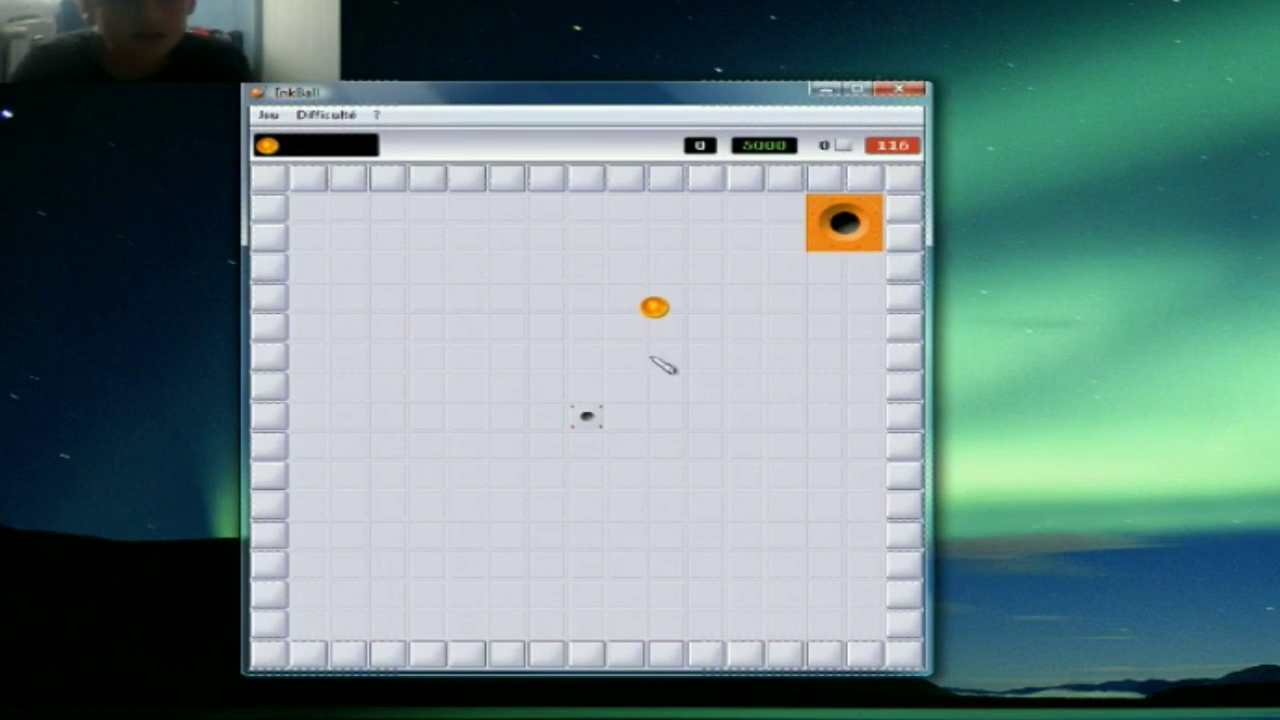
drag(920, 313, 712, 313)
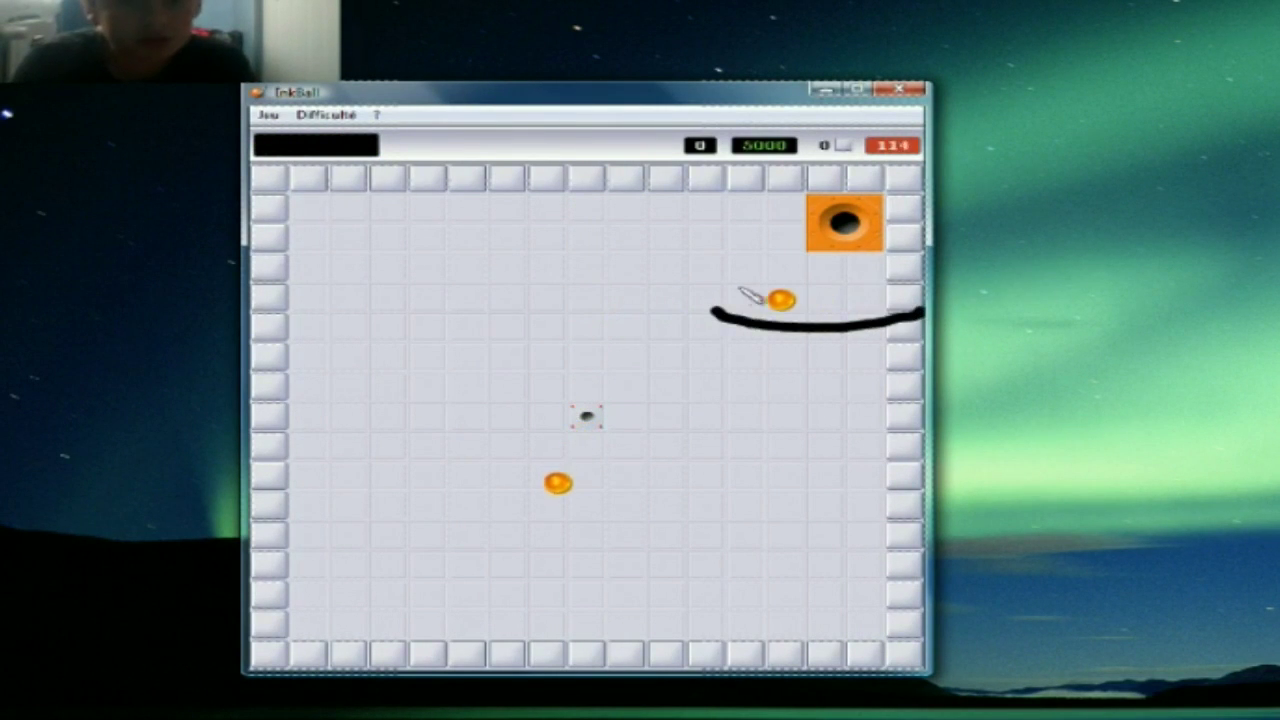
drag(650, 268, 727, 312)
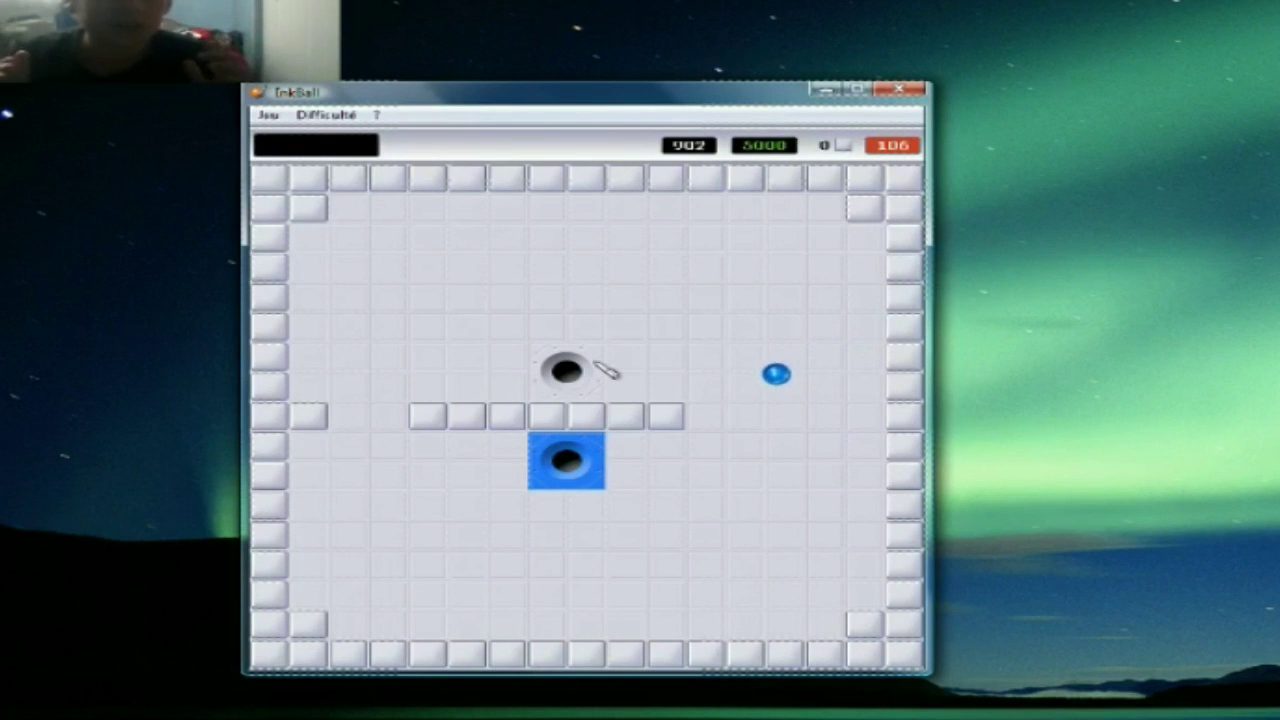
Play the next InkBall level with ink strokes that deflect the blue ball towards the blue hole below the block row.
drag(766, 269, 674, 309)
drag(726, 244, 880, 265)
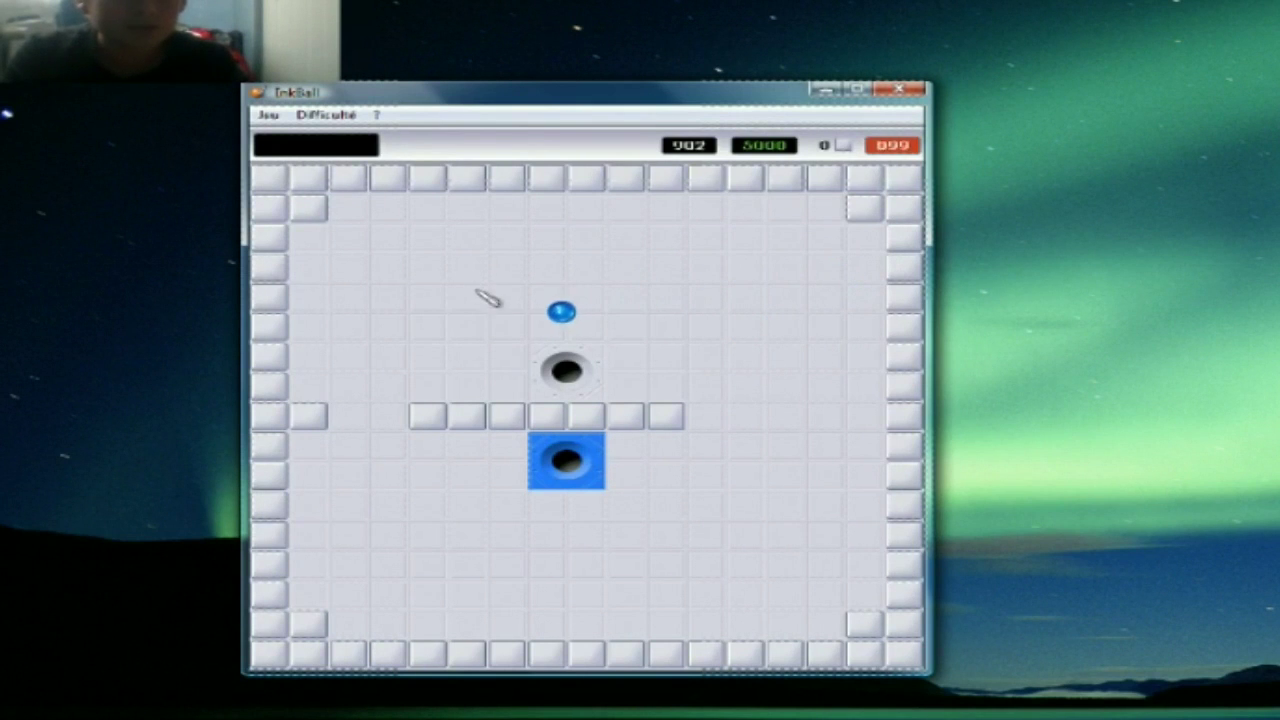
drag(352, 343, 432, 434)
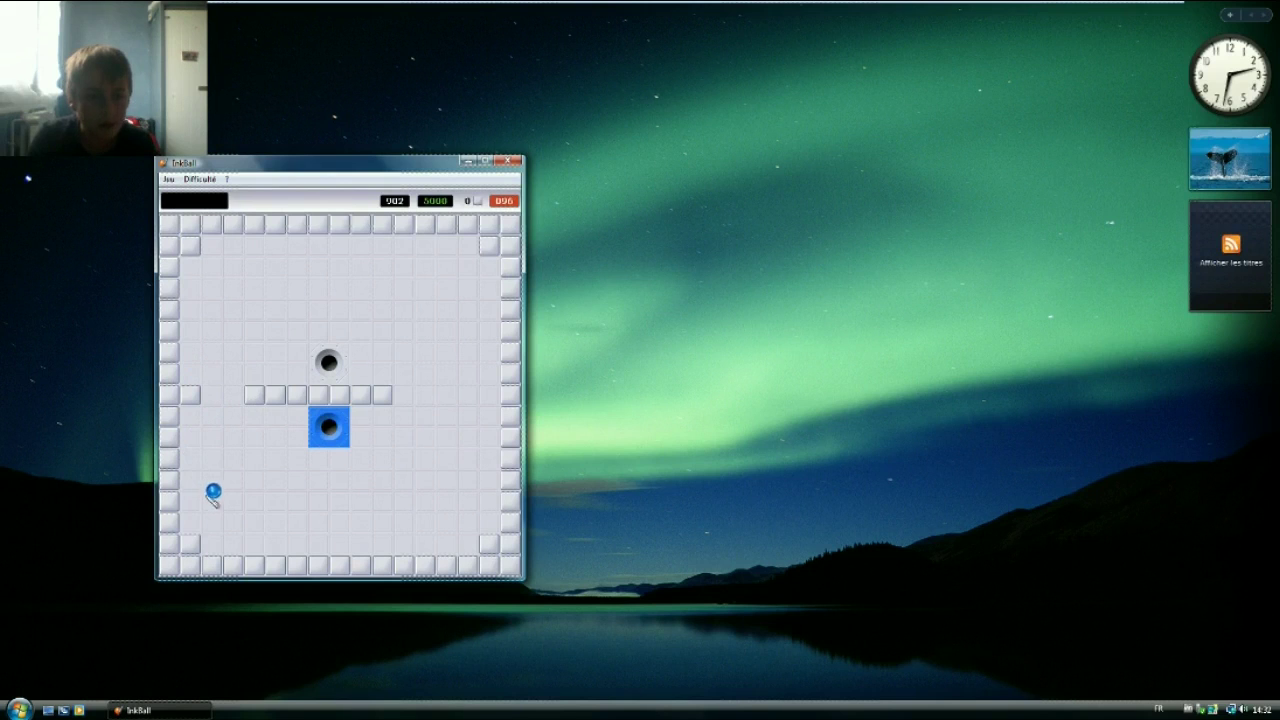
drag(209, 514, 280, 567)
drag(192, 404, 236, 452)
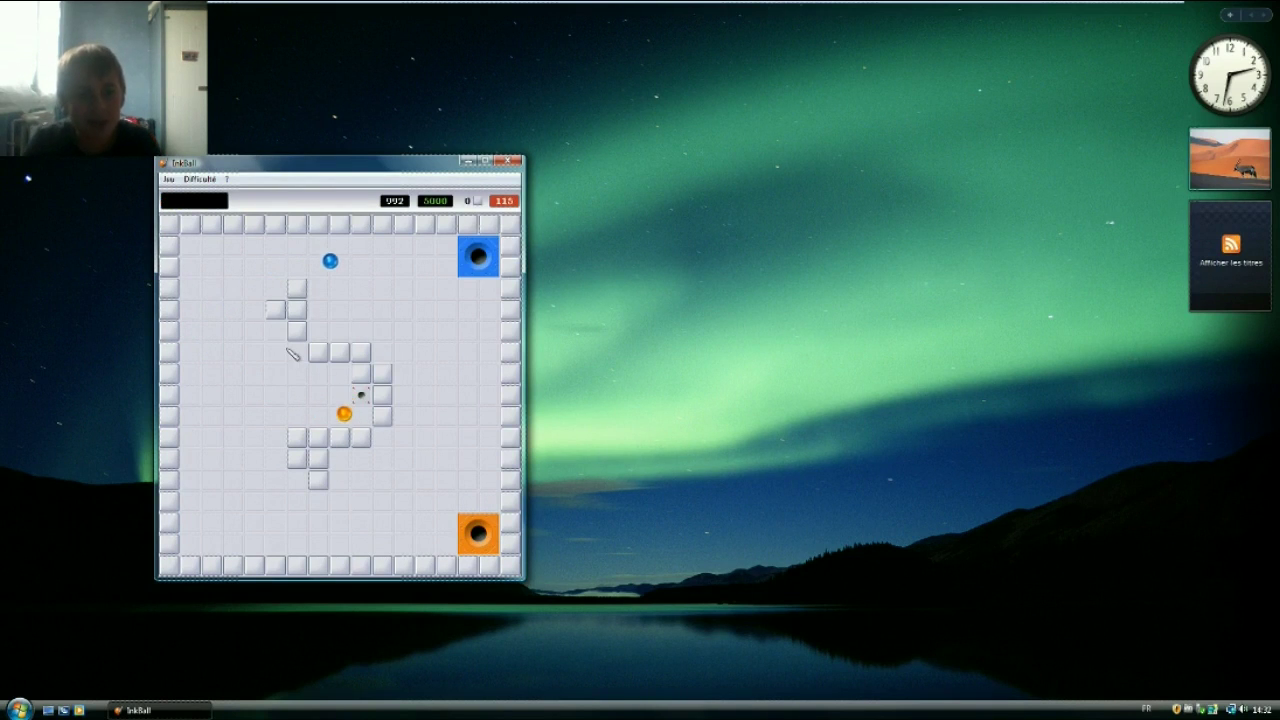
Play the InkBall level with two balls, drawing ink strokes to guide the blue and orange balls to their matching holes.
drag(380, 322, 492, 378)
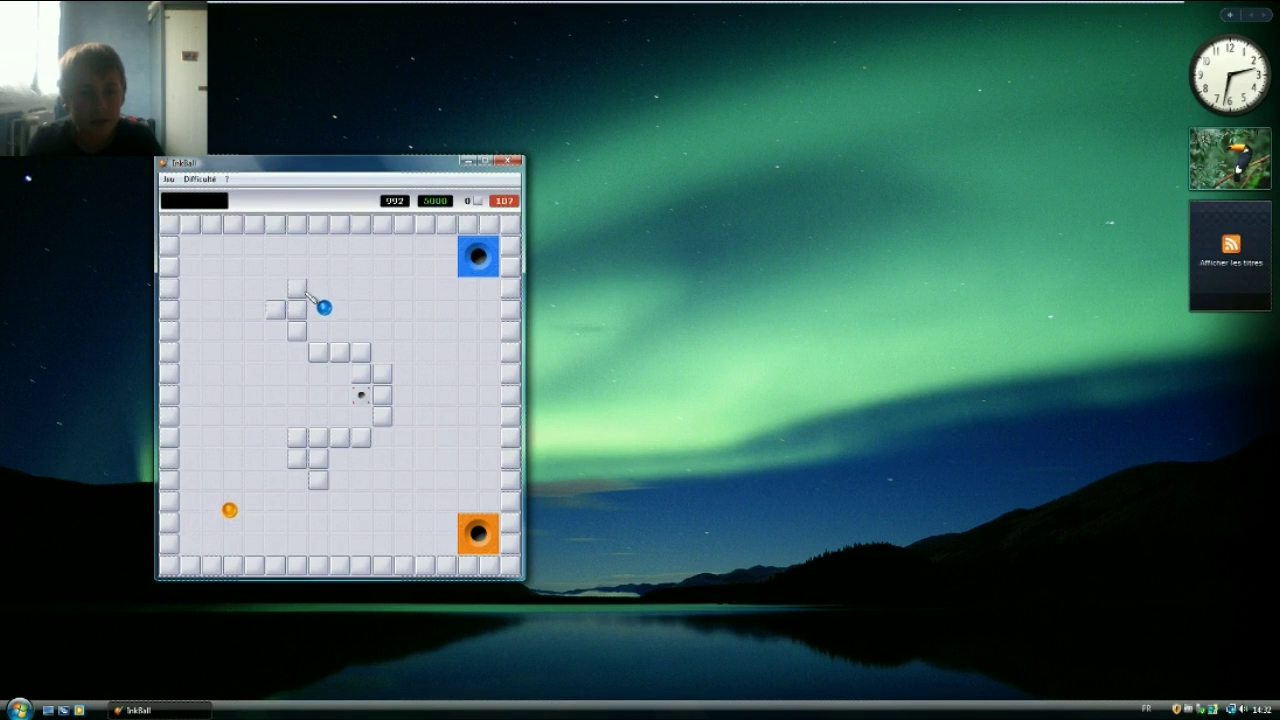
click(362, 350)
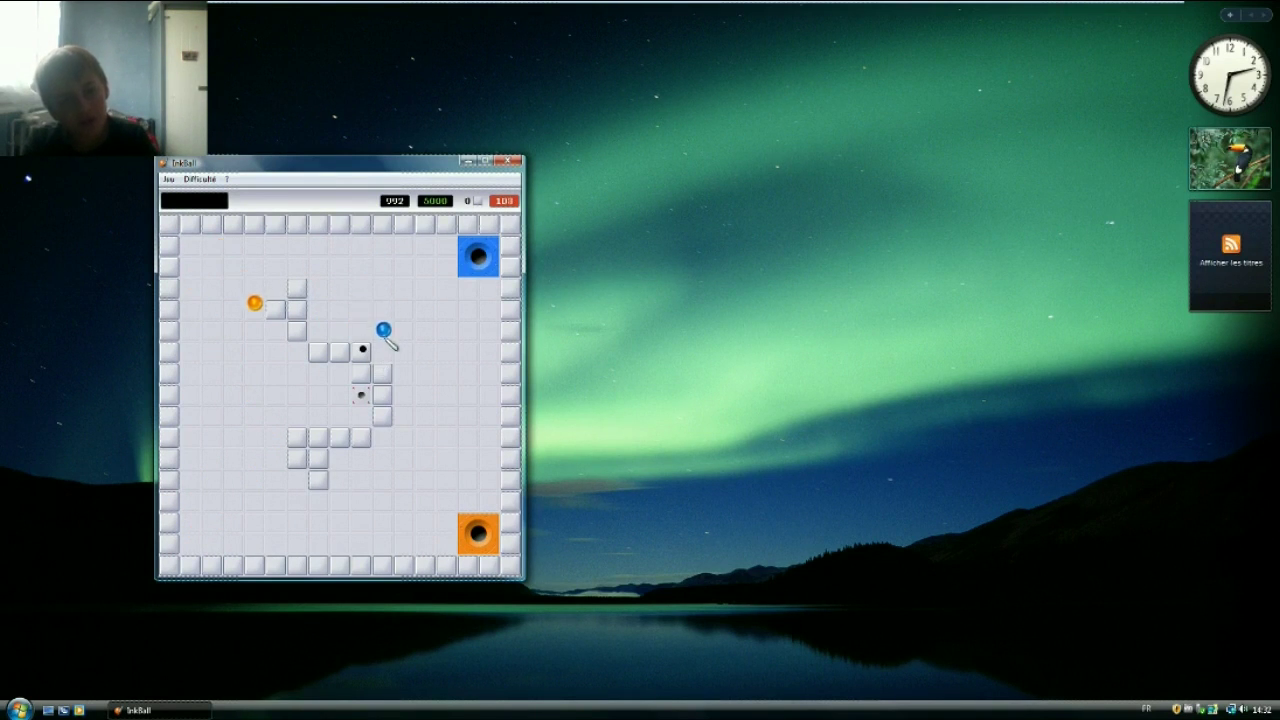
drag(380, 295, 402, 322)
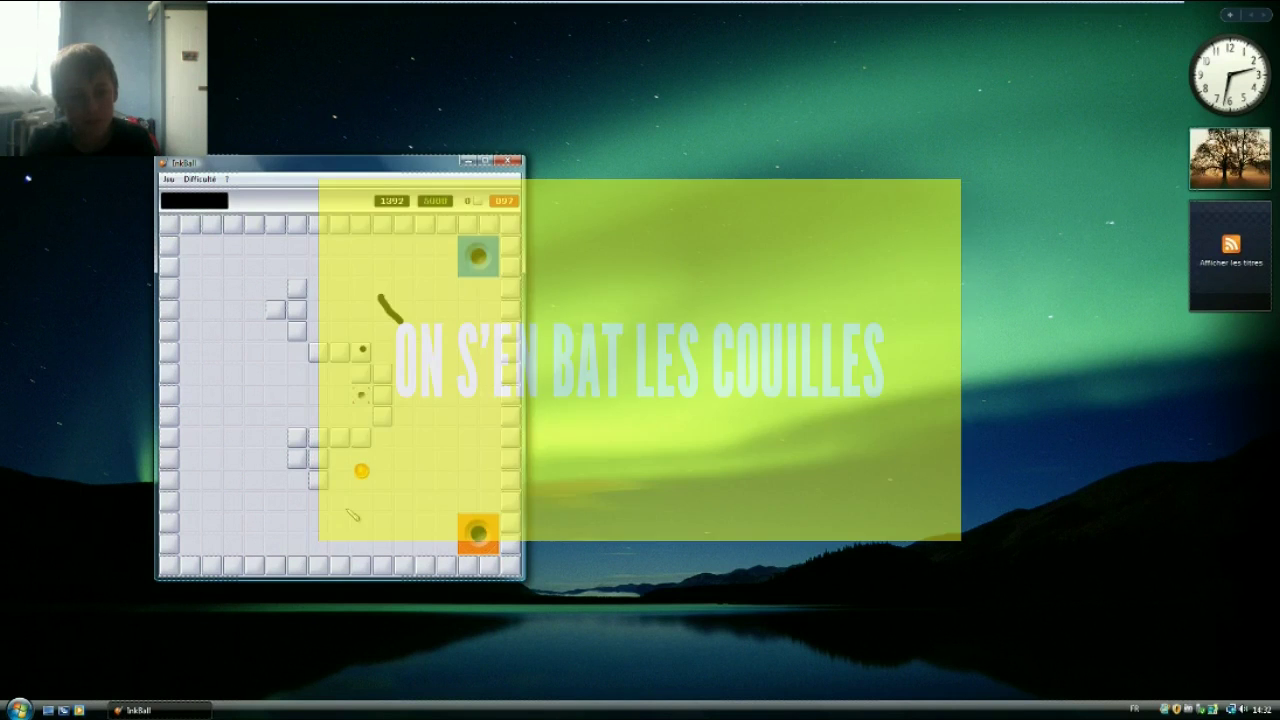
drag(380, 458, 380, 500)
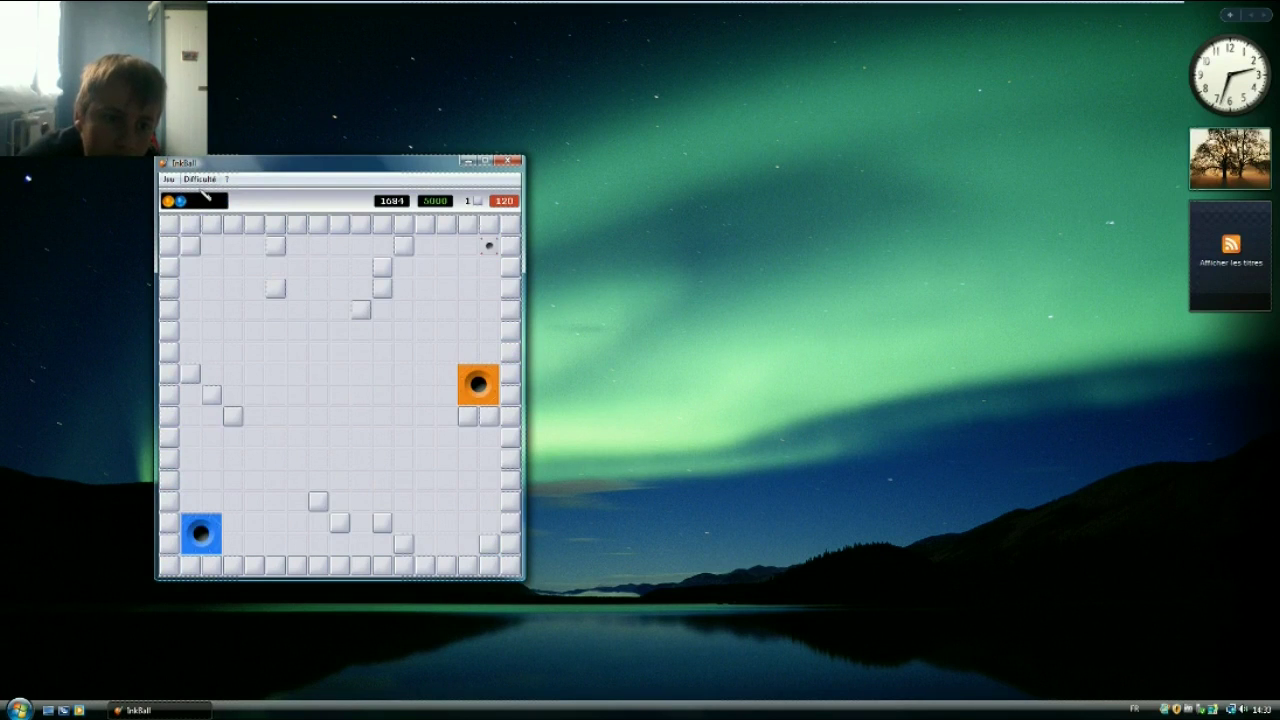
Quit the InkBall game.
click(199, 180)
mouse_move(170, 182)
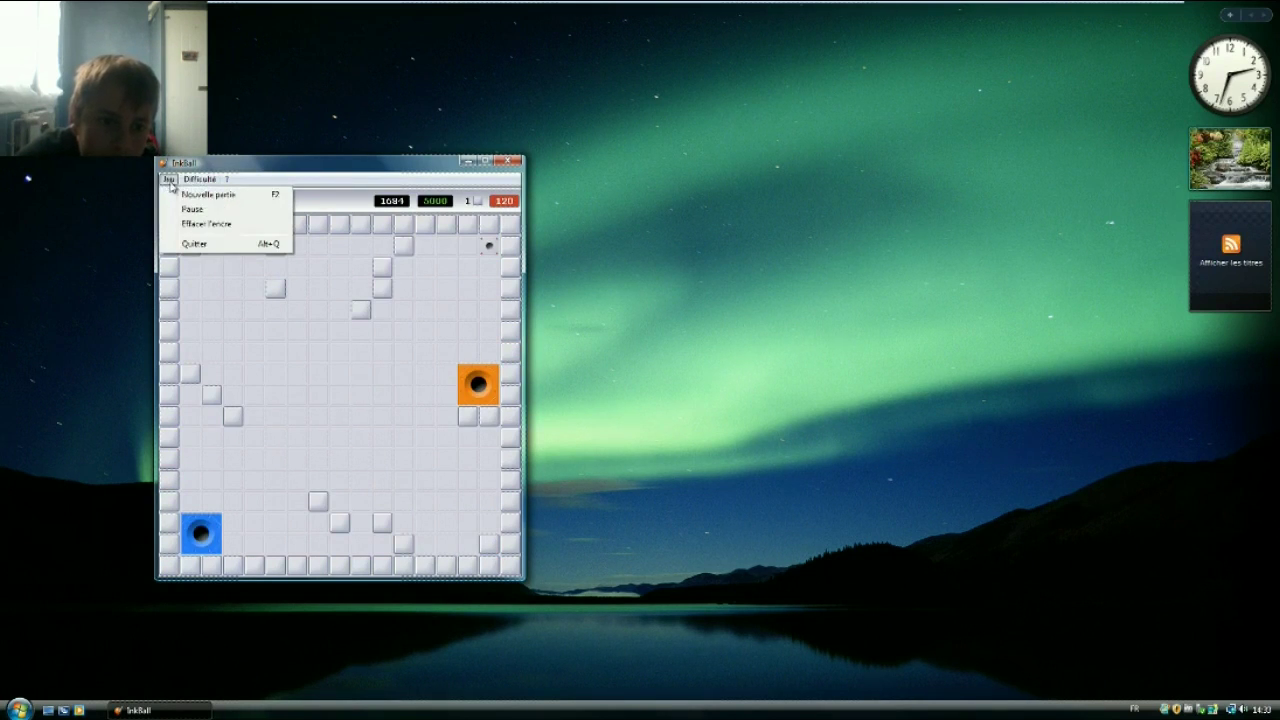
click(214, 245)
View the Bonus Windows Édition Intégrale page of Windows Update and close the window.
key(super)
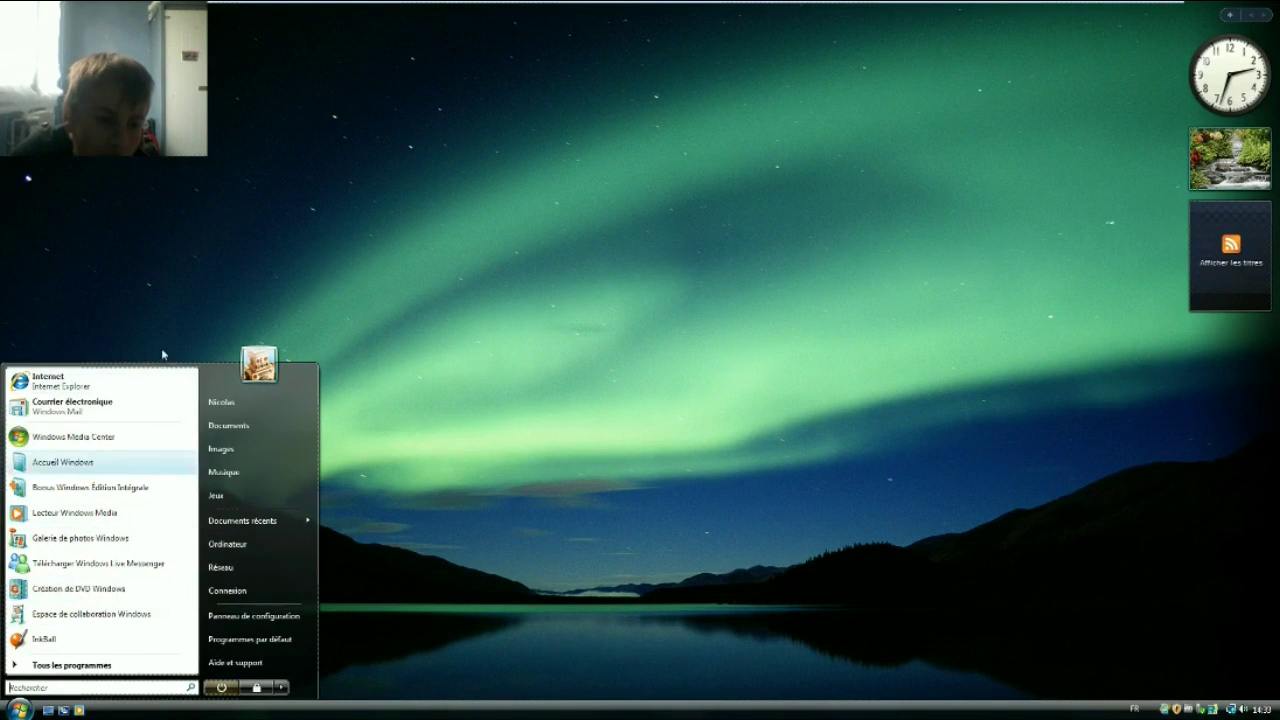
click(128, 488)
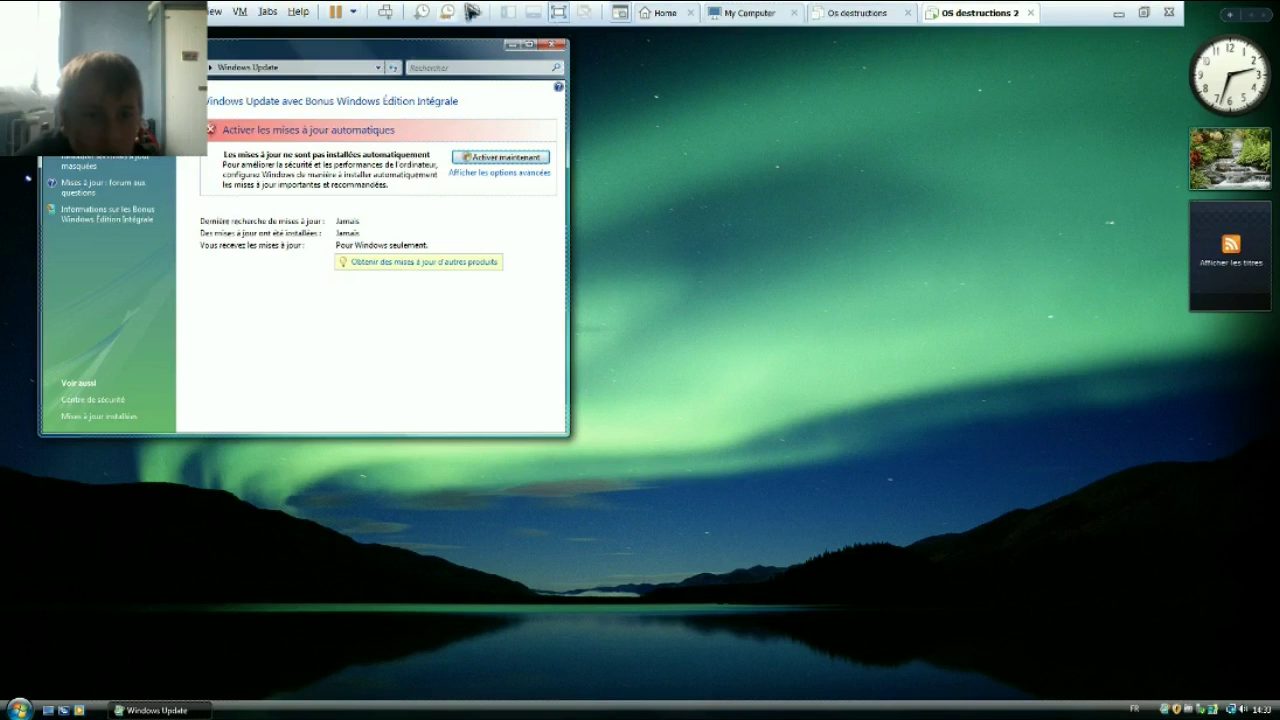
click(549, 47)
Take a snapshot of the OS destructions 2 virtual machine, keeping the suggested name and an empty description.
click(421, 12)
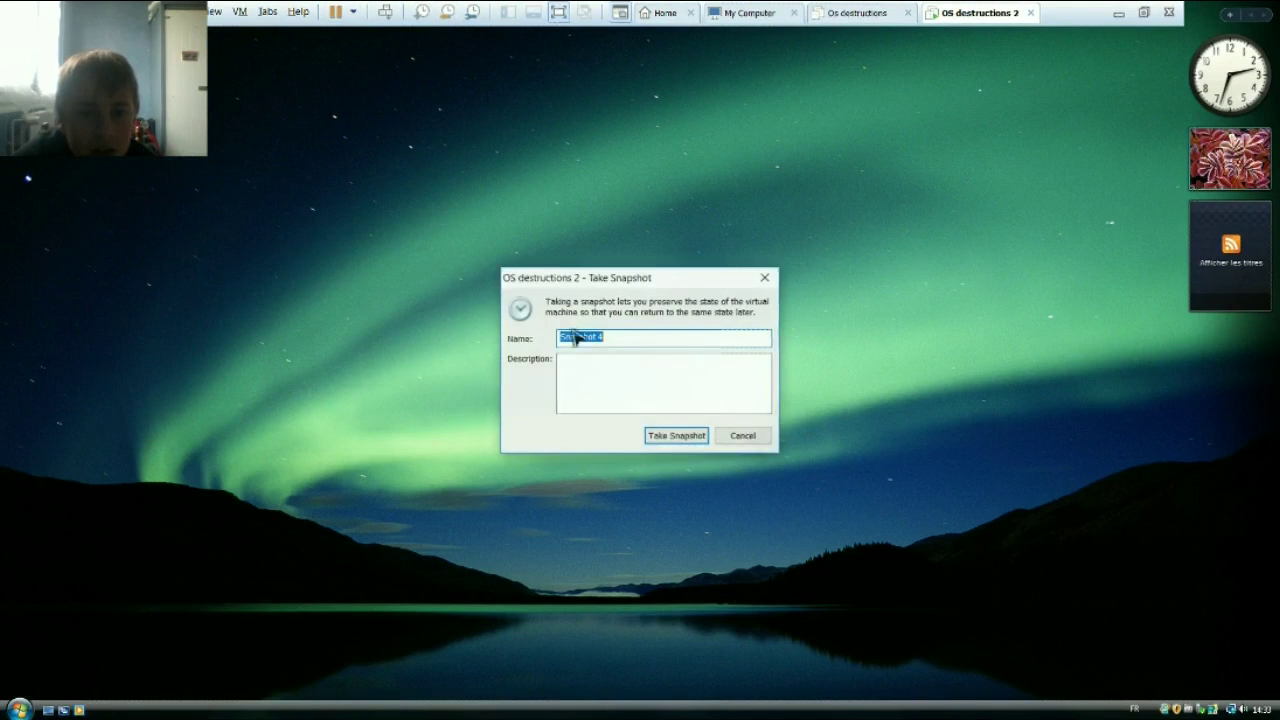
click(677, 436)
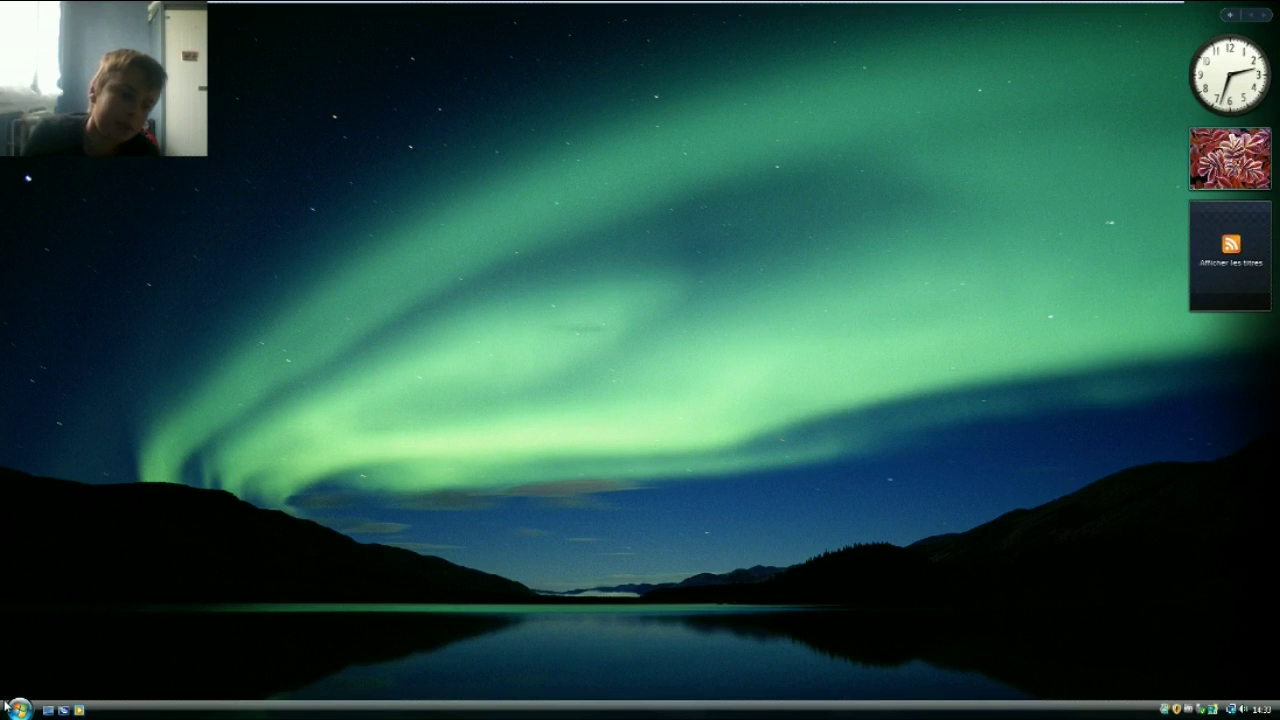
Launch Windows Media Center and adjust its volume to 34.
key(super)
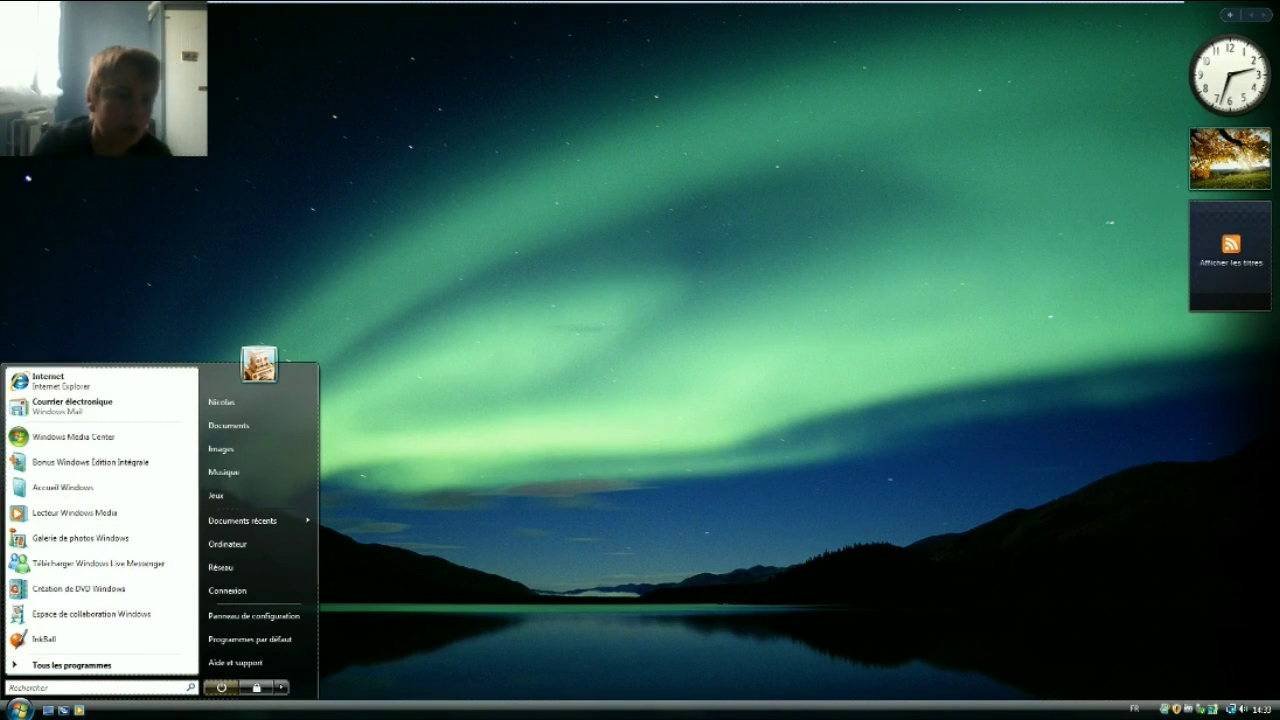
click(121, 440)
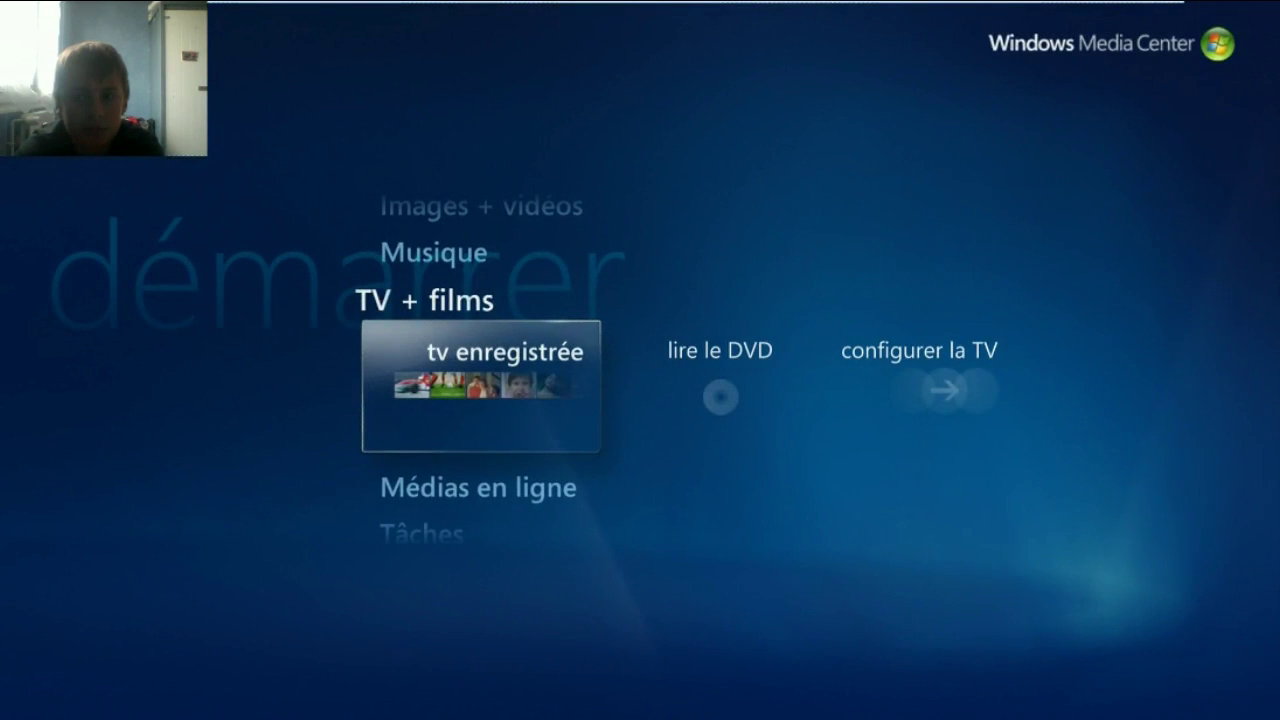
key(F10)
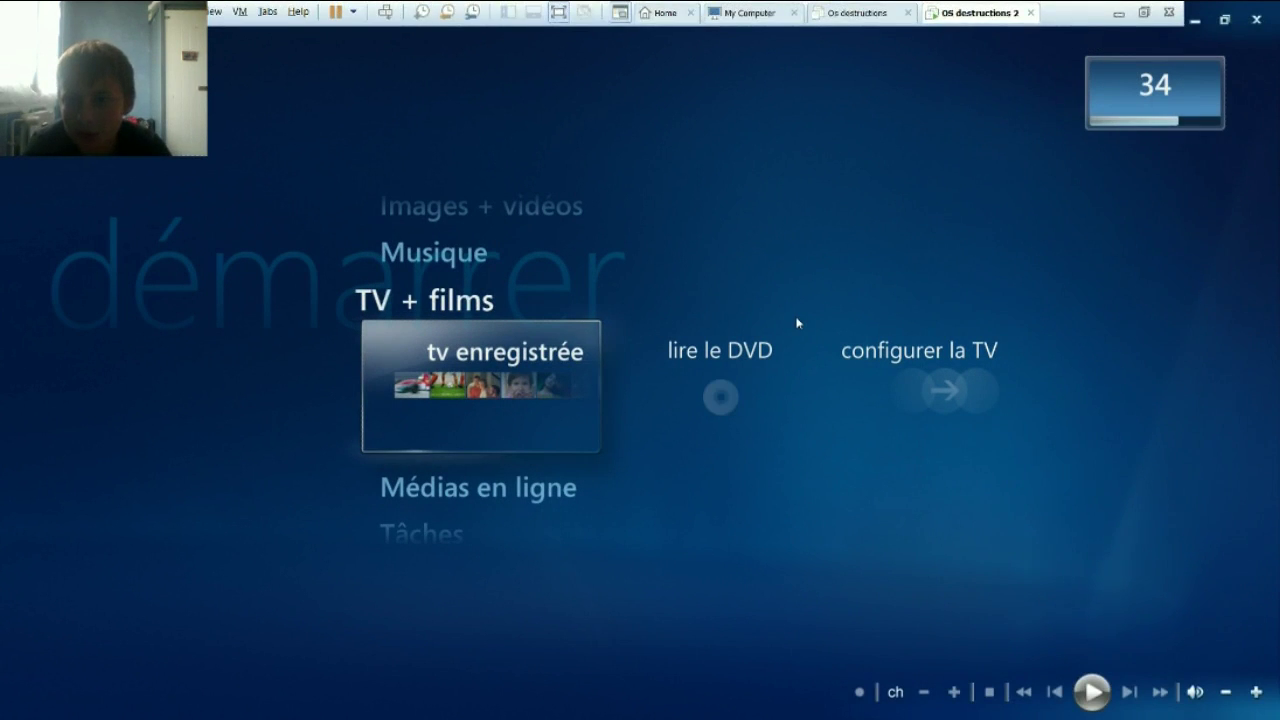
Raise the Media Center volume to 42 and move the TV + films selection to lire le DVD.
key(F10)
key(F10)
key(F10)
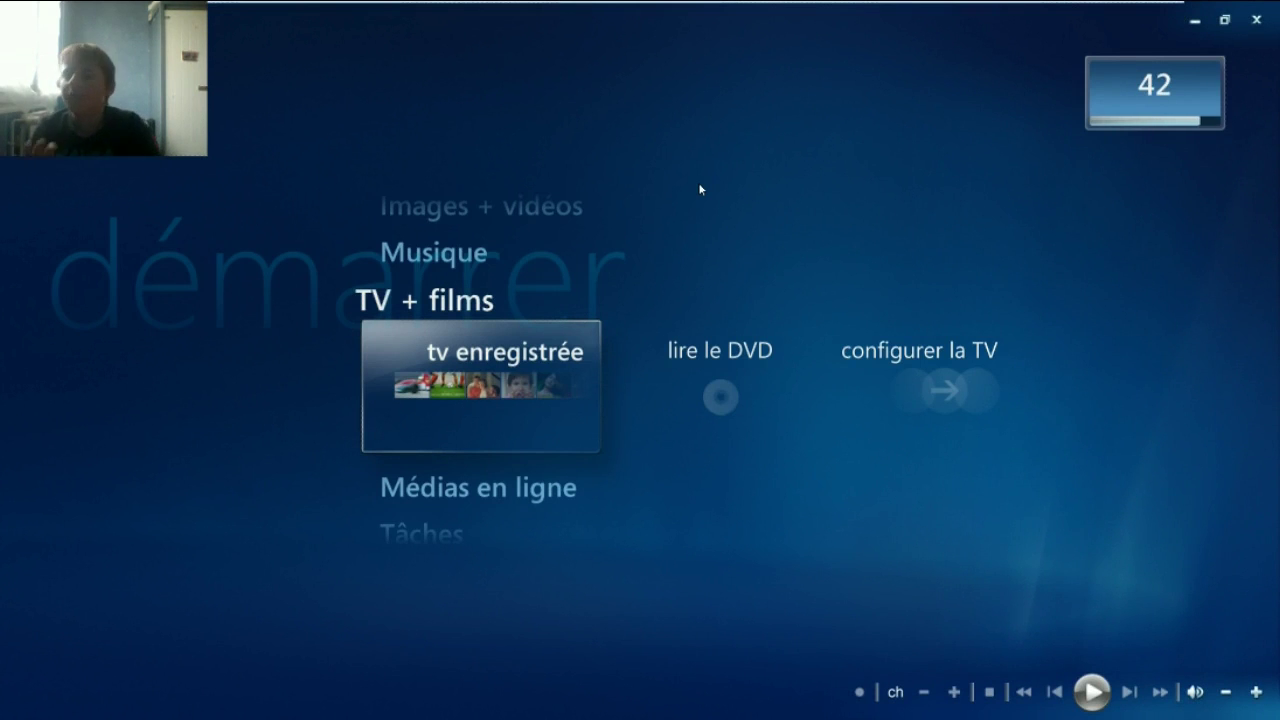
mouse_move(648, 4)
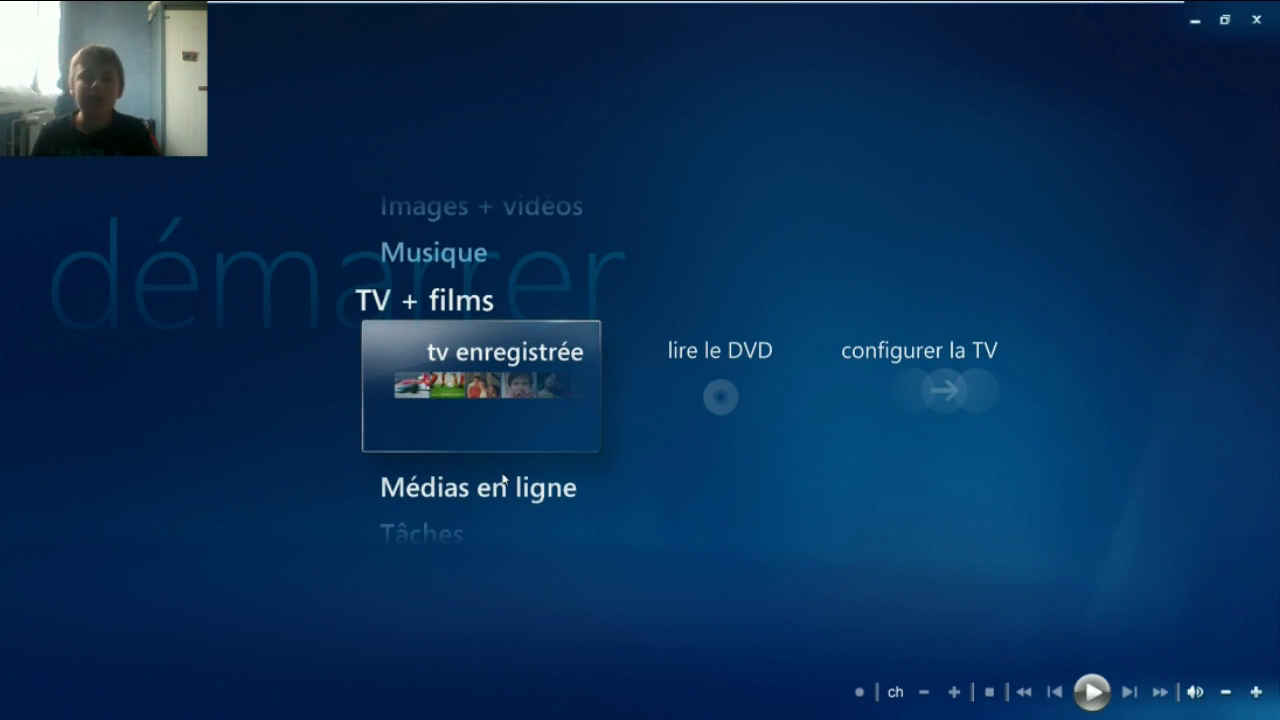
key(Right)
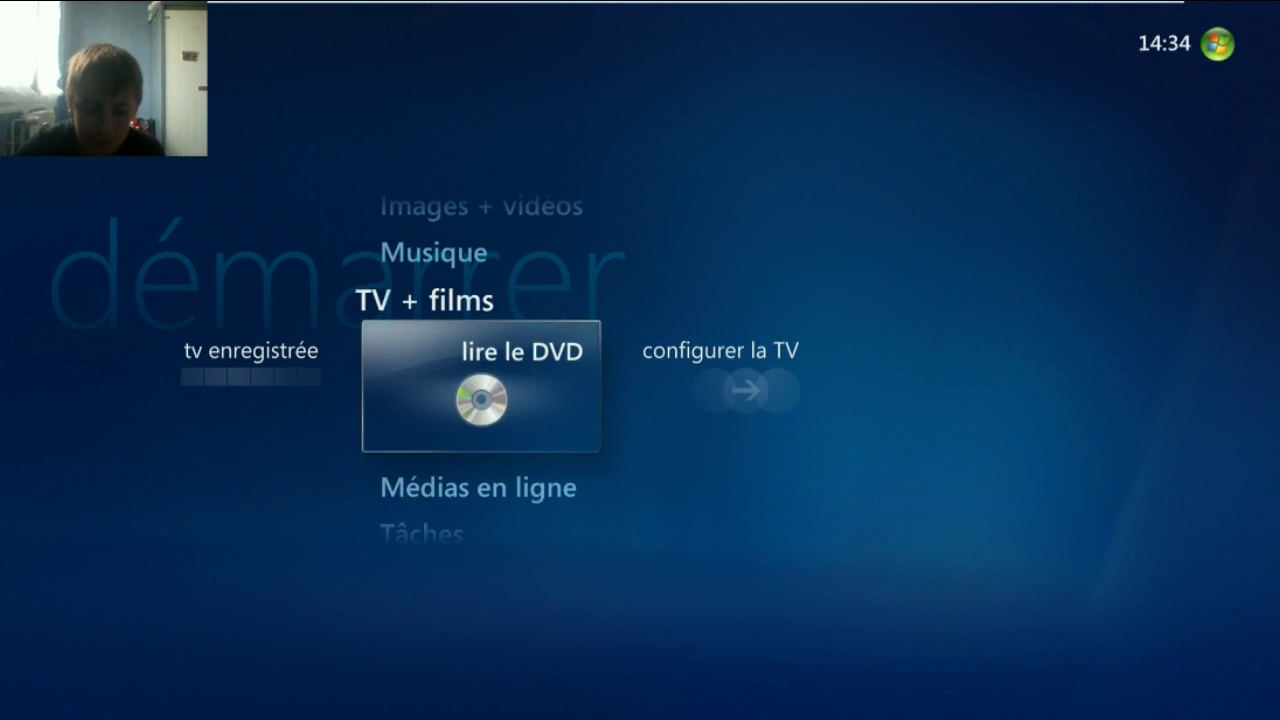
Lower the Media Center volume below 38 and close the program.
key(F9)
key(F9)
key(F9)
key(F9)
key(F9)
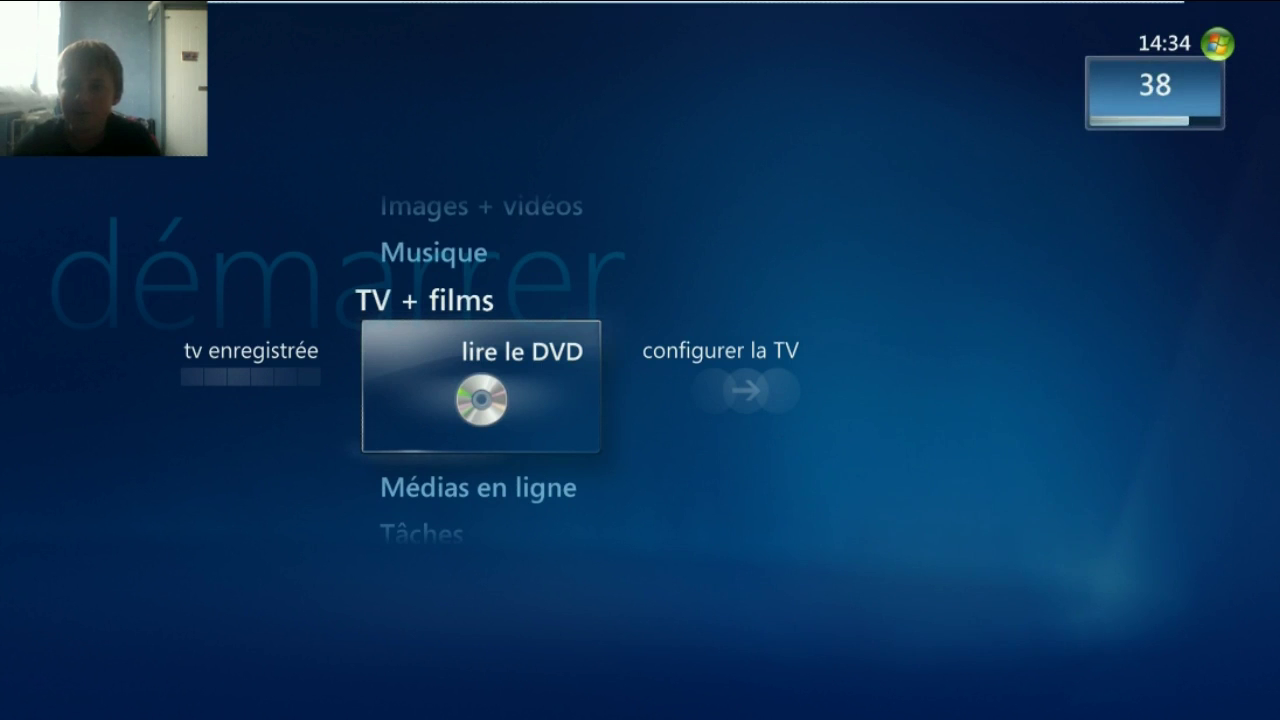
key(F9)
key(F9)
key(F9)
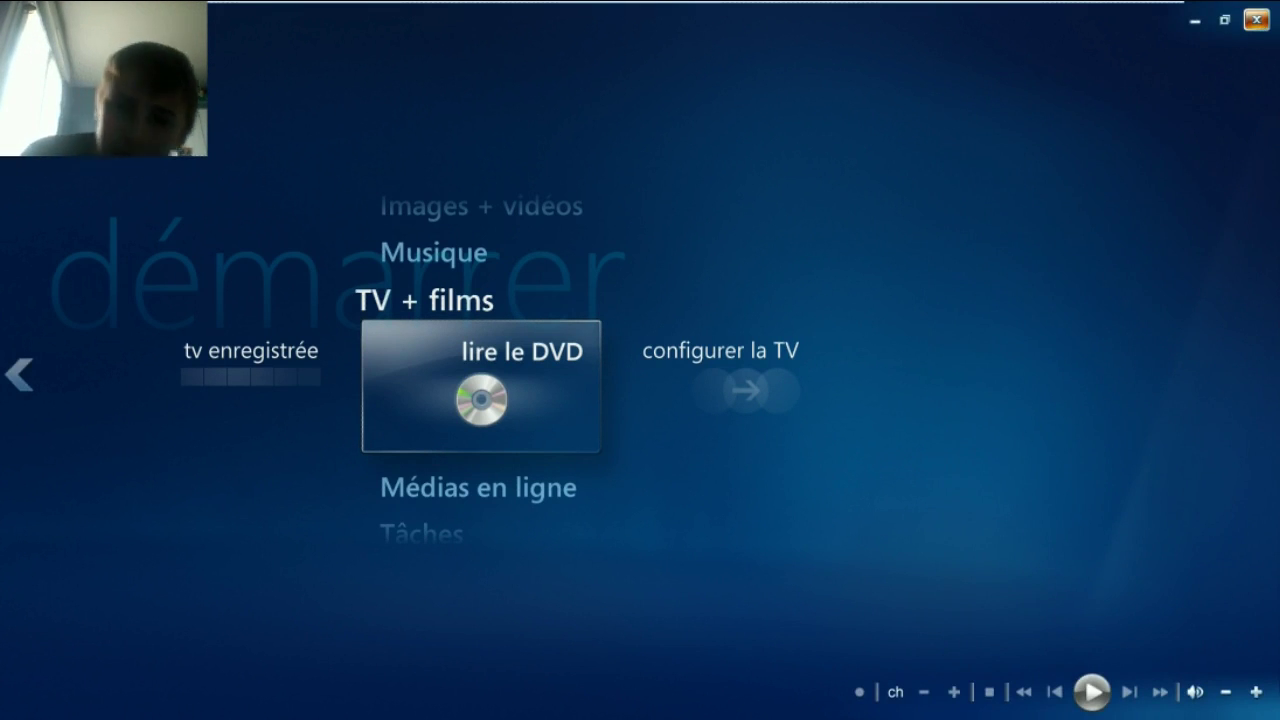
click(1256, 19)
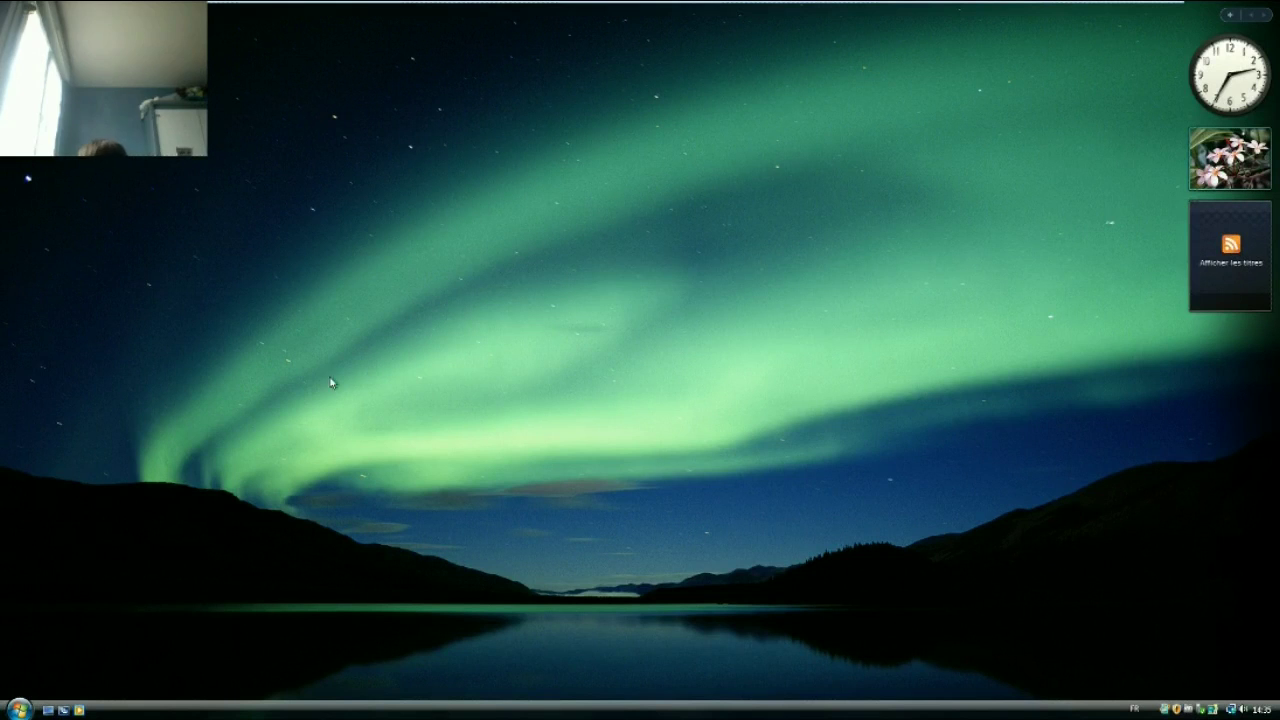
Launch Internet Explorer, then close the Windows Sidebar and dismiss its reminder balloon.
key(super)
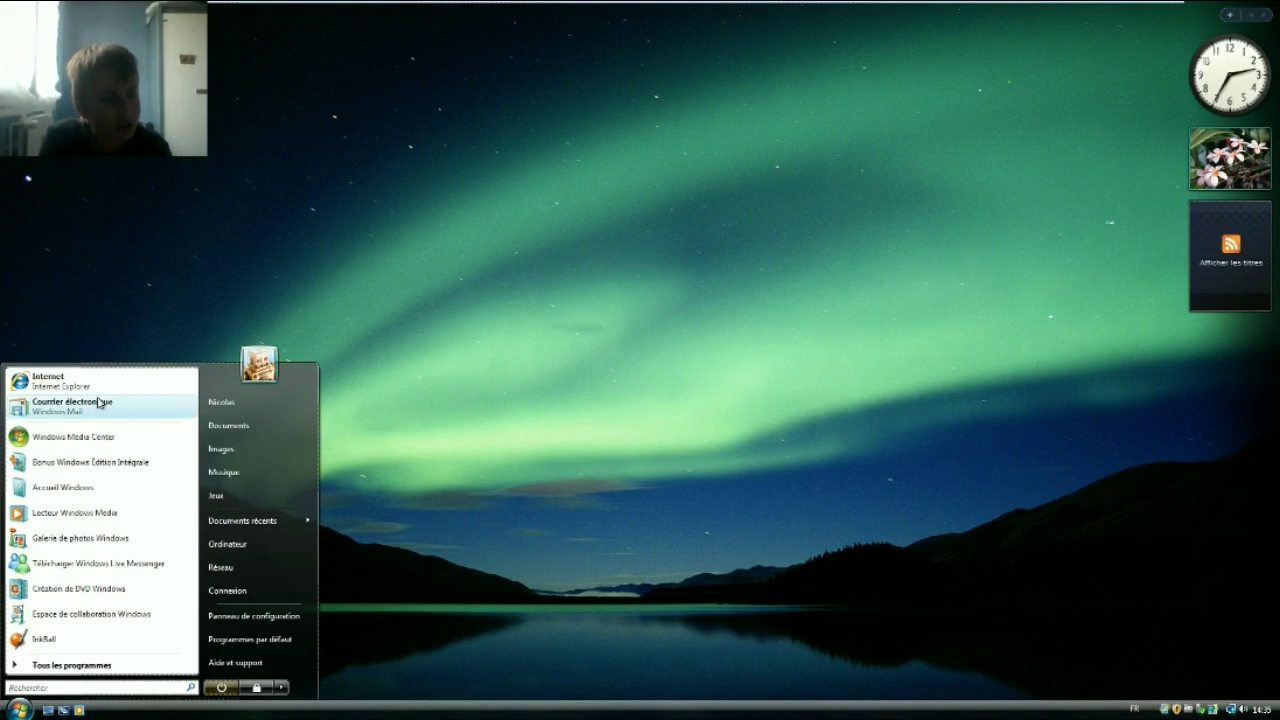
click(407, 456)
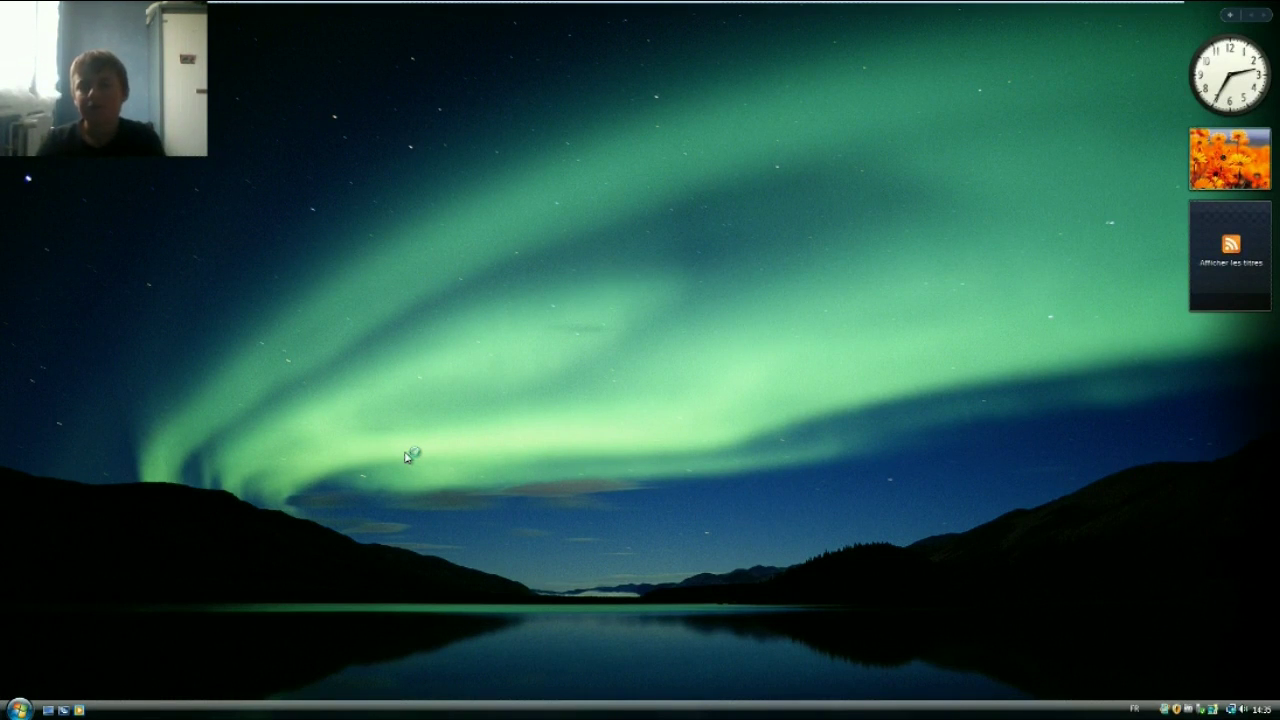
right_click(1195, 6)
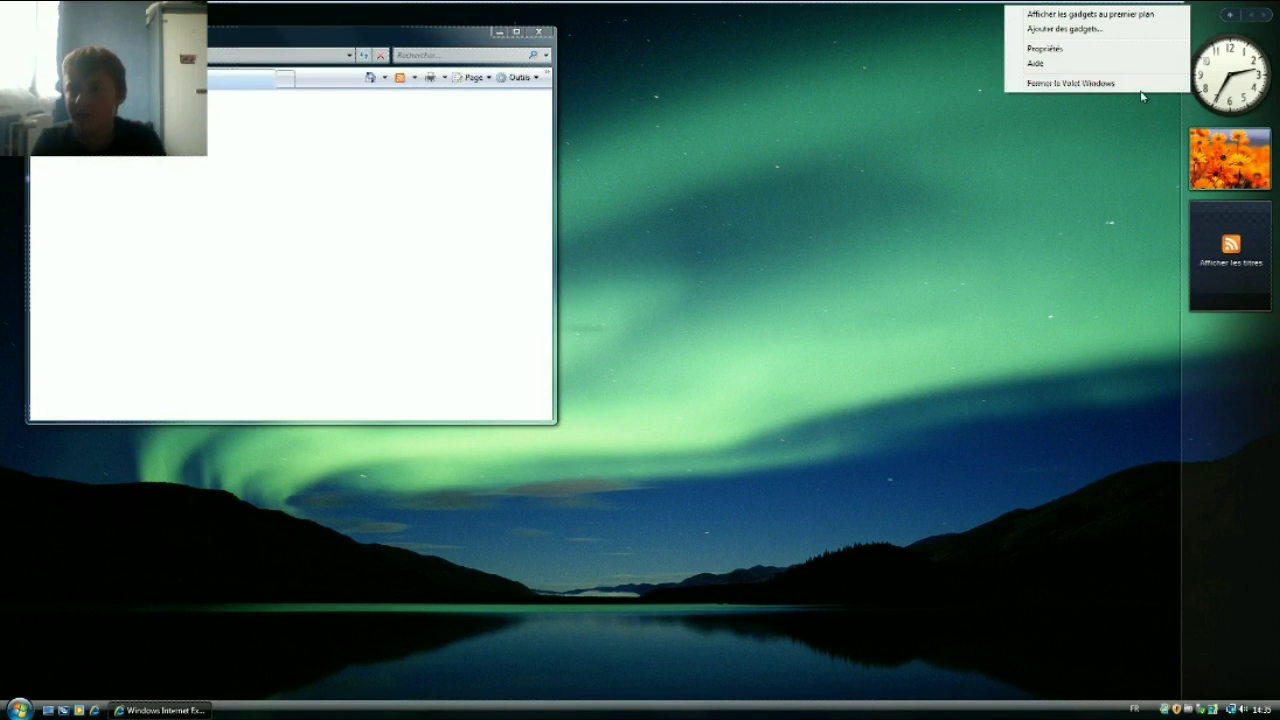
click(1095, 84)
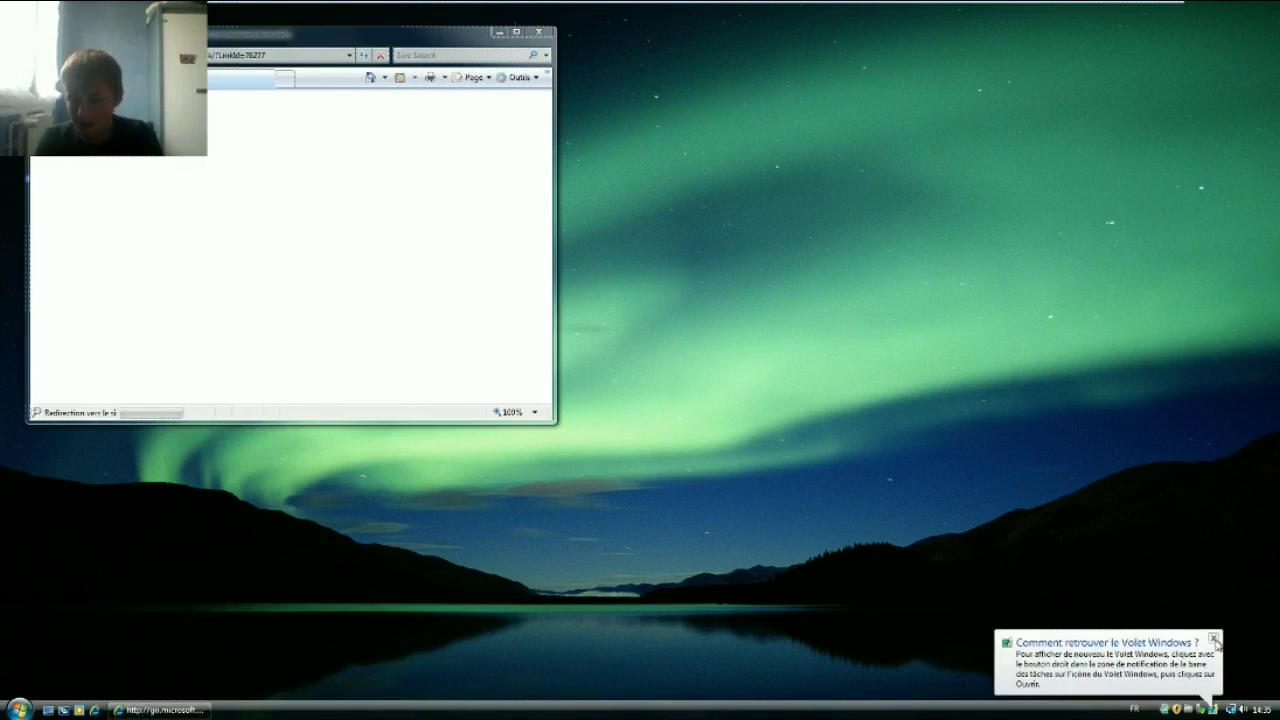
click(1214, 639)
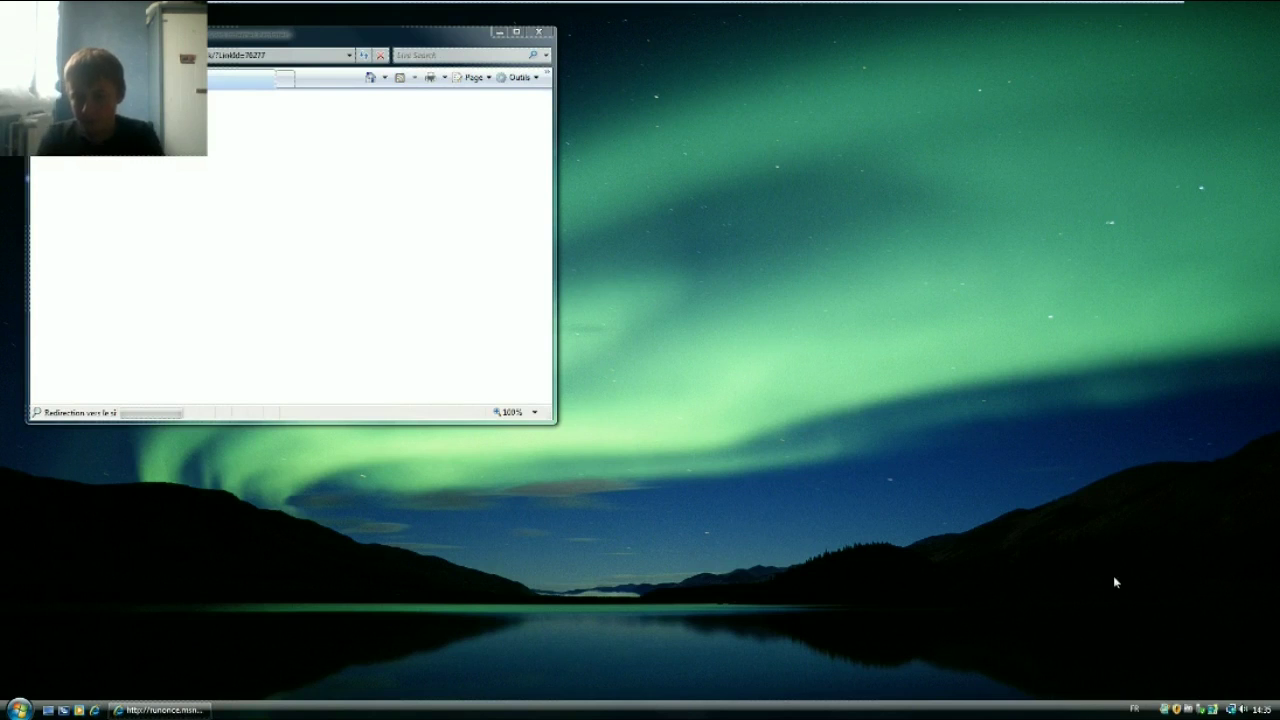
Maximize the browser window and search the web for mozilla firefox.
click(515, 34)
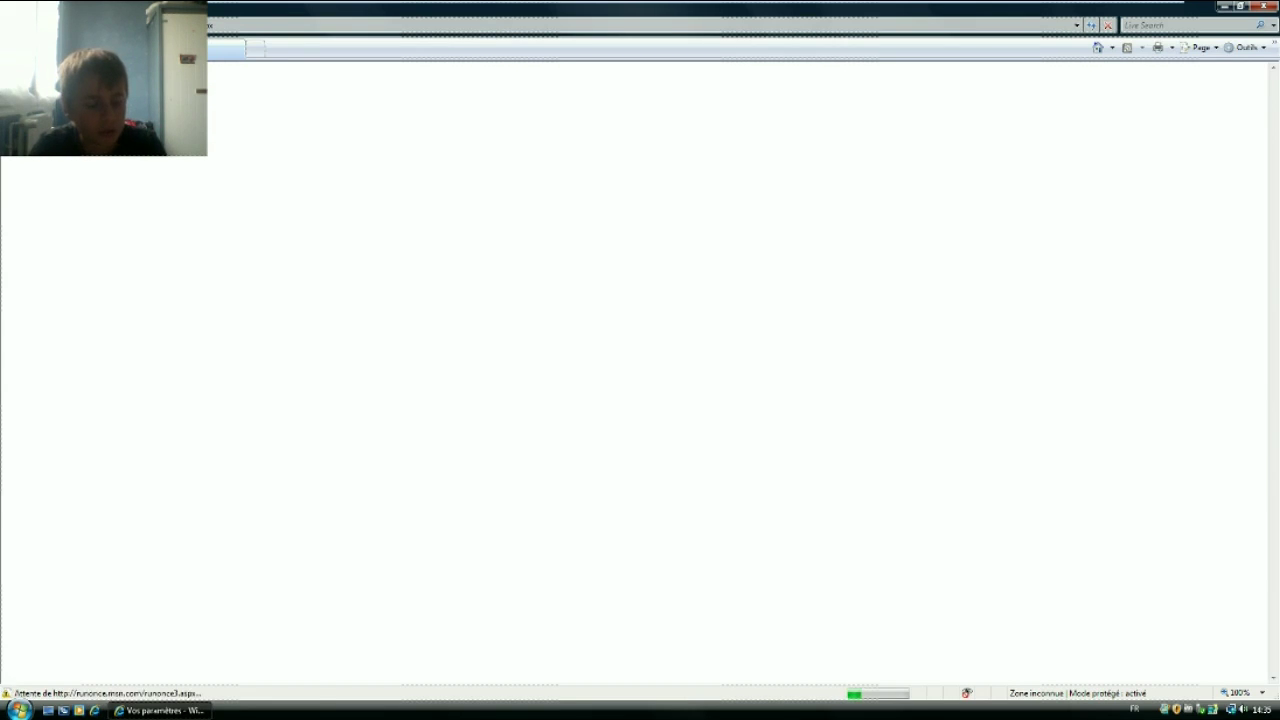
click(18, 710)
click(160, 710)
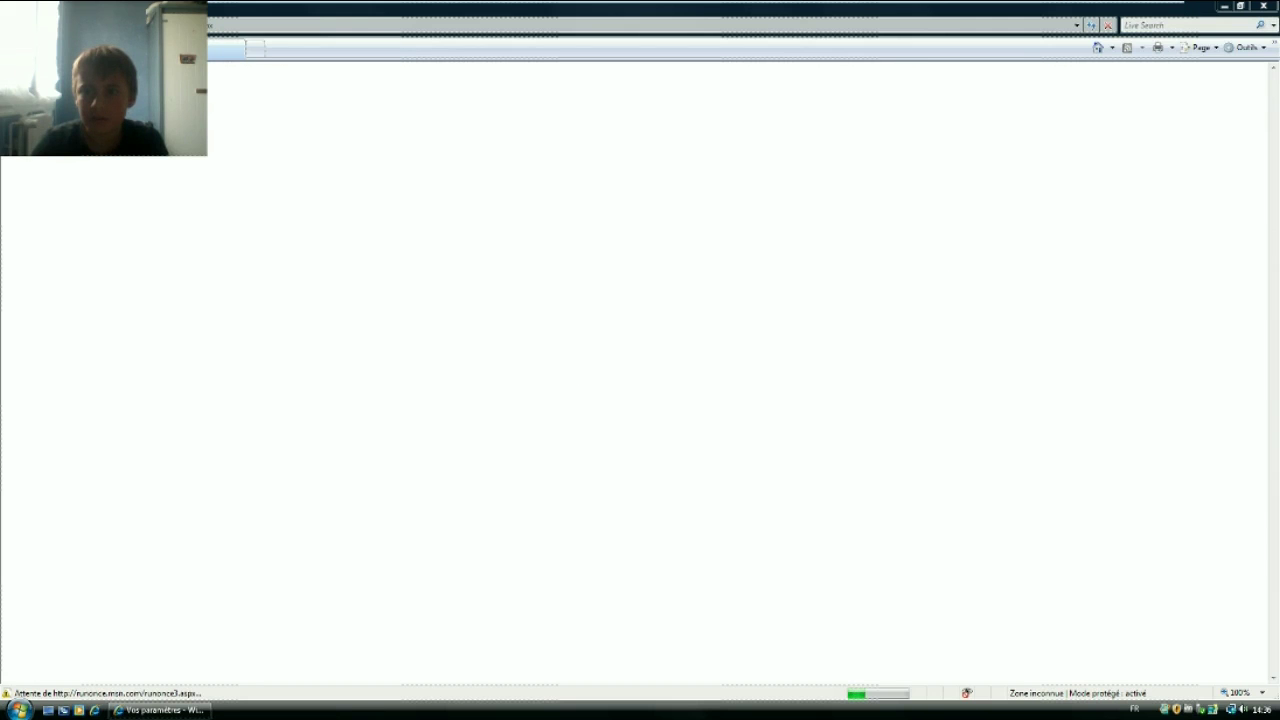
click(1124, 24)
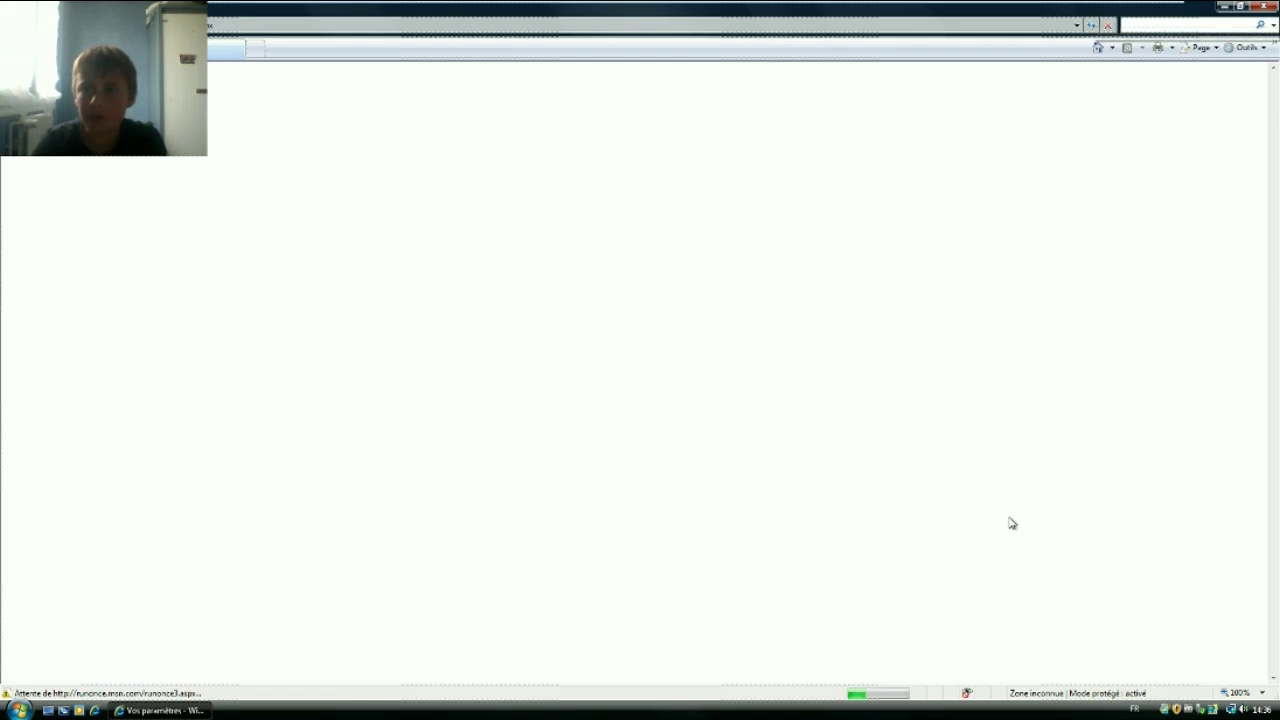
text(msn)
text(illa fire)
text(fox)
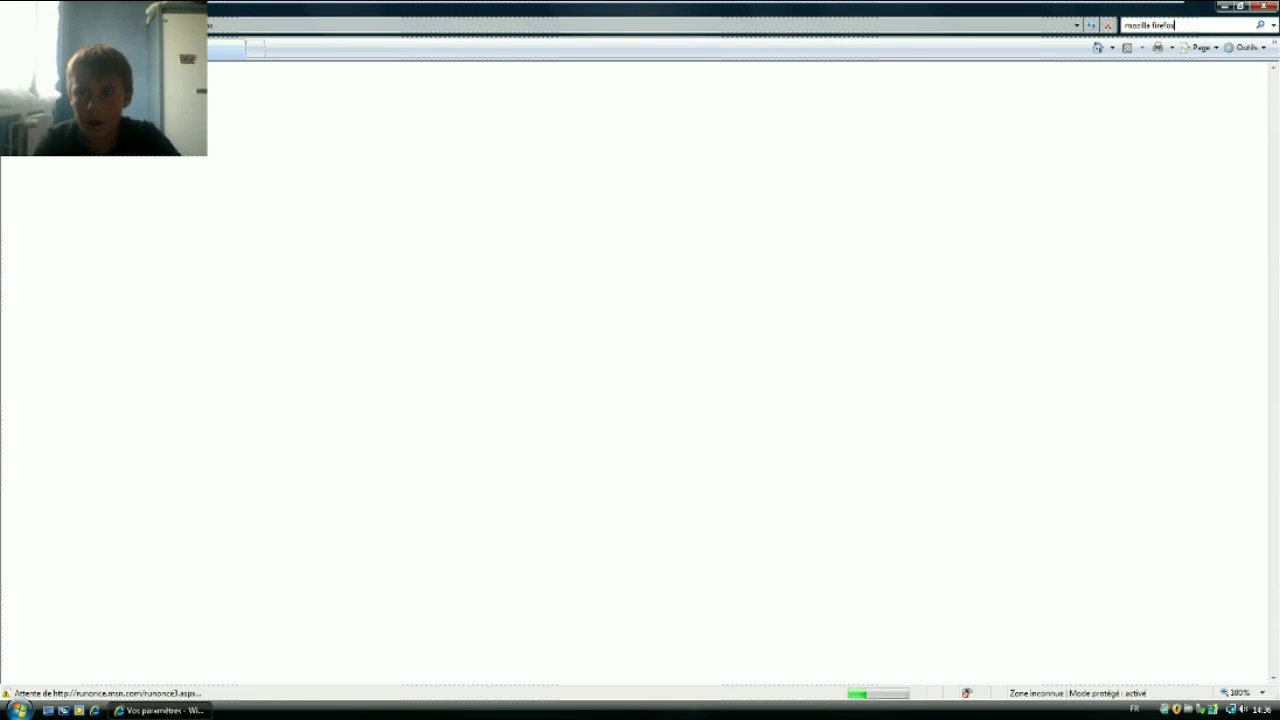
key(Return)
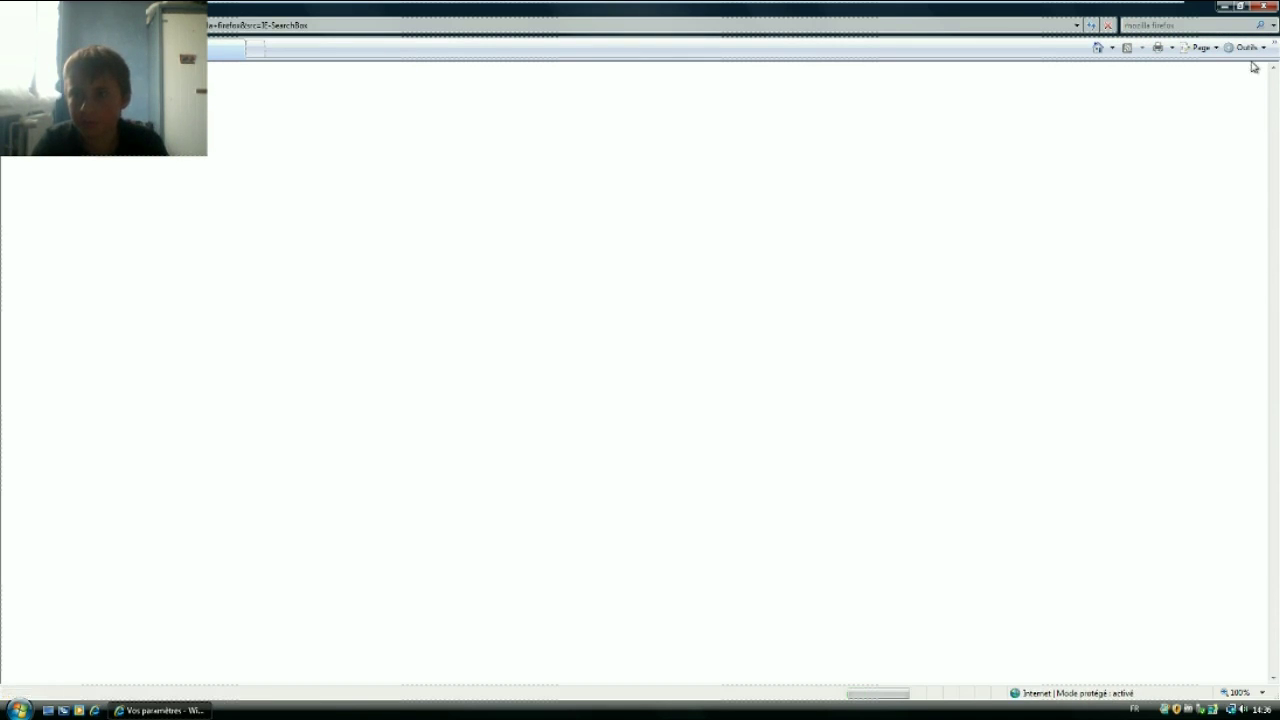
Turn off the automatic phishing filter and open Mozilla's official Firefox download page from the search results.
click(524, 370)
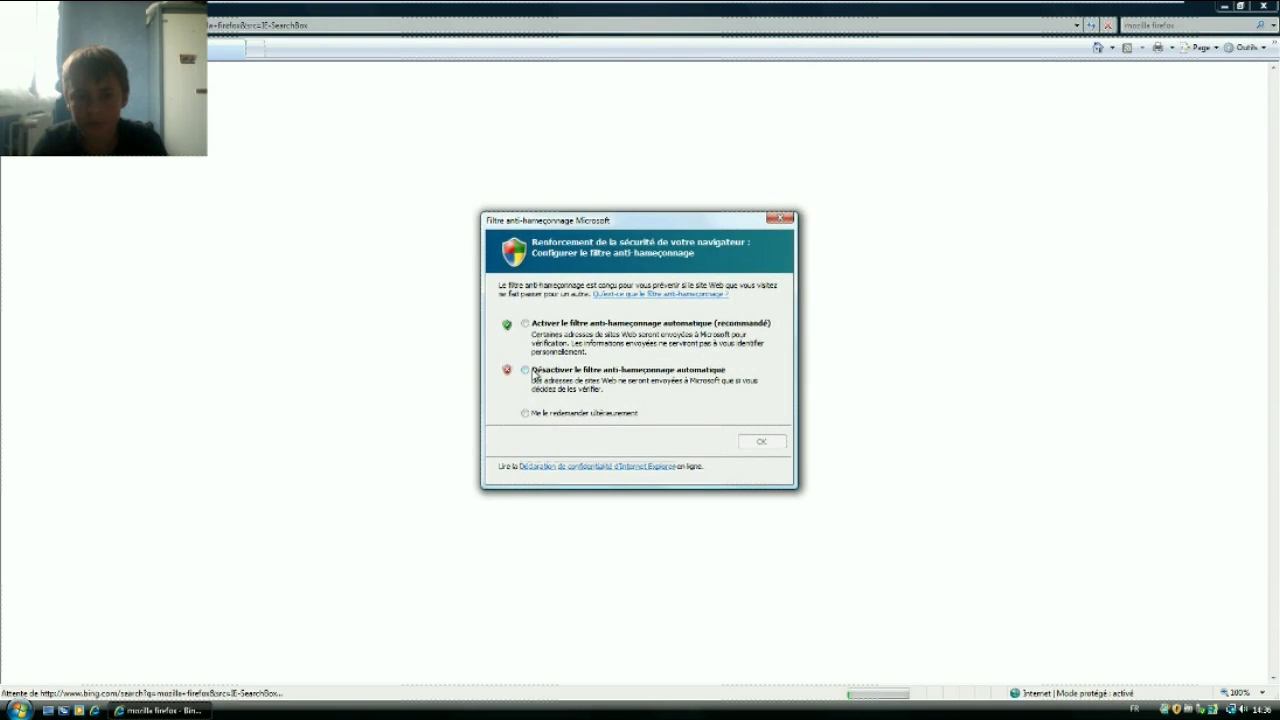
click(759, 441)
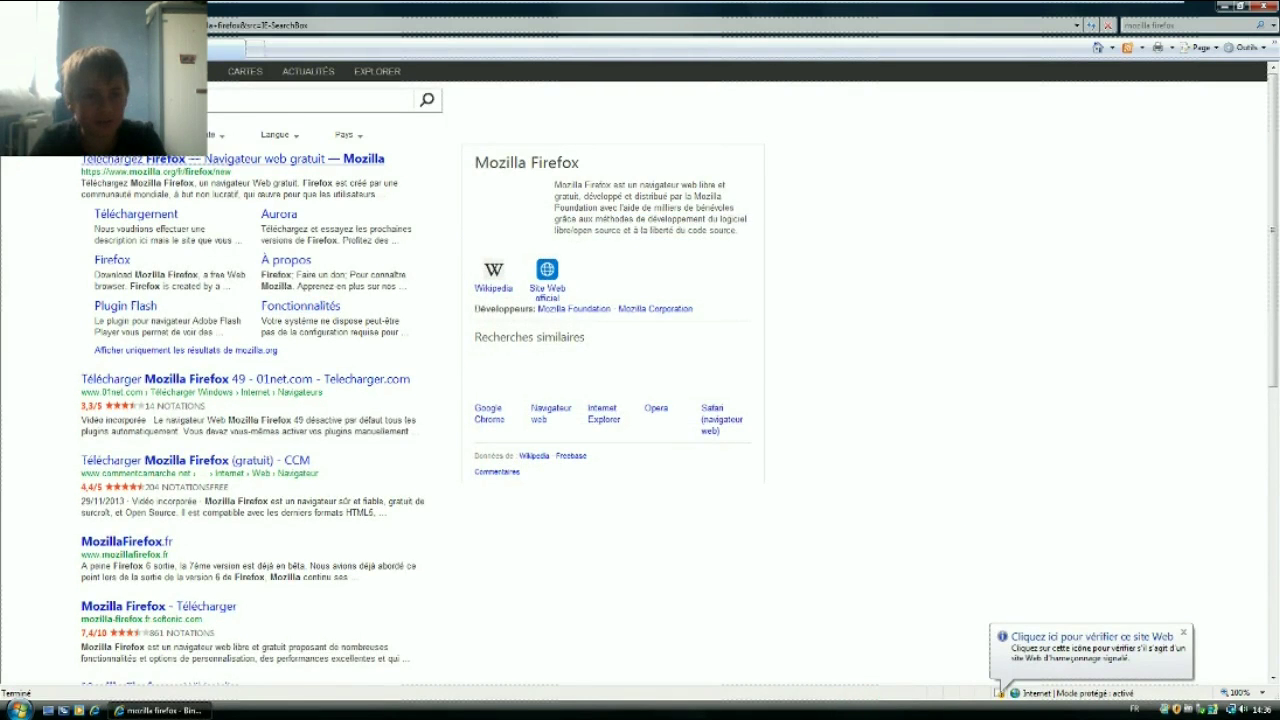
click(198, 164)
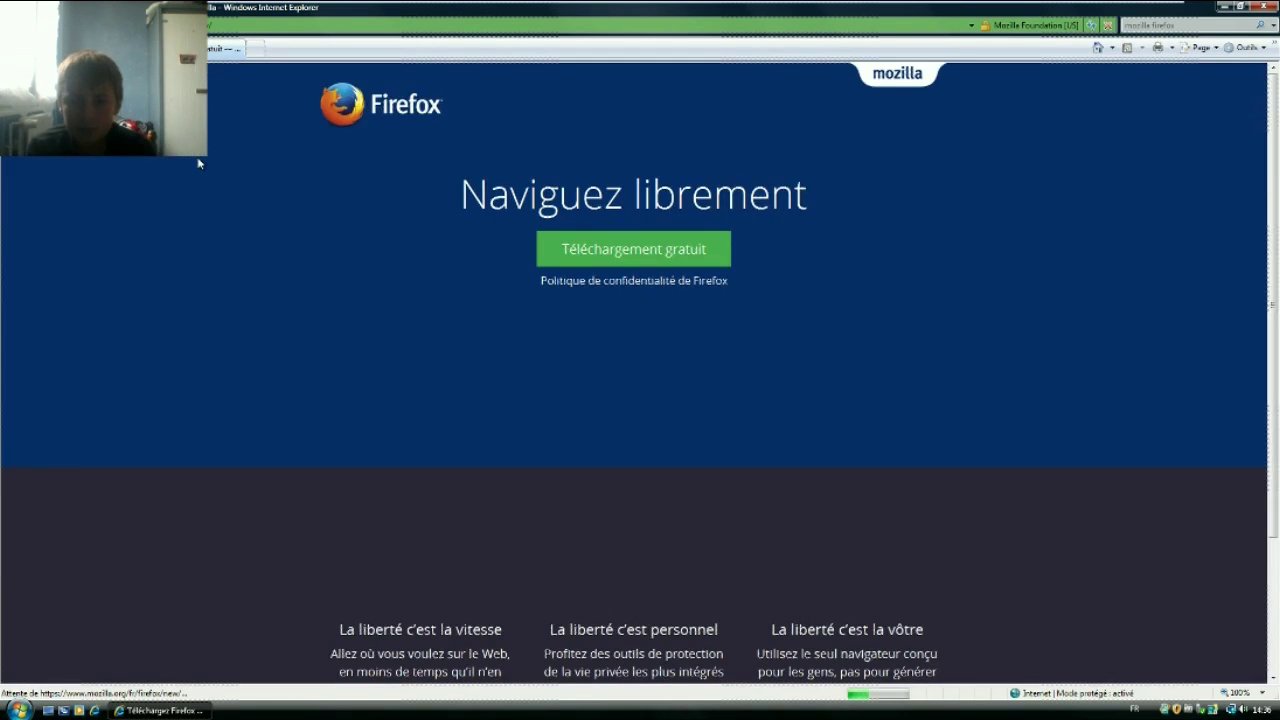
Download Firefox Setup 49.0.2.exe, saving it in the Téléchargement folder under the suggested name.
click(688, 257)
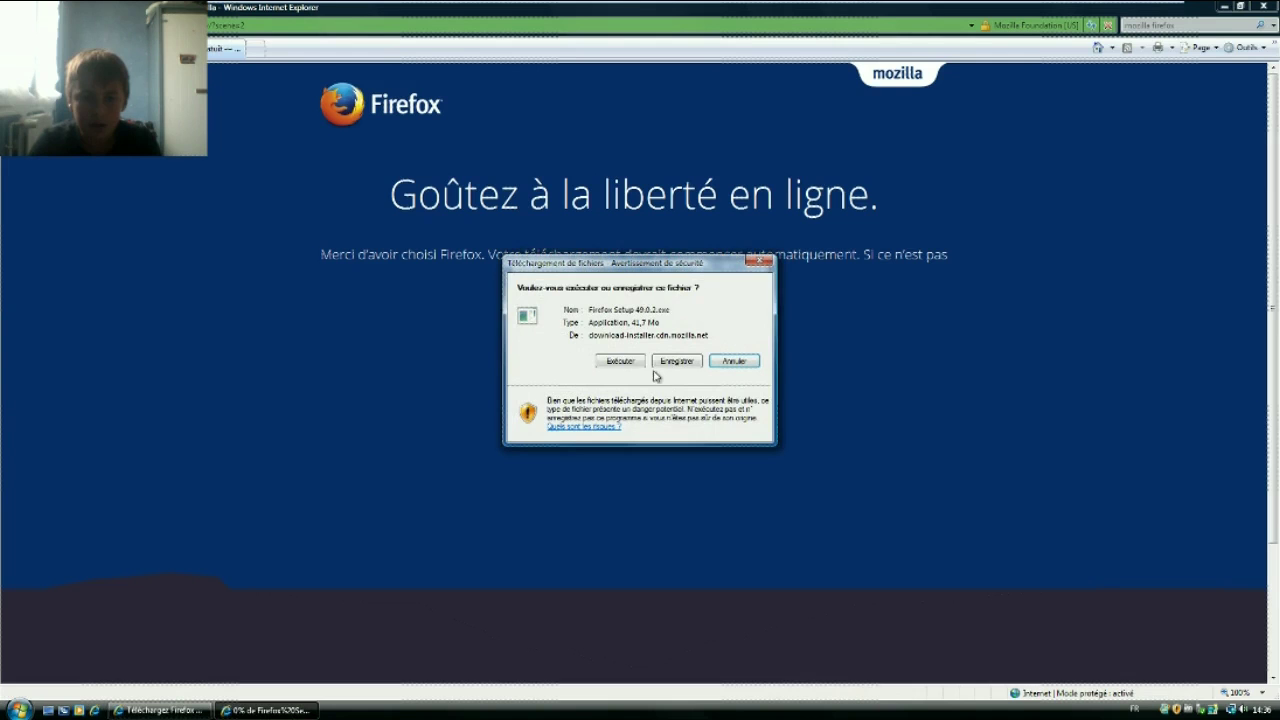
click(666, 362)
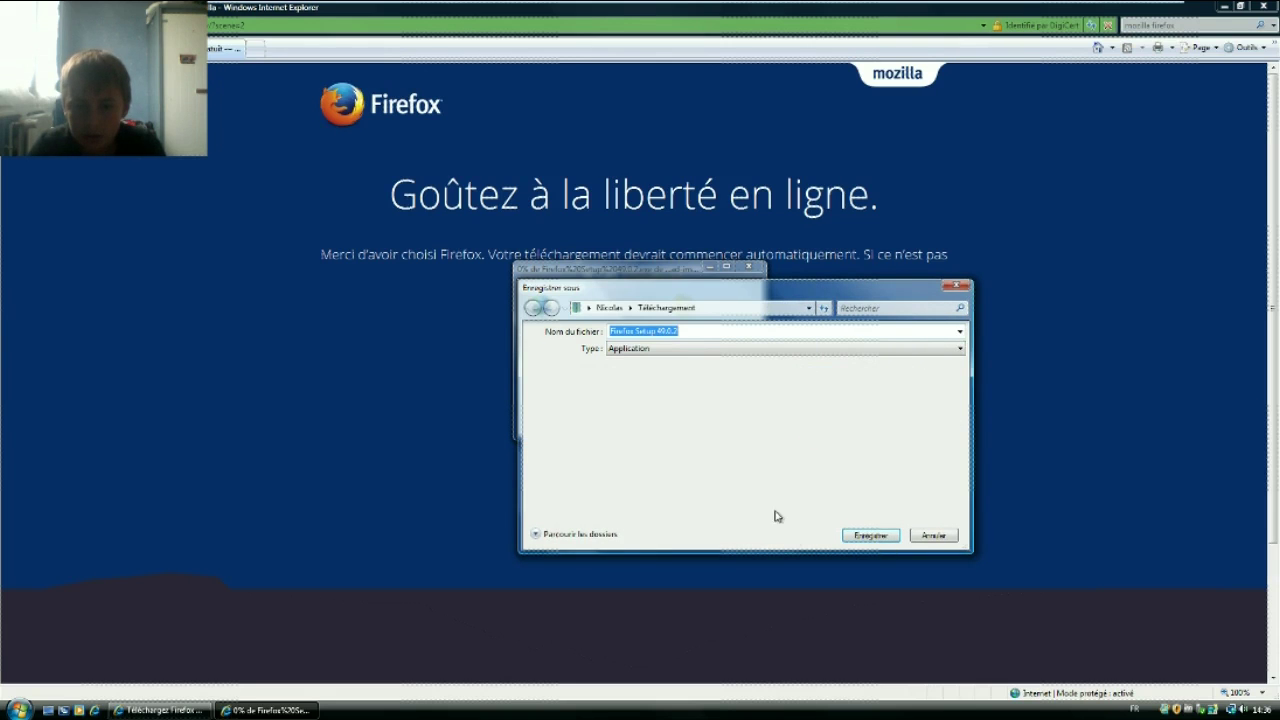
click(536, 535)
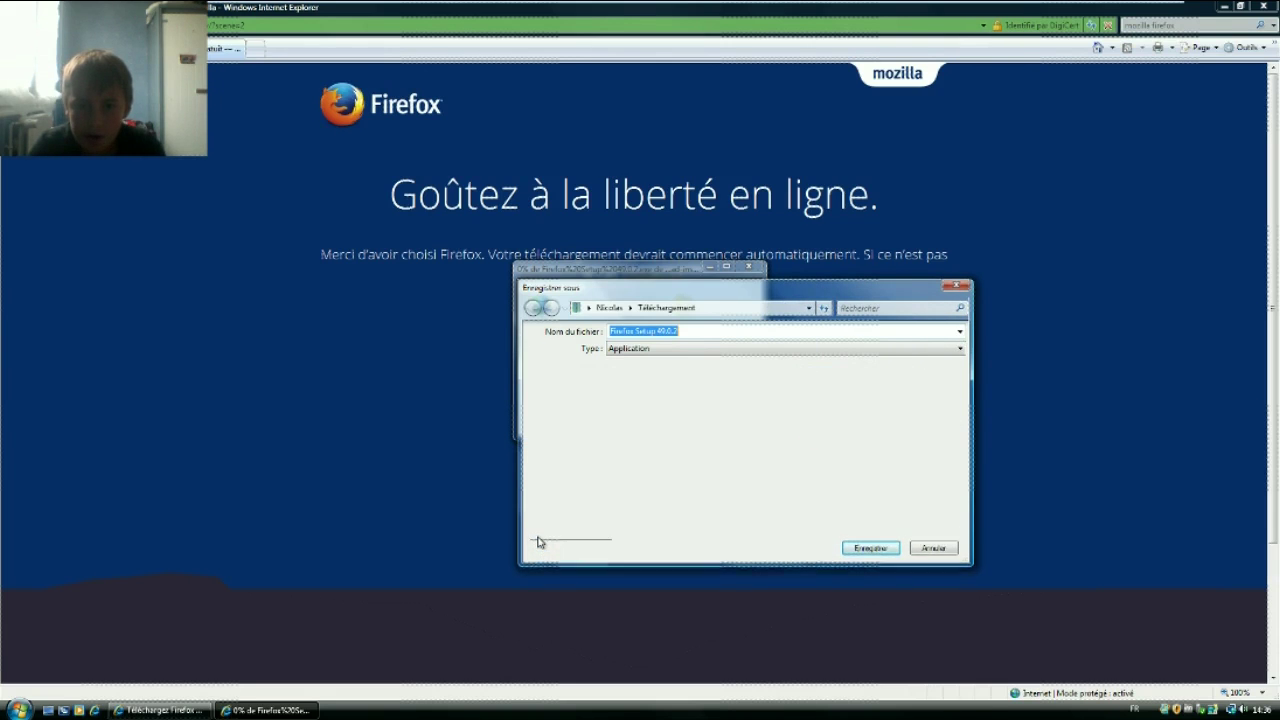
click(538, 545)
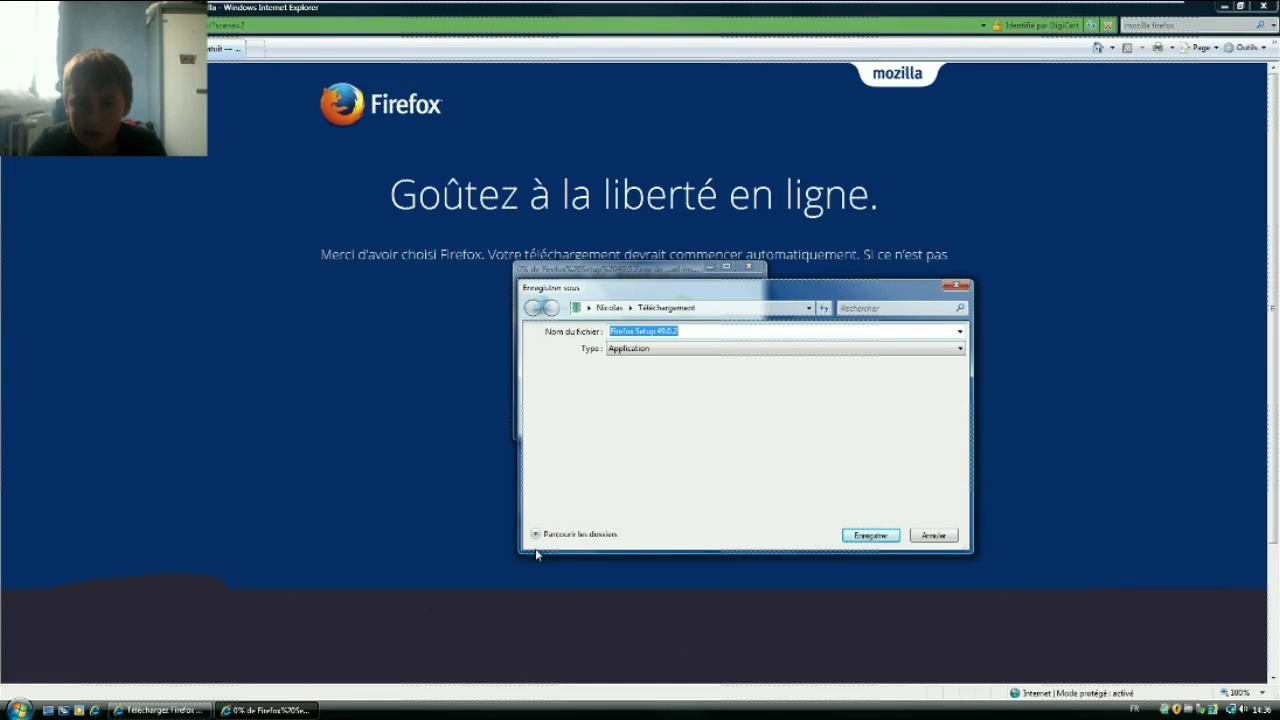
click(870, 535)
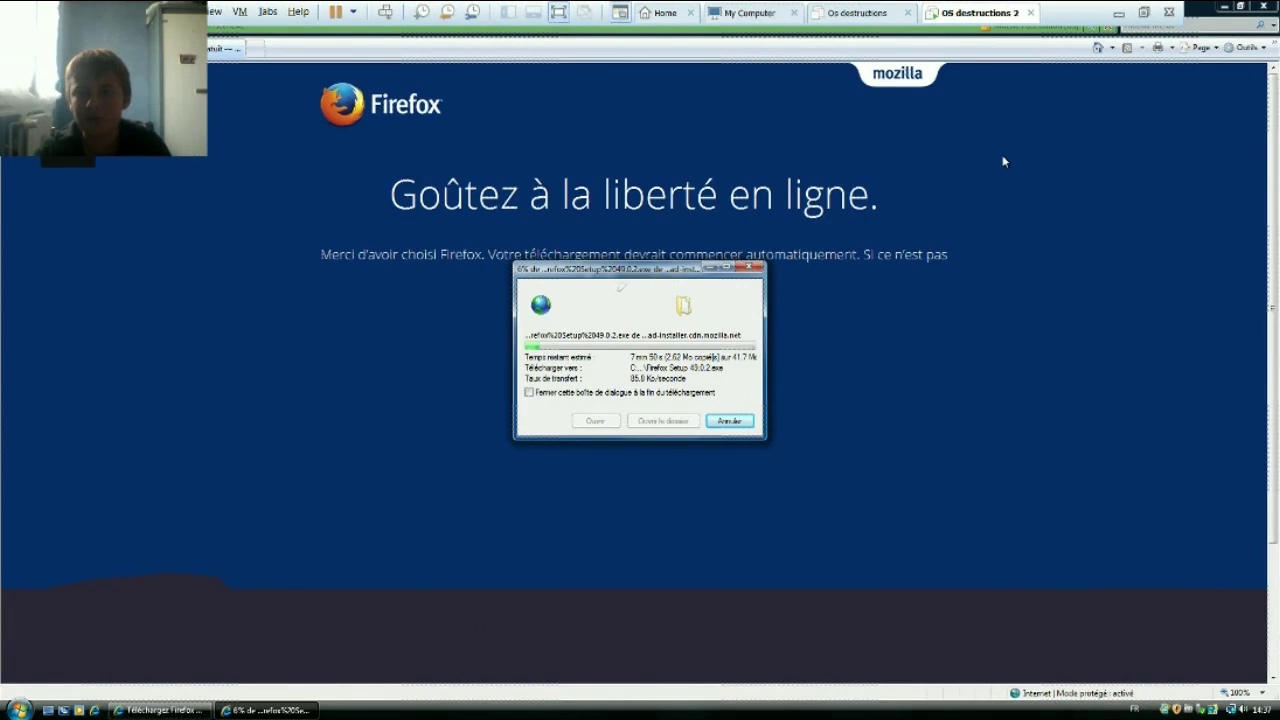
Search the web for bonzibuddy, declining form AutoComplete and dismissing the website verification notice.
click(1168, 26)
text(bonzibuddy)
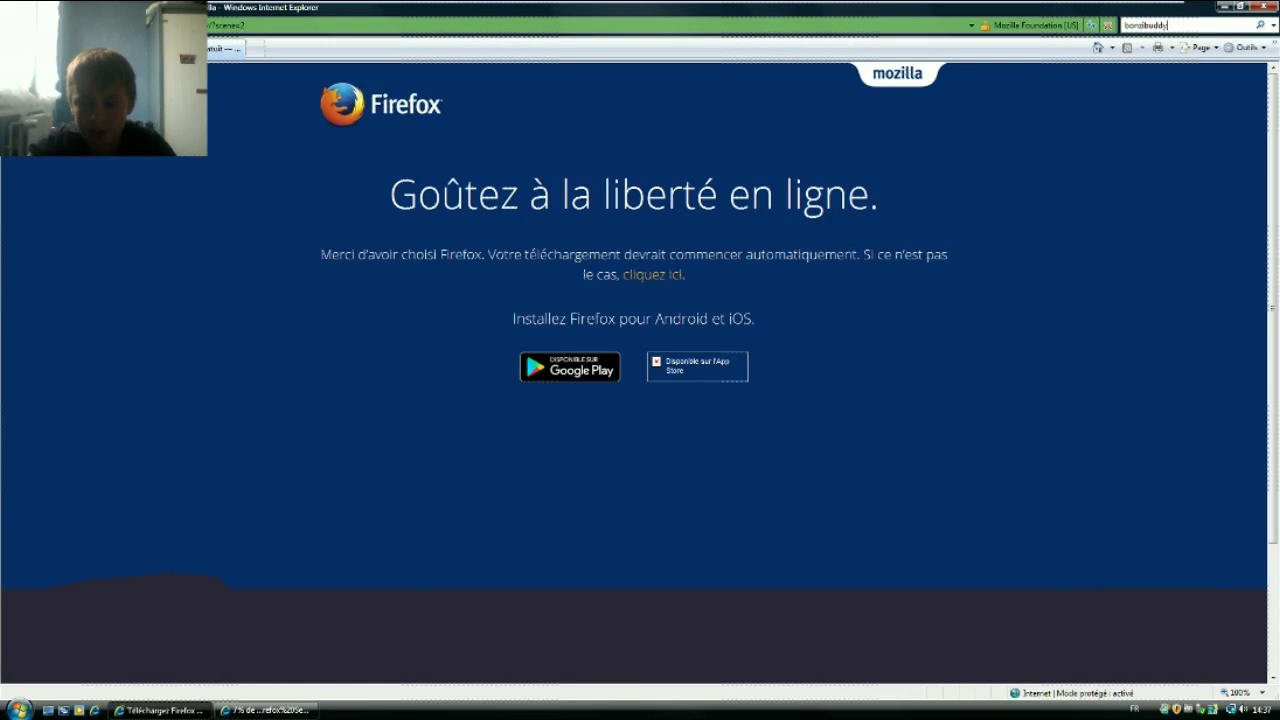
key(Return)
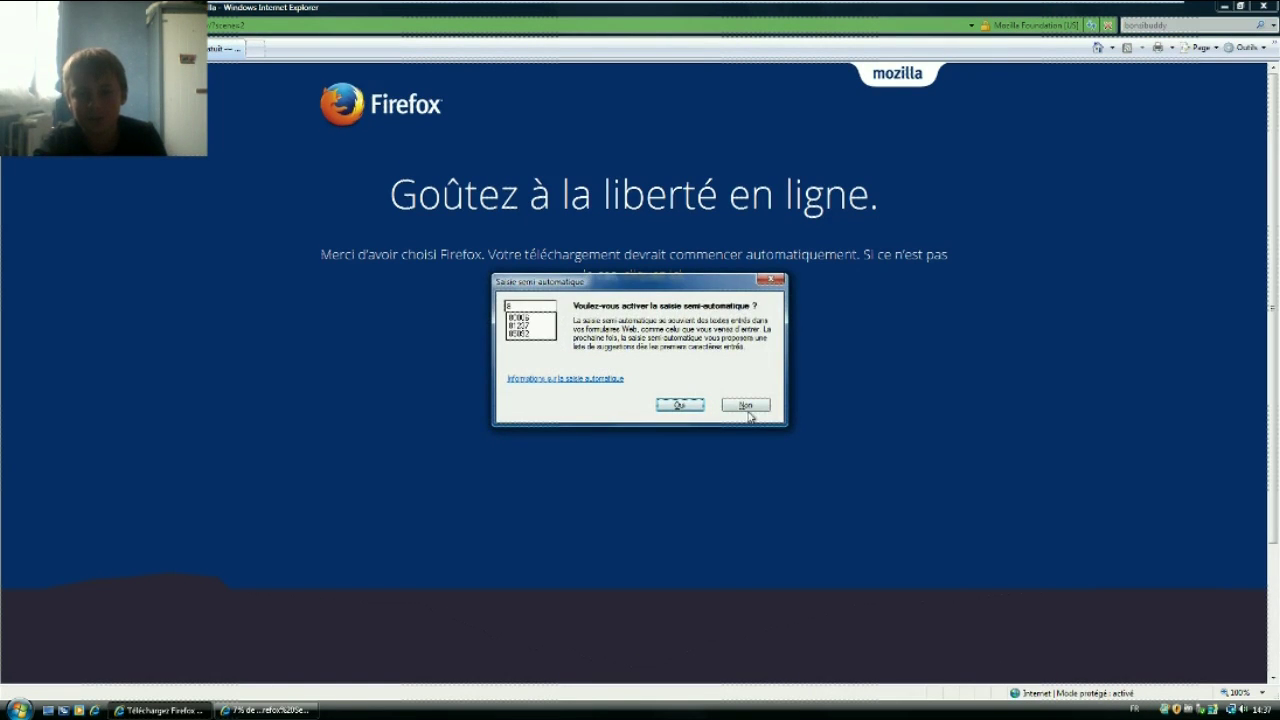
click(748, 410)
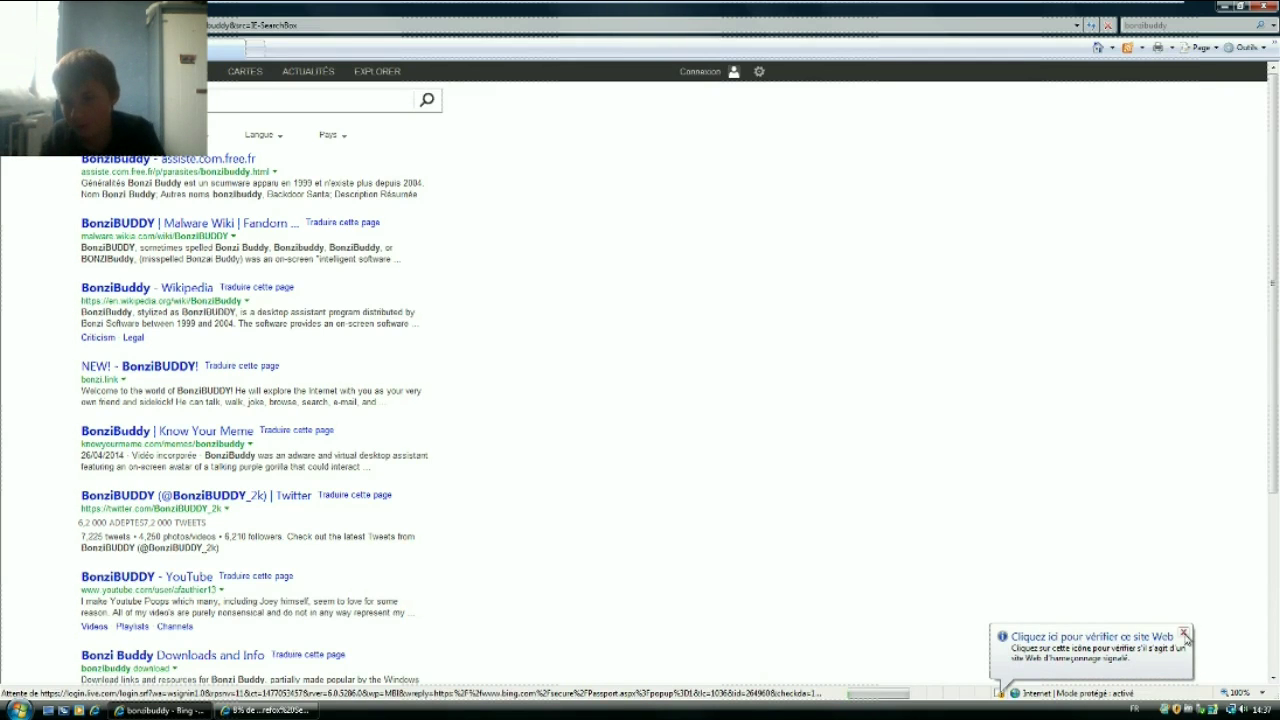
click(1185, 636)
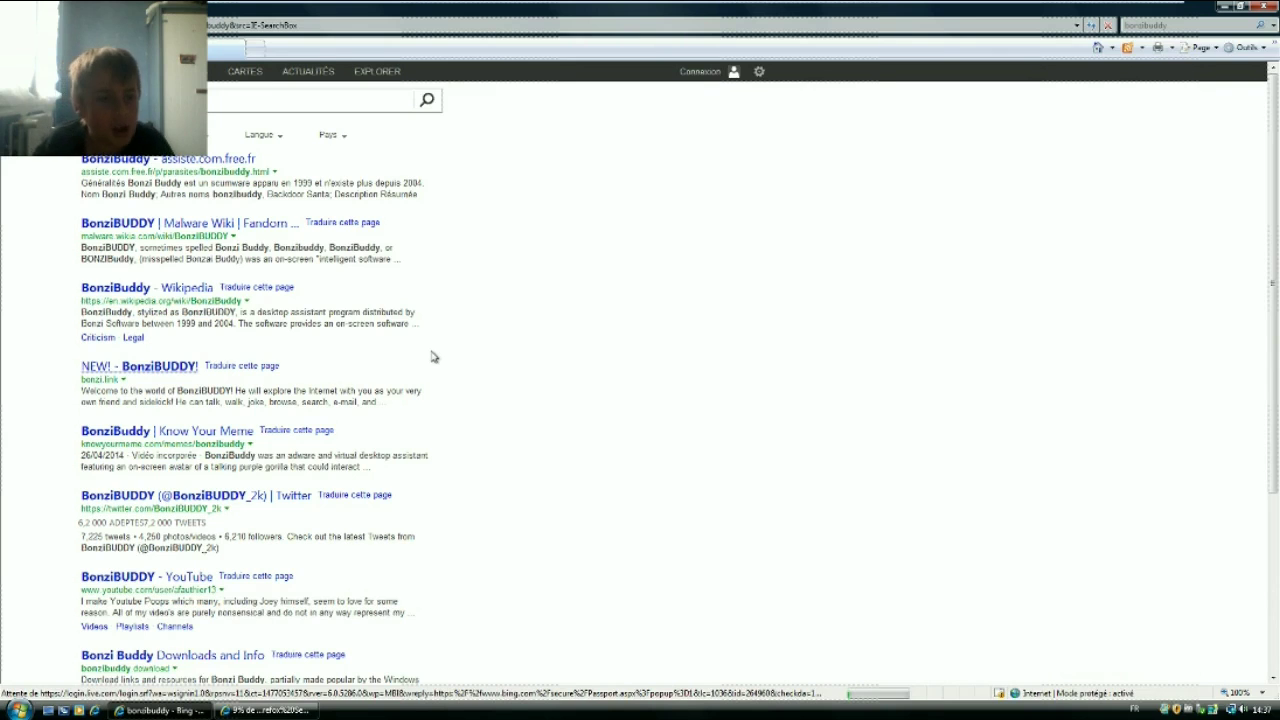
Try the NEW! - BonziBUDDY! result, go back and open the Bonzi Buddy Downloads and Info result.
click(166, 368)
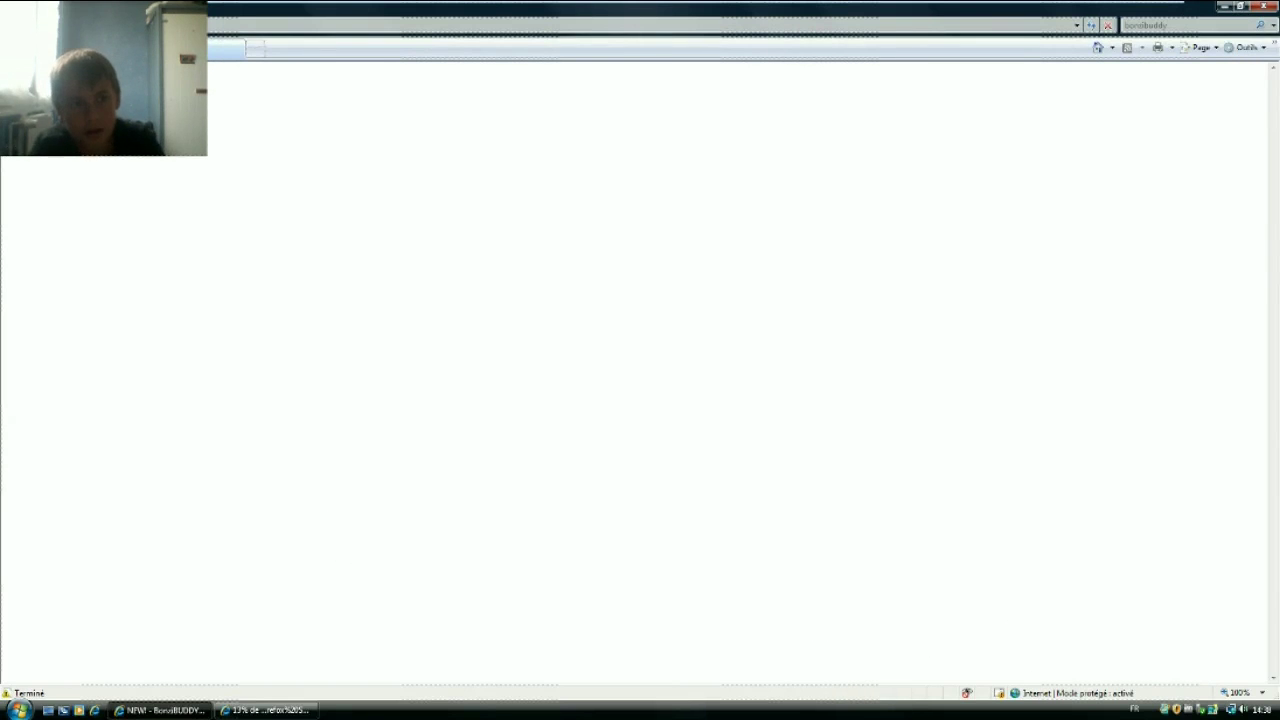
key(Return)
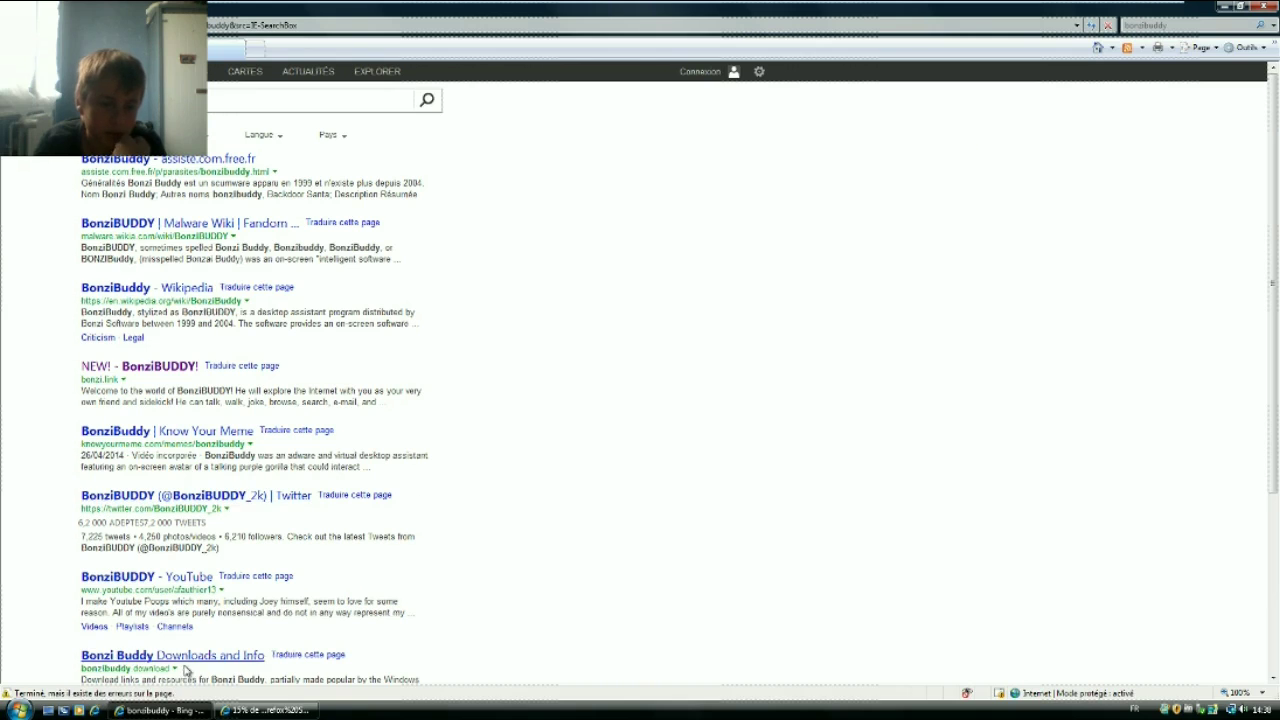
click(218, 656)
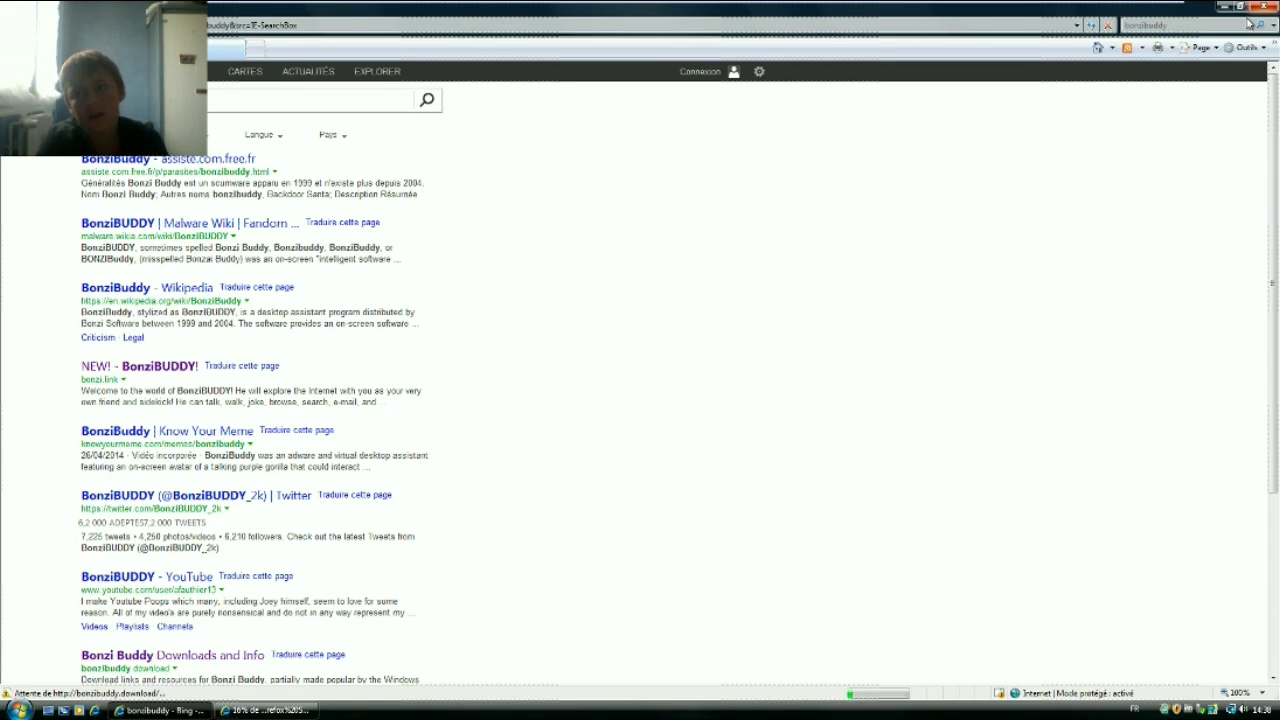
Search the web for xmas tree windows download.
key(ctrl+e)
key(BackSpace)
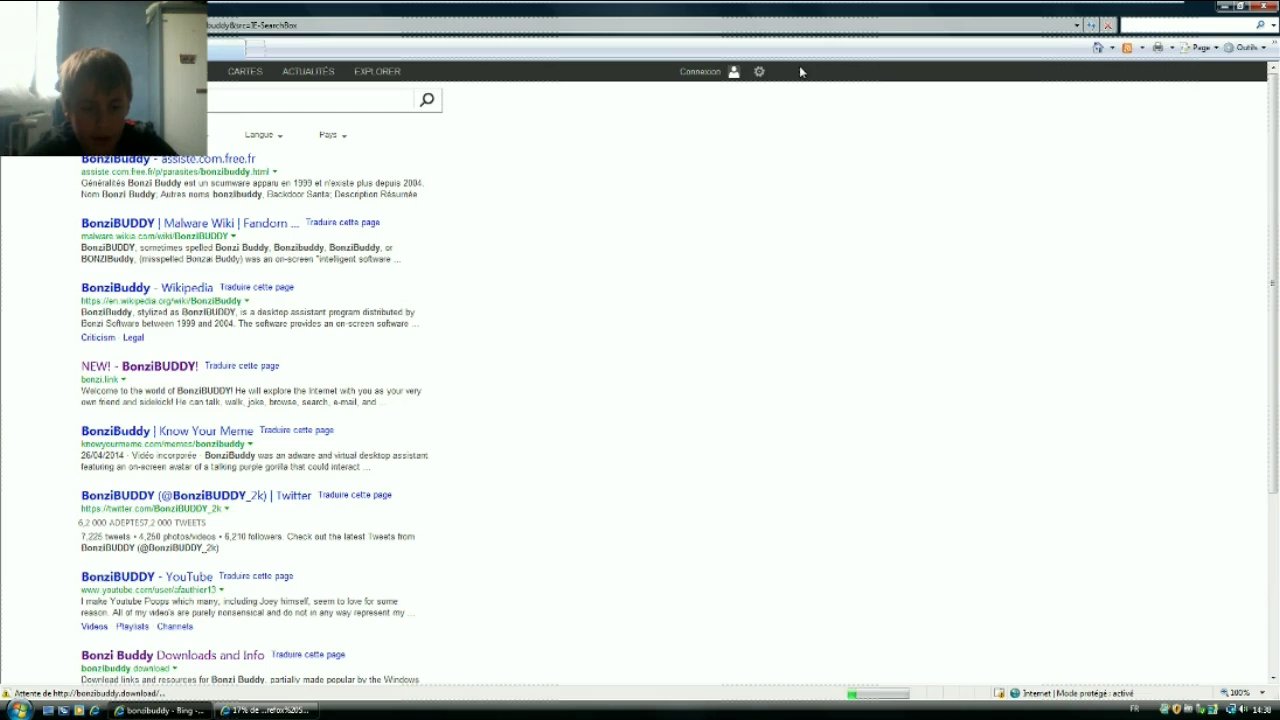
text(cr)
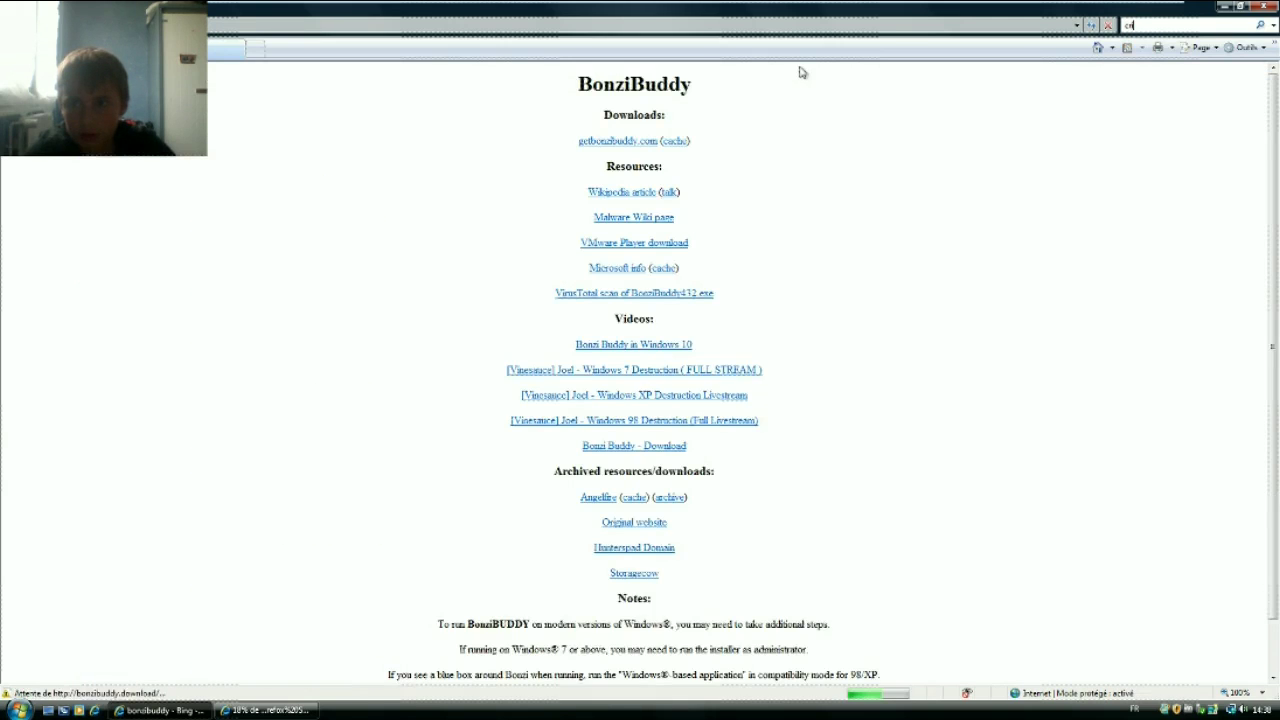
text(indows do)
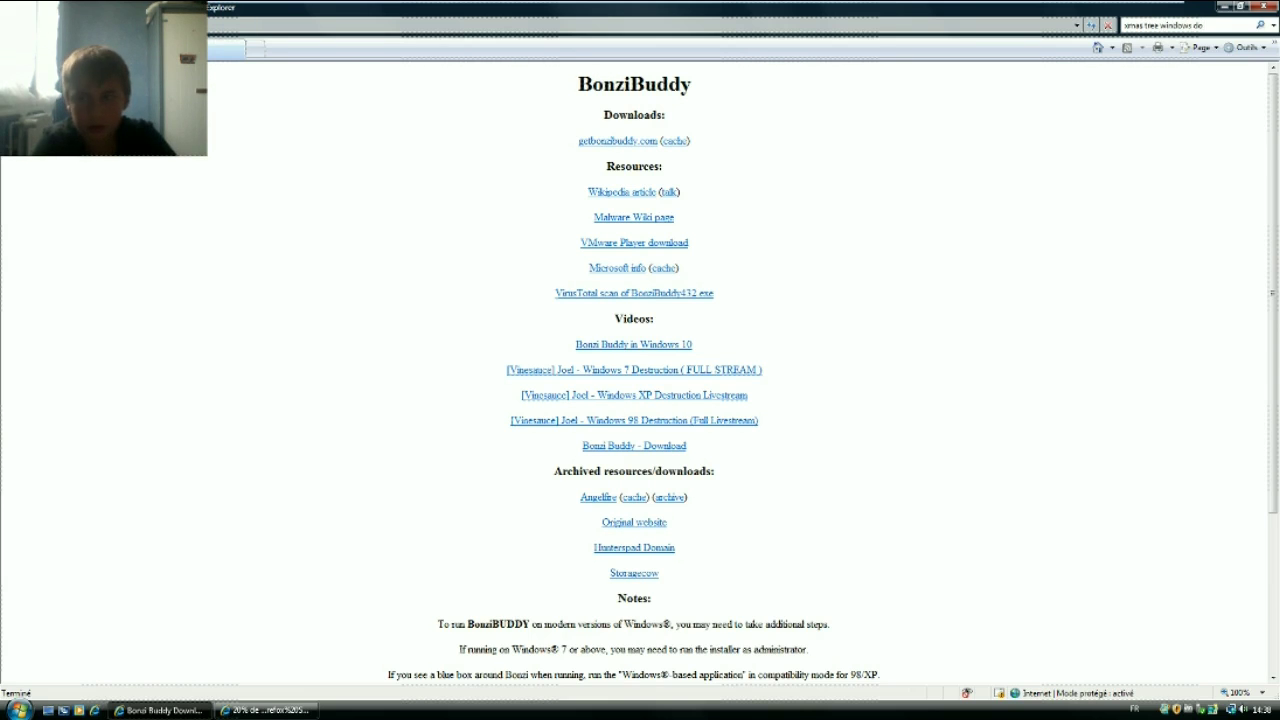
key(Return)
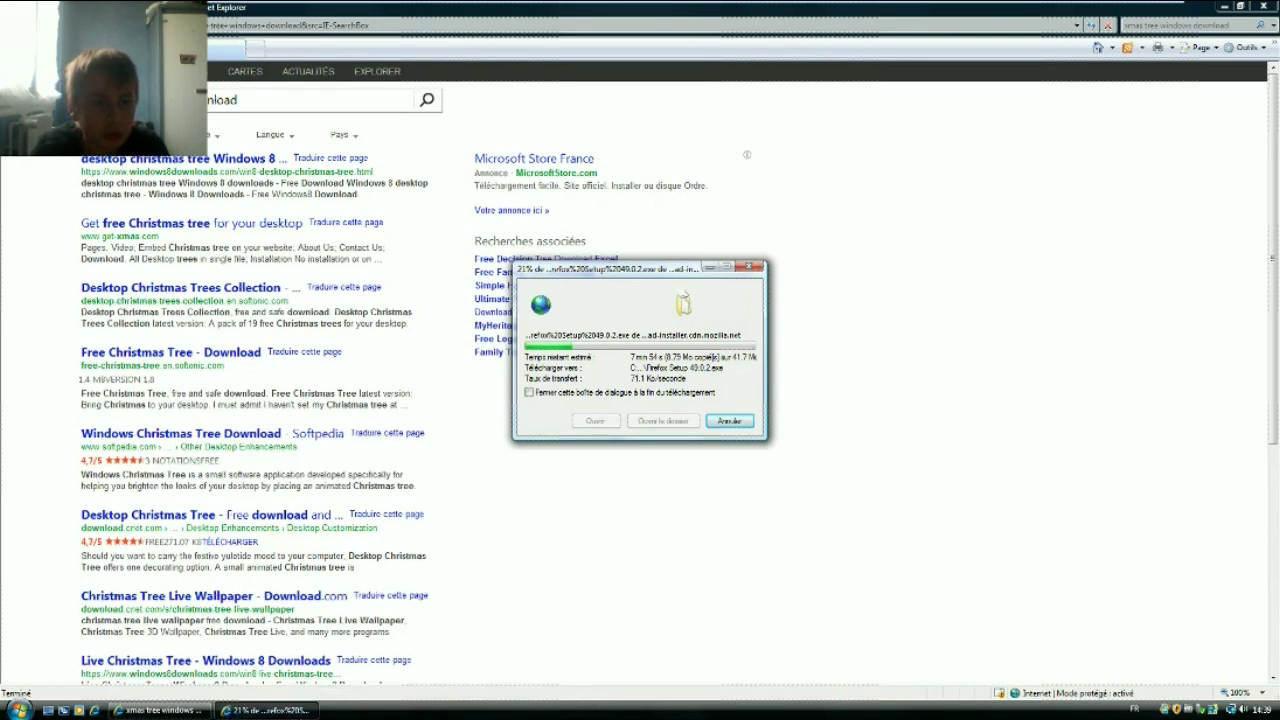
Open the Get free Christmas tree for your desktop search result and choose the Green Christmas Tree download on that site.
click(313, 205)
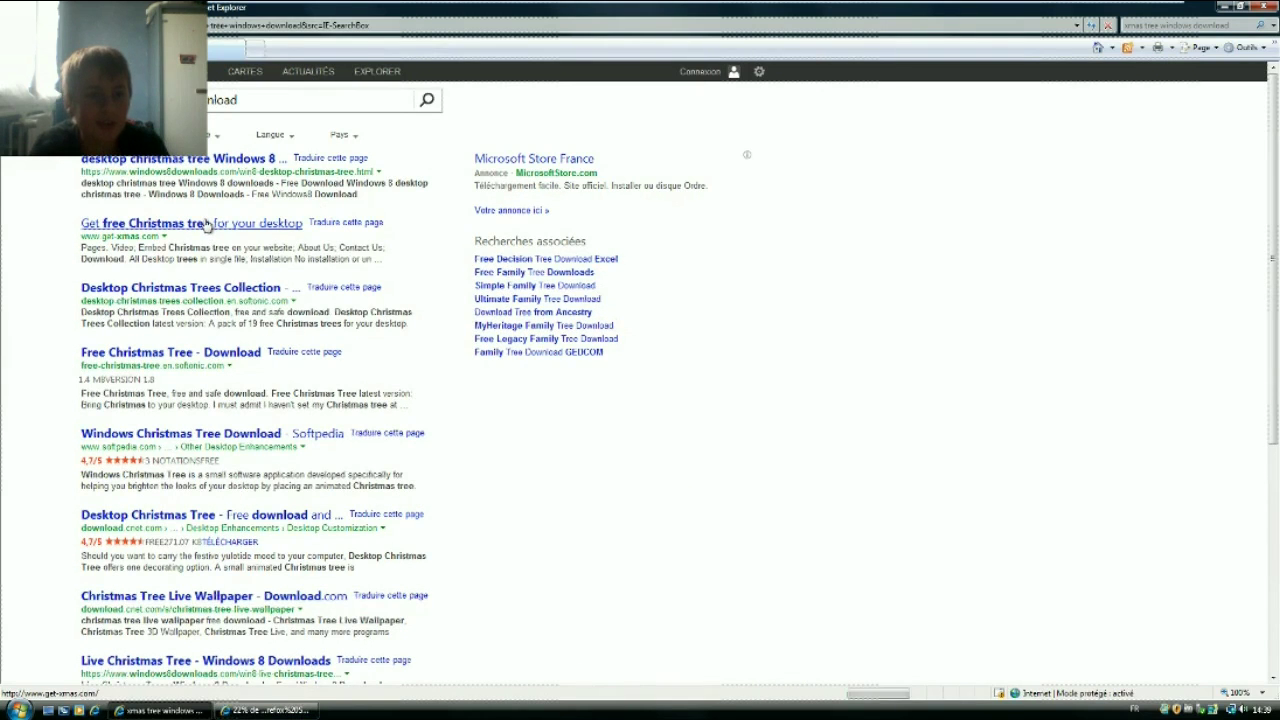
click(206, 224)
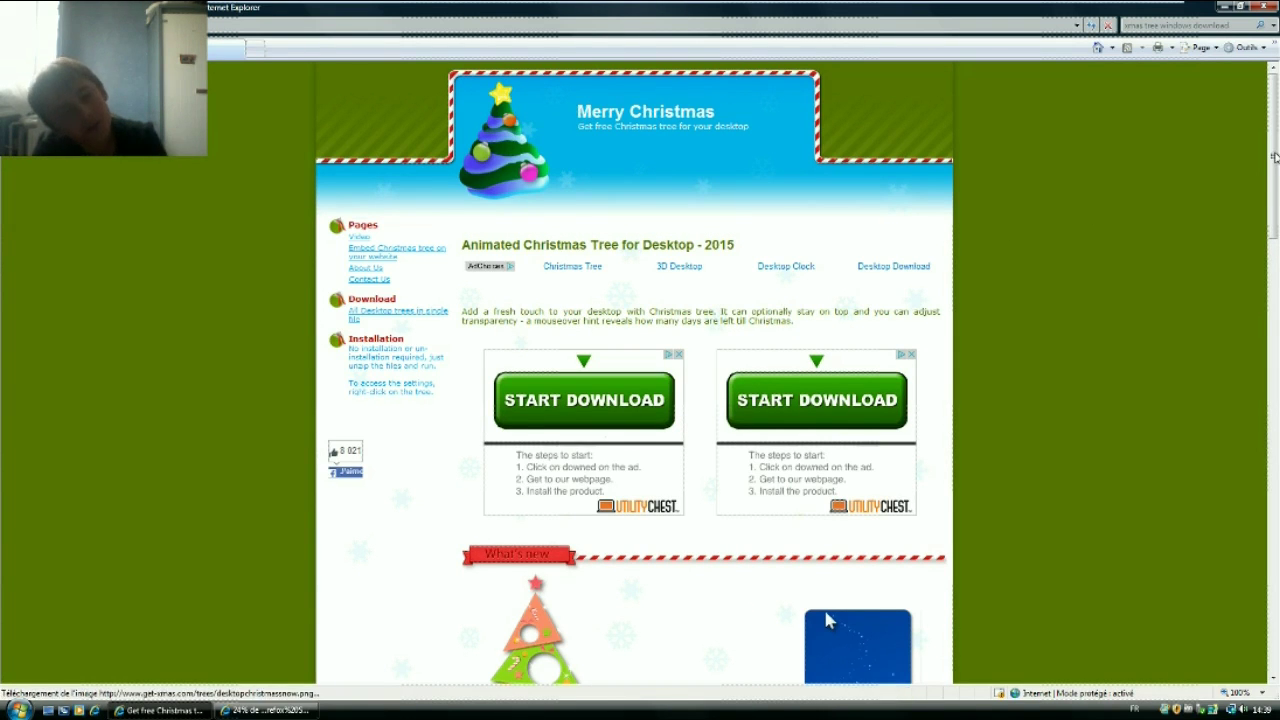
scroll(1268, 318, down, 1)
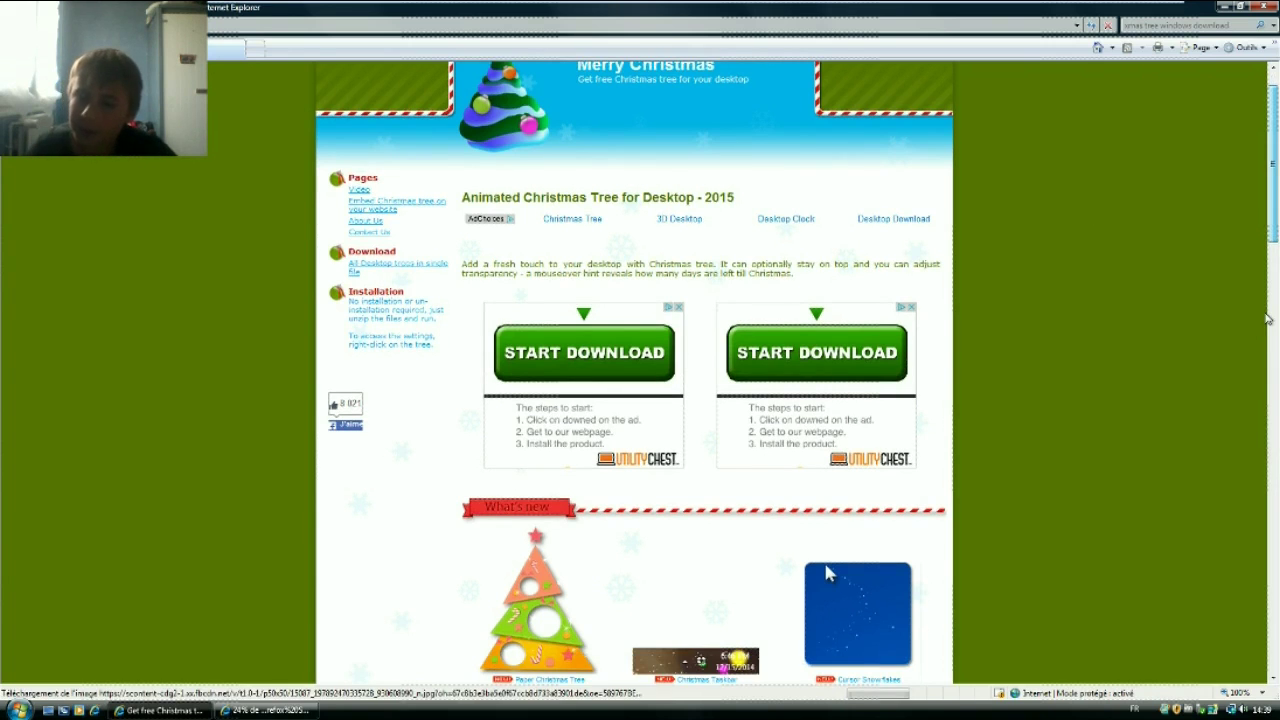
scroll(1268, 318, down, 10)
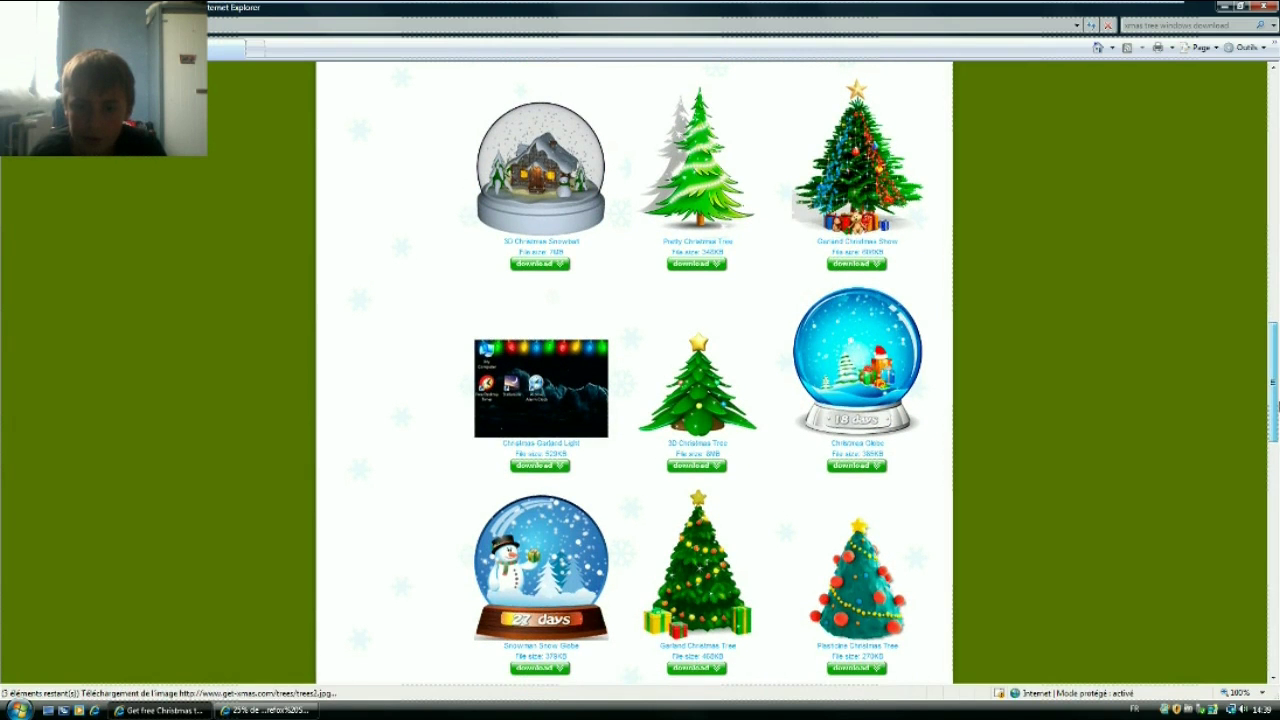
drag(1275, 365, 1276, 421)
click(547, 671)
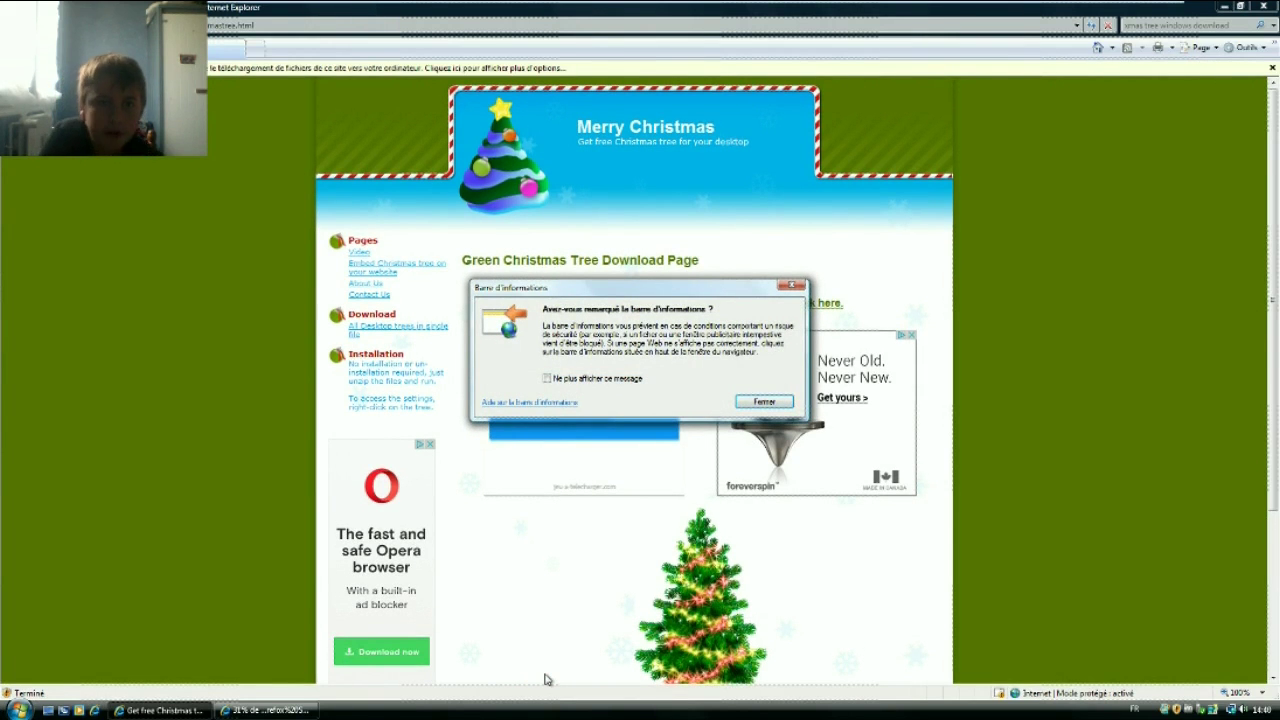
Dismiss the information bar notice, allow the blocked file download and save greenchristmastree.zip in the Téléchargement folder.
click(764, 402)
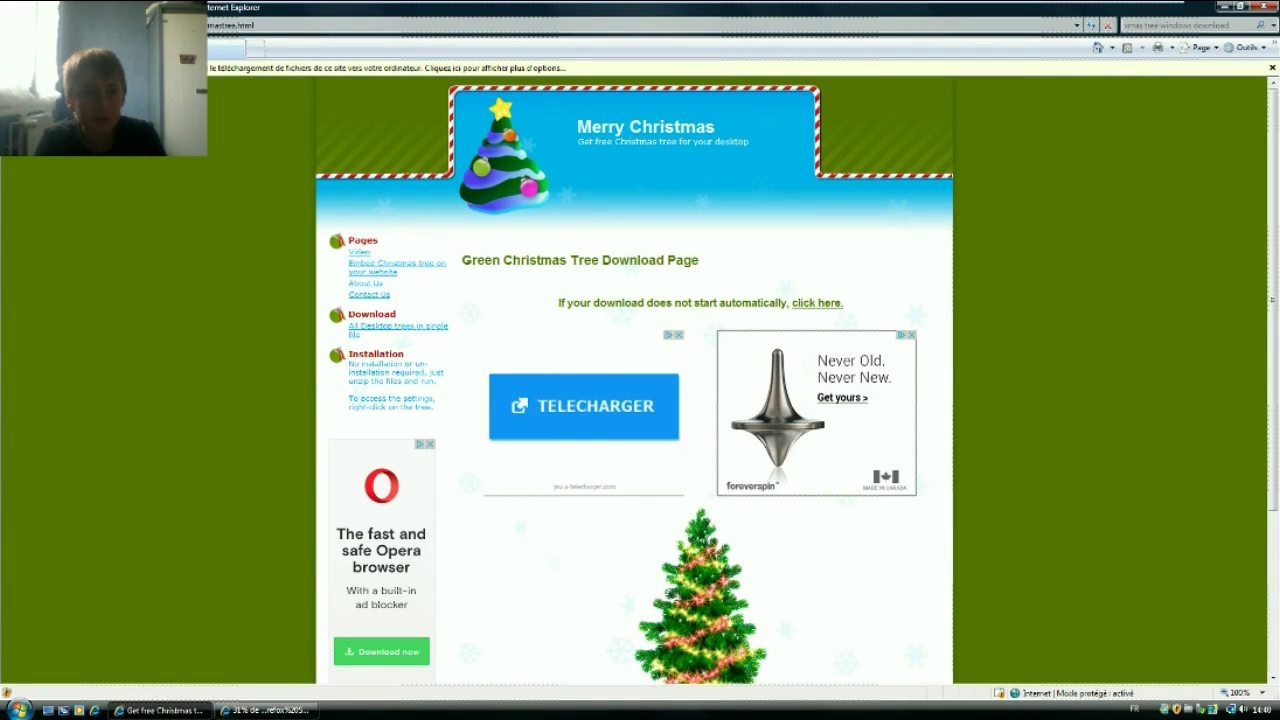
click(1076, 72)
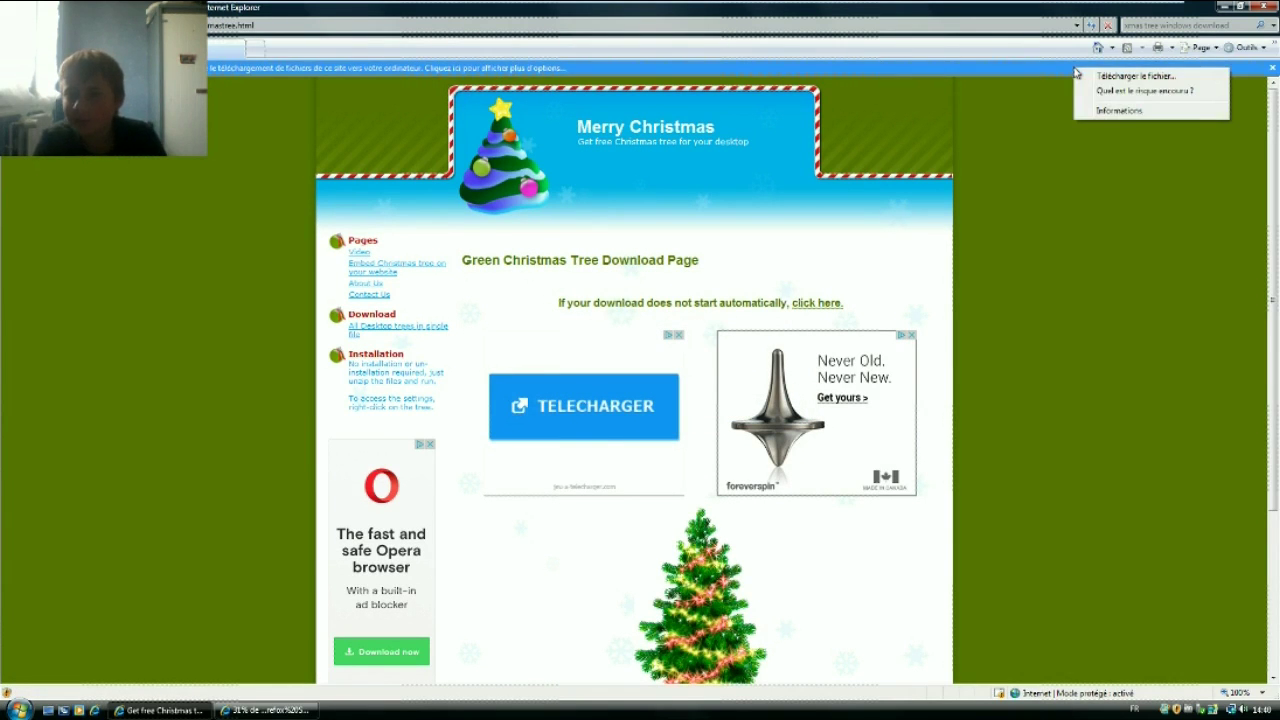
click(1089, 75)
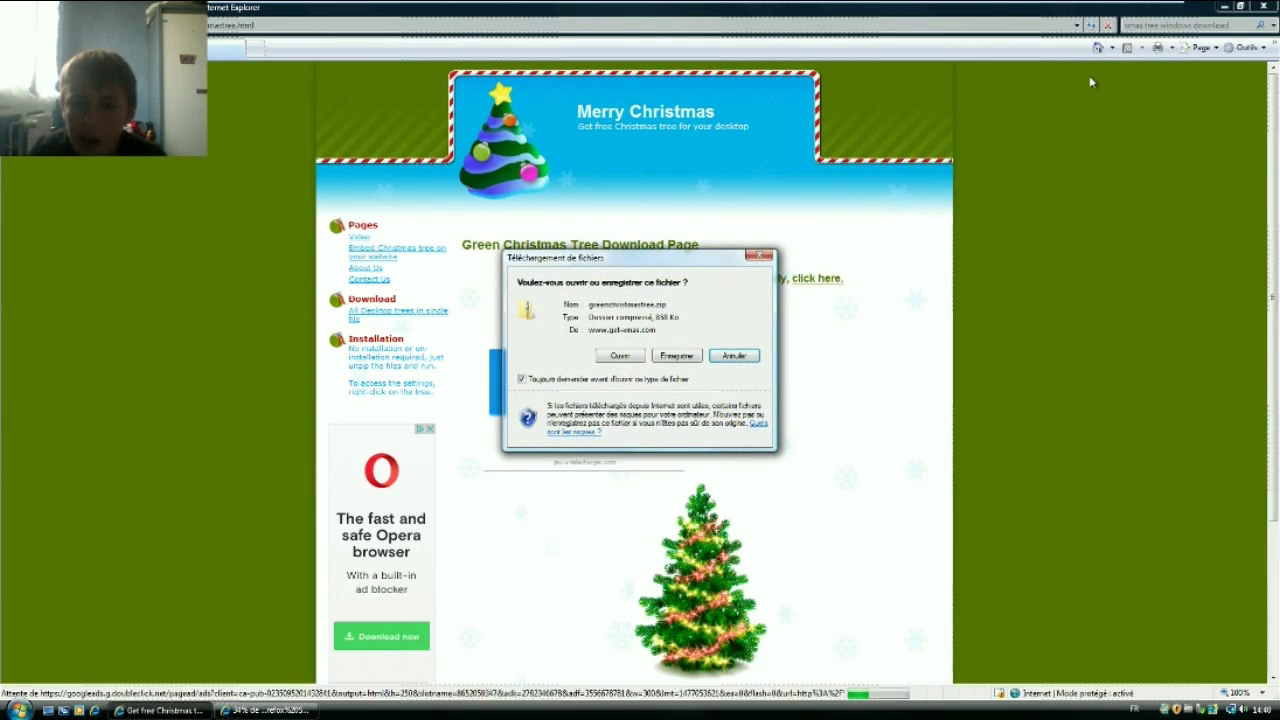
click(668, 355)
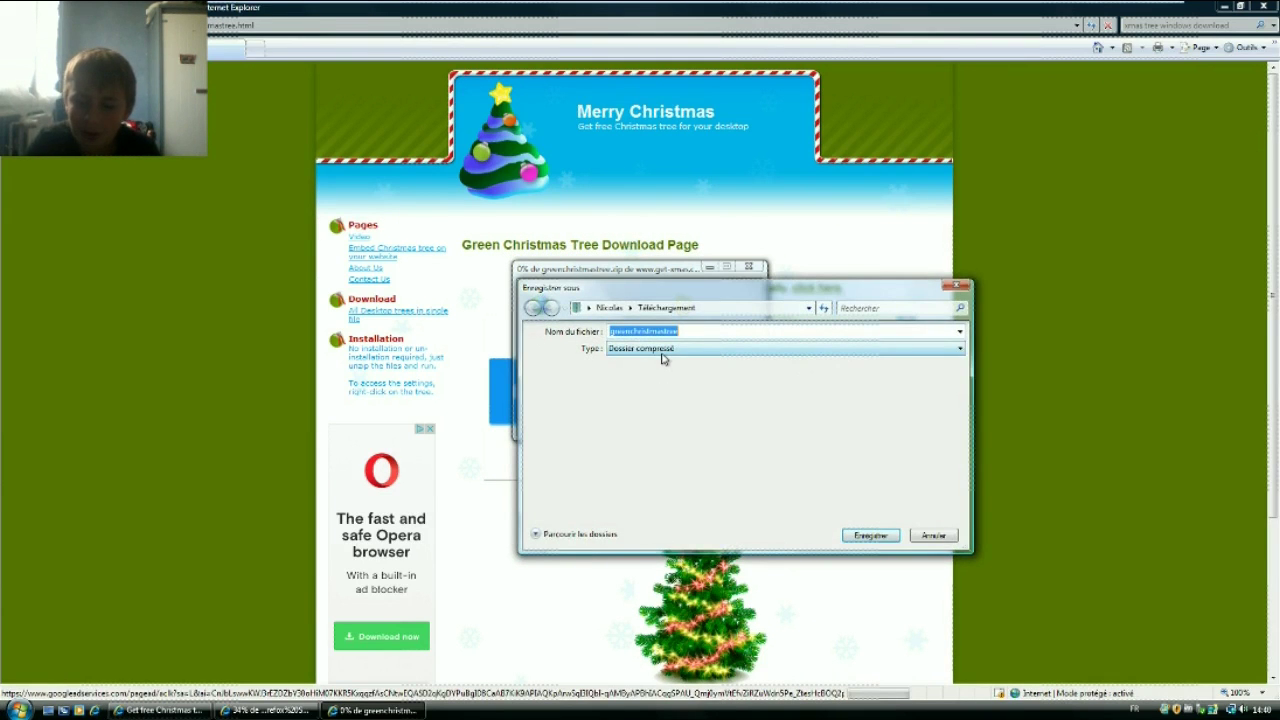
key(Return)
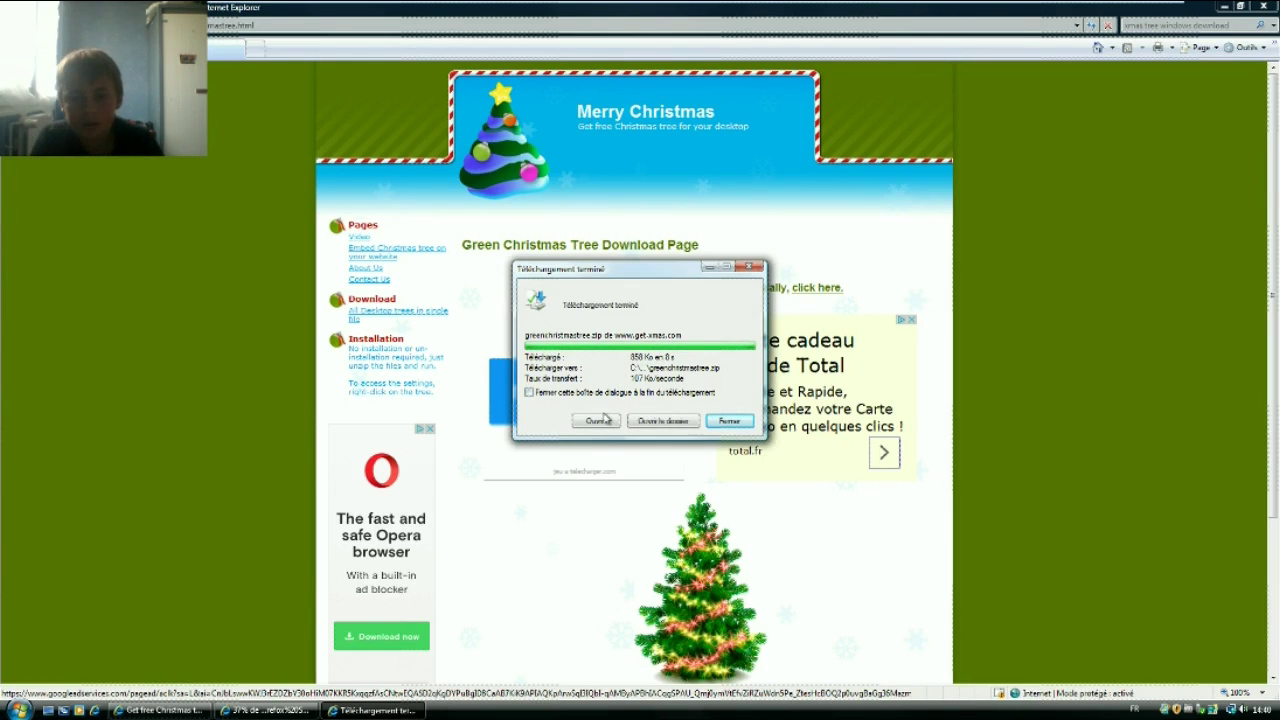
Open the downloaded greenchristmastree.zip, authorizing Windows Explorer, and extract all its files to the suggested folder.
click(596, 421)
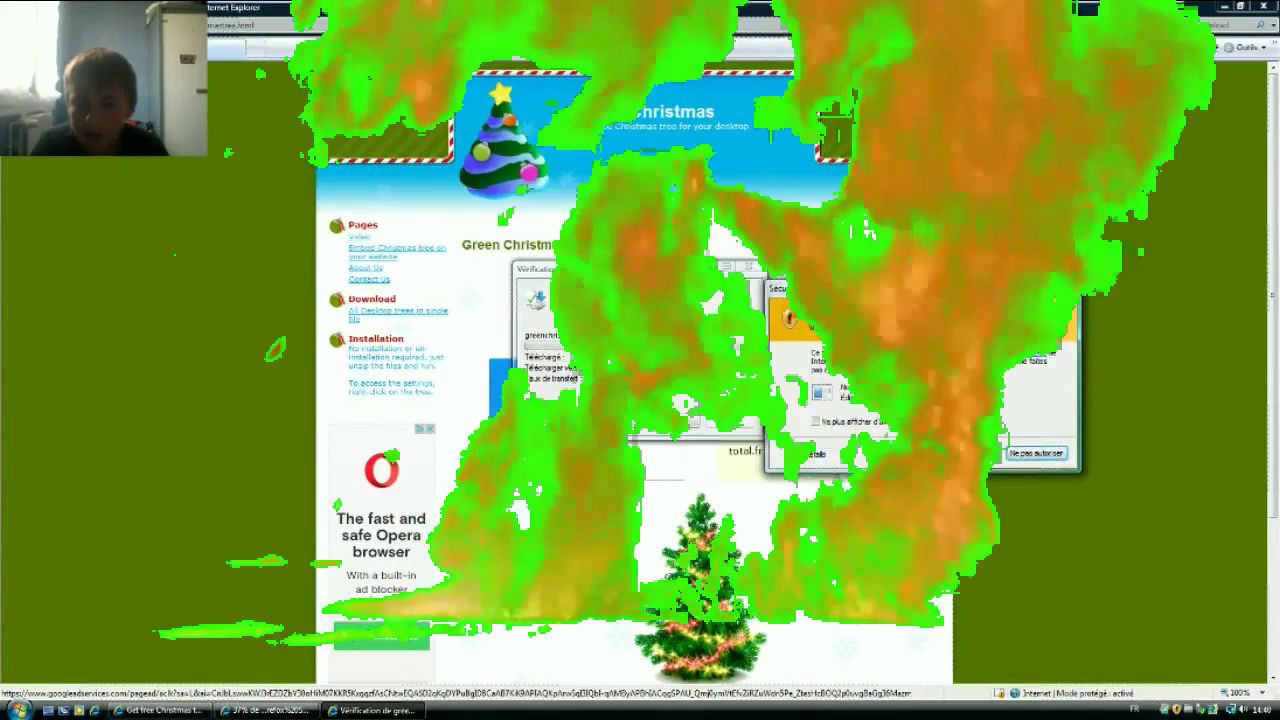
drag(960, 293, 978, 305)
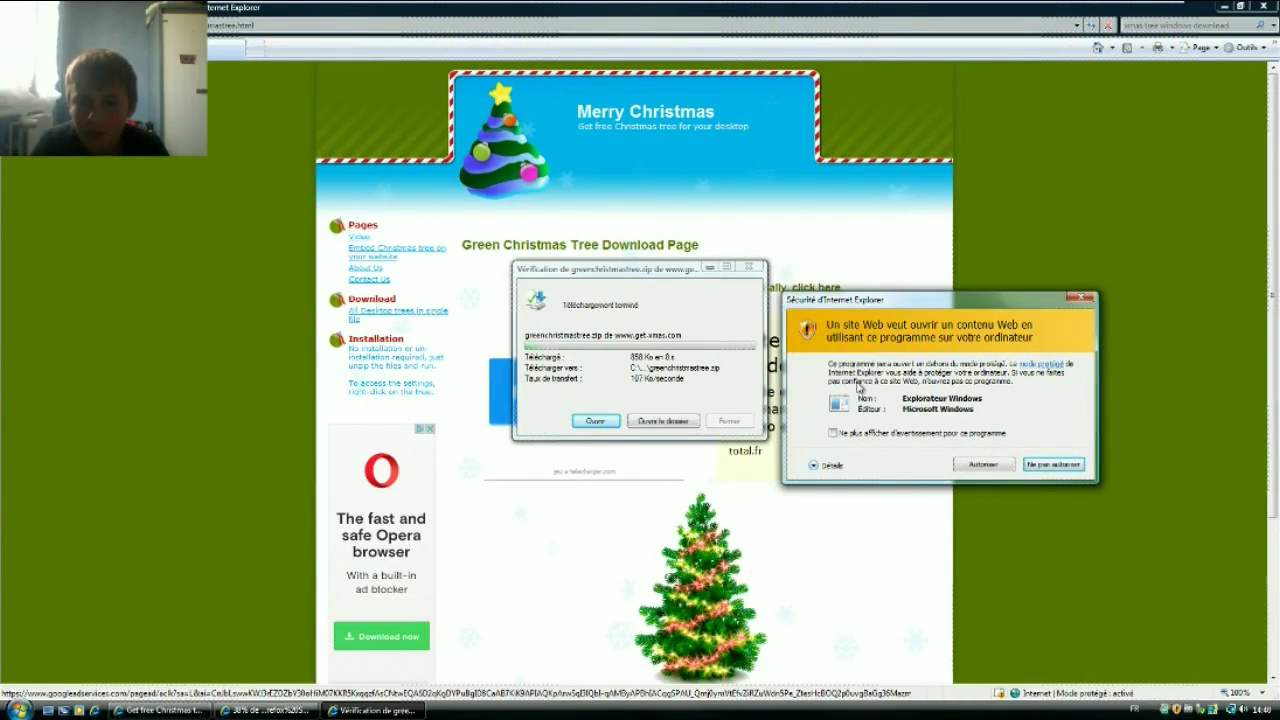
click(980, 465)
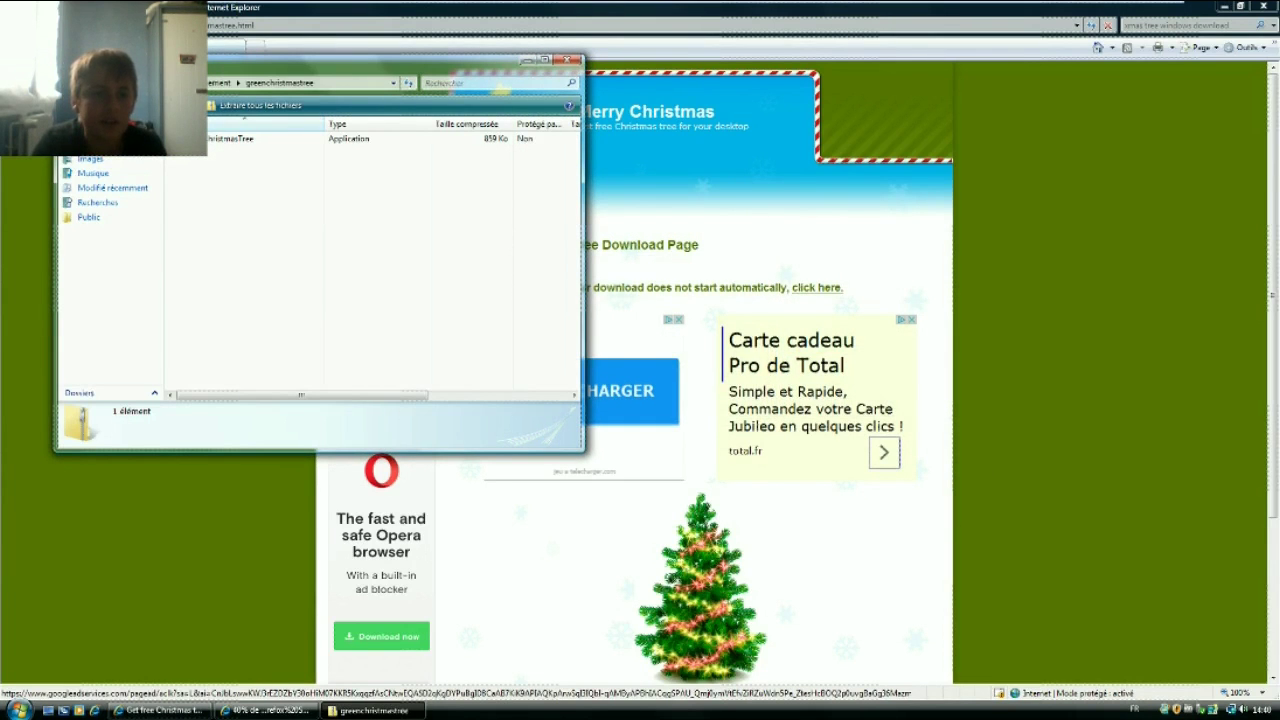
click(241, 139)
click(246, 108)
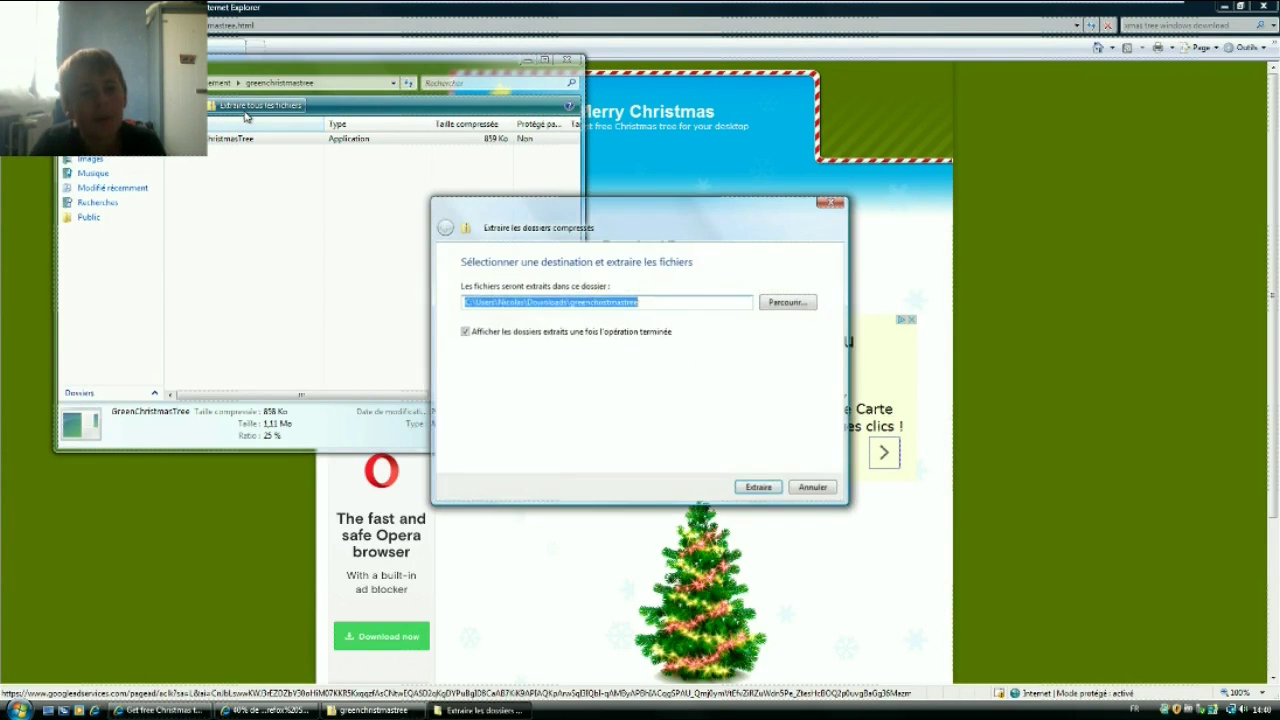
key(Return)
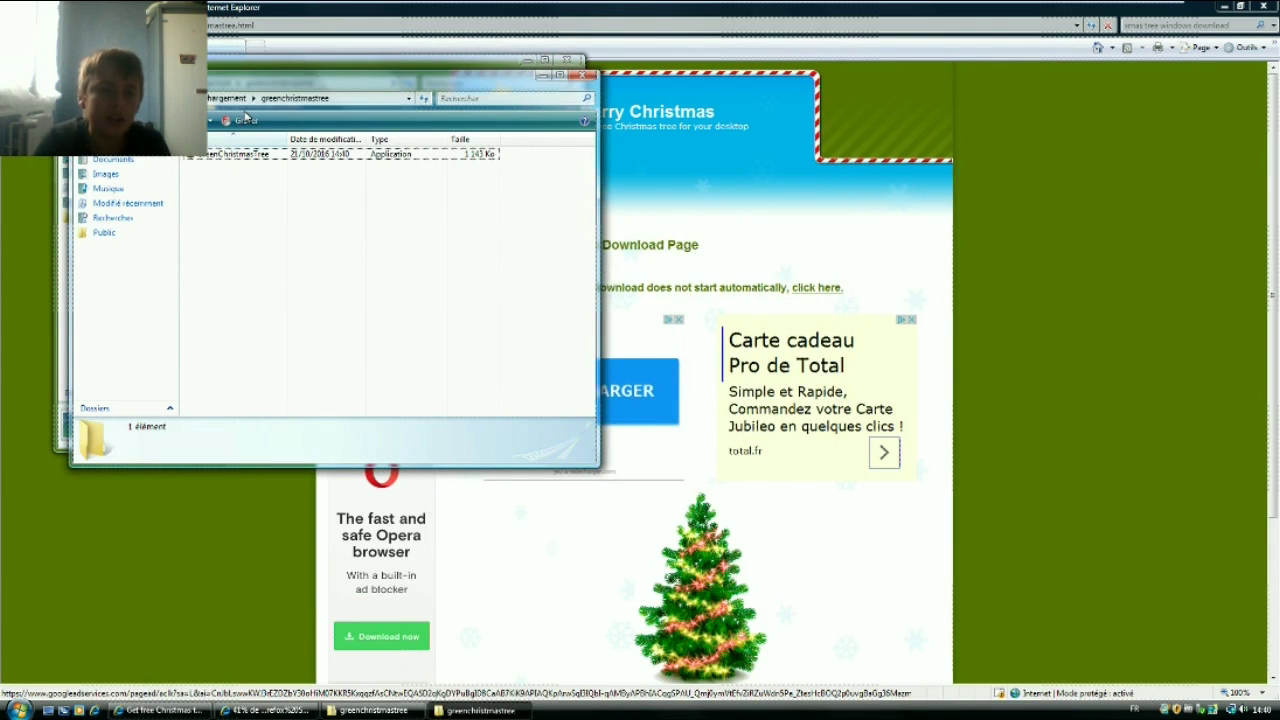
Run the extracted GreenChristmasTree application with its recurring security question turned off, and view the desktop tree's options.
double_click(272, 153)
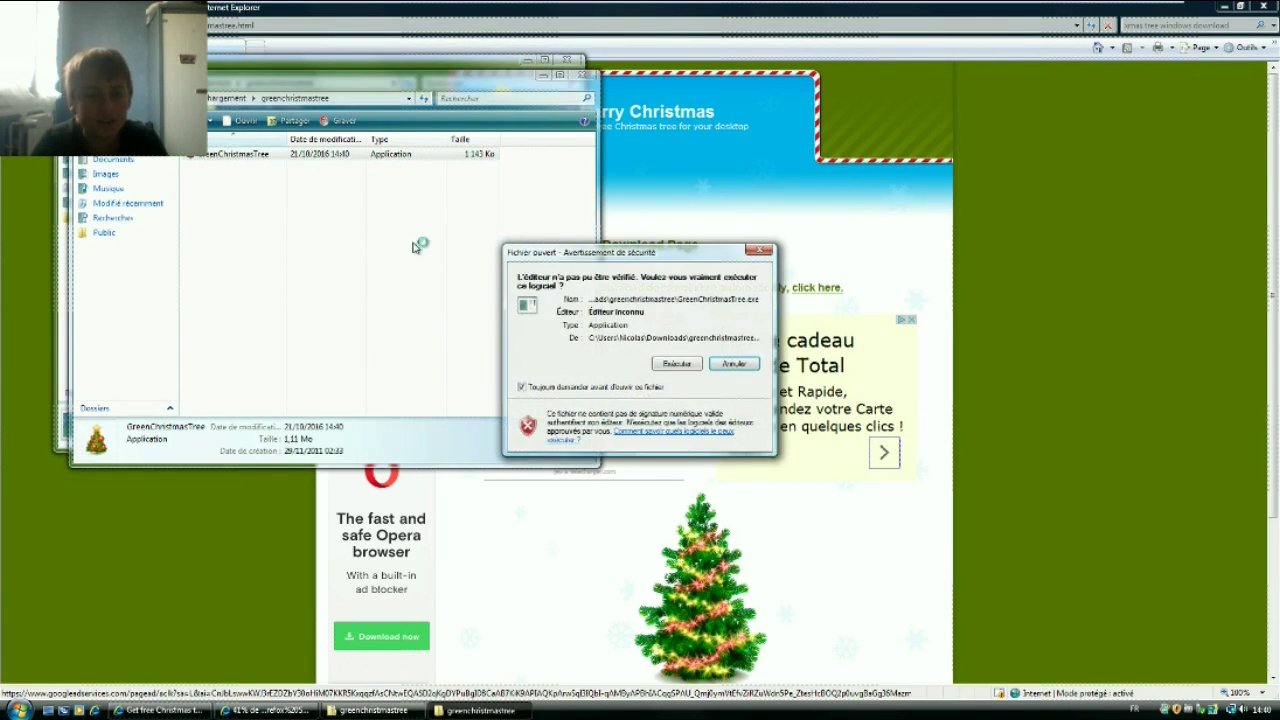
click(638, 390)
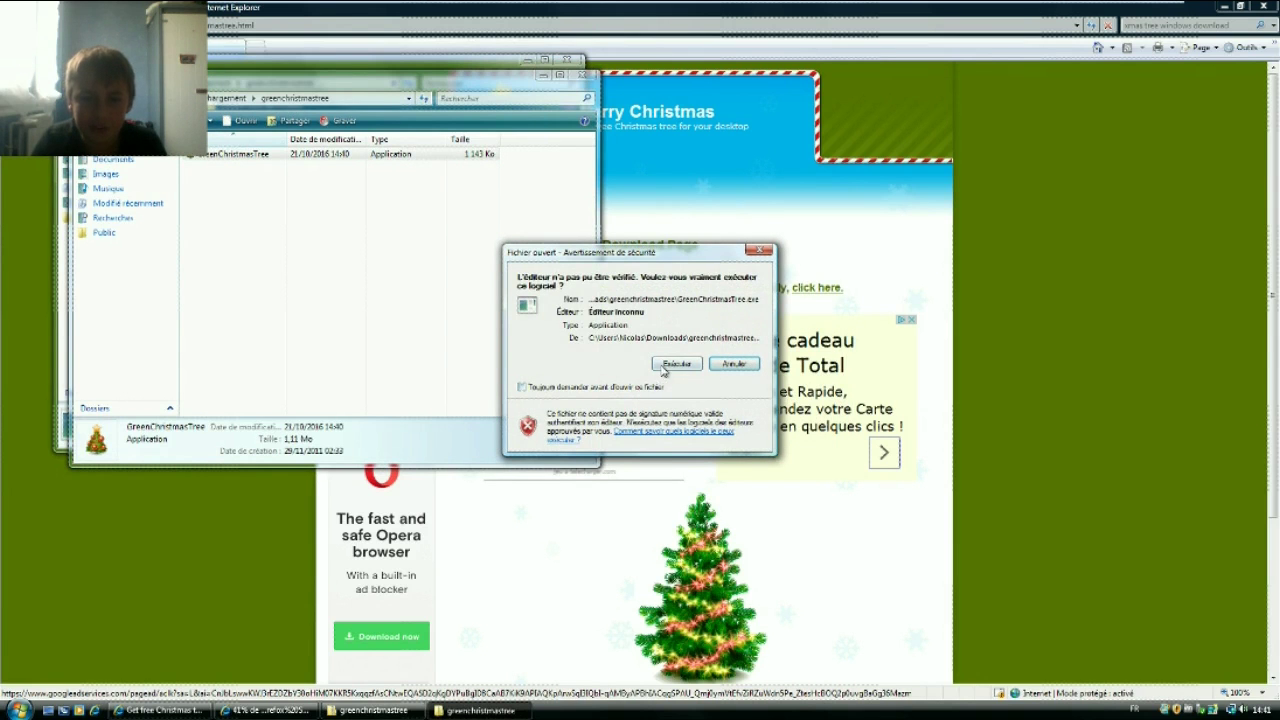
click(672, 364)
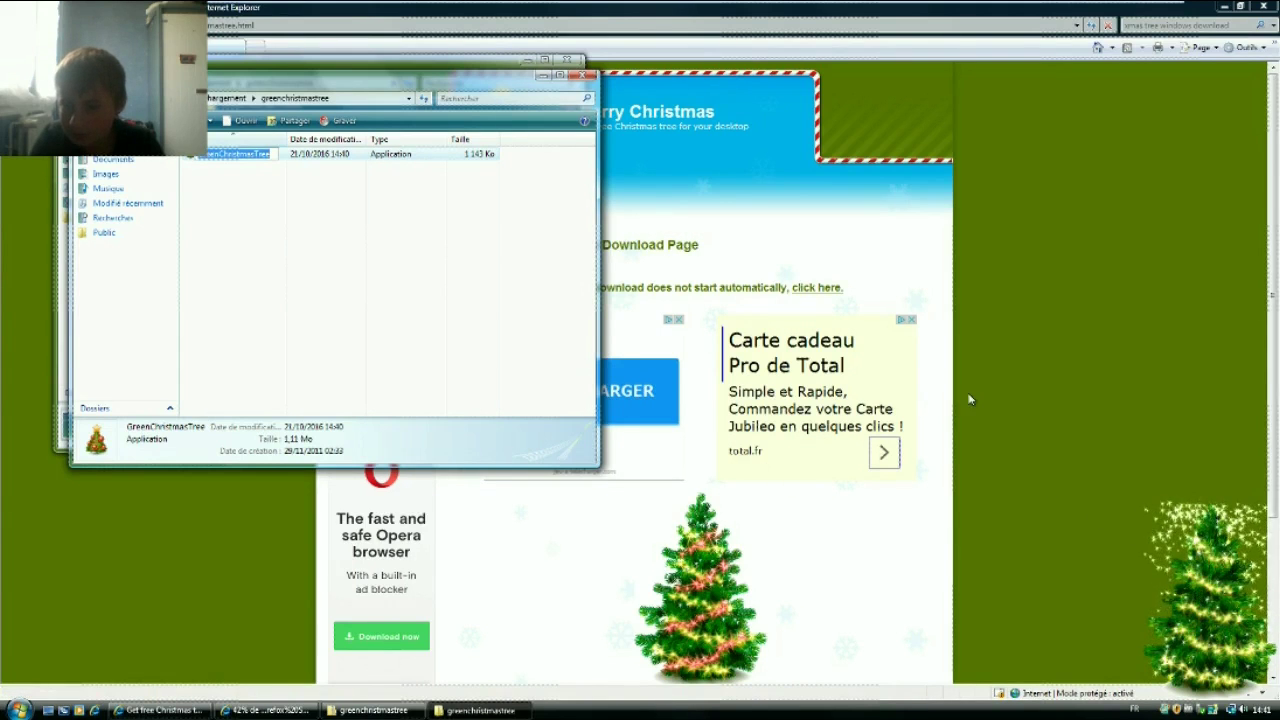
right_click(1194, 600)
mouse_move(1150, 528)
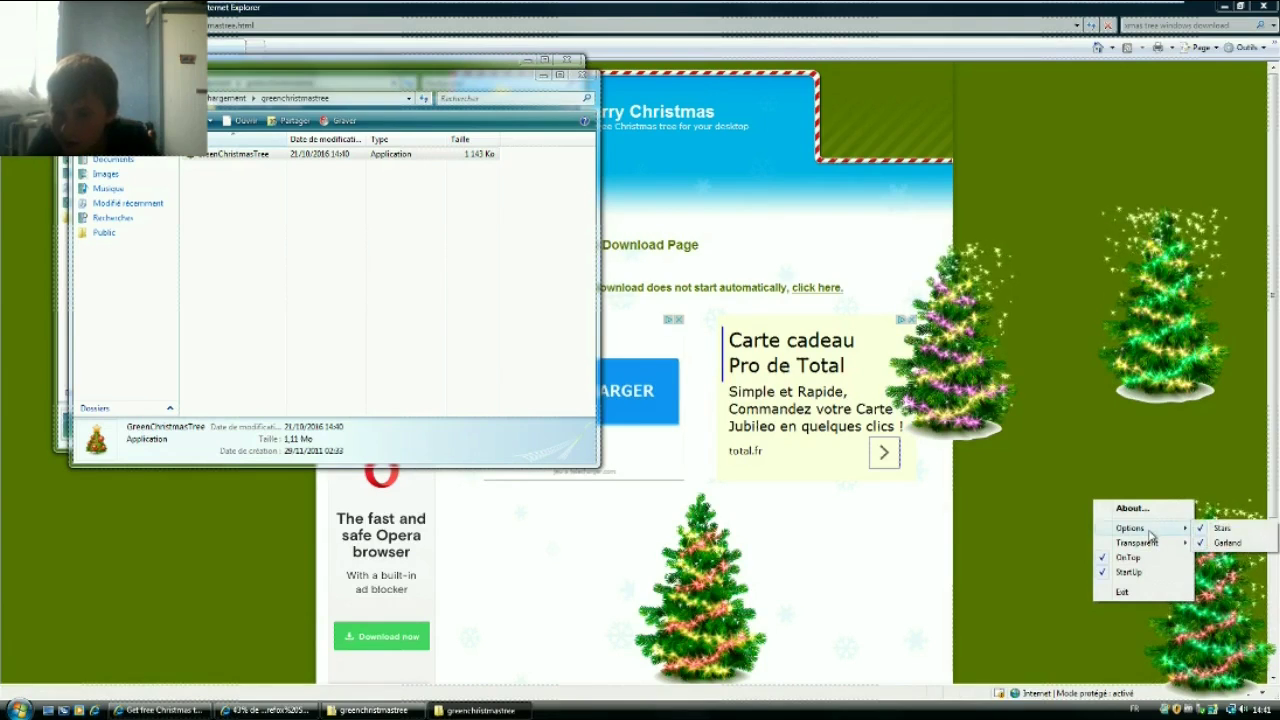
Minimize the browser and both greenchristmastree folder windows to show the desktop.
click(1224, 6)
click(543, 76)
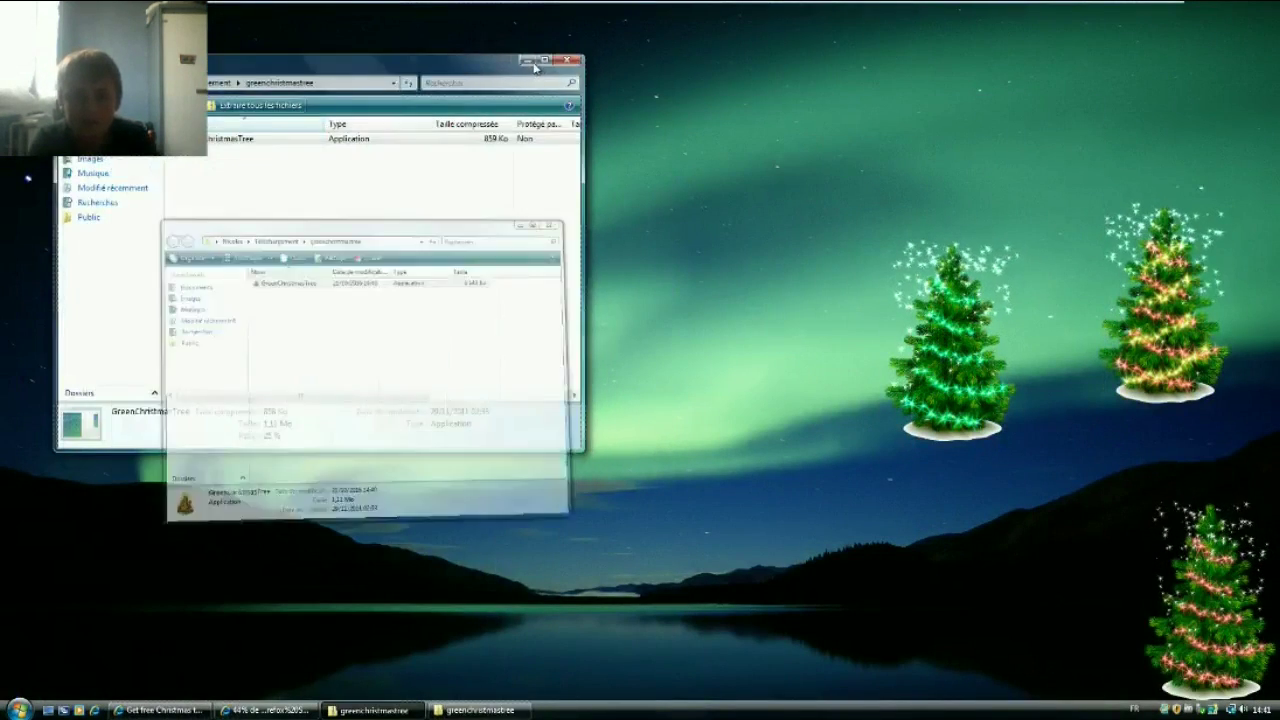
right_click(586, 126)
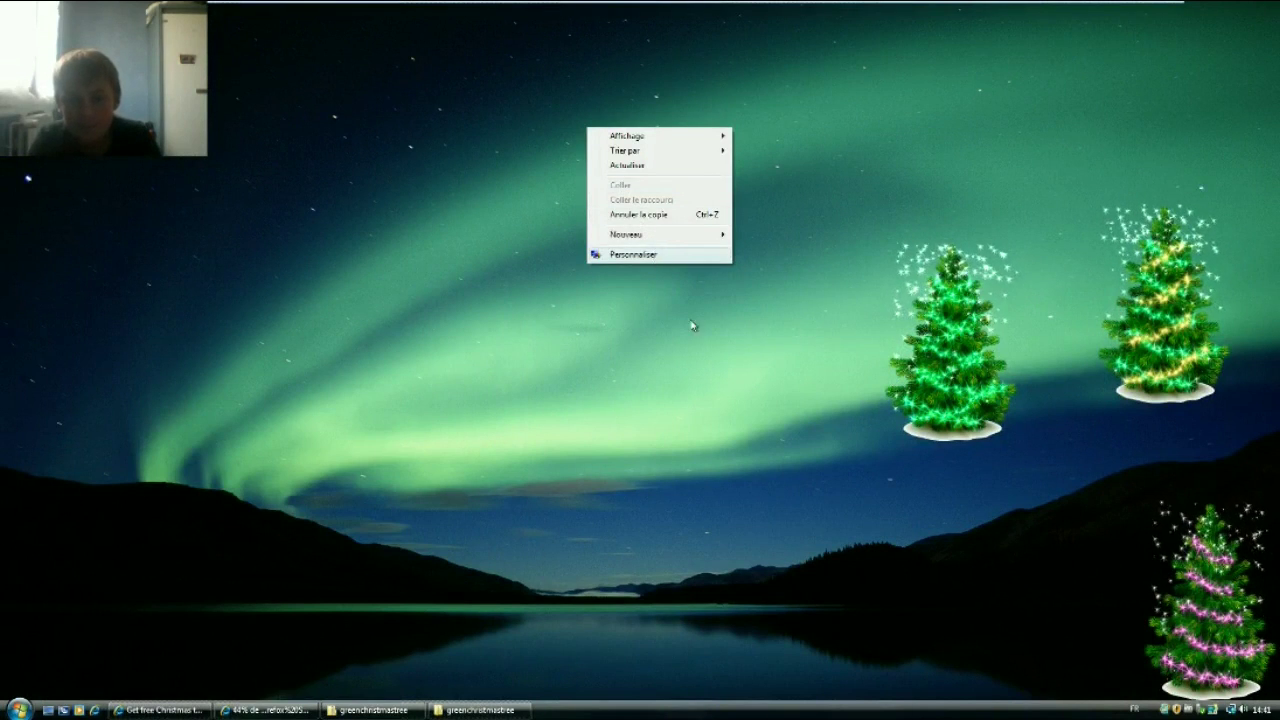
Show the Windows Sidebar and view its gadget gallery, moving a Christmas tree out of the way, and close the Sidebar.
click(1213, 709)
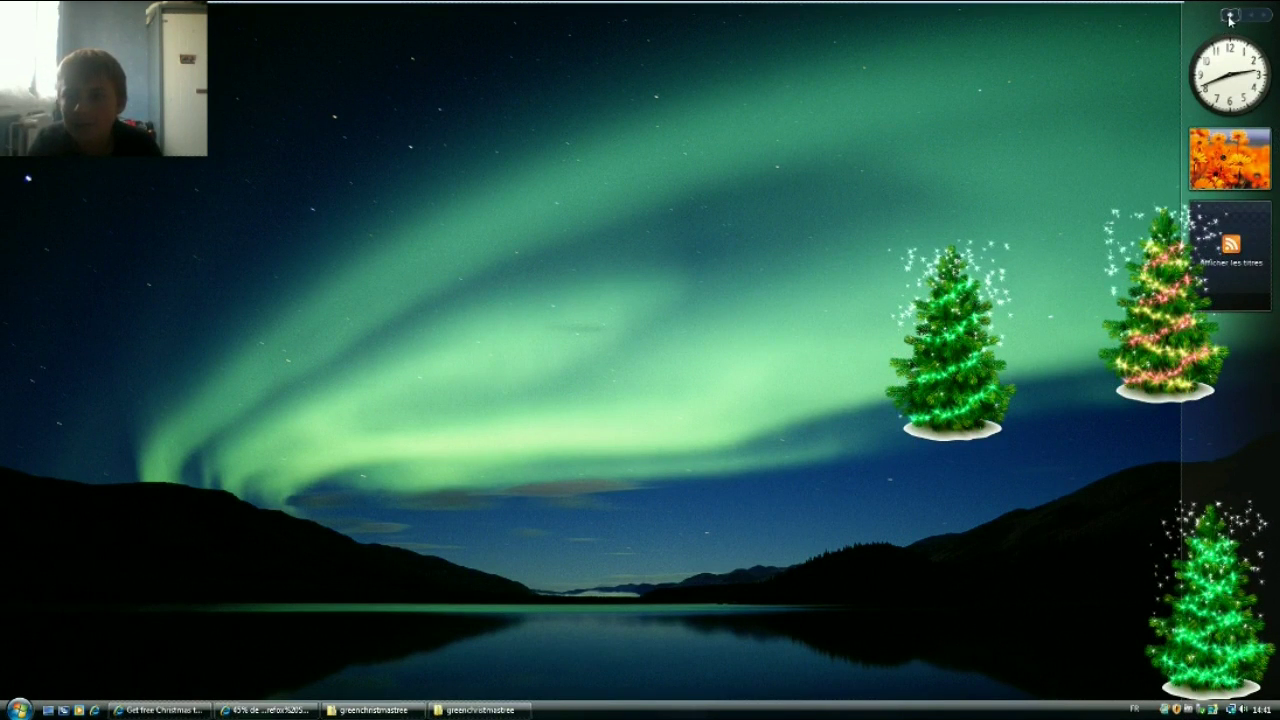
click(1230, 17)
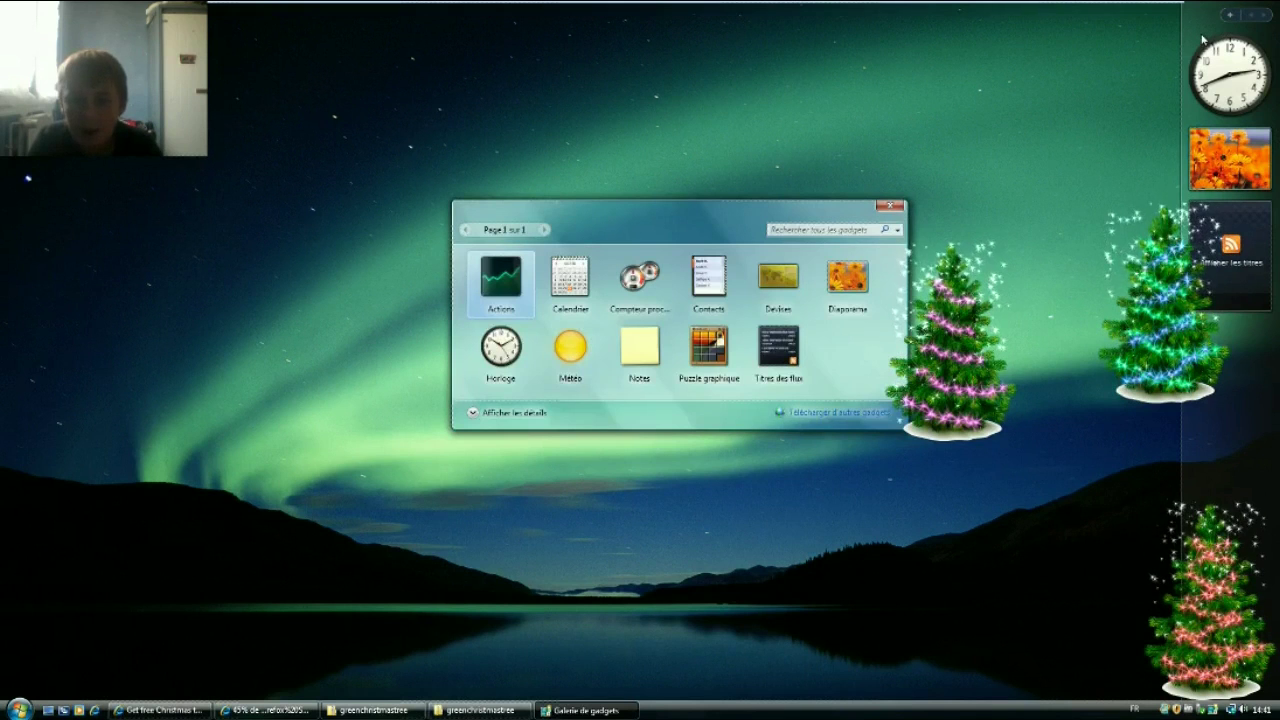
drag(972, 375, 1247, 430)
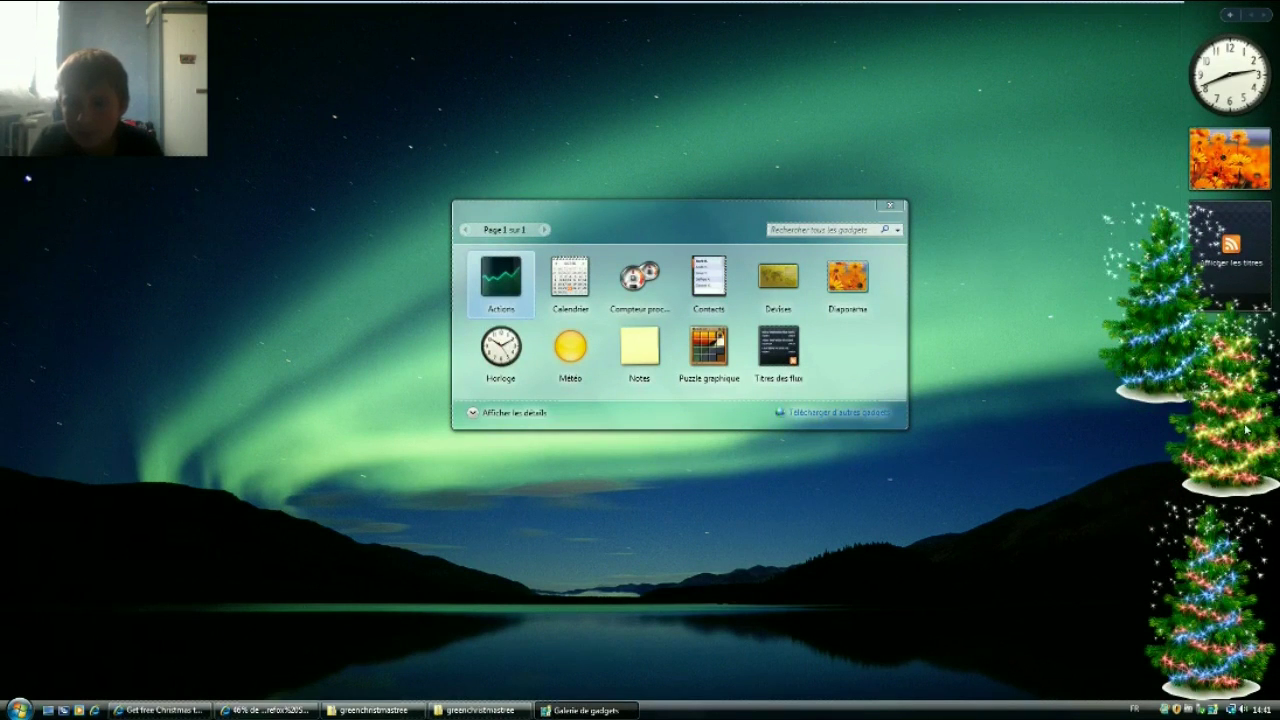
click(890, 206)
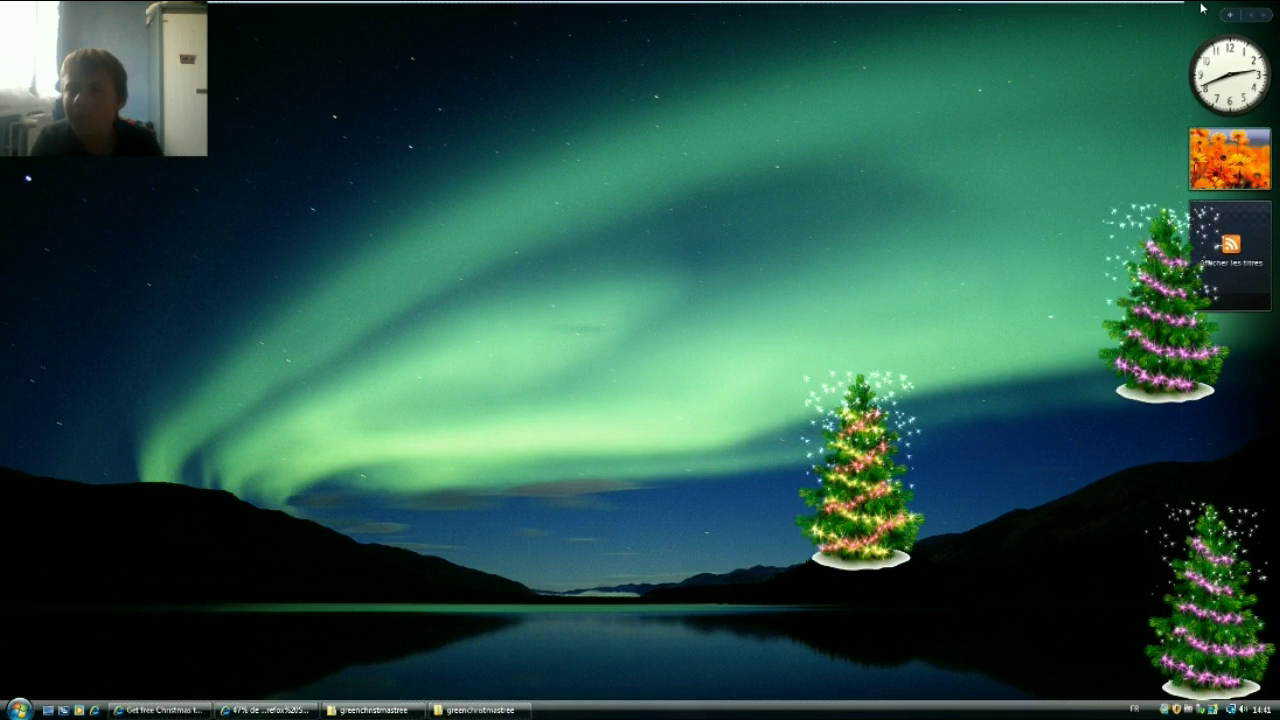
right_click(1210, 35)
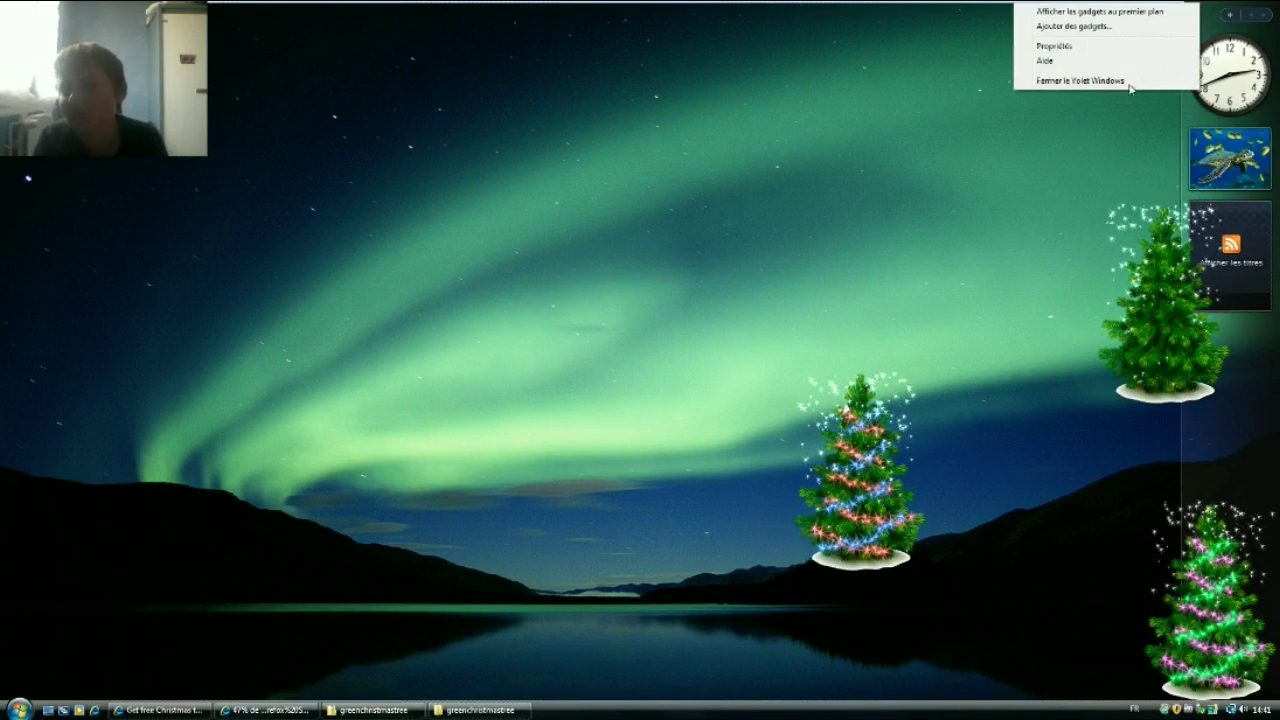
click(1125, 80)
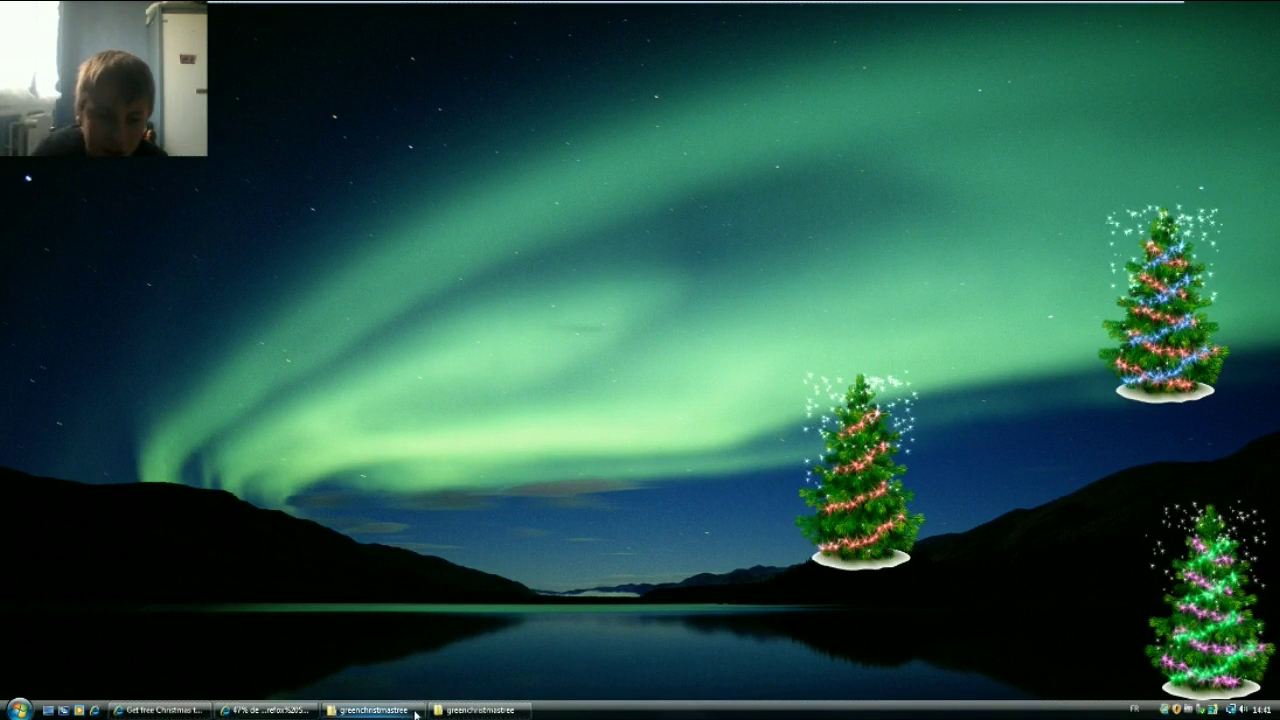
Restore the extracted greenchristmastree folder to launch two more desktop trees, and check the Firefox download's progress.
click(480, 710)
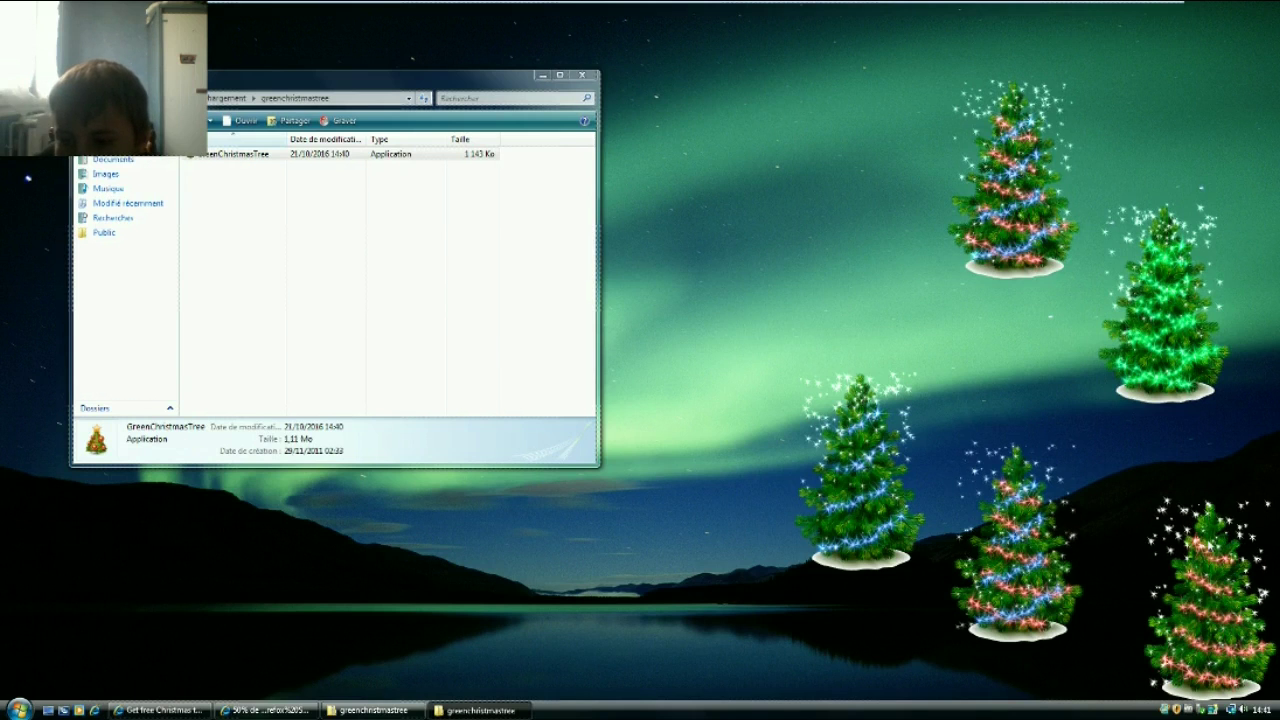
click(272, 710)
click(272, 710)
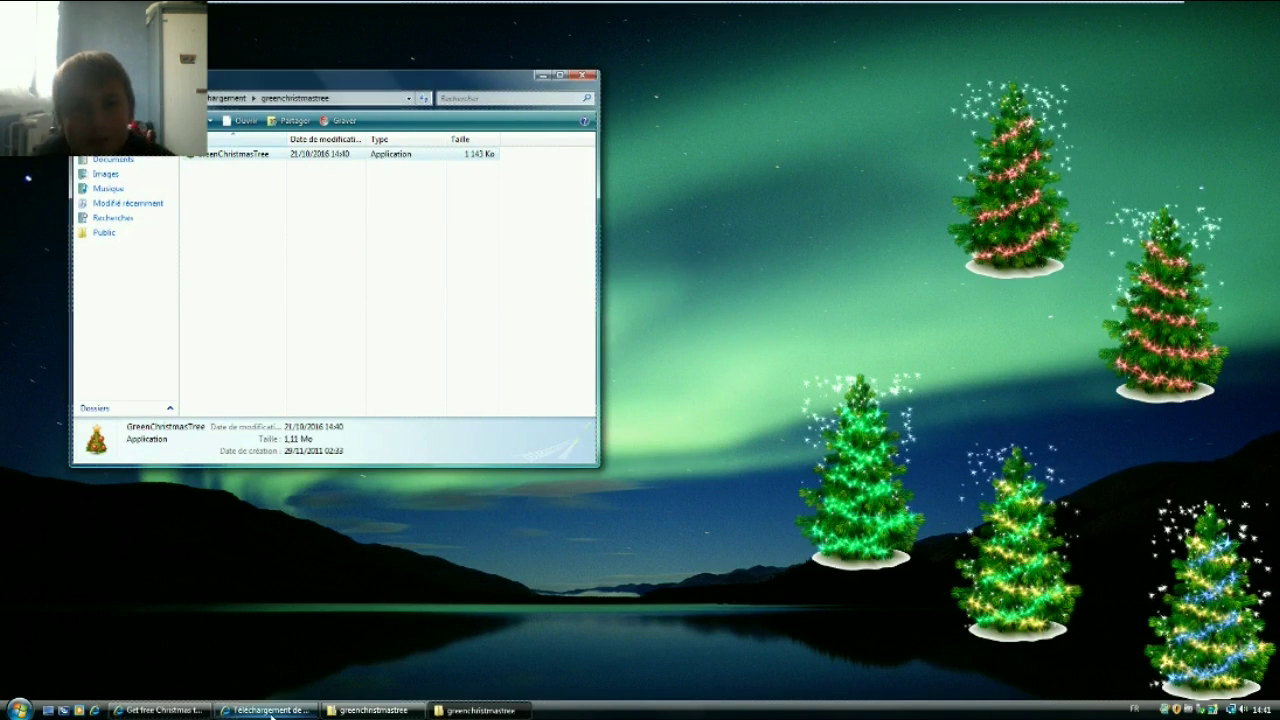
Bring up the Christmas tree web page briefly, and minimize both the browser and the folder window.
click(181, 711)
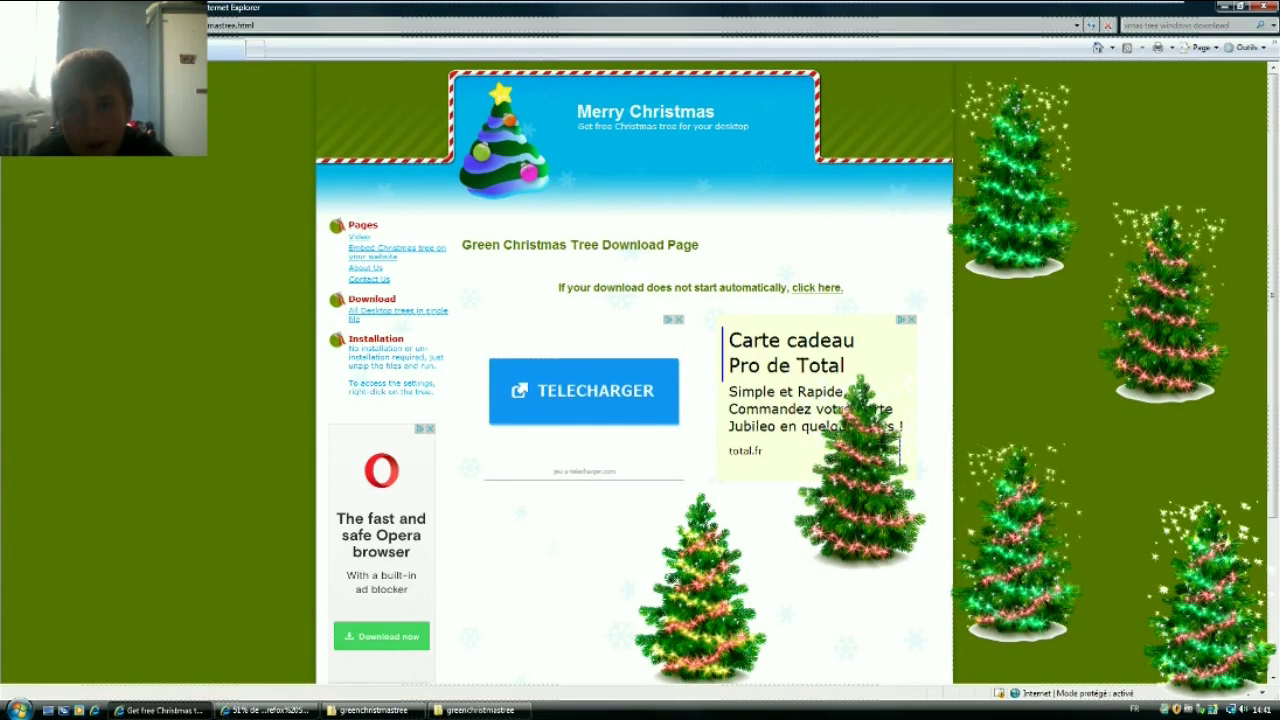
click(1220, 6)
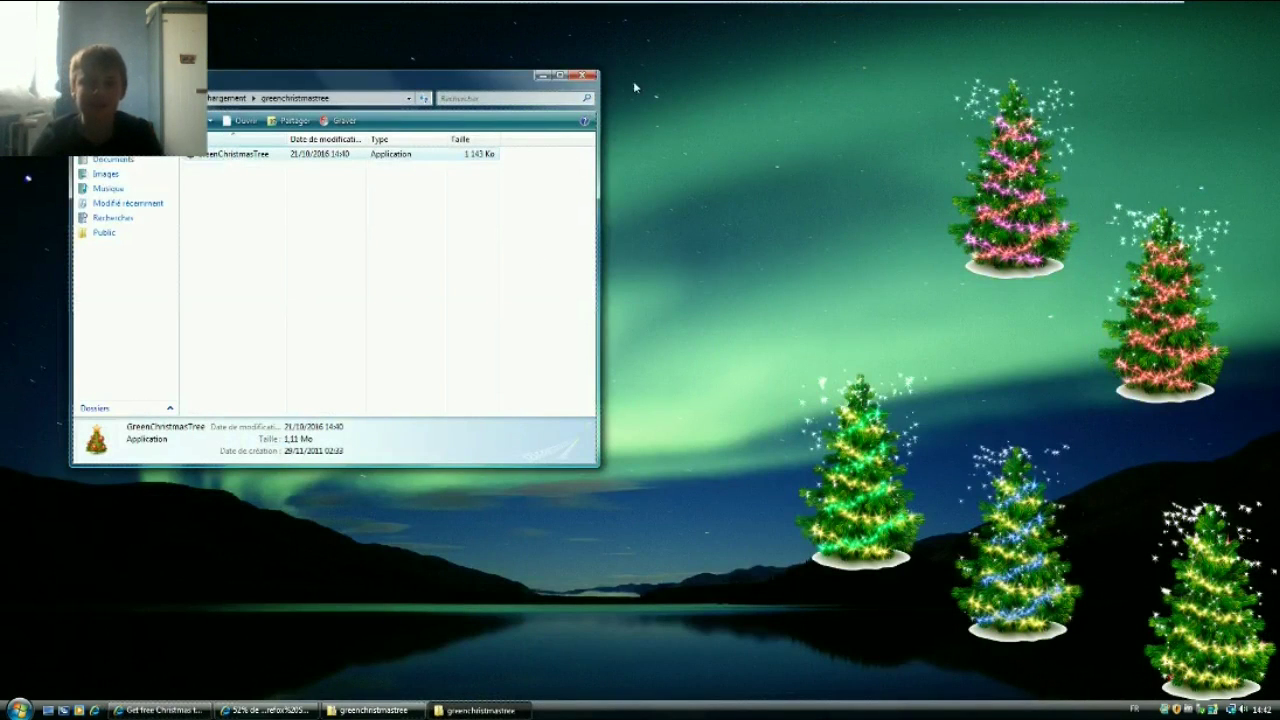
click(541, 77)
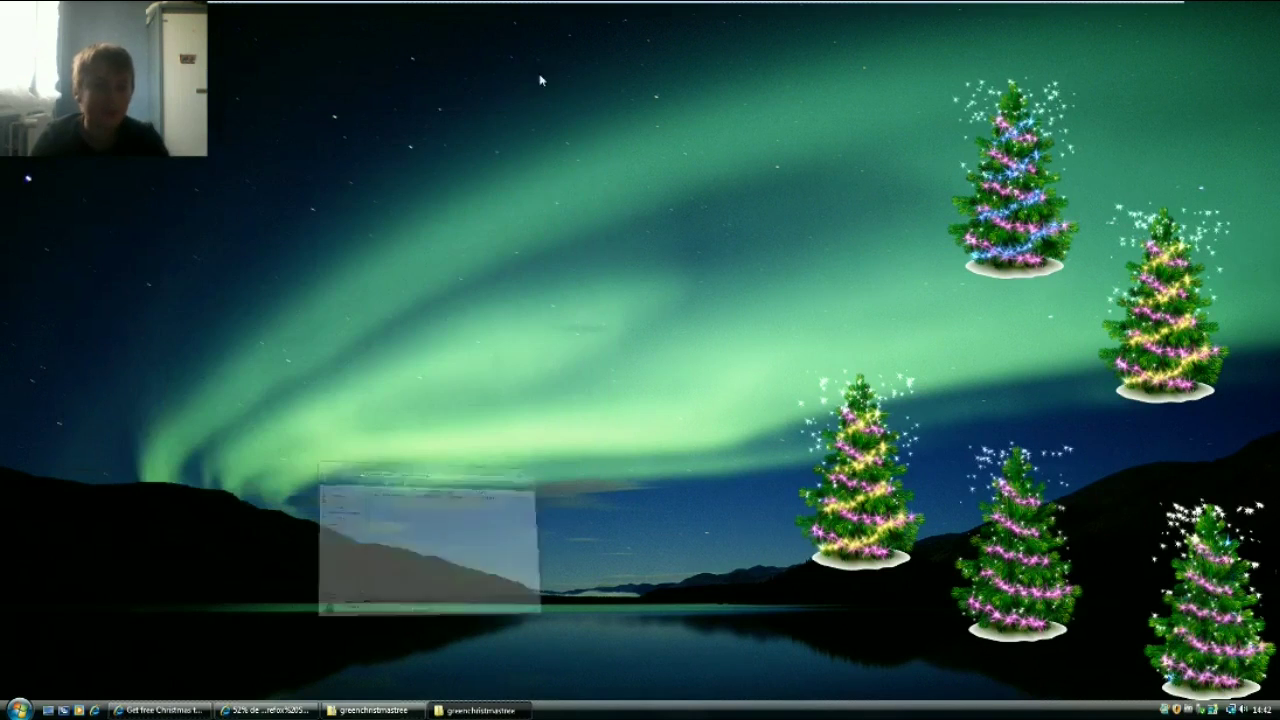
Open the desktop's Personnalisation window and move the Christmas tree in the lower corner up onto the desktop.
click(18, 710)
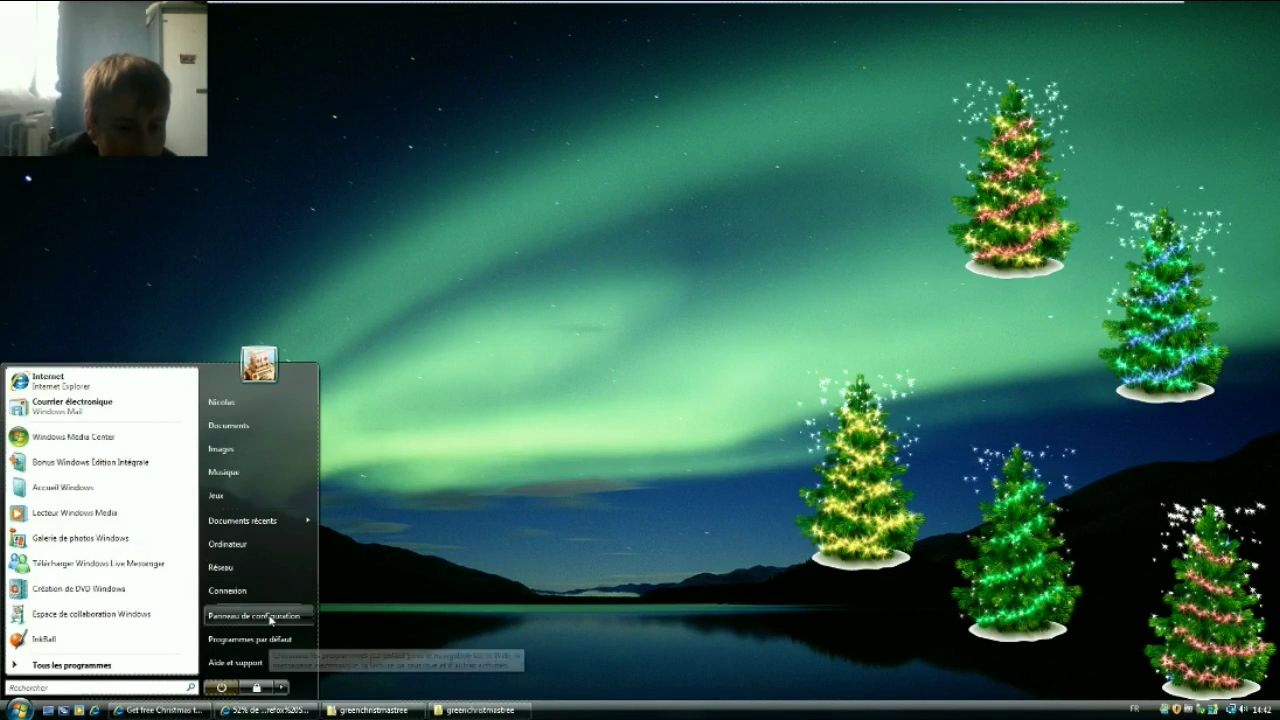
click(405, 276)
right_click(408, 276)
click(455, 403)
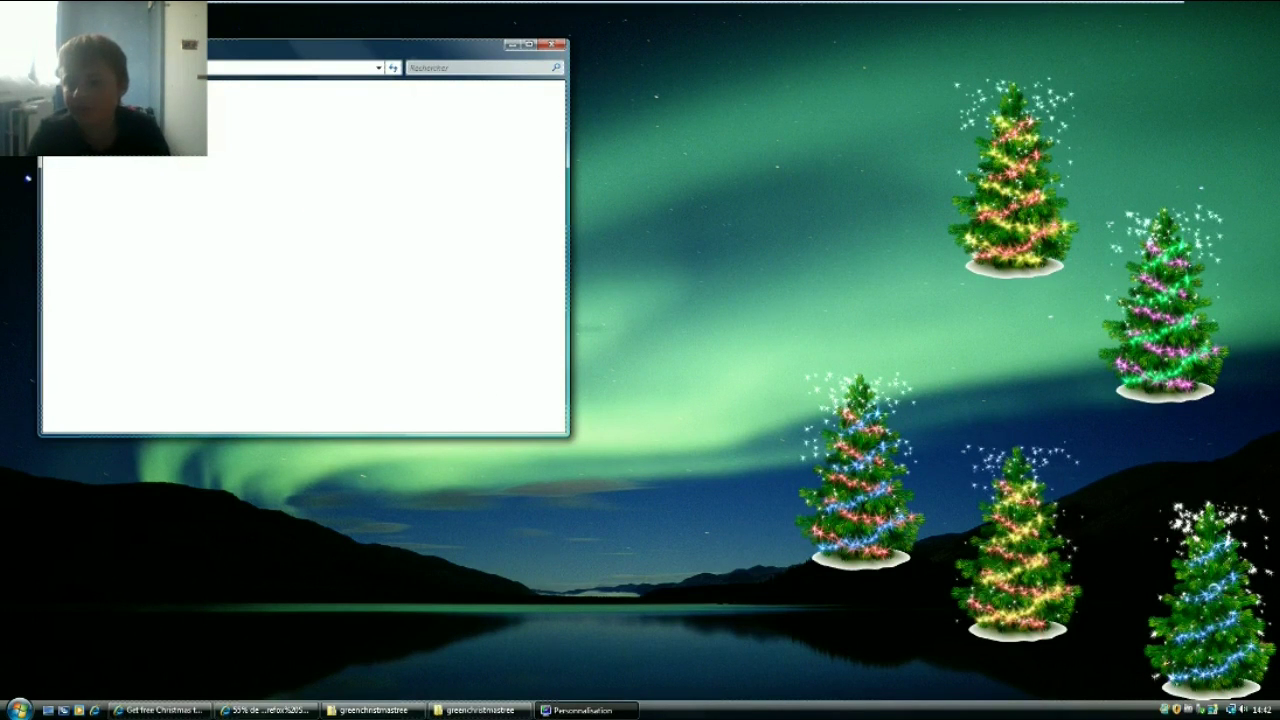
drag(1176, 613, 1134, 504)
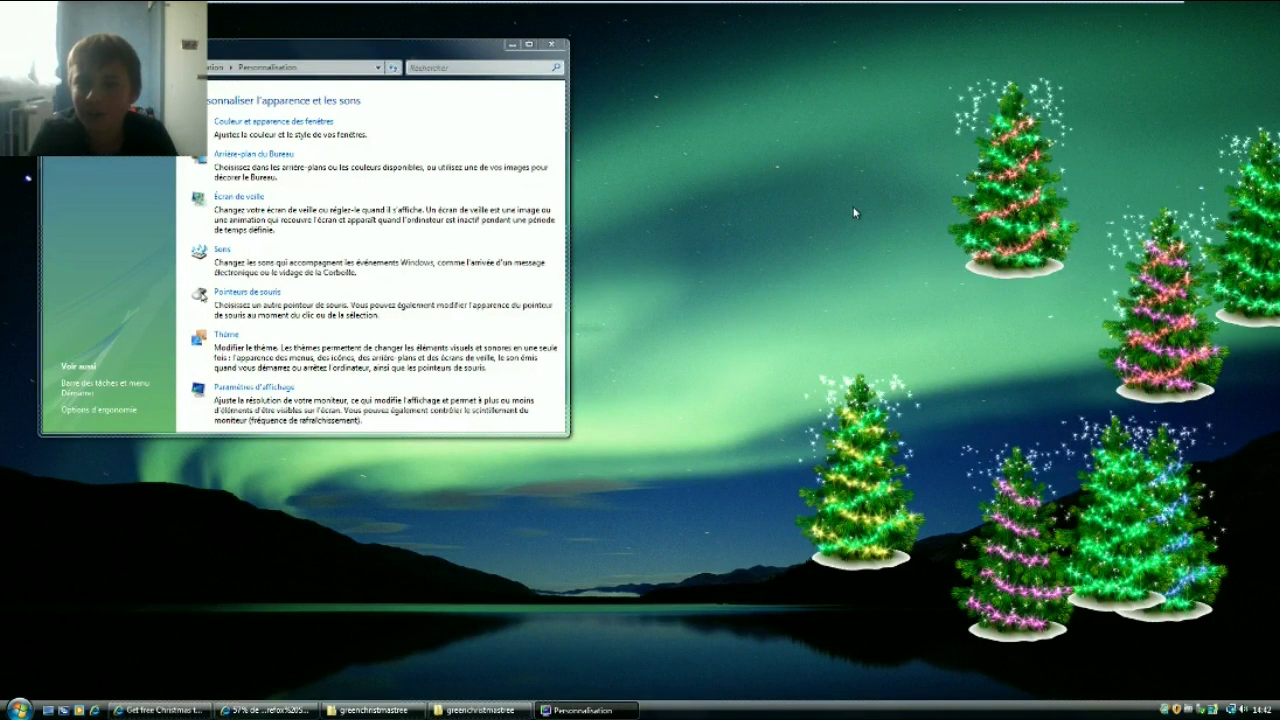
Open the classic appearance properties from the window colour settings, viewing a Christmas tree's Options entries along the way.
click(314, 122)
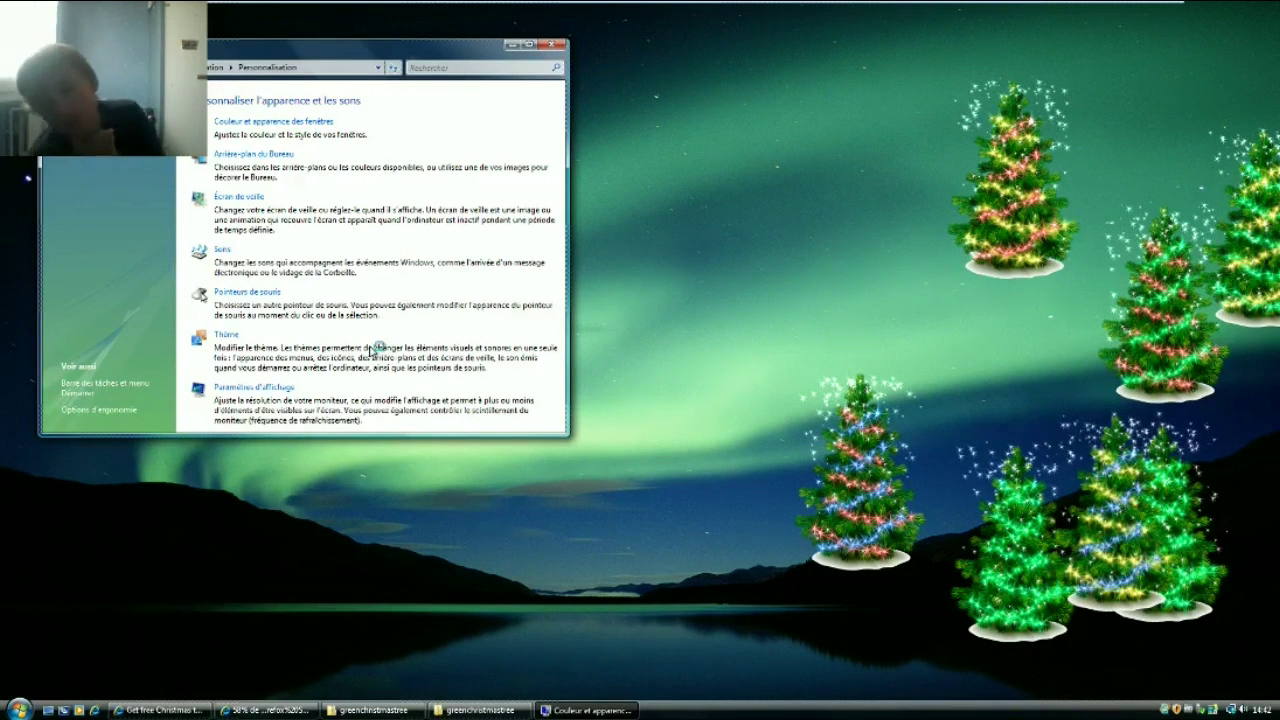
right_click(868, 482)
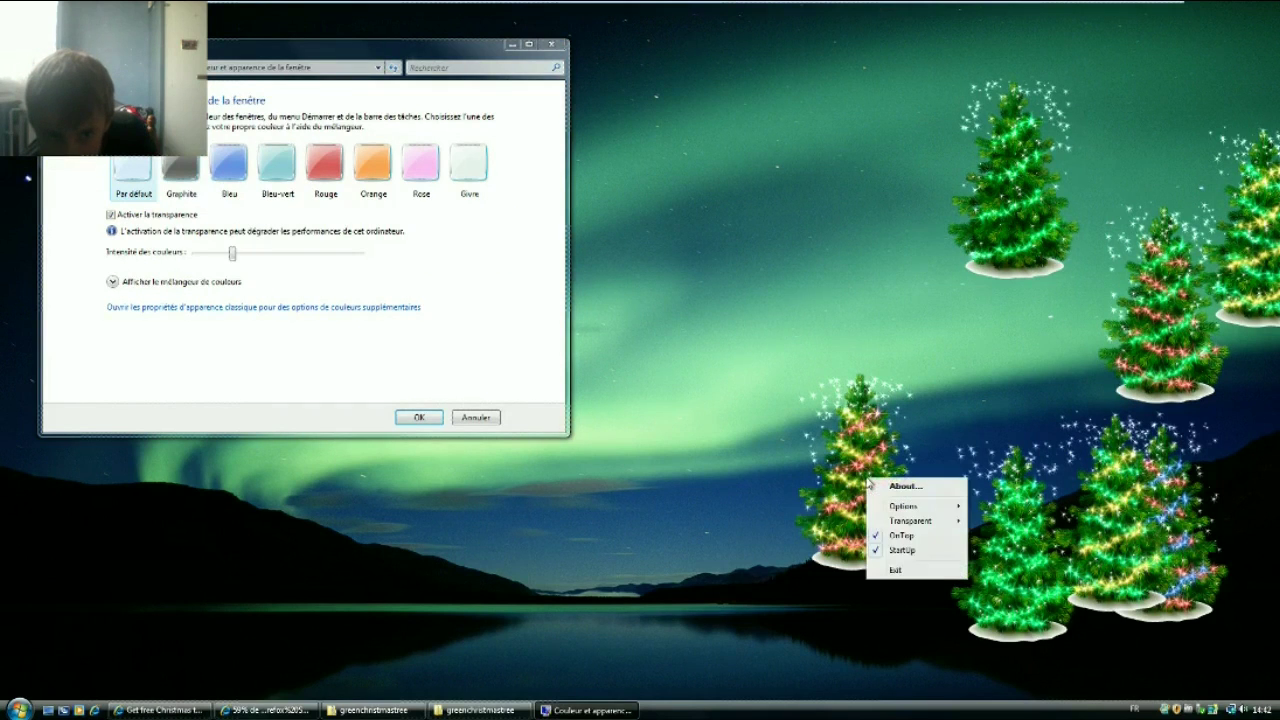
click(914, 507)
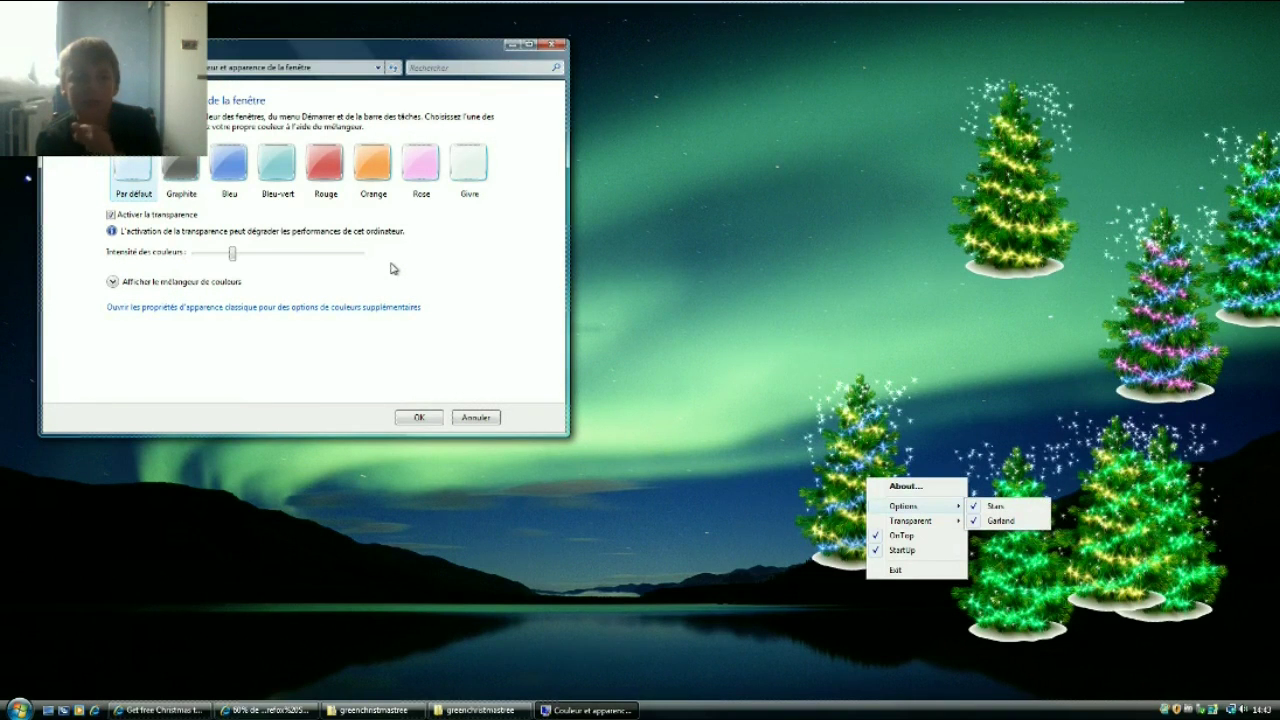
click(310, 308)
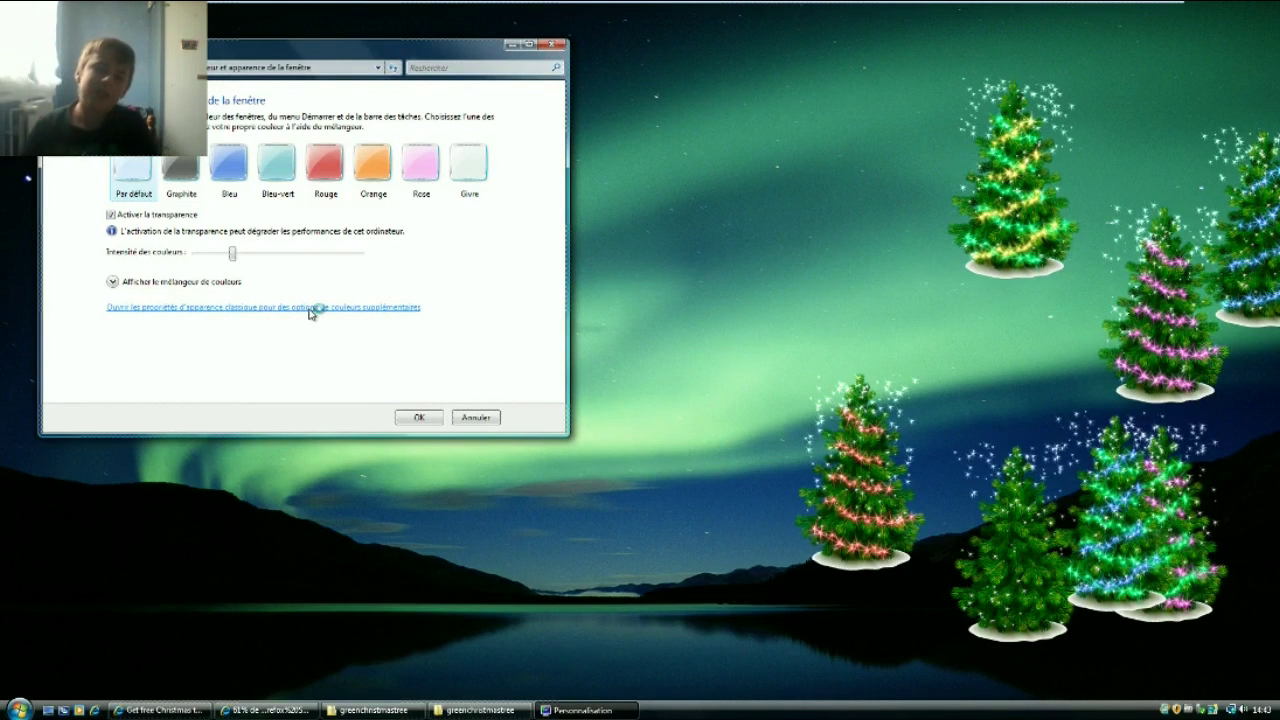
click(310, 308)
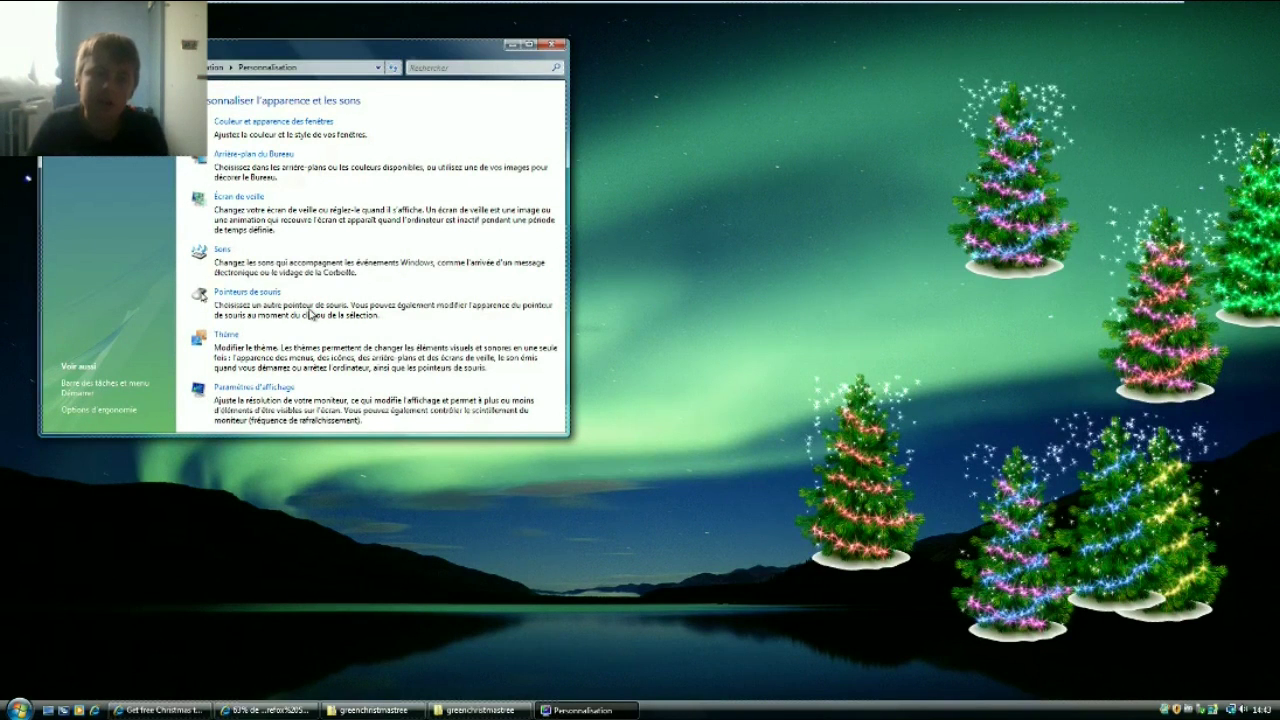
Switch to the YouTube upload page to check the video's upload progress, and return to the virtual machine.
mouse_move(474, 9)
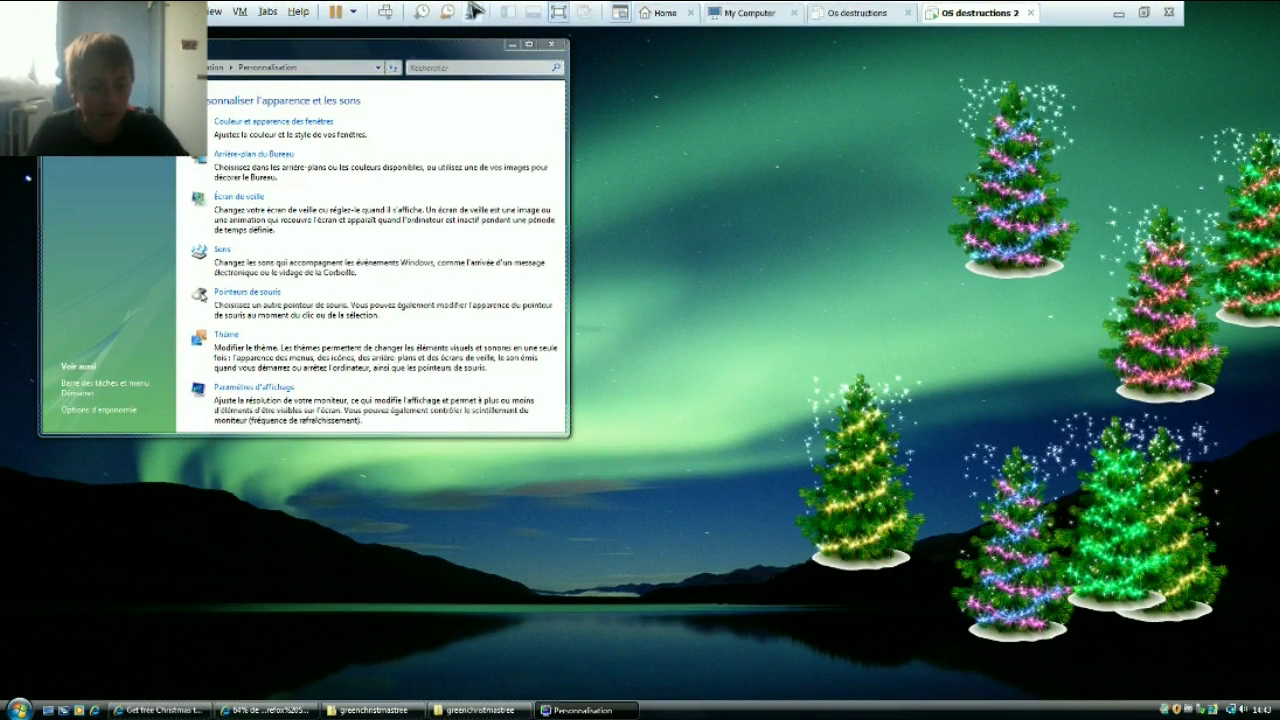
key(alt+Tab)
key(alt+Tab)
key(alt+Tab)
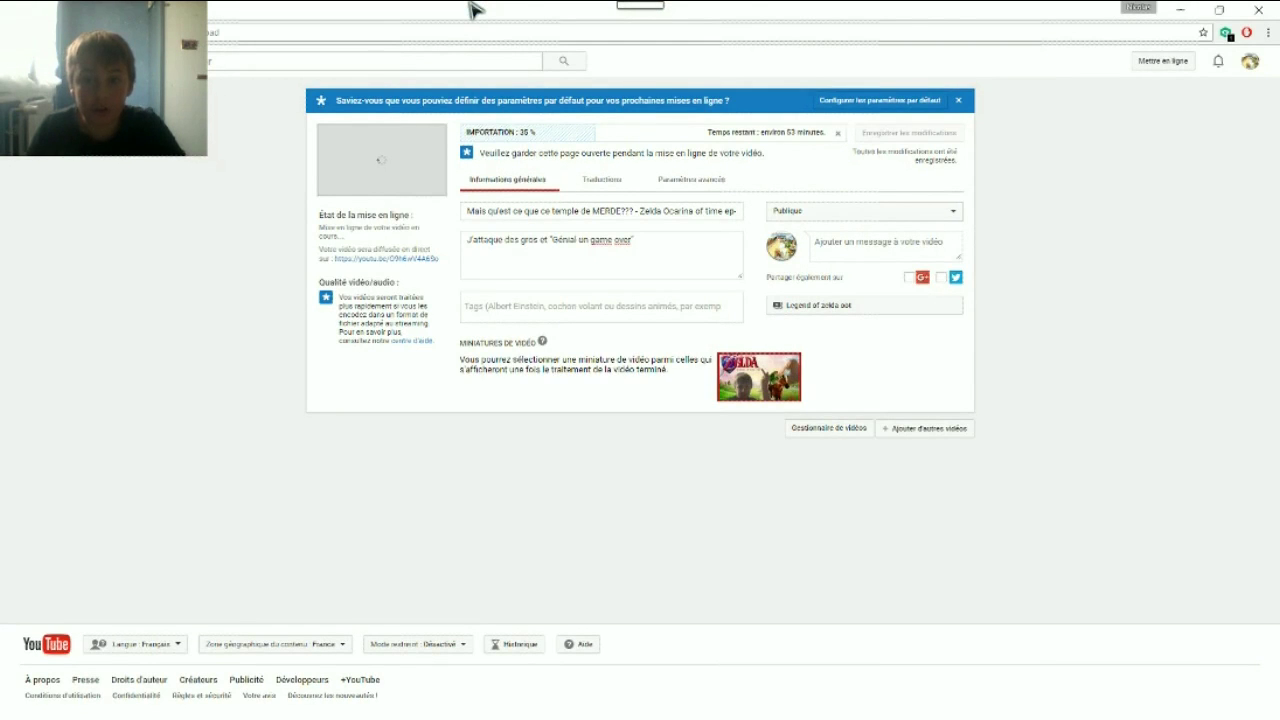
key(alt+Tab)
key(alt+Tab)
key(alt+Tab)
key(alt+Tab)
key(alt+Tab)
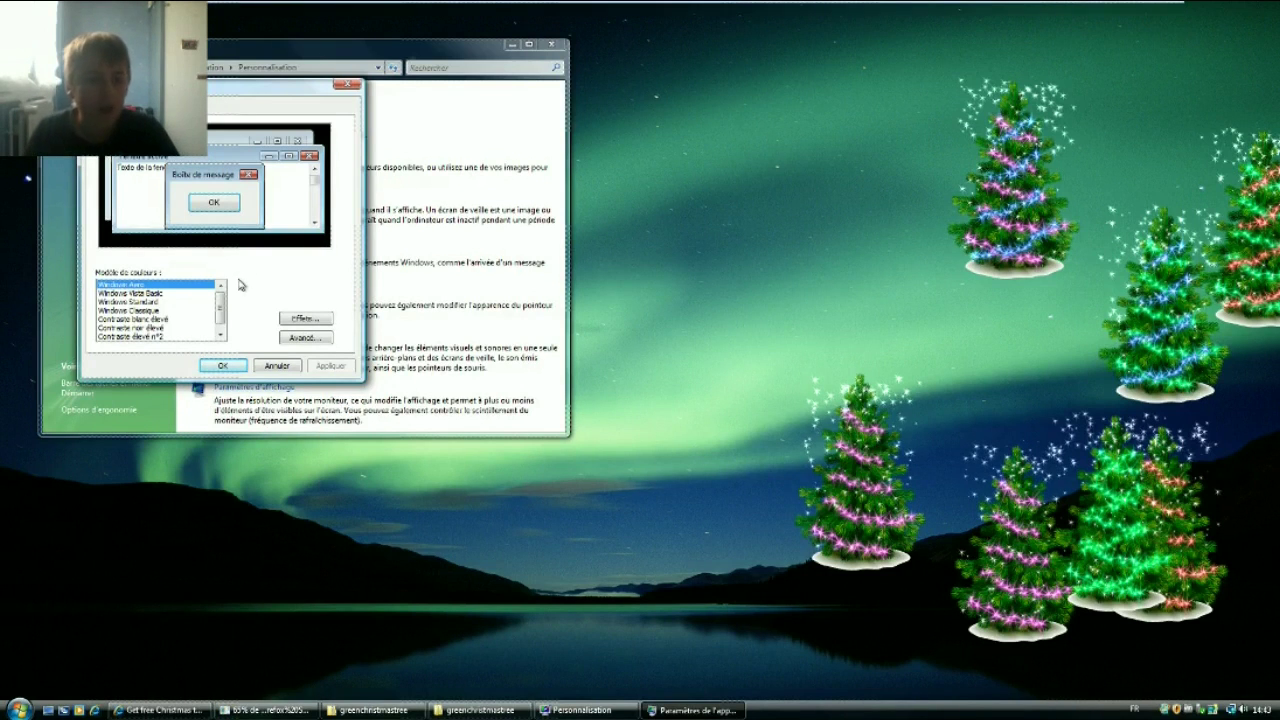
View and cancel the Effets options, and set the active title bar (Barre de titre active) size to 100 in the advanced appearance settings.
click(306, 318)
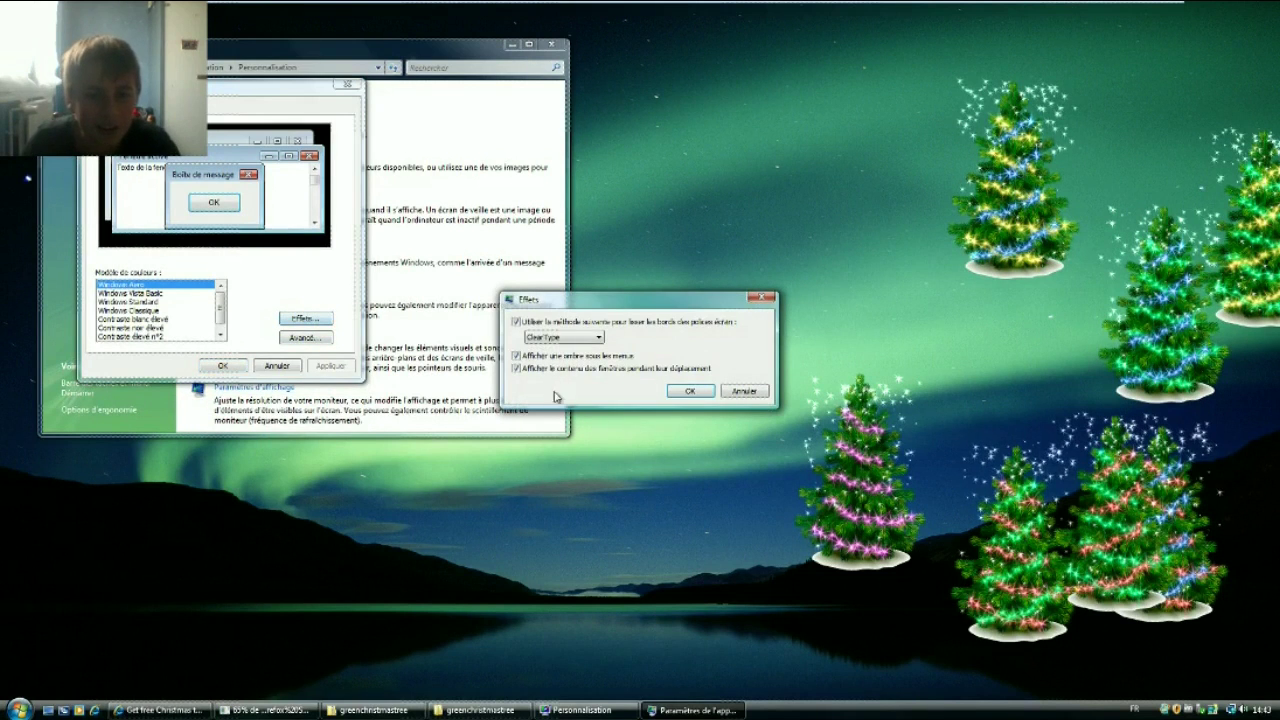
click(745, 392)
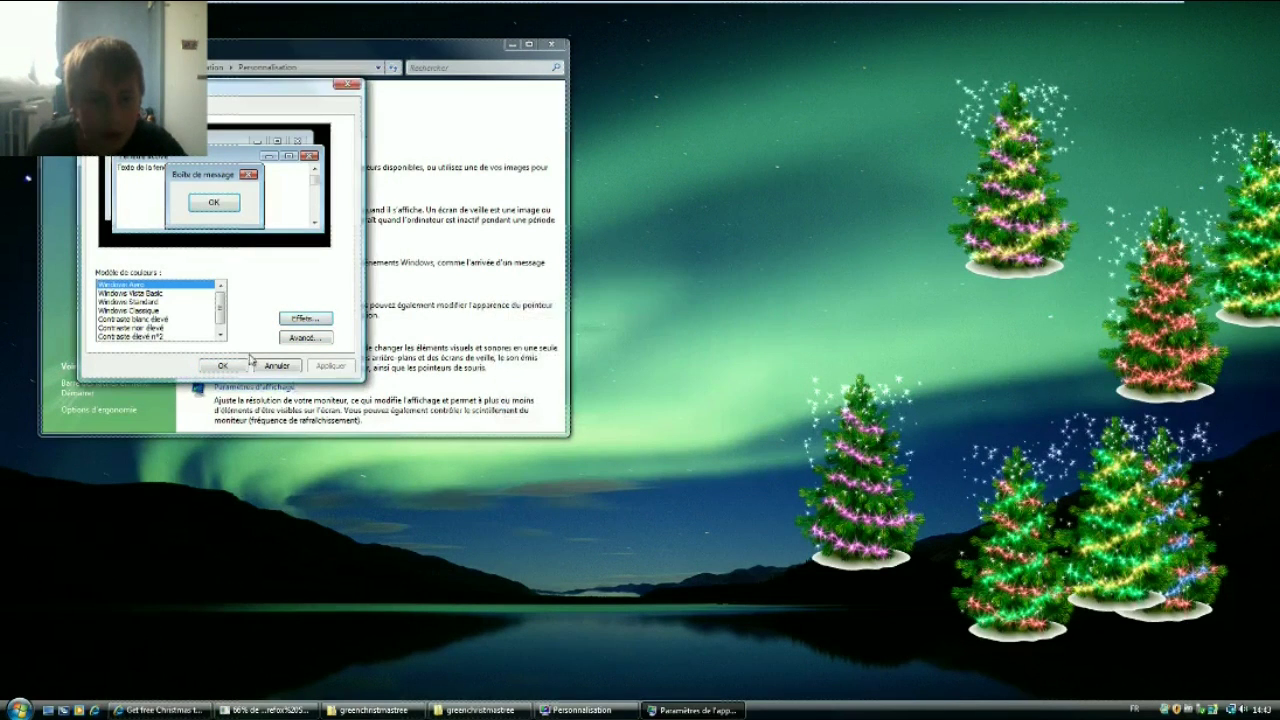
click(291, 337)
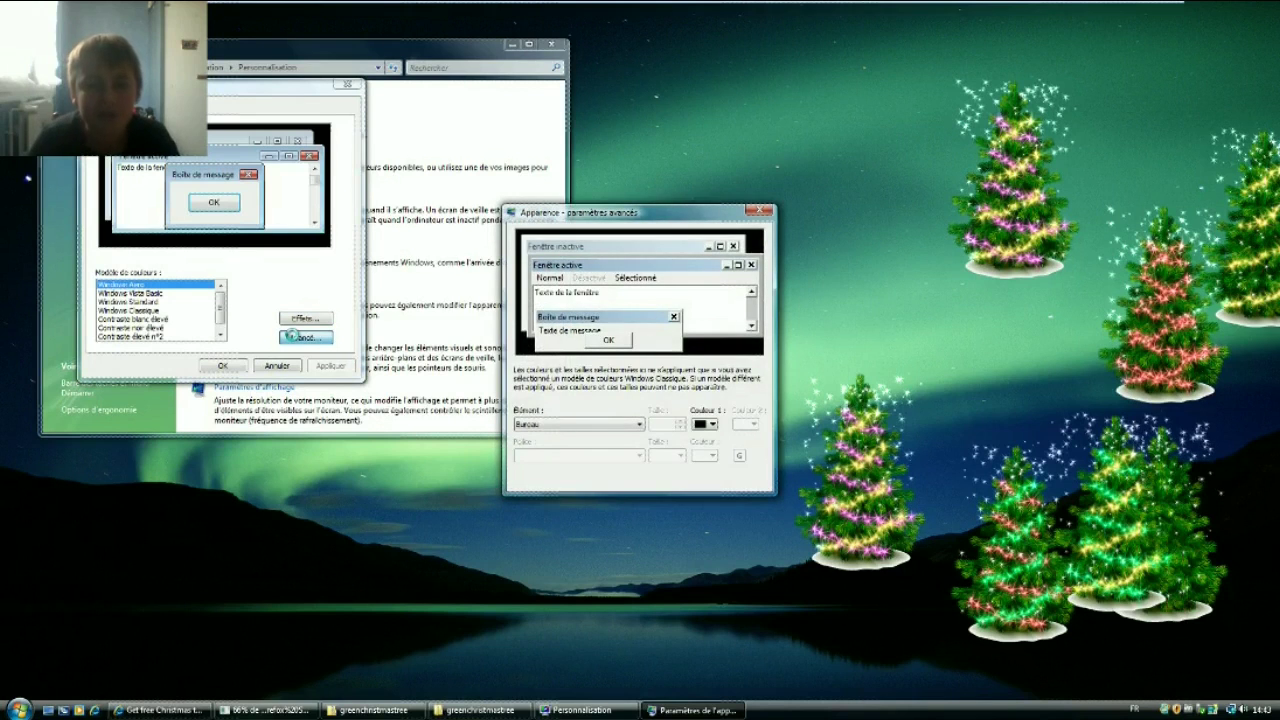
click(618, 428)
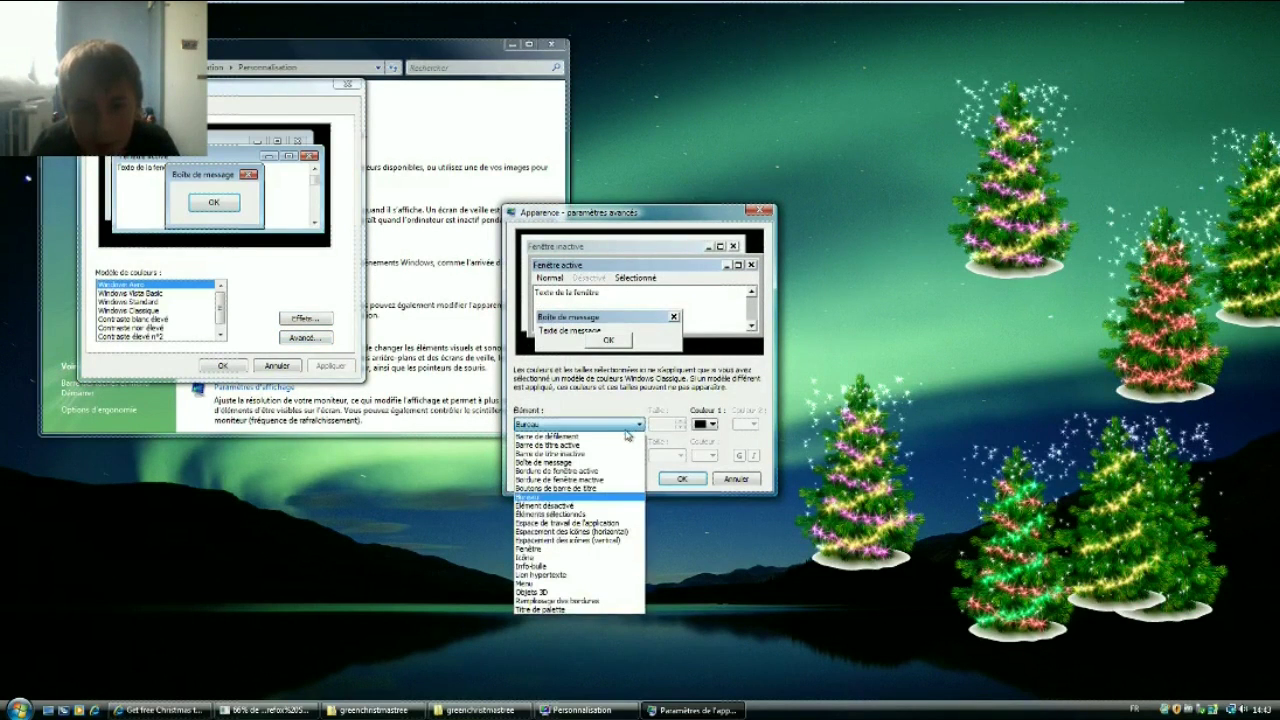
click(645, 258)
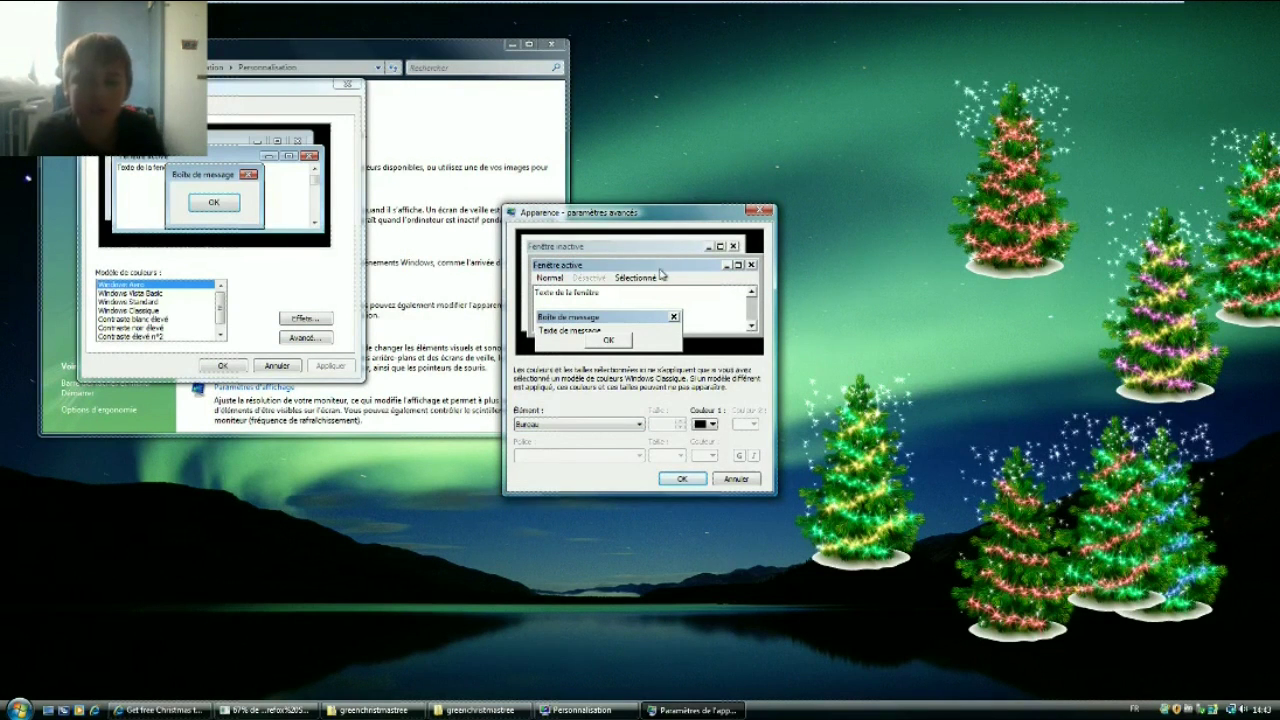
click(662, 266)
double_click(667, 424)
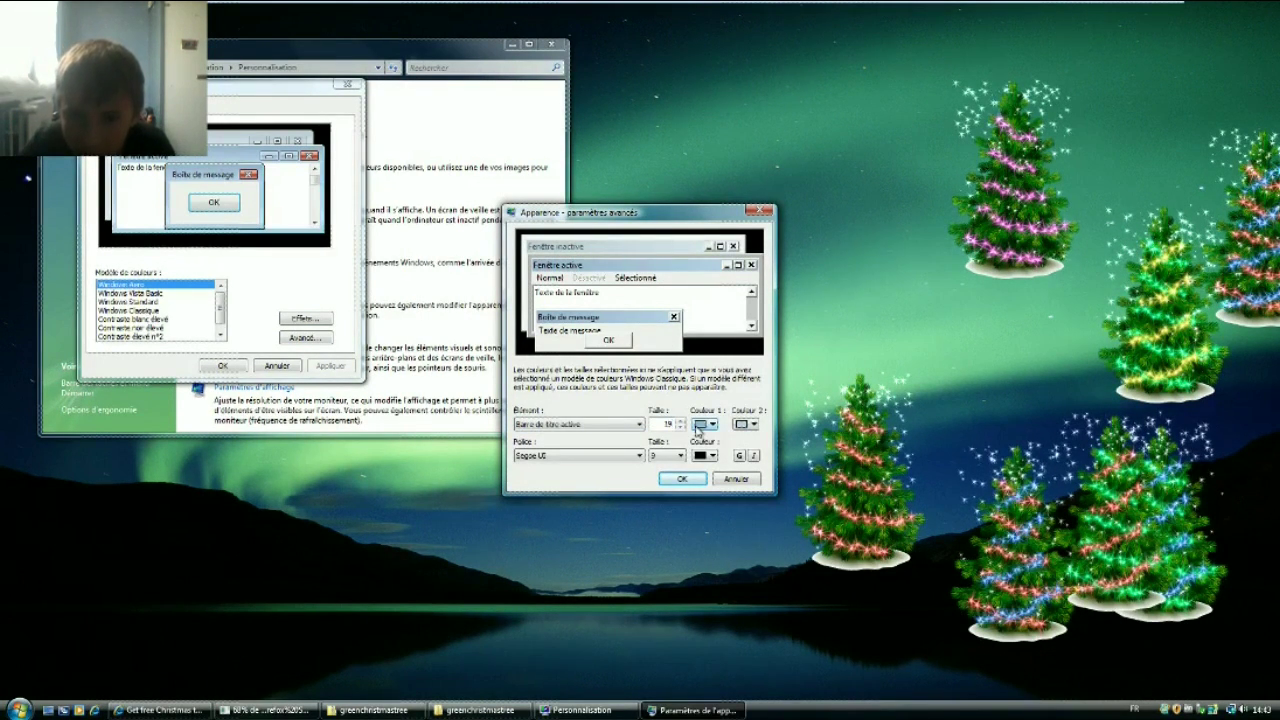
key(BackSpace)
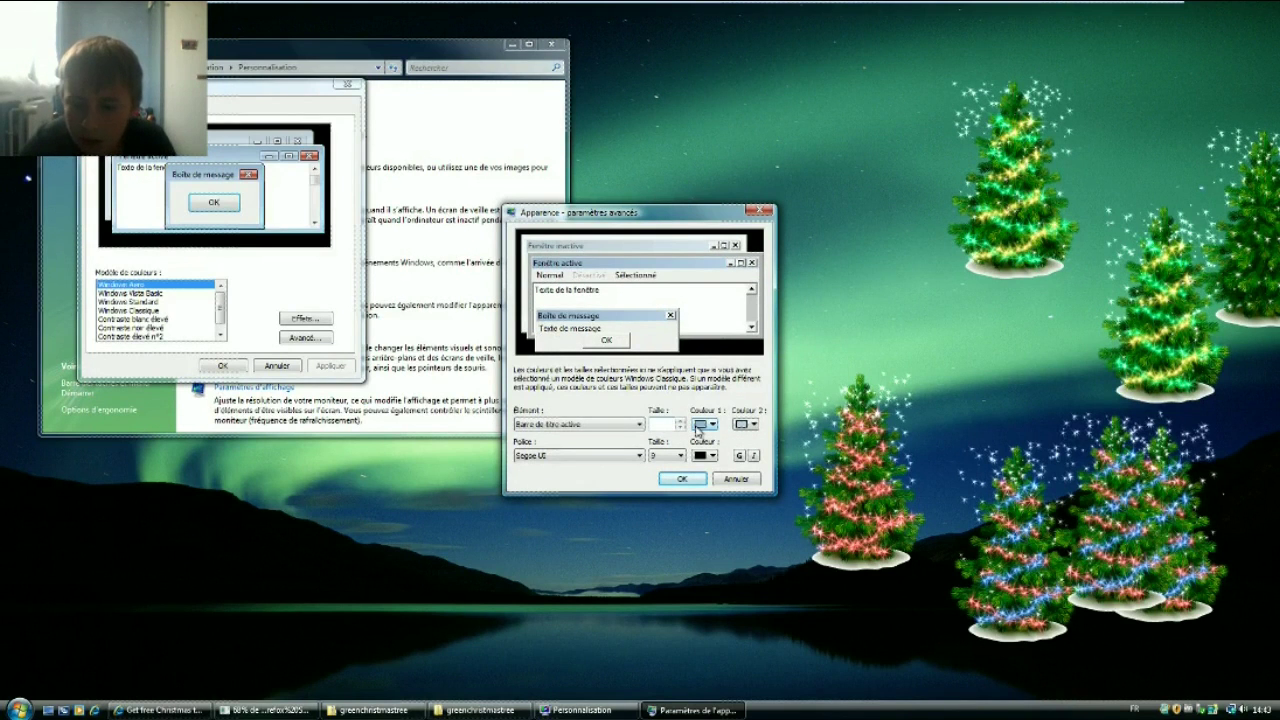
text(100)
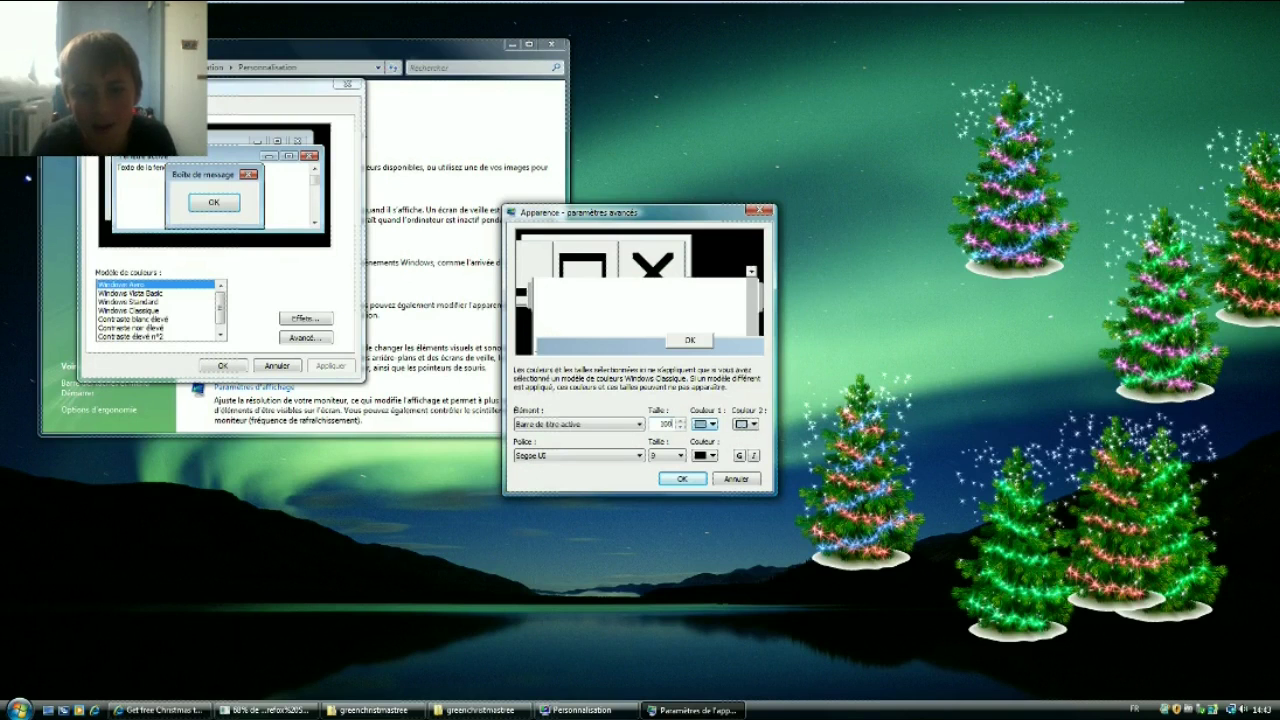
Set the scroll bar (Barre de défilement) size to 100, and accept and apply the appearance changes.
click(590, 425)
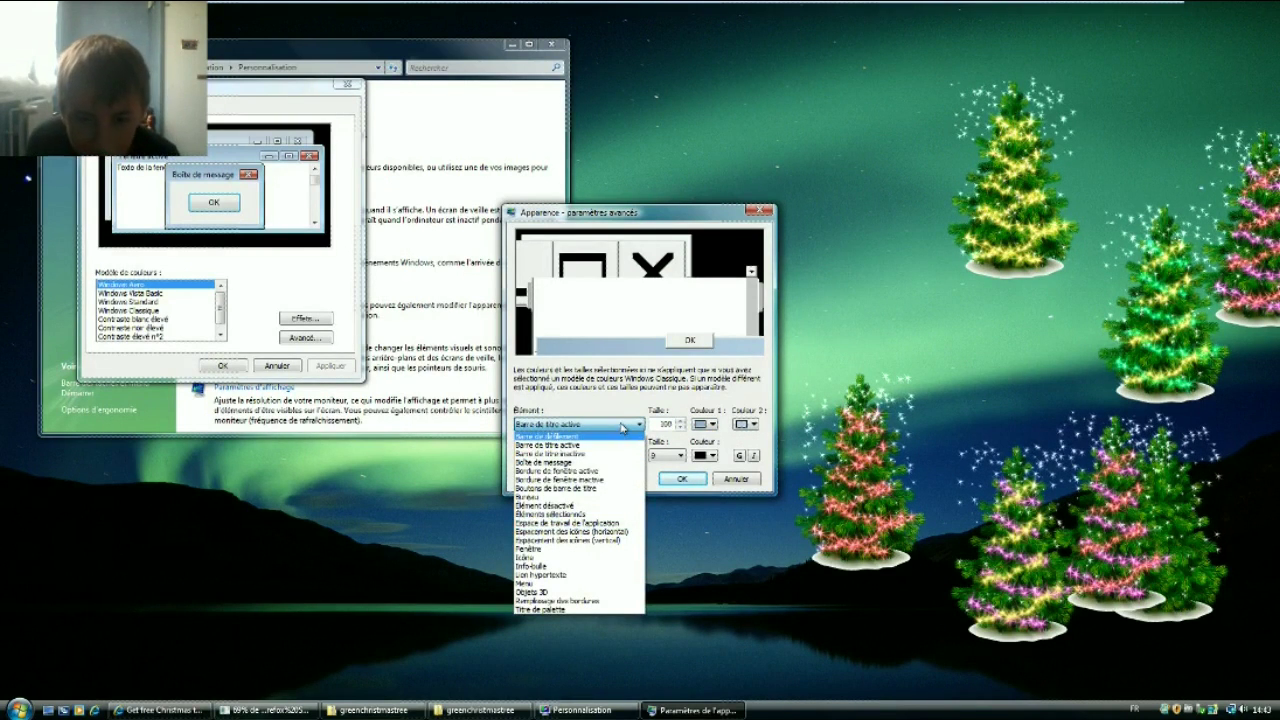
click(622, 427)
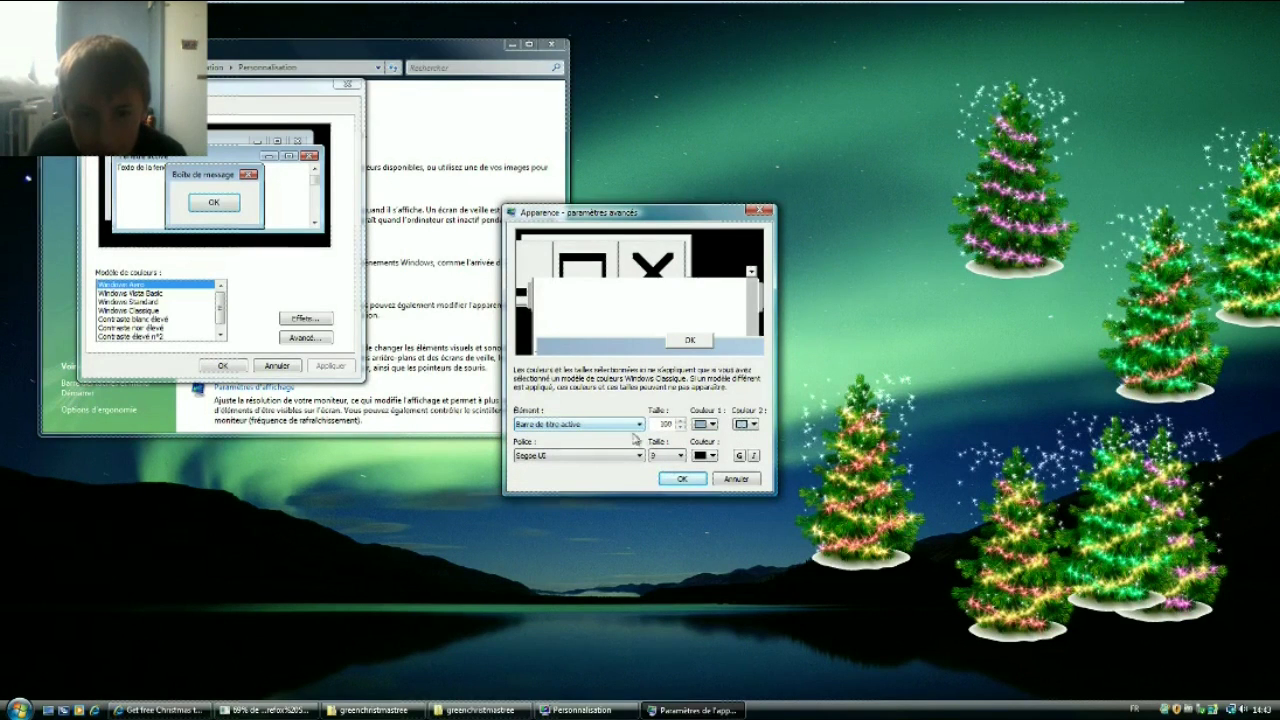
click(627, 430)
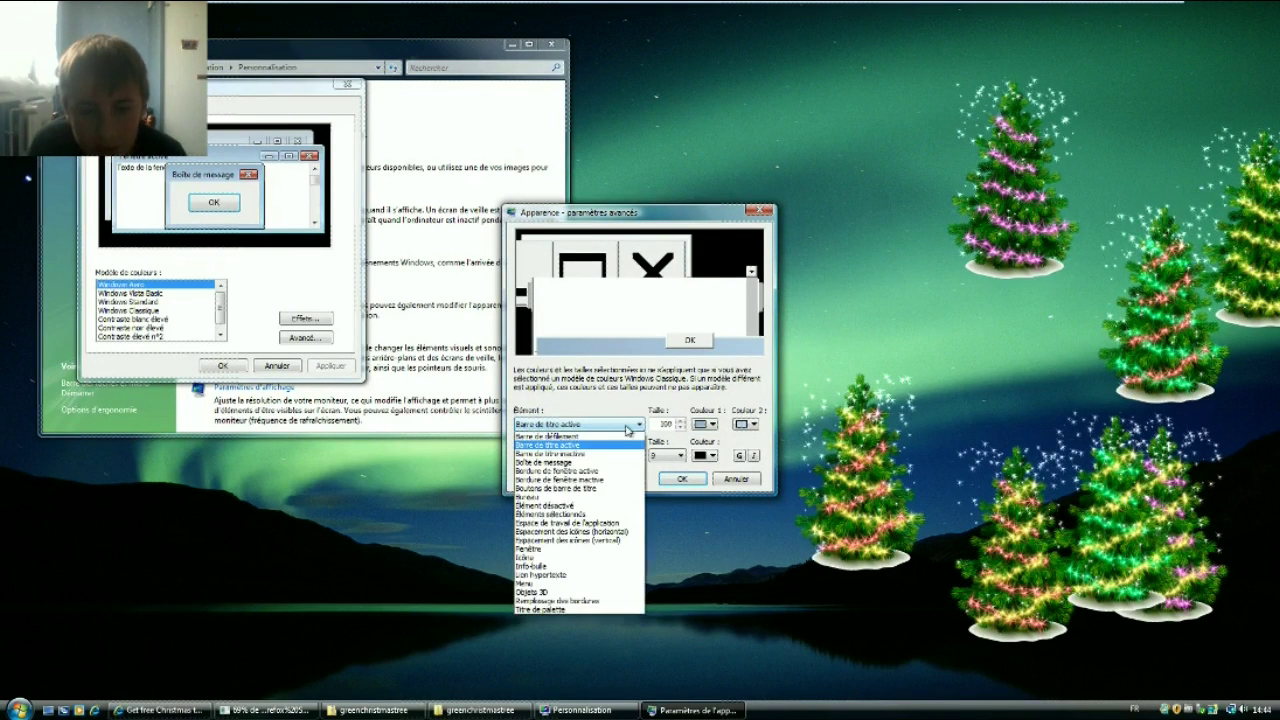
click(627, 430)
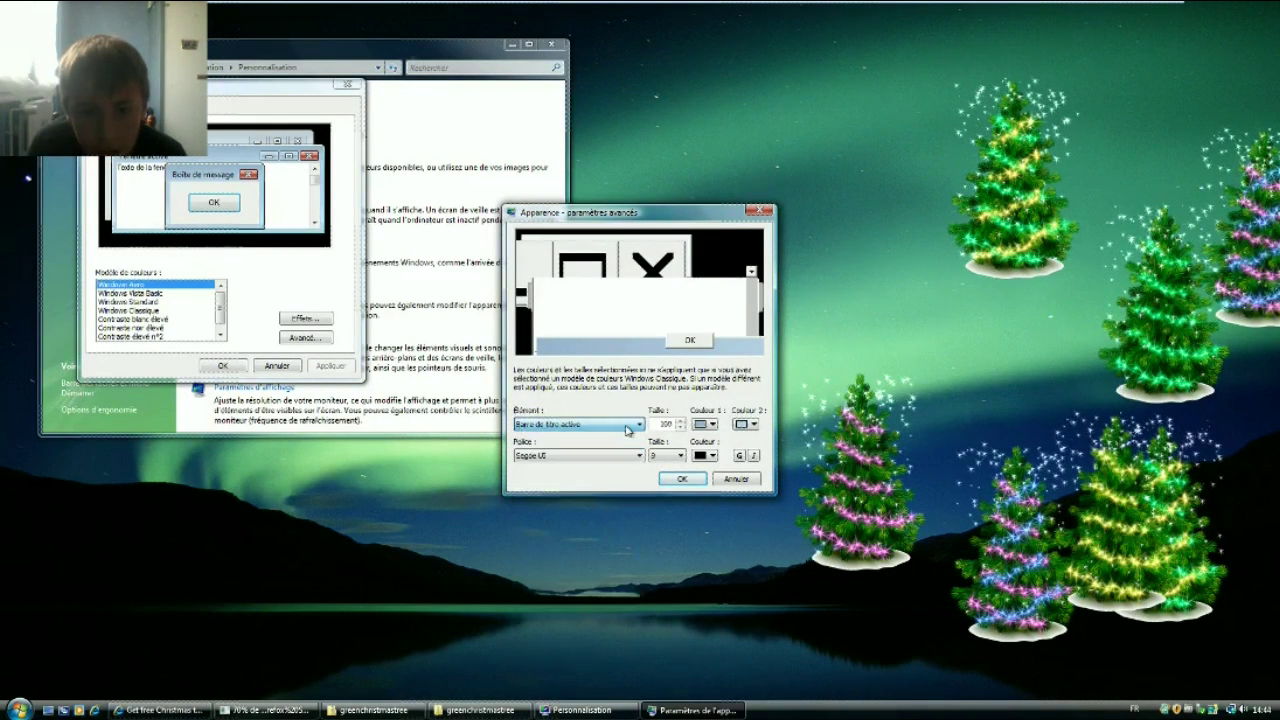
click(627, 430)
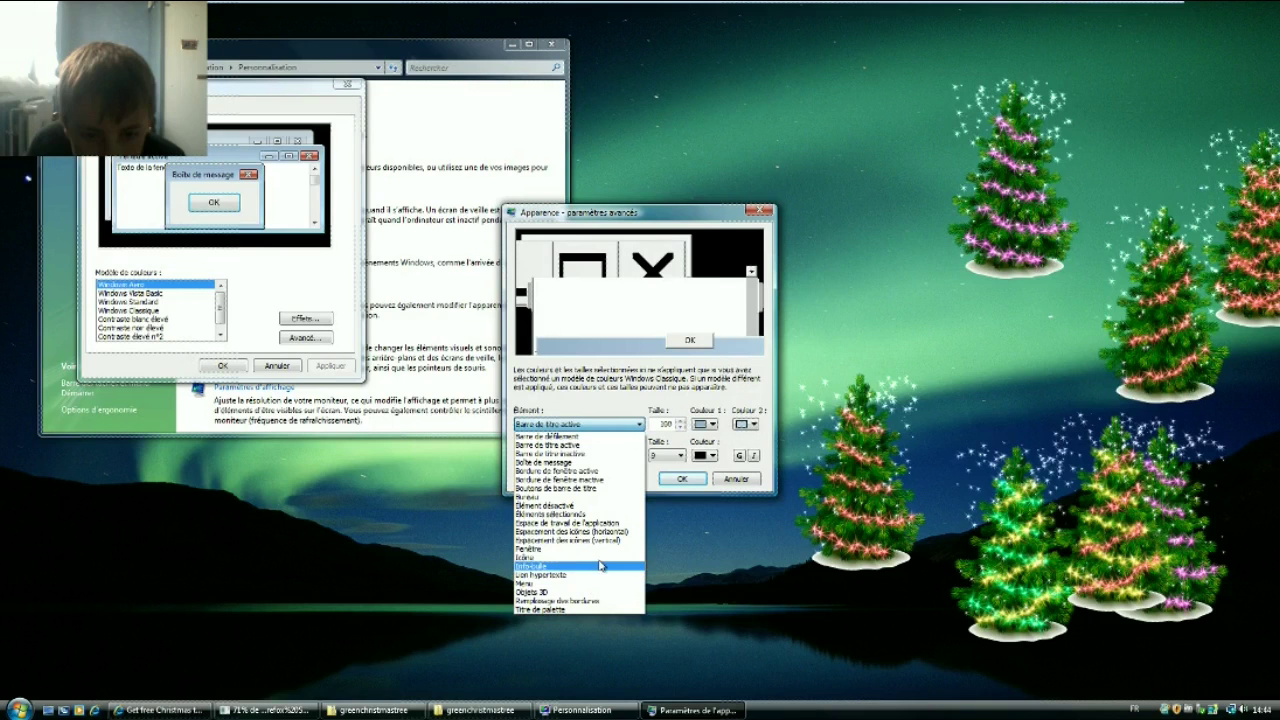
click(750, 272)
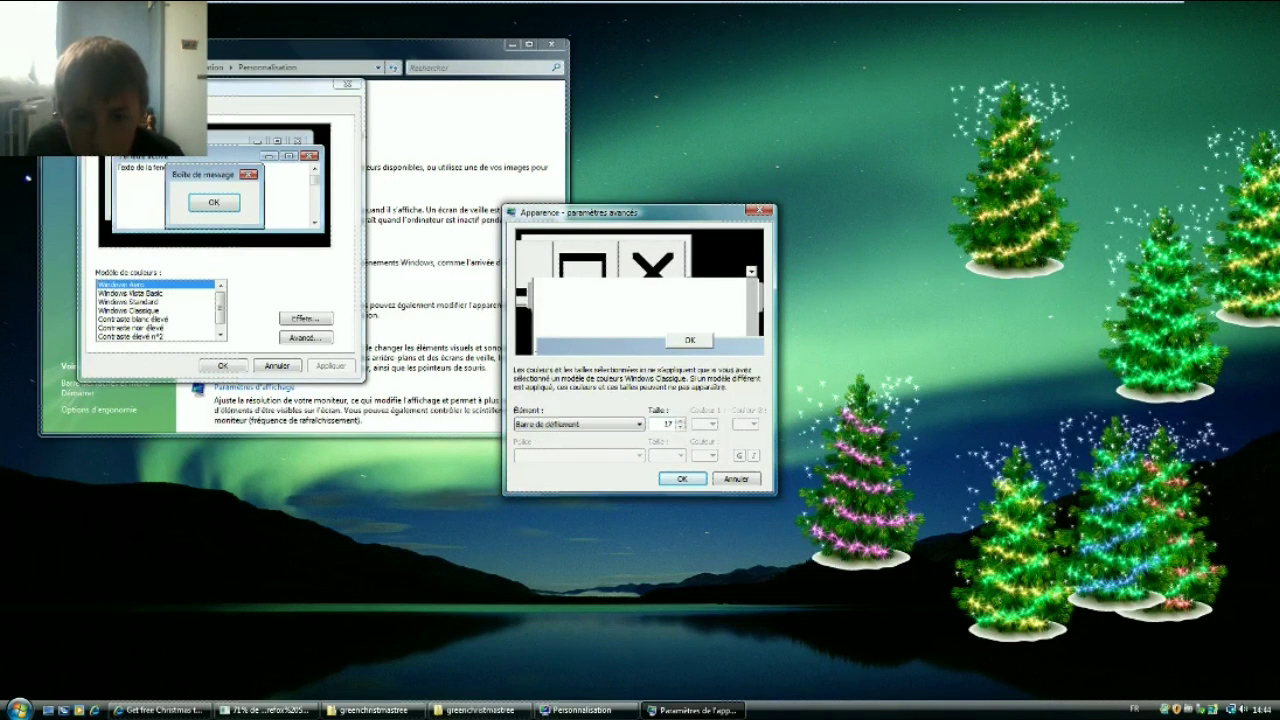
double_click(666, 424)
text(1)
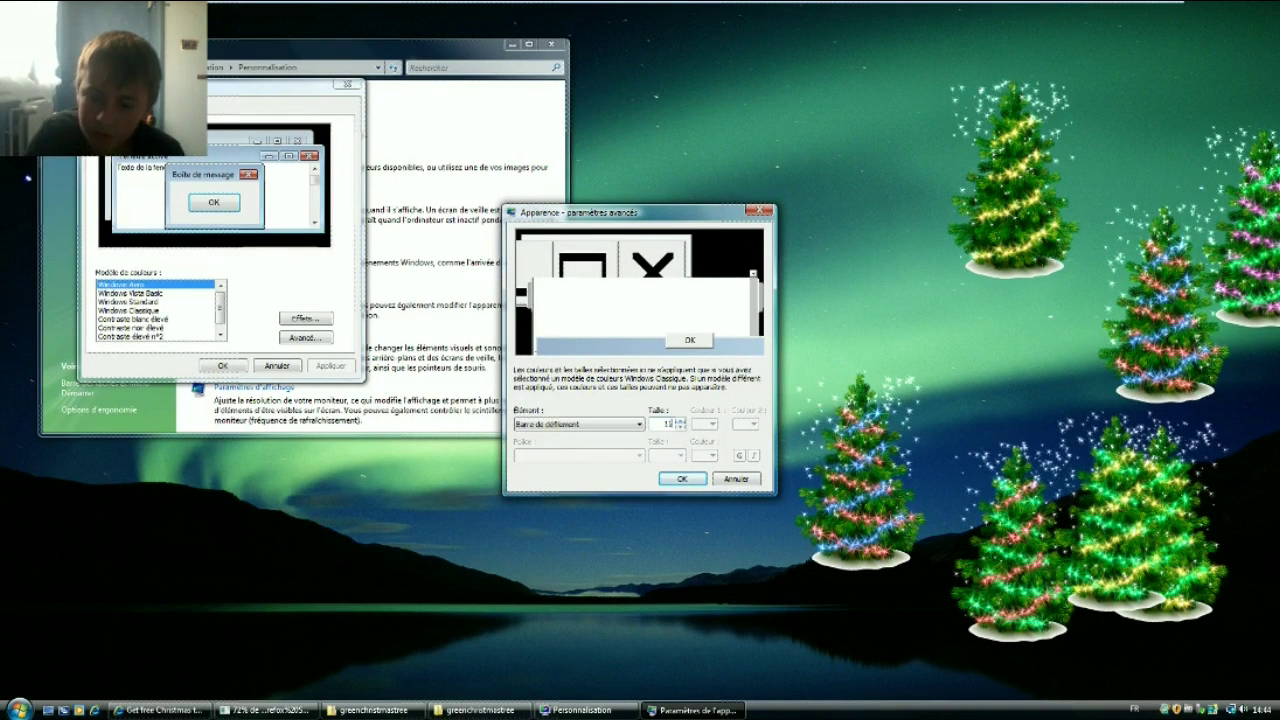
text(00)
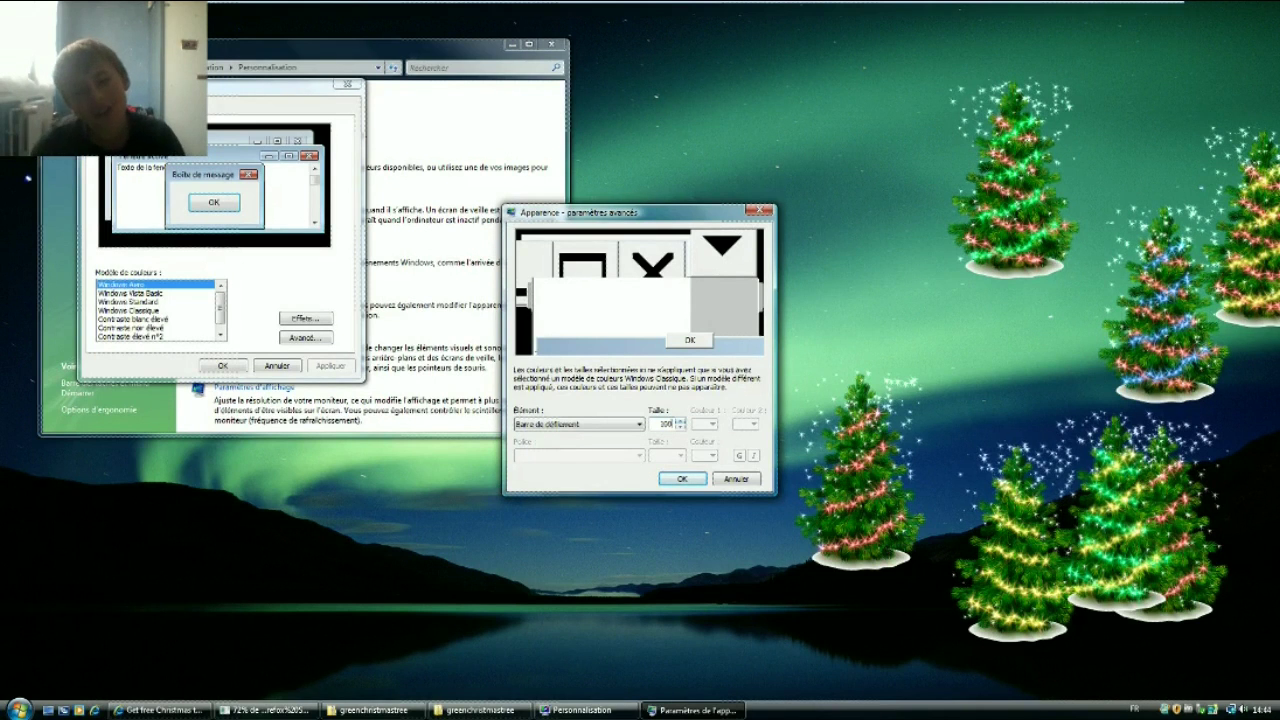
click(679, 480)
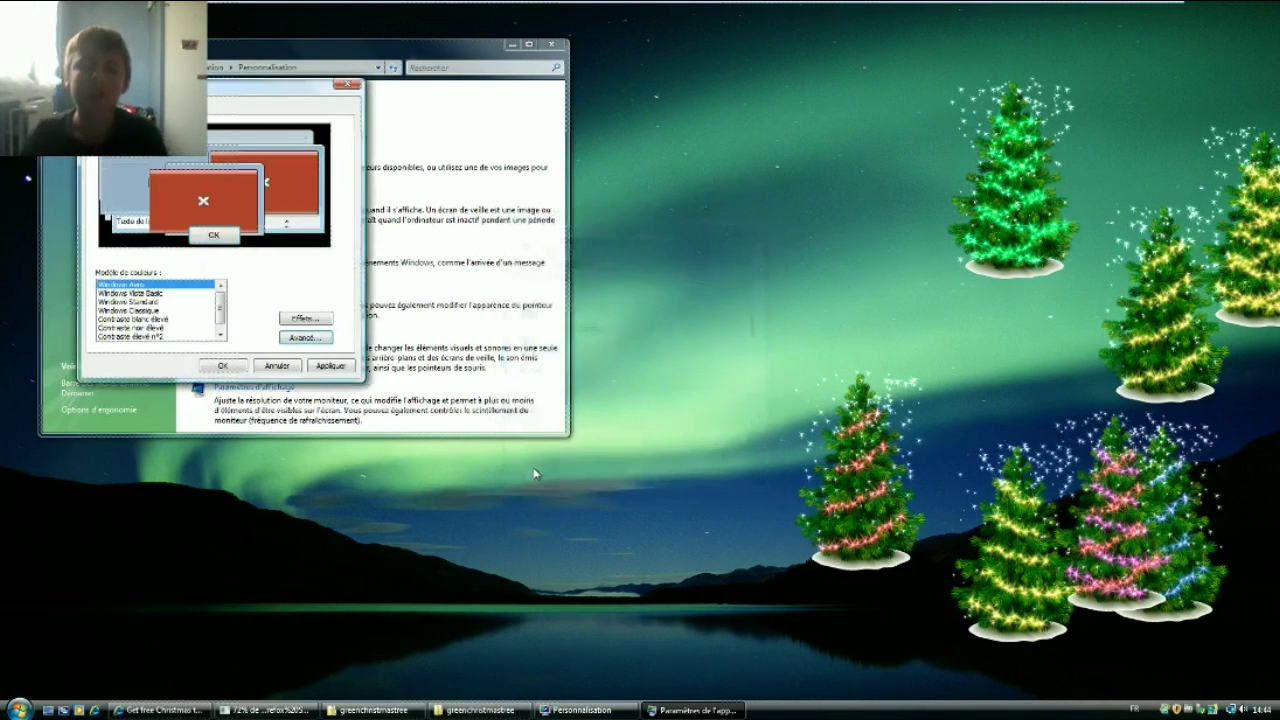
click(338, 368)
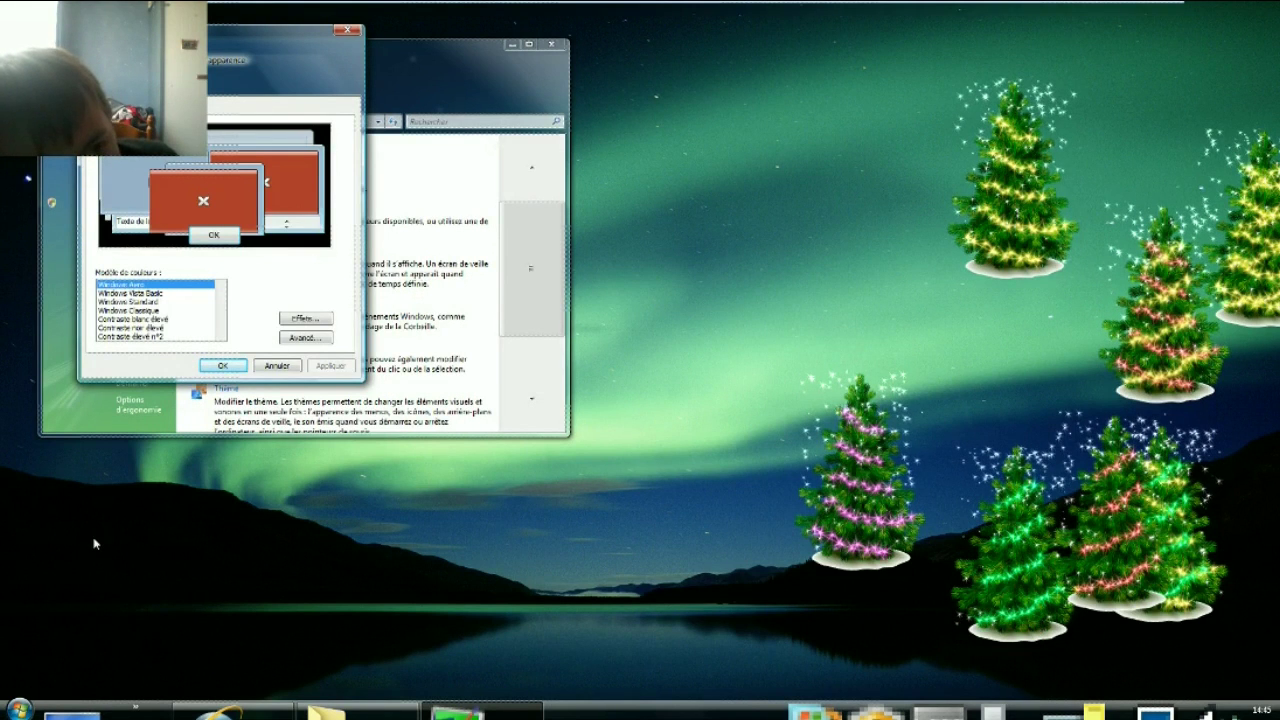
Launch one of the games from the Jeux folder in the Start menu's list of all programs.
click(20, 708)
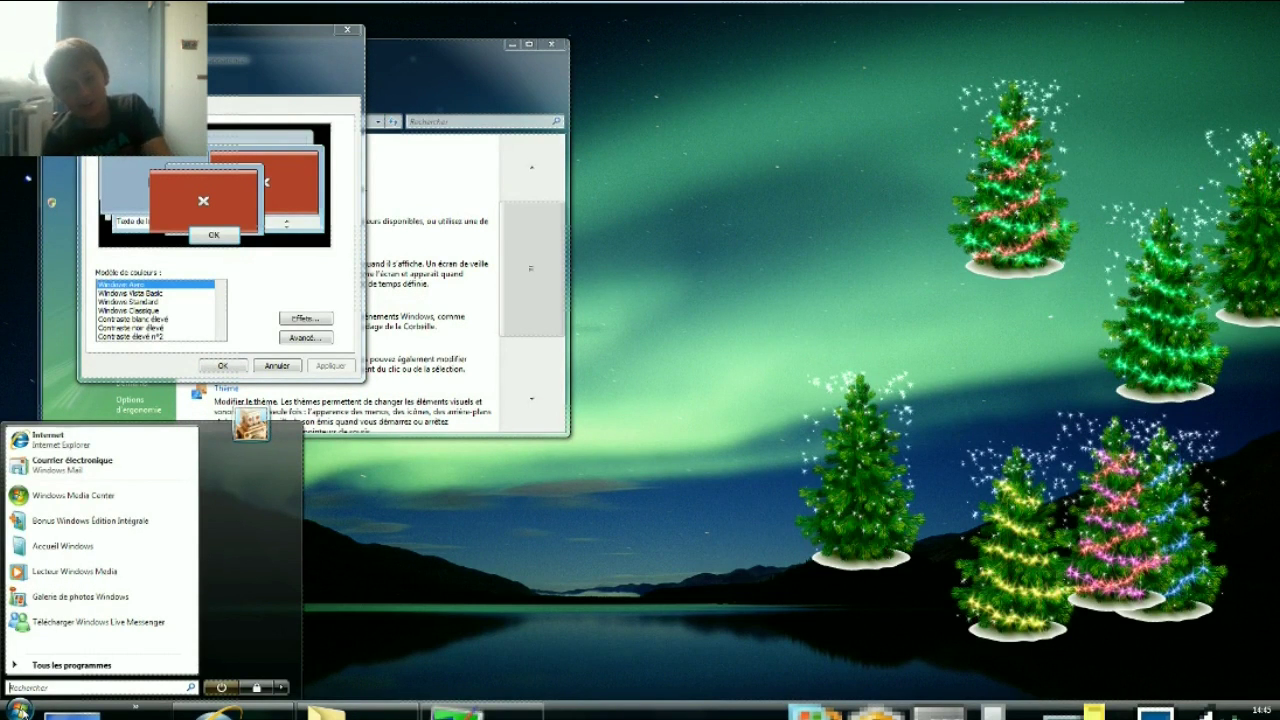
click(64, 665)
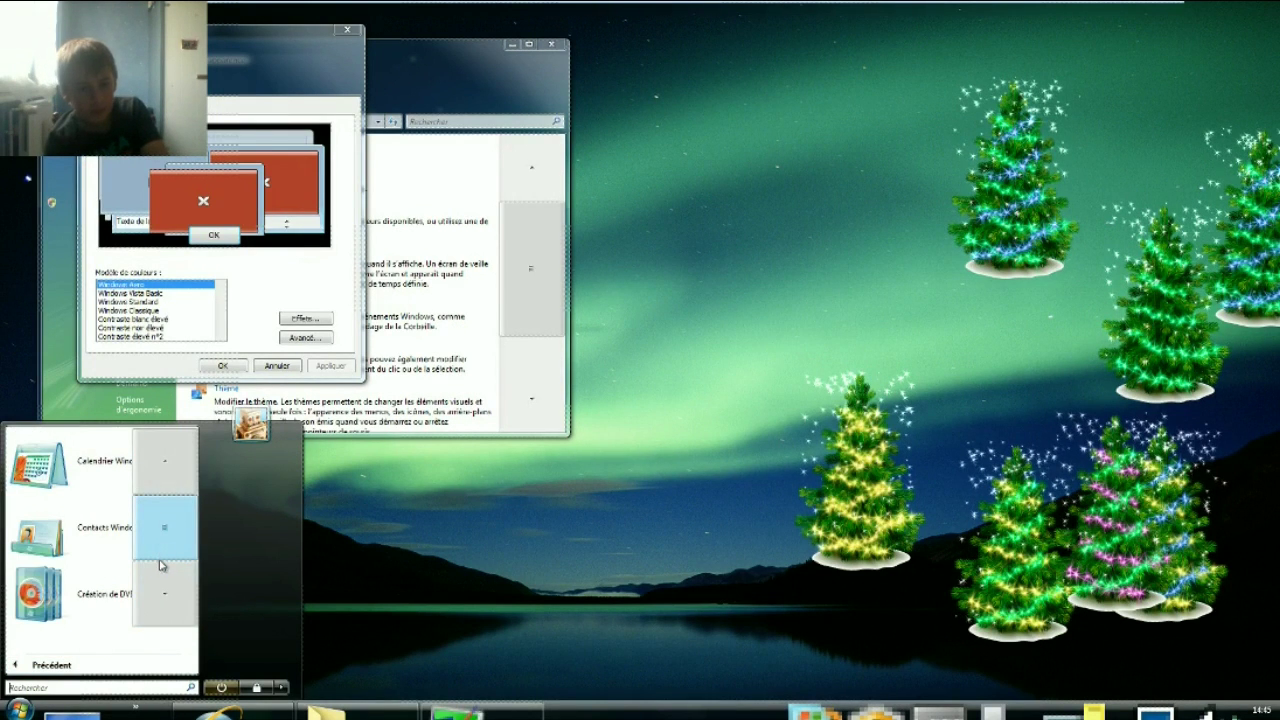
scroll(165, 600, down, 5)
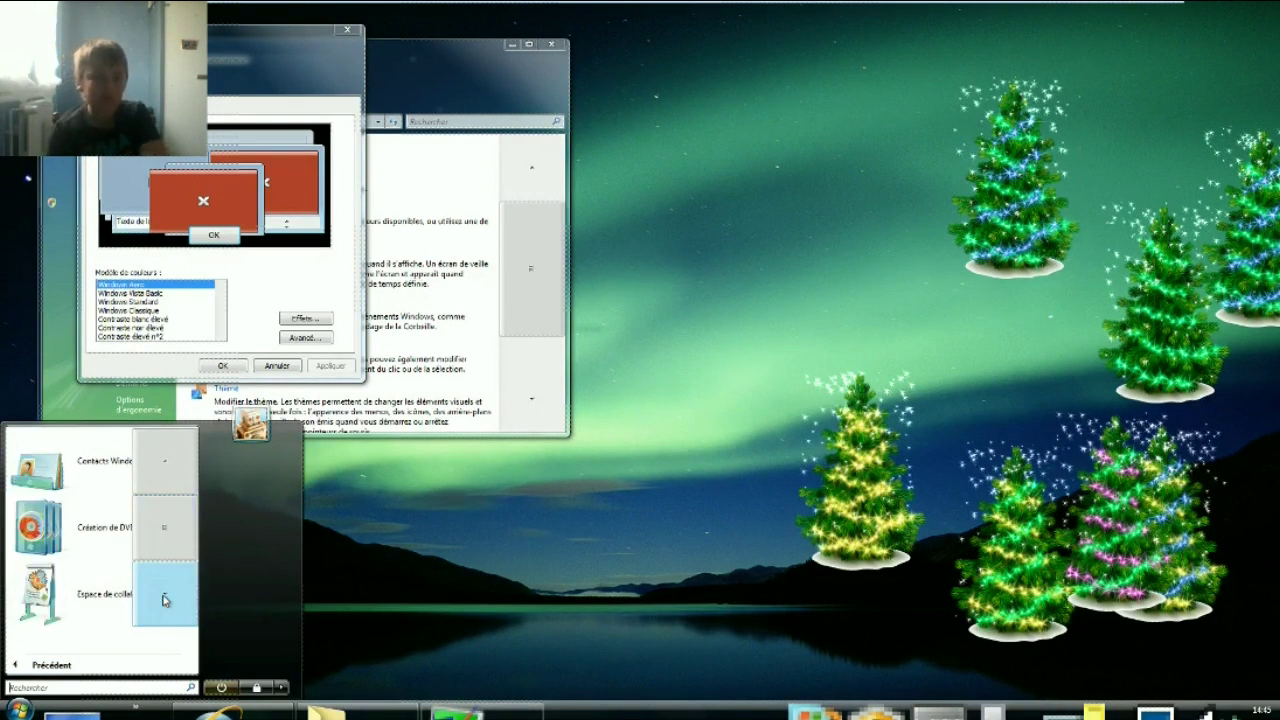
scroll(165, 600, down, 6)
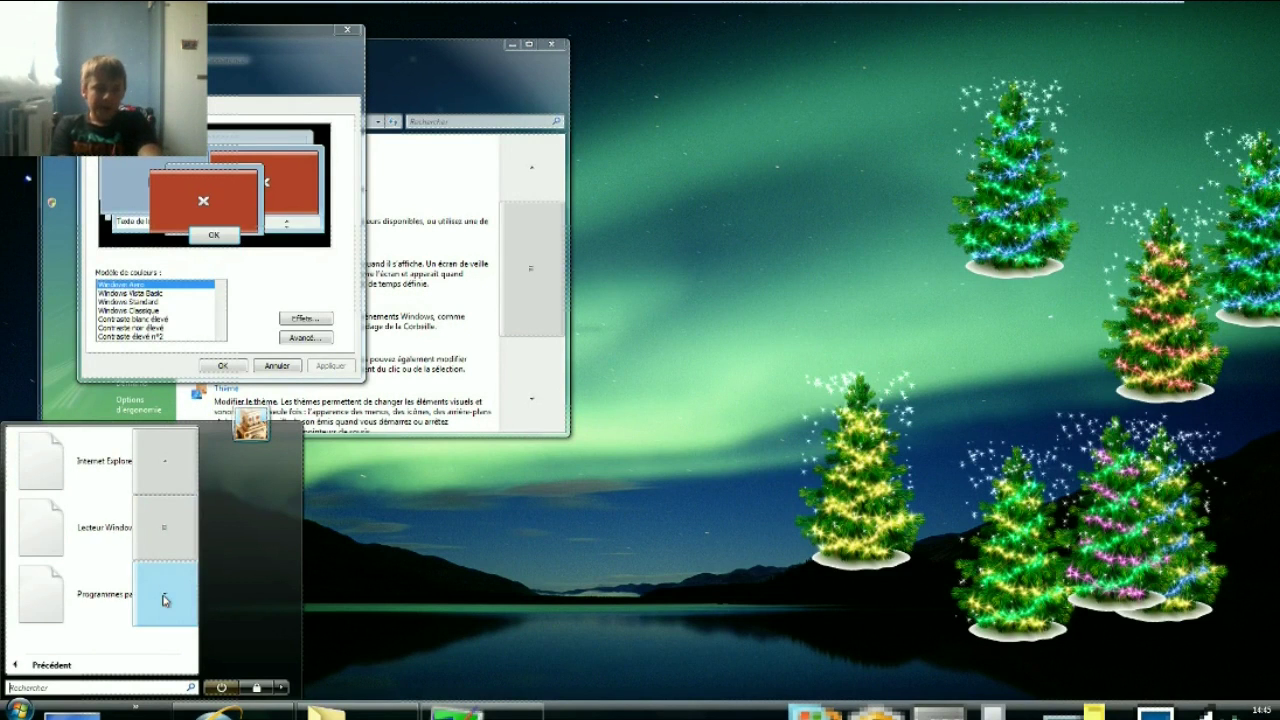
scroll(165, 600, down, 3)
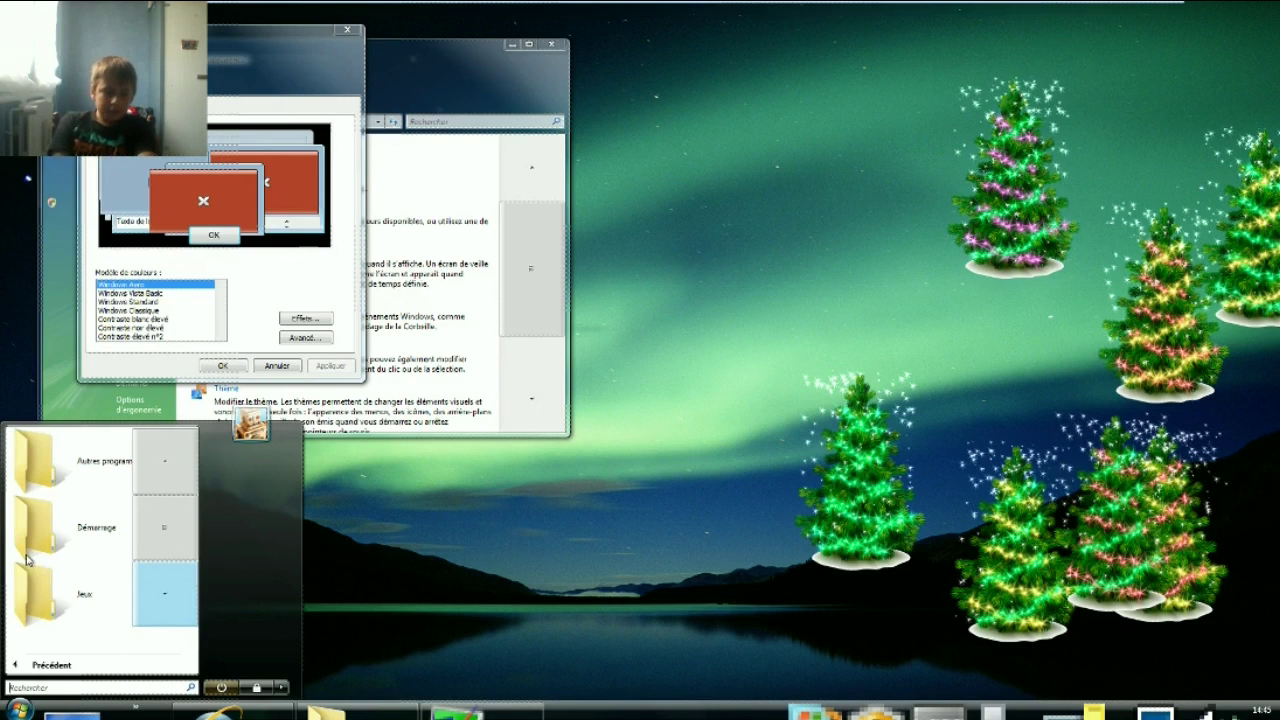
scroll(155, 605, down, 1)
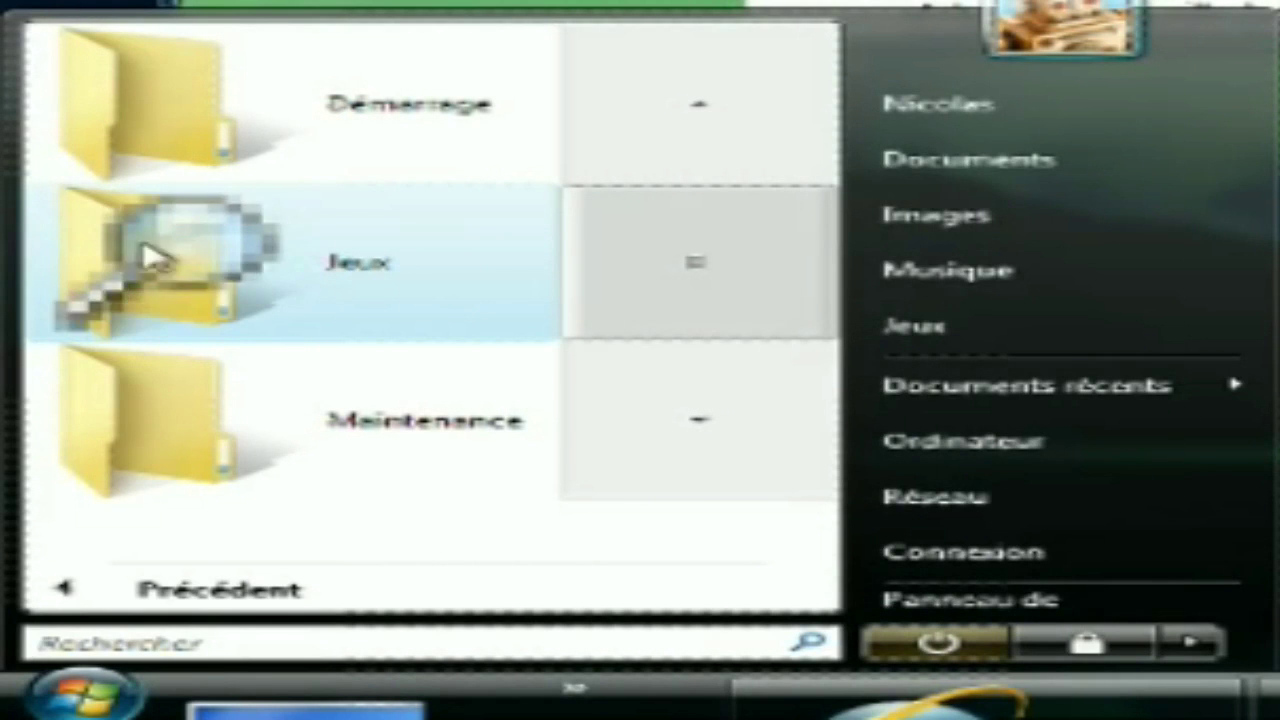
click(205, 262)
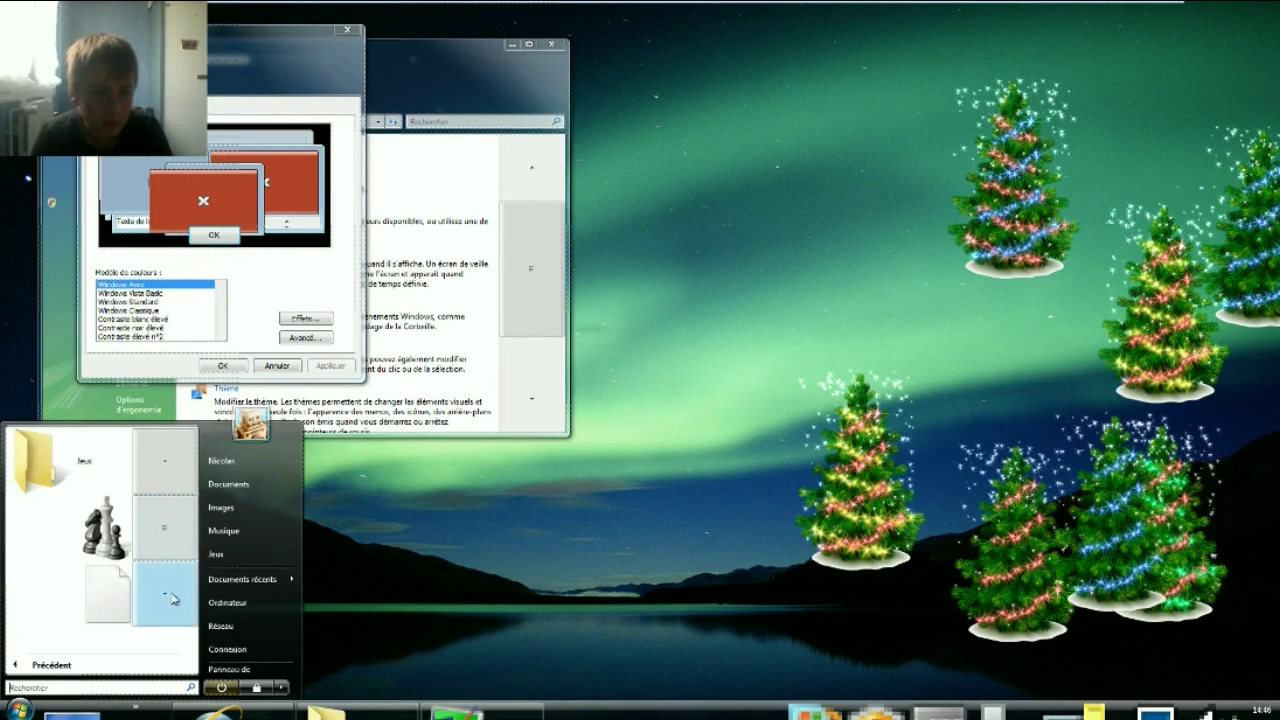
scroll(172, 598, down, 1)
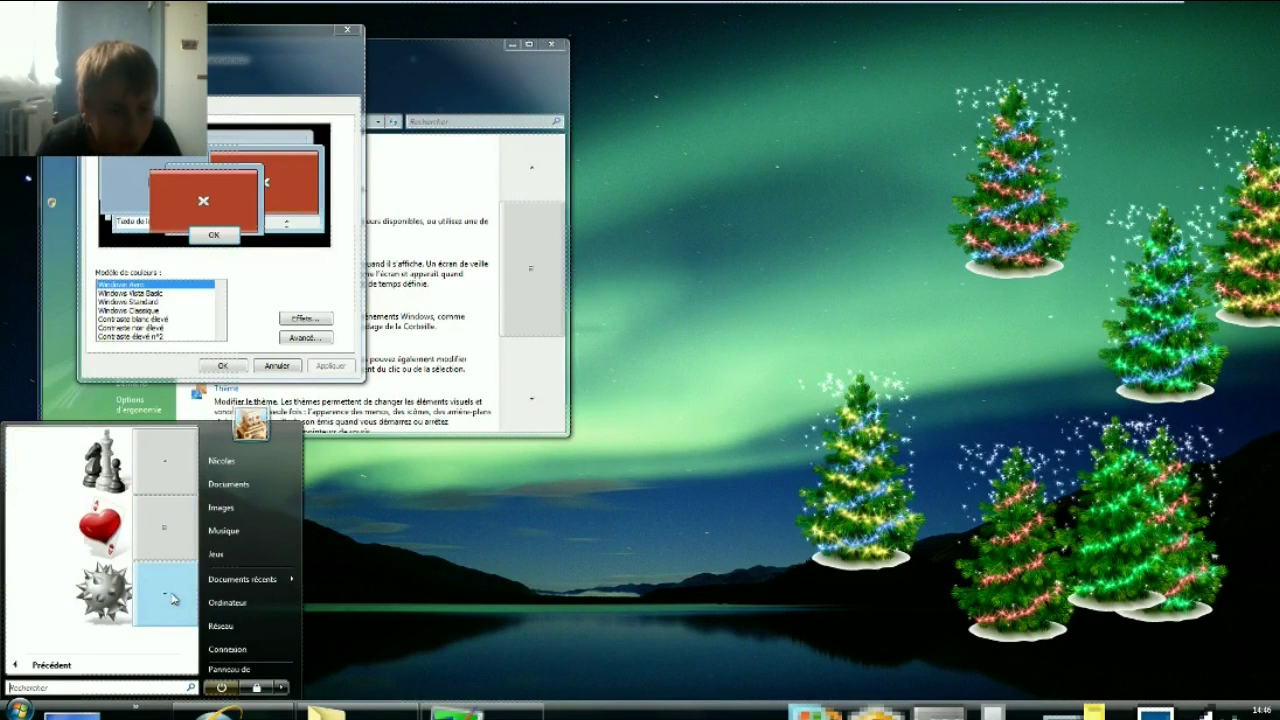
scroll(172, 598, down, 1)
click(120, 565)
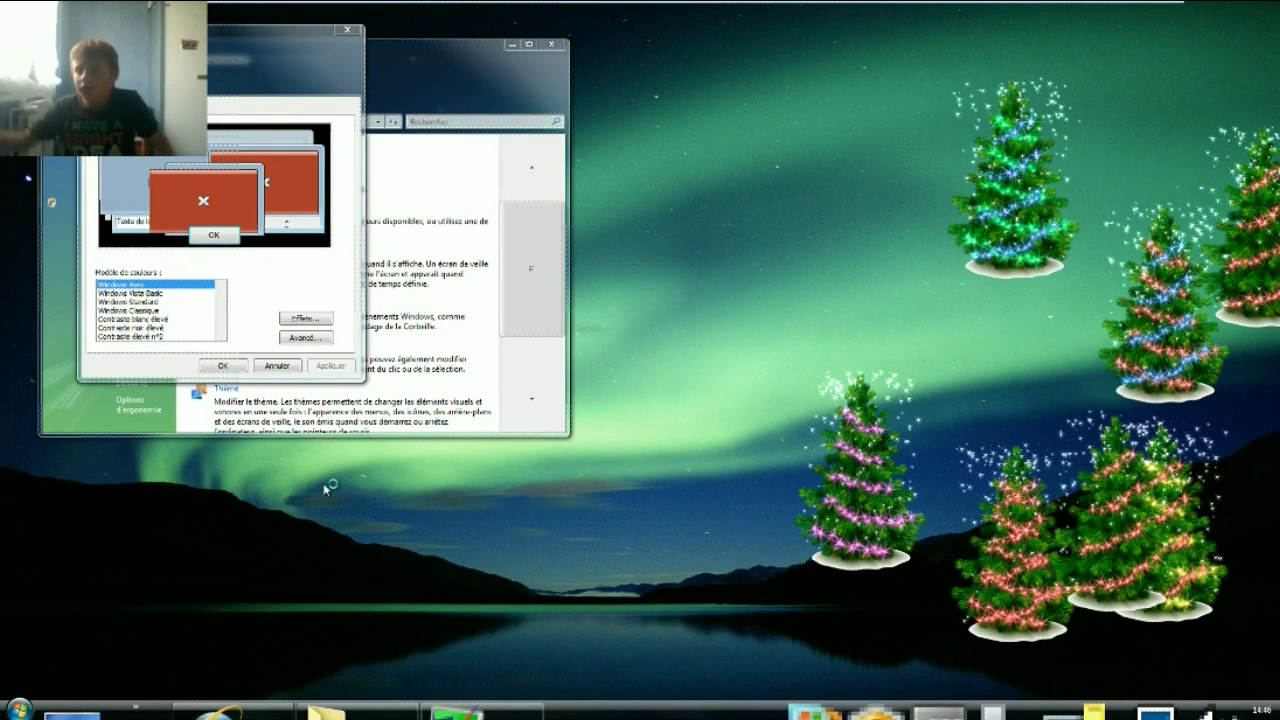
Exit all seven desktop Christmas trees one after another.
right_click(832, 520)
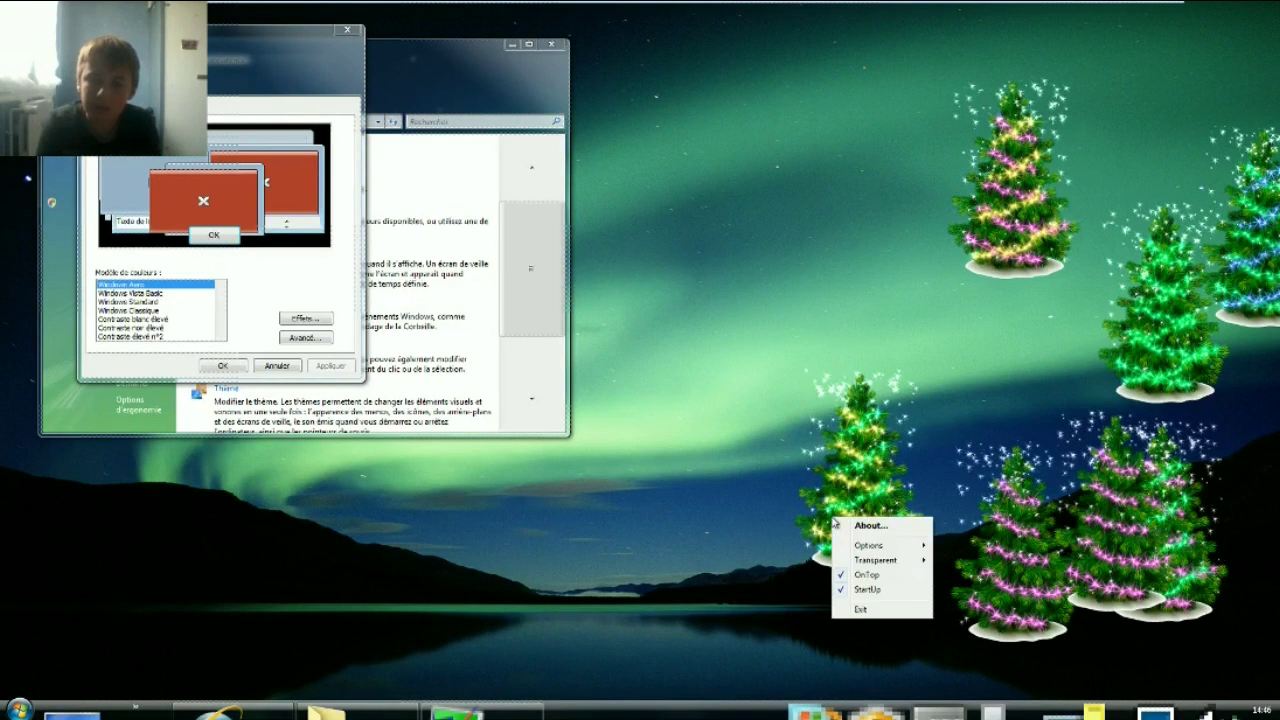
click(885, 612)
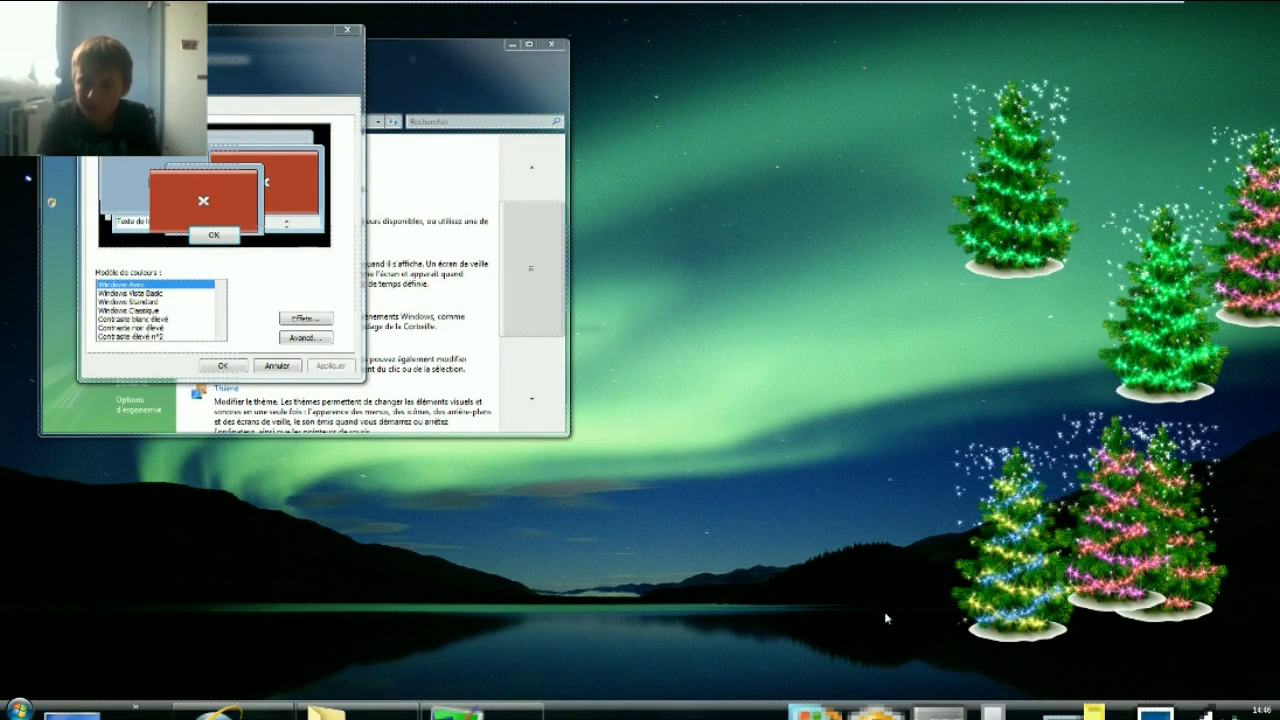
right_click(995, 589)
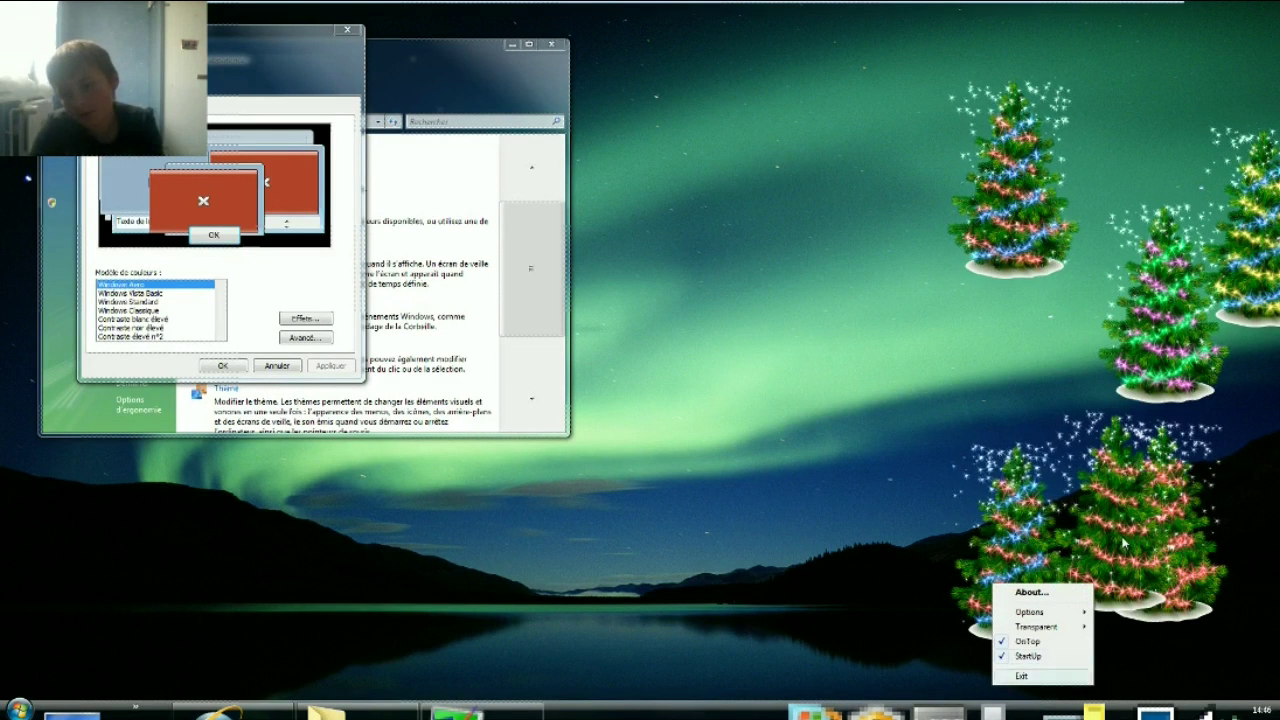
click(1018, 676)
right_click(1127, 537)
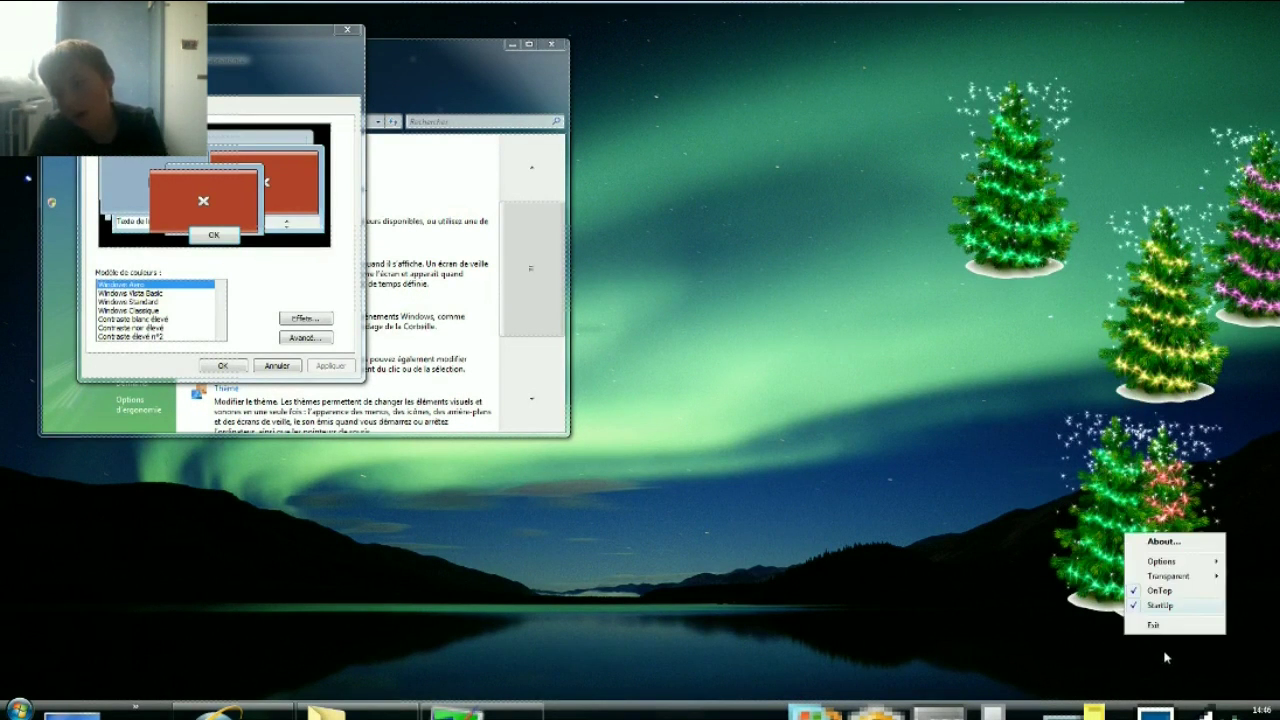
click(1166, 626)
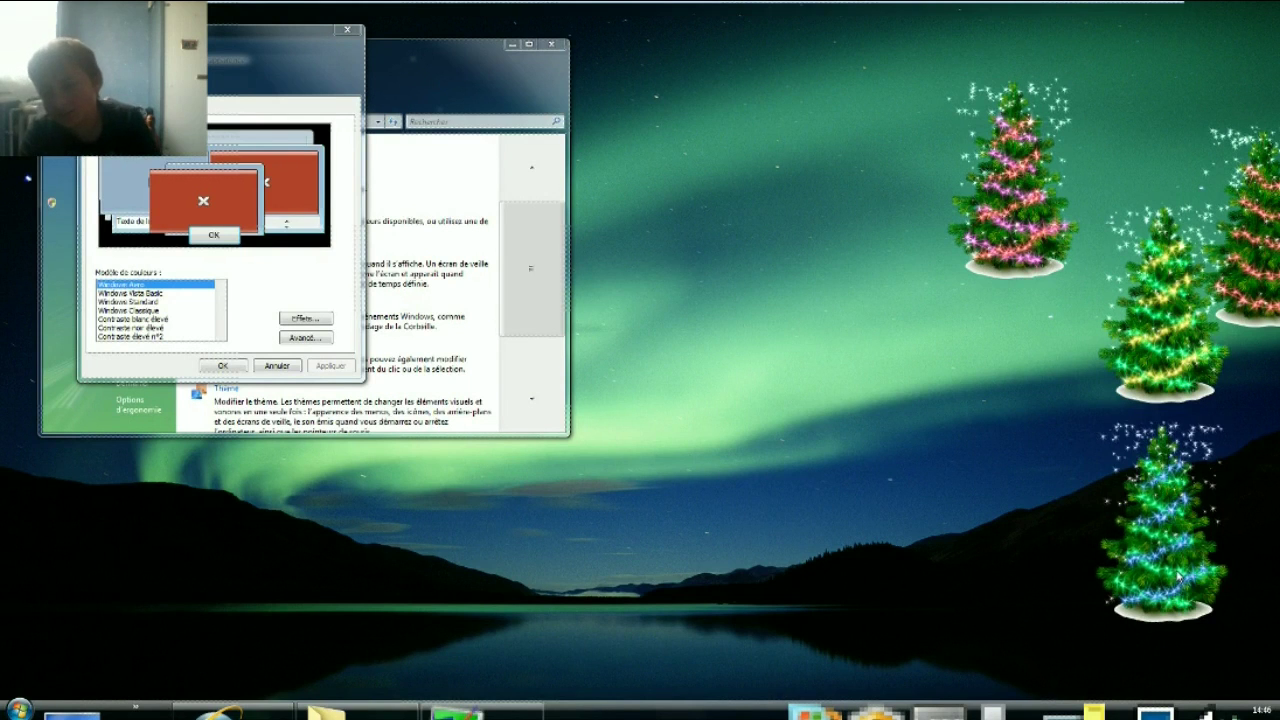
right_click(1197, 628)
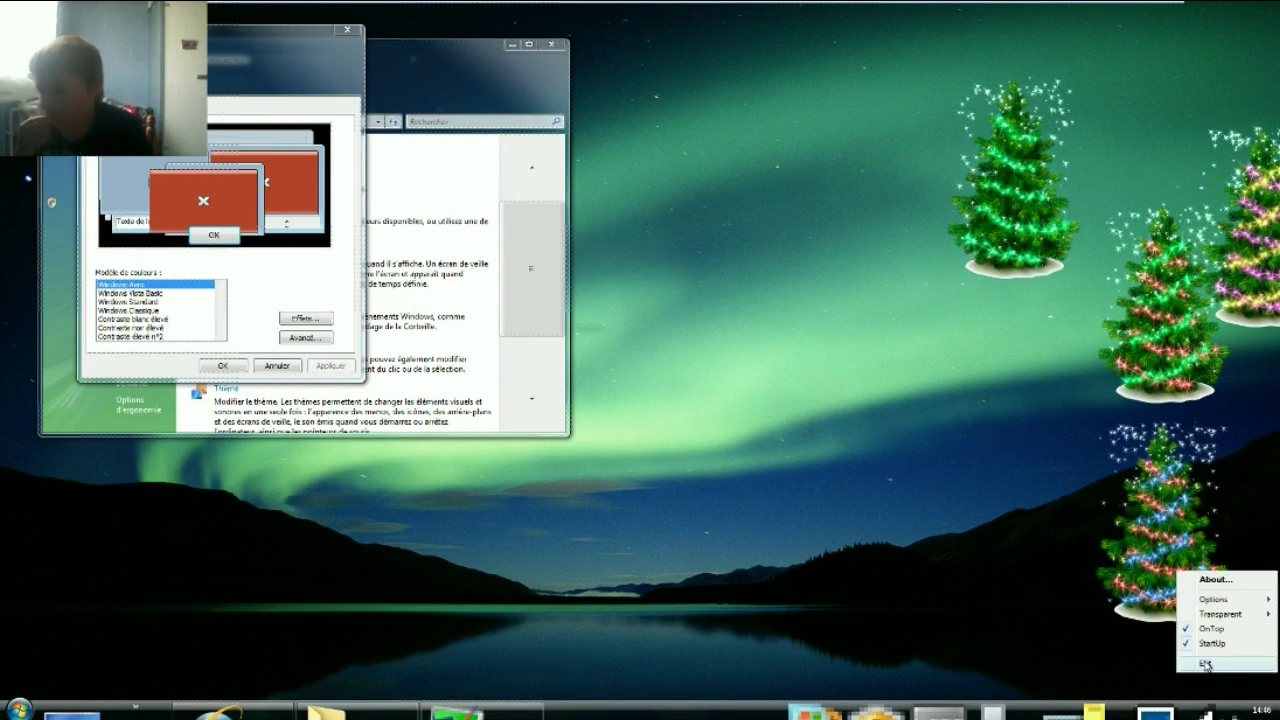
click(1206, 664)
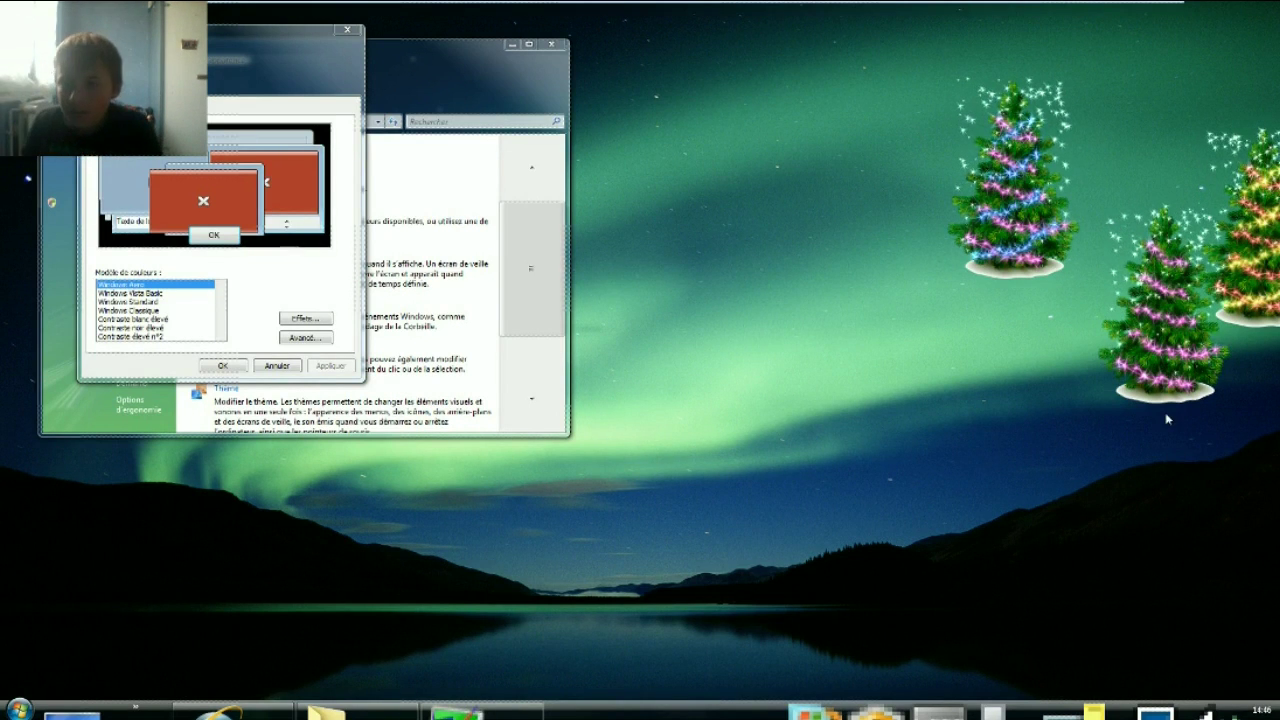
right_click(1168, 343)
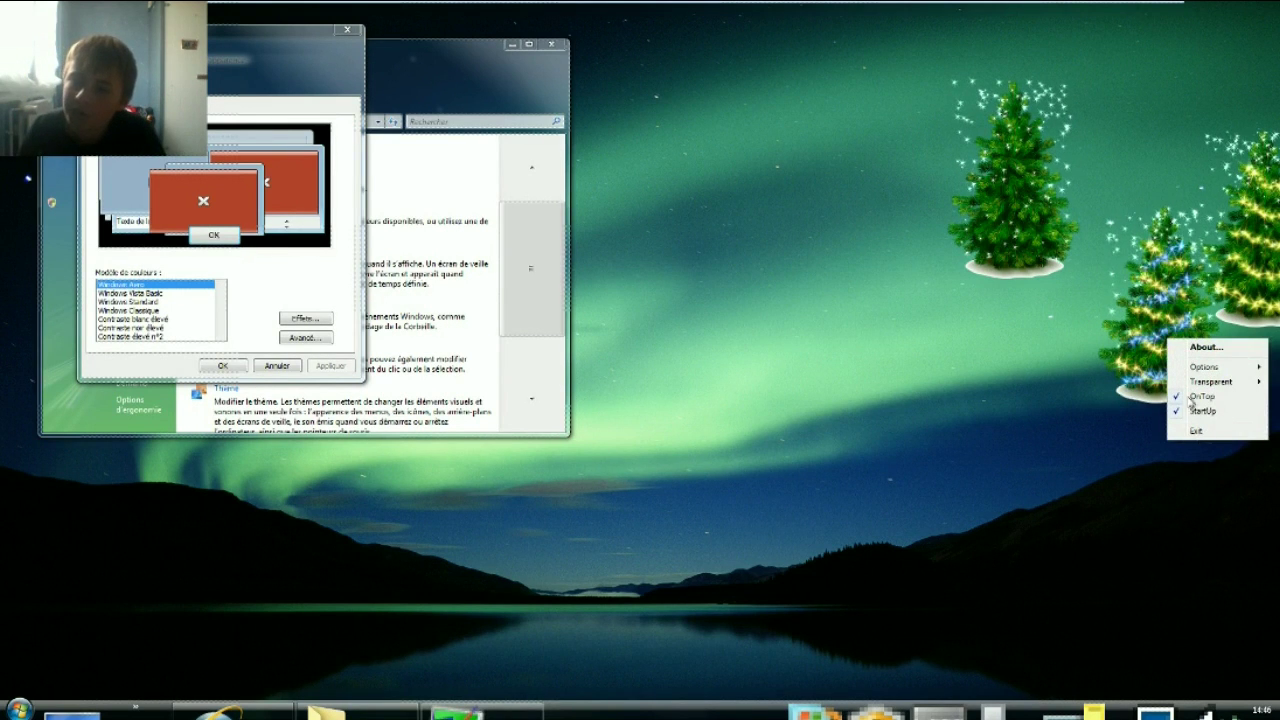
click(1200, 433)
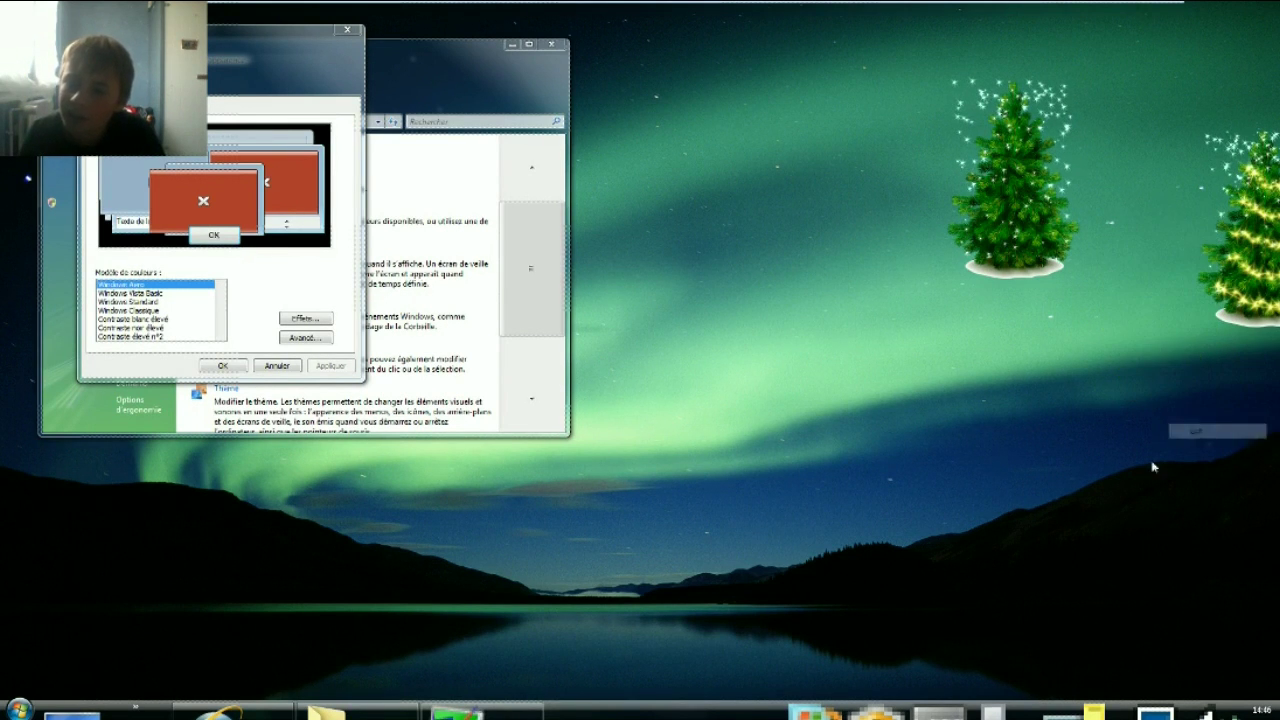
right_click(1017, 197)
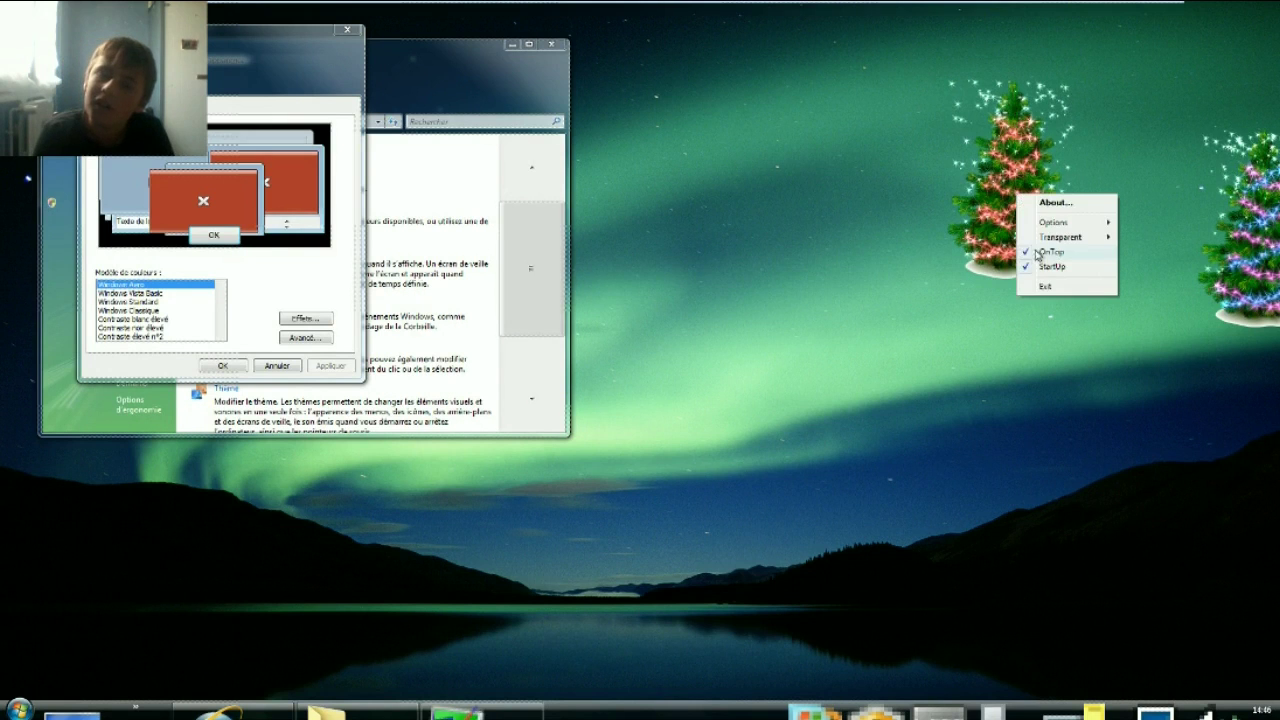
click(1050, 289)
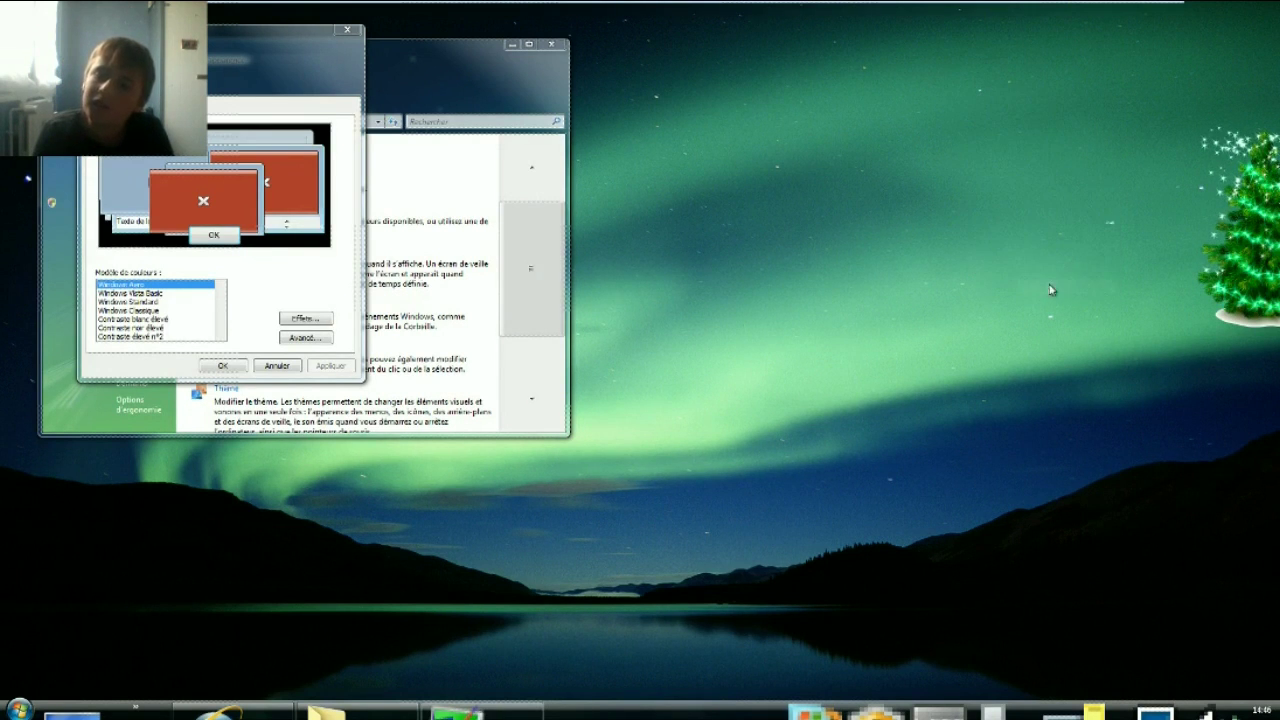
right_click(1262, 244)
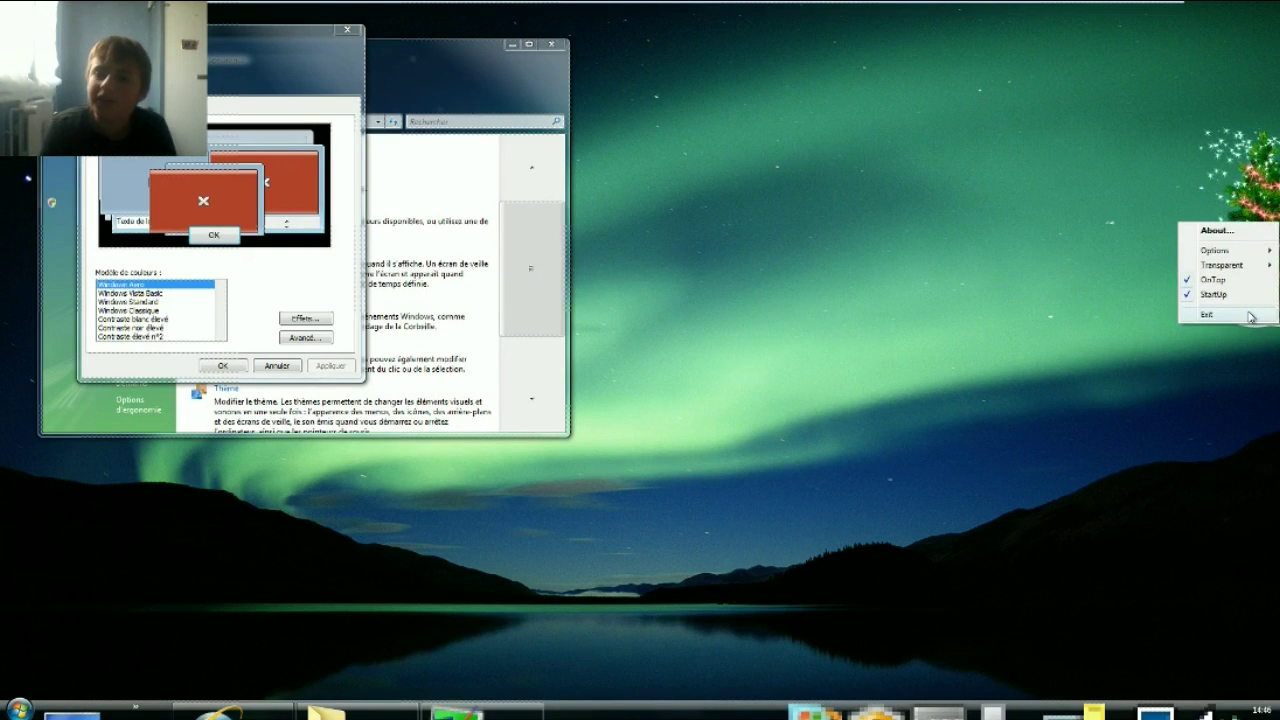
key(Return)
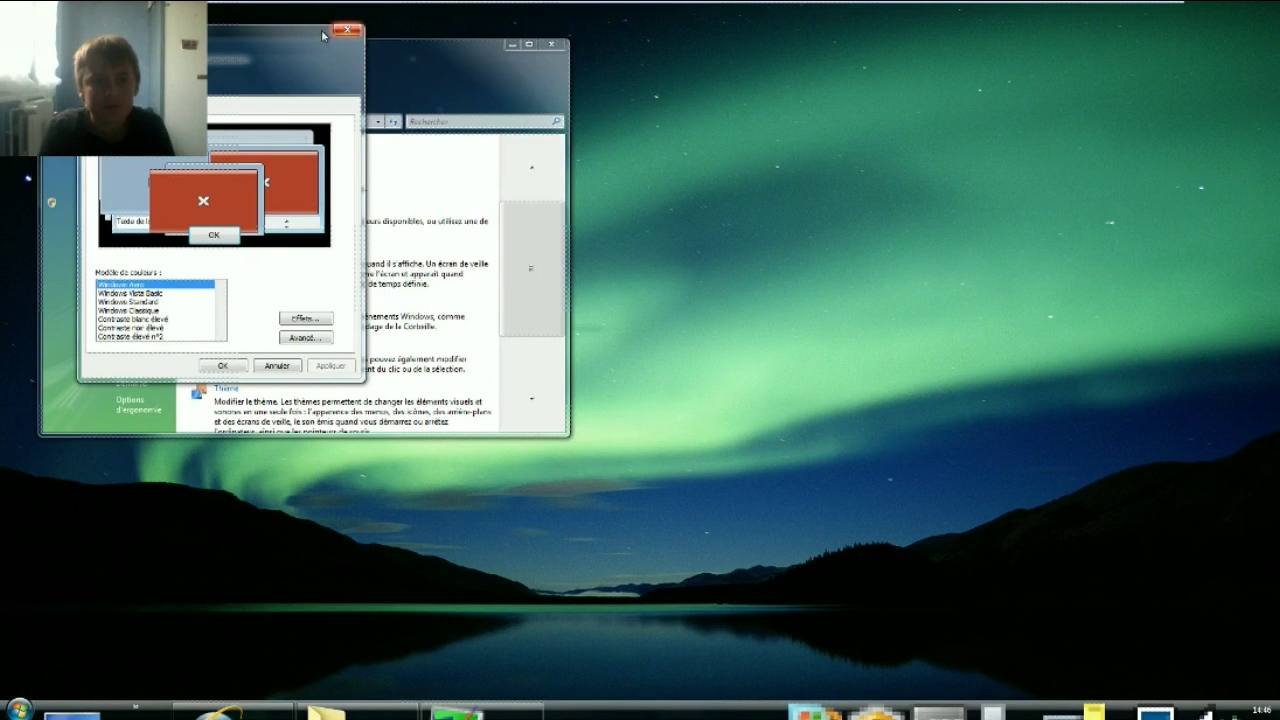
Move the Paramètres de l'apparence dialog away from the webcam area and close it.
mouse_move(326, 36)
mouse_down()
mouse_move(576, 52)
mouse_move(576, 106)
mouse_up()
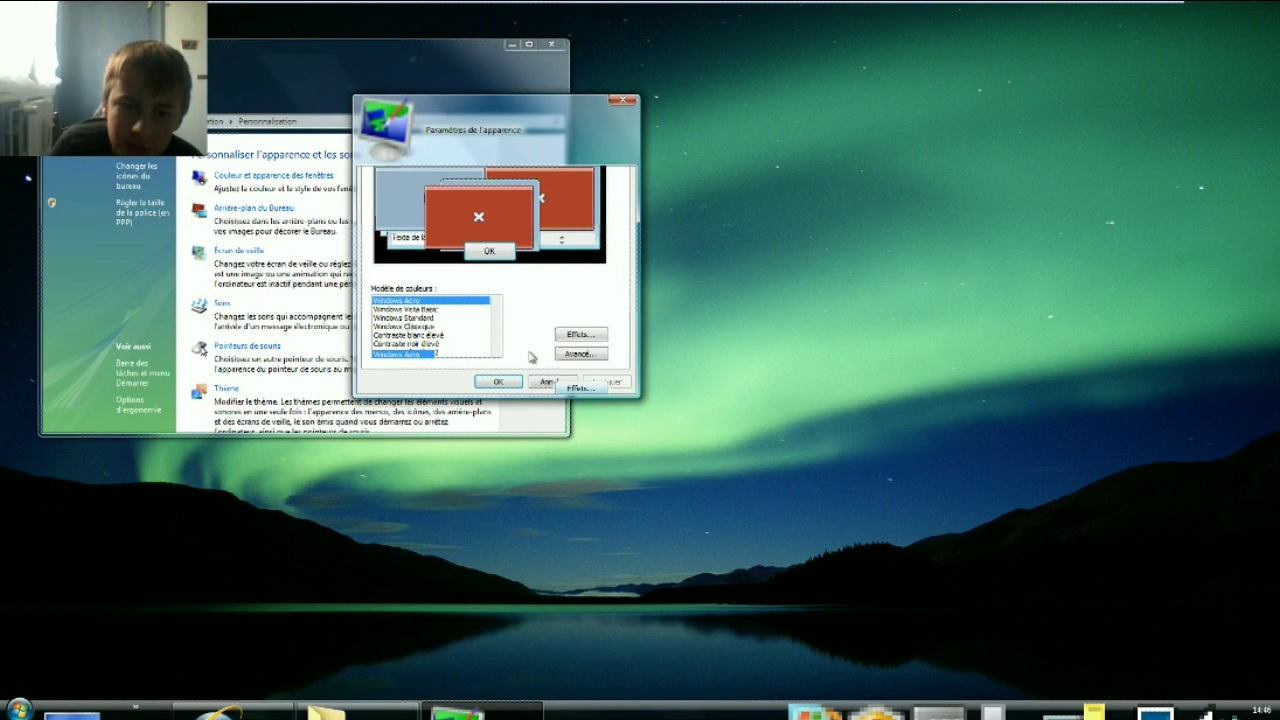
click(626, 104)
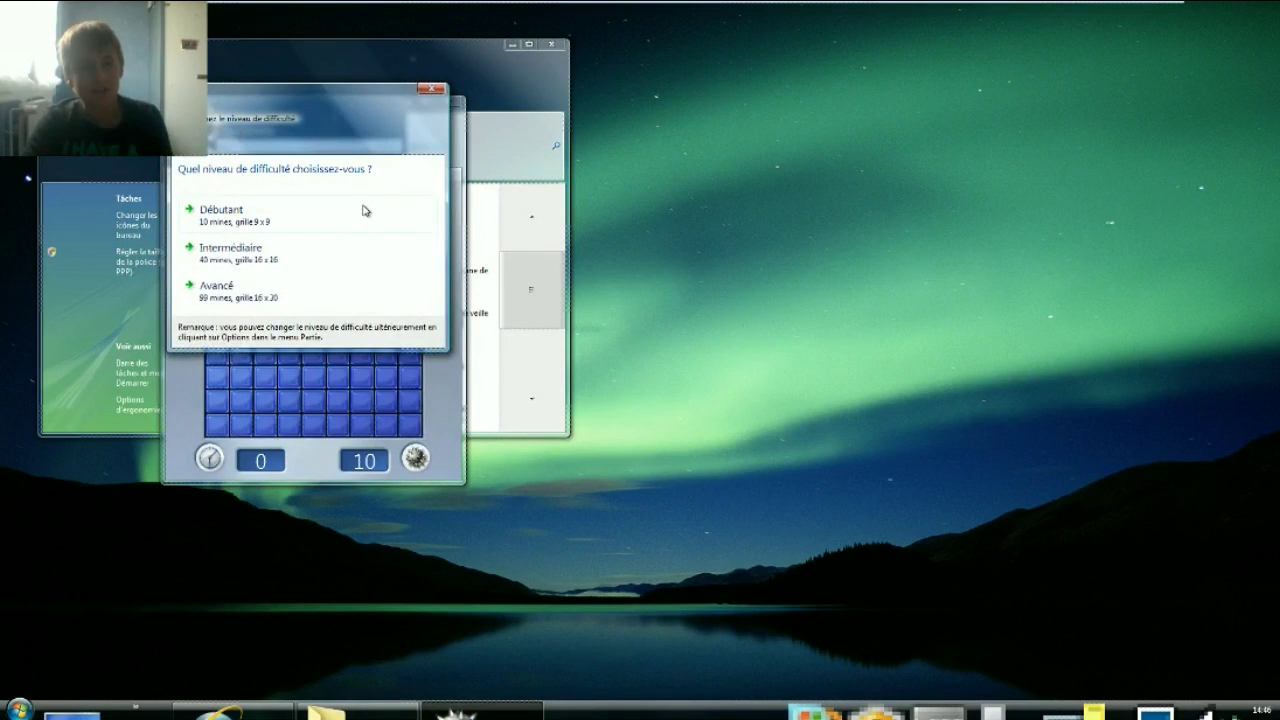
Choose the Débutant difficulty level in Démineur, and close the game and the Personnalisation window.
click(410, 212)
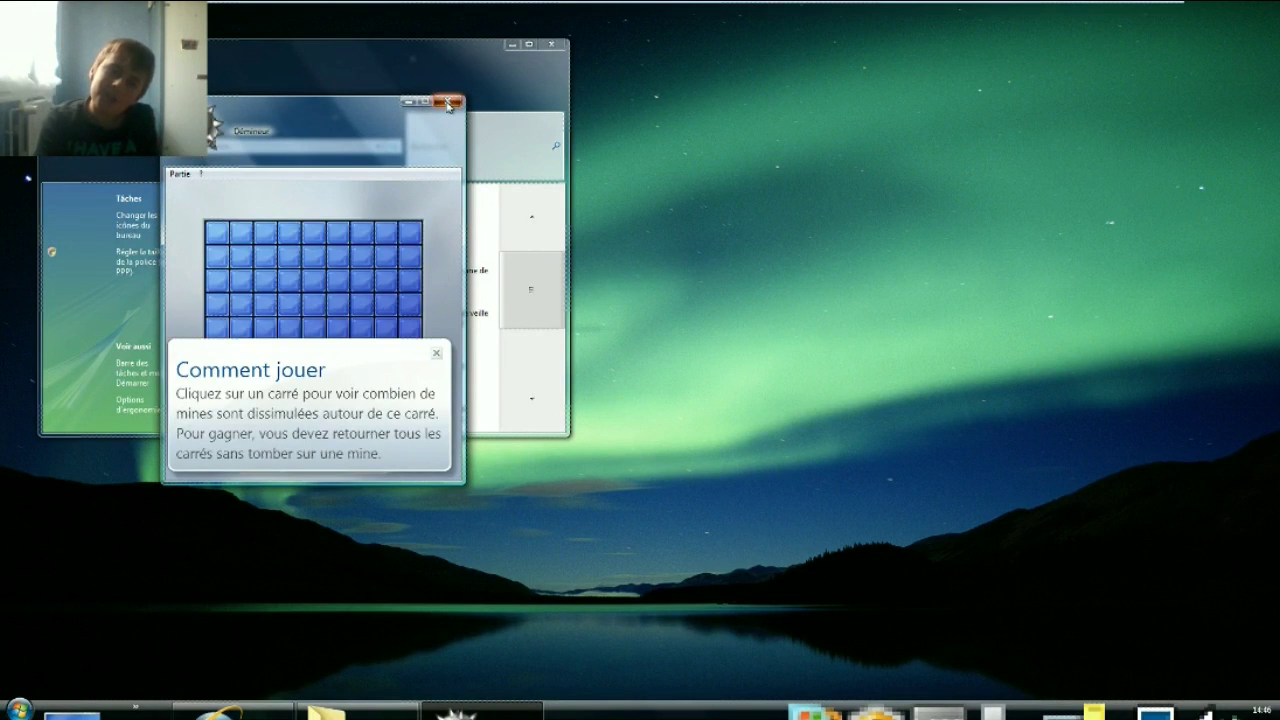
click(452, 101)
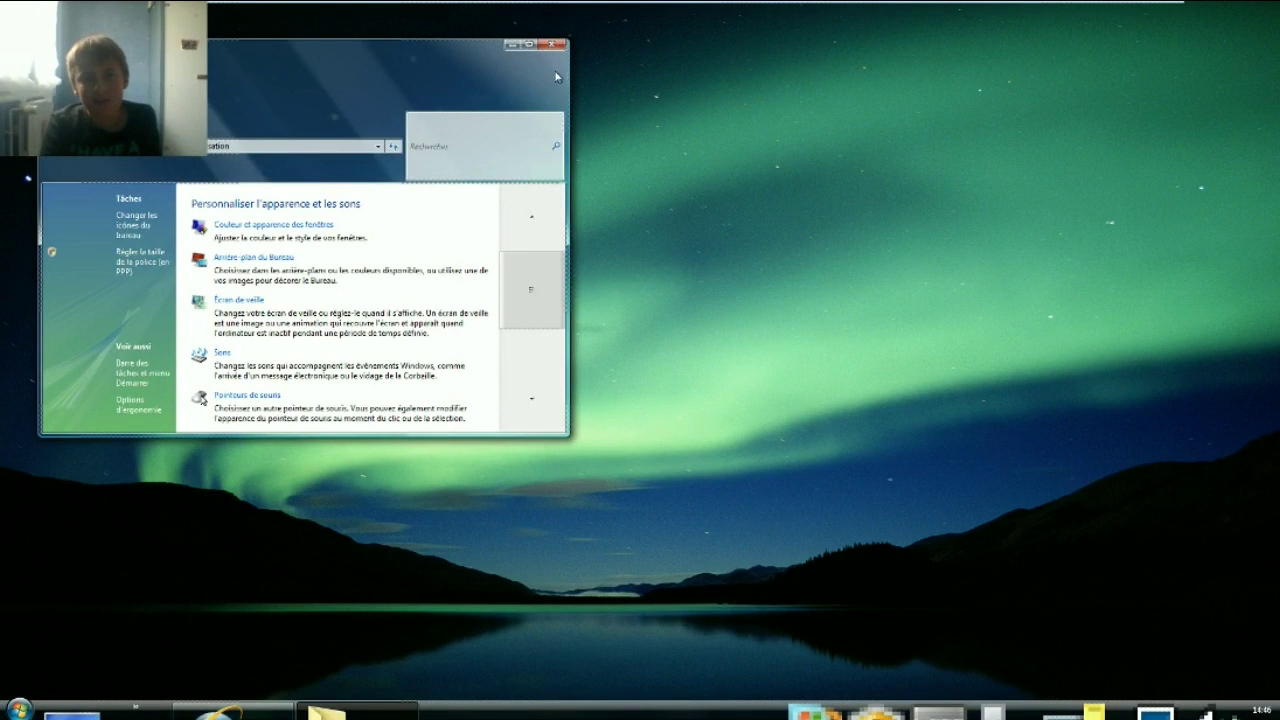
click(550, 44)
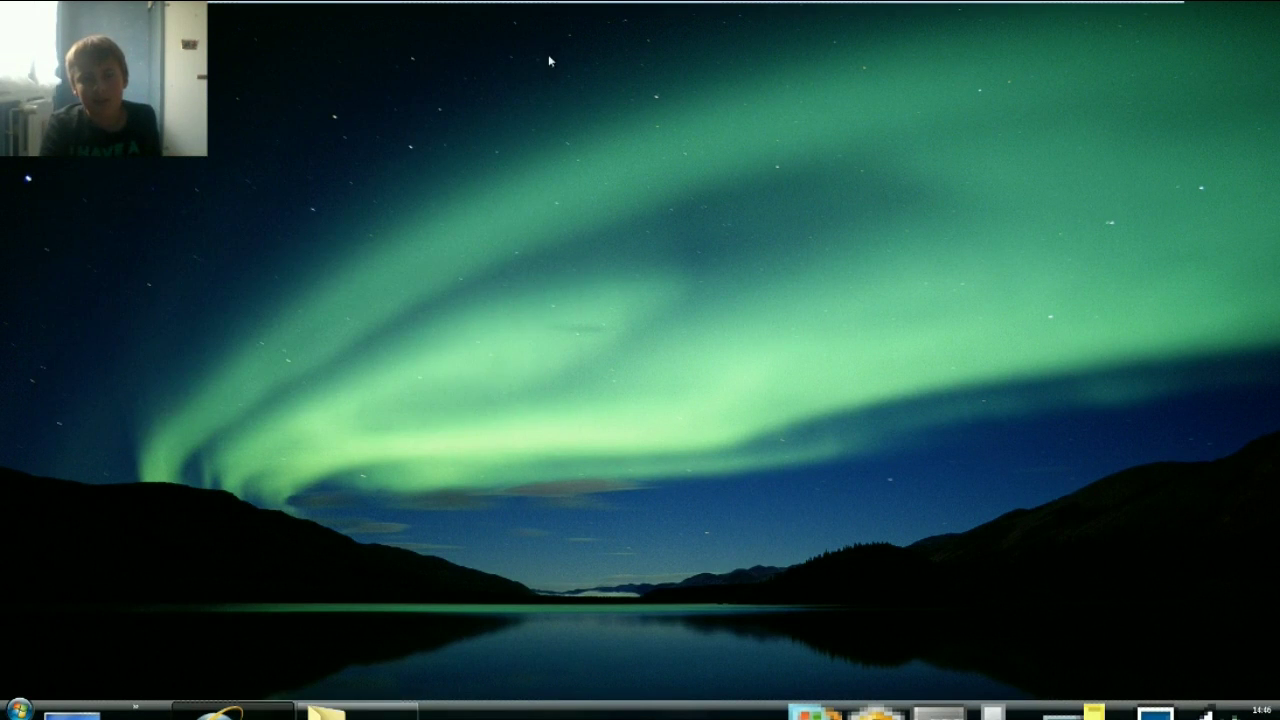
Bring up the Firefox installer download window and minimize the file copy dialog.
mouse_move(278, 715)
click(256, 714)
mouse_move(312, 678)
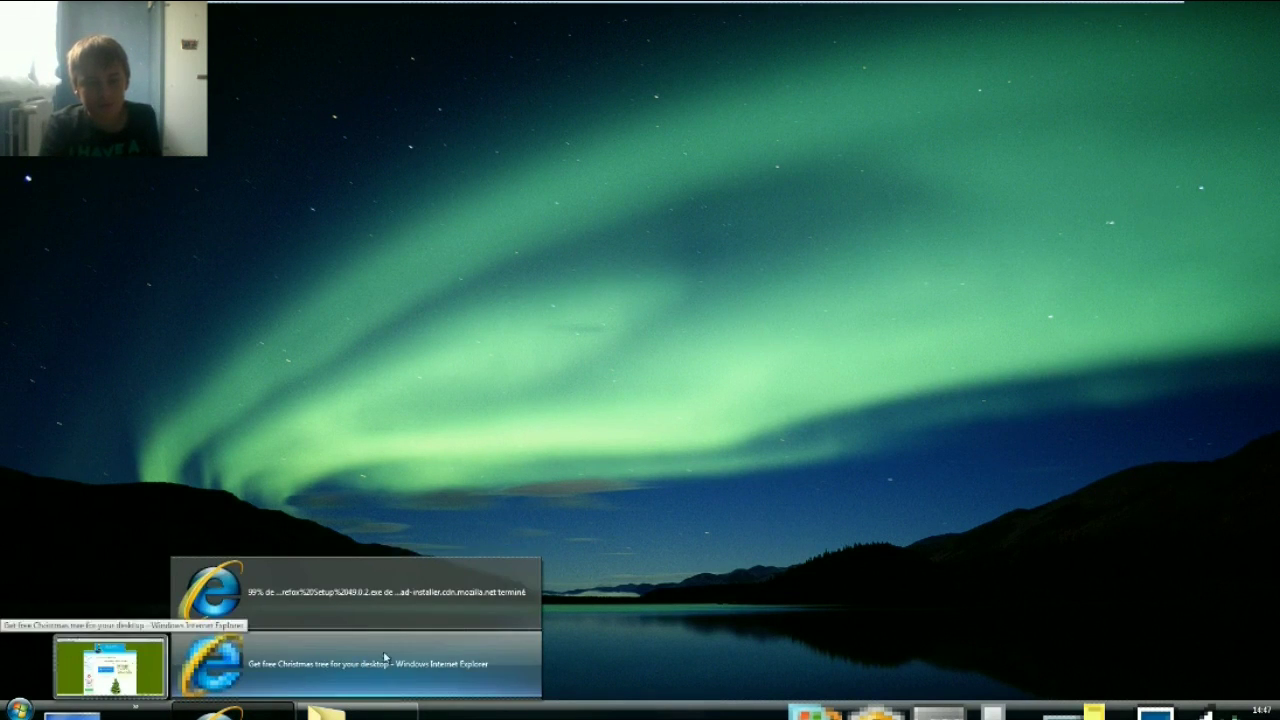
click(370, 596)
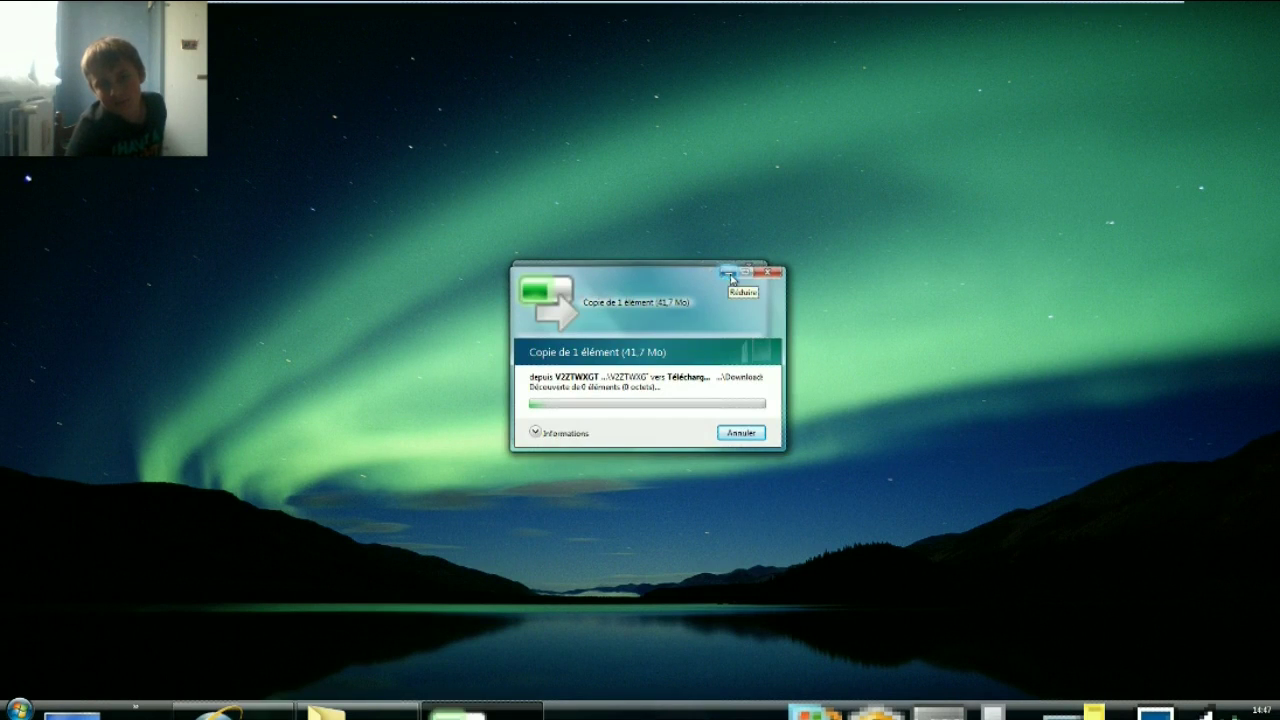
click(727, 275)
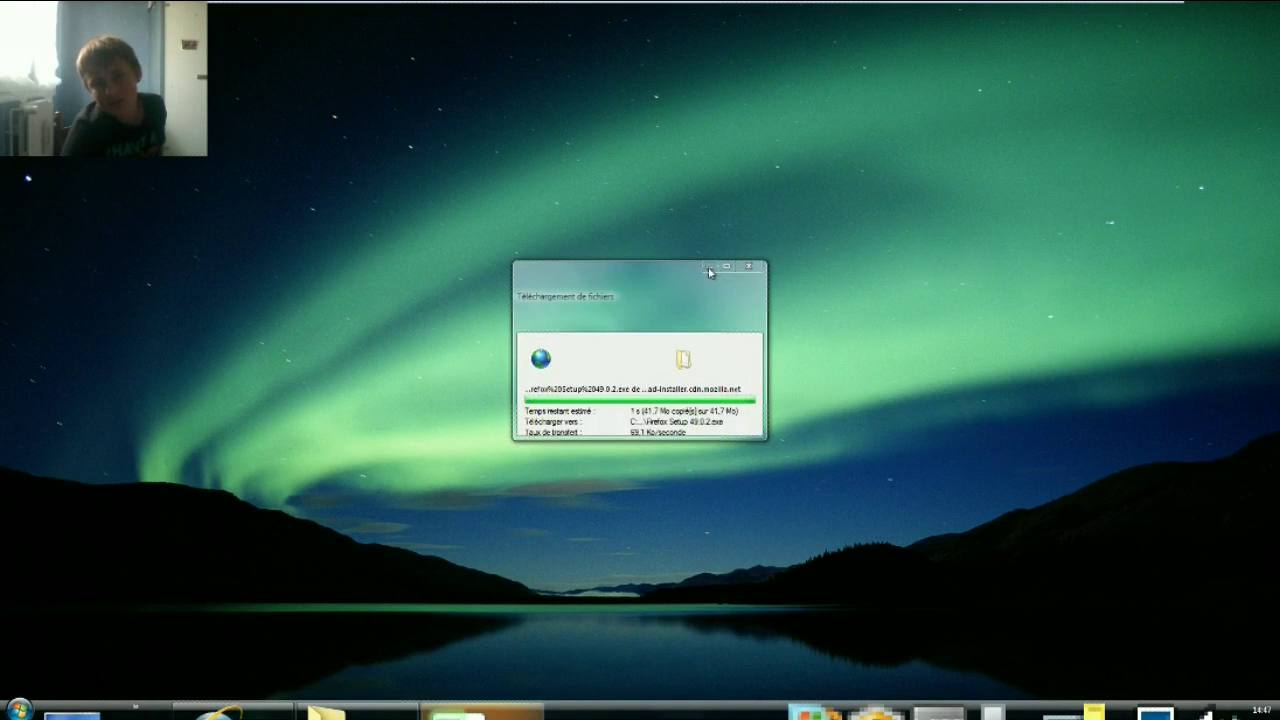
Reopen the desktop's Personnalisation settings and go through Couleur et apparence des fenêtres to the classic Paramètres de l'apparence dialog.
right_click(407, 305)
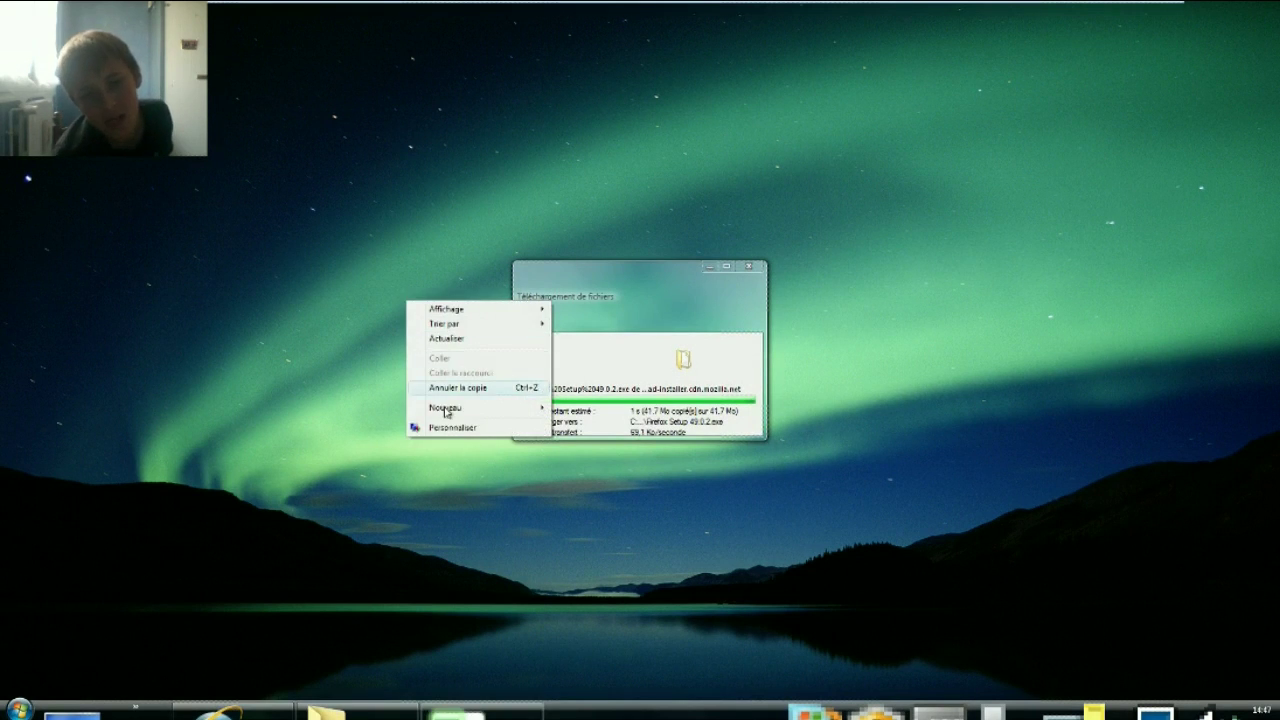
click(481, 429)
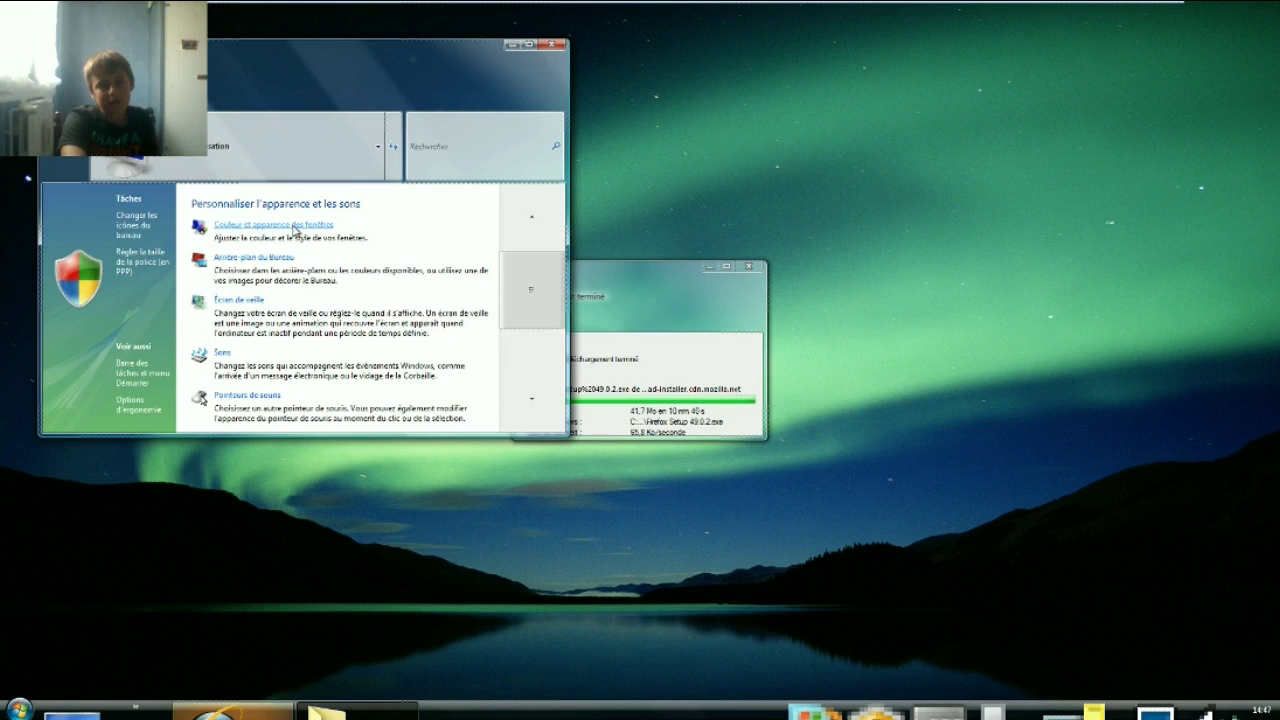
click(295, 226)
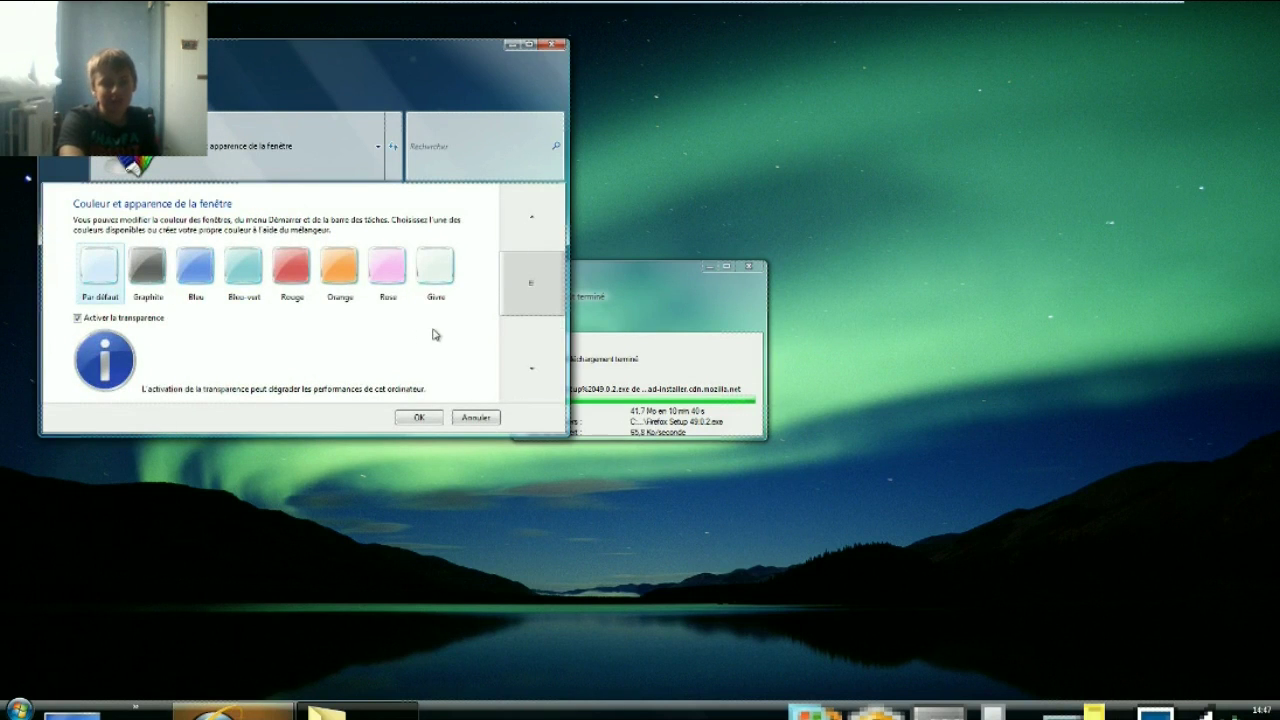
scroll(528, 336, down, 1)
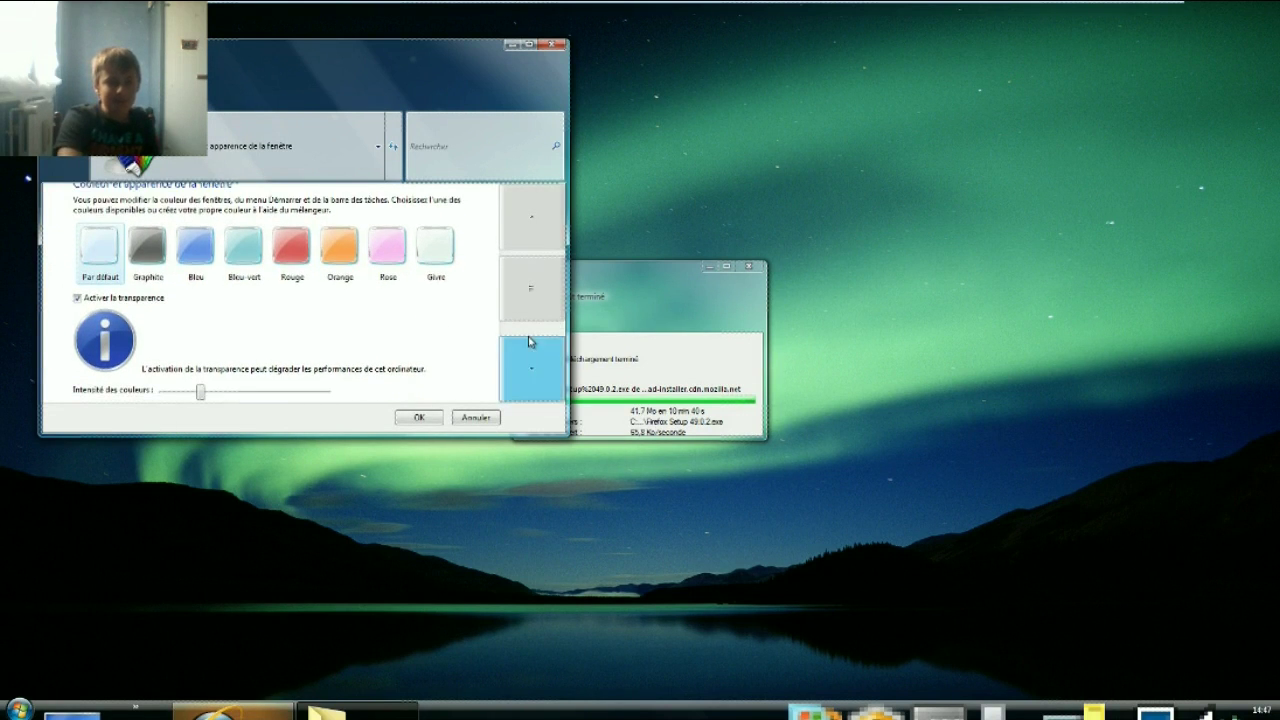
scroll(443, 467, down, 1)
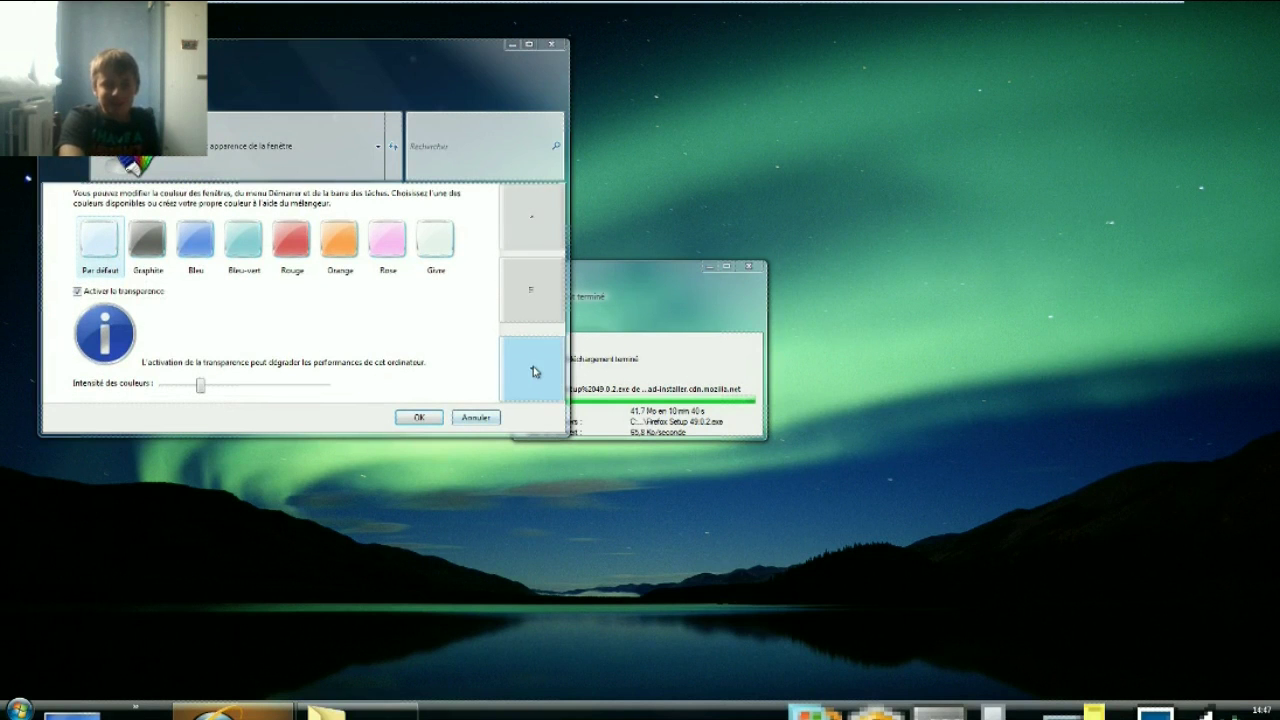
scroll(533, 370, down, 1)
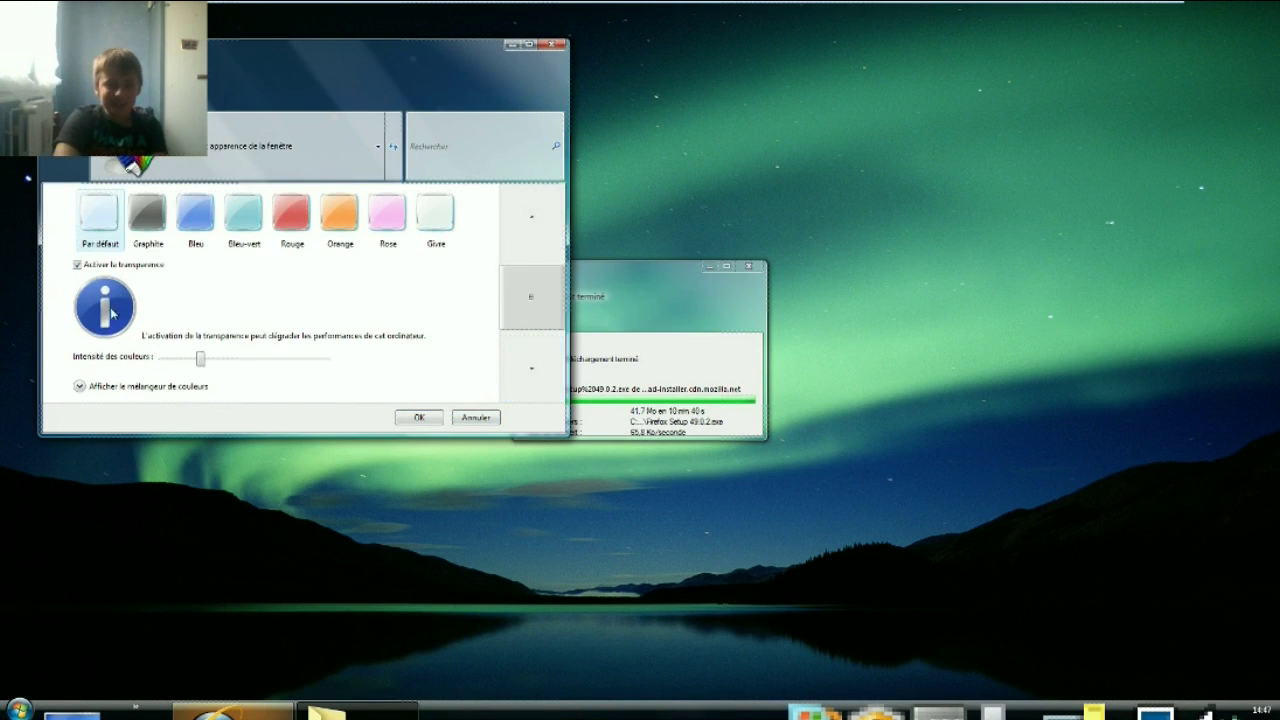
scroll(376, 337, down, 1)
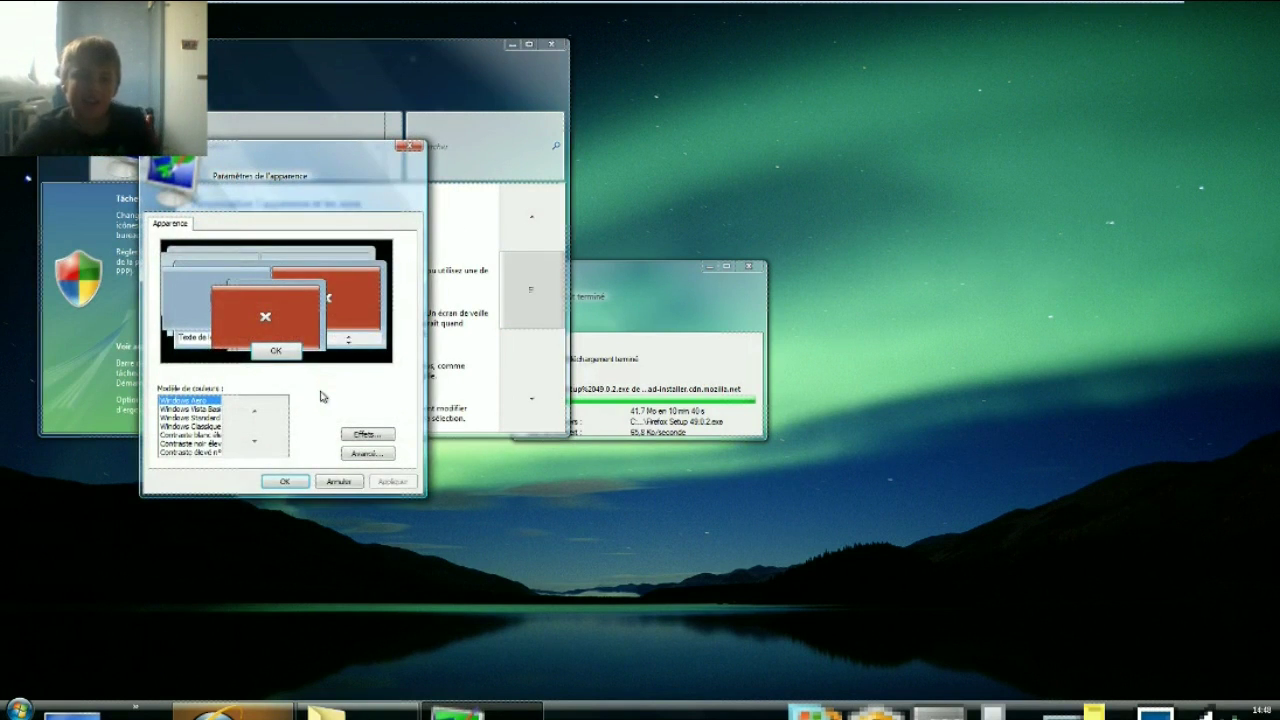
Look through the Effets options and the active and inactive title bar entries in the advanced appearance settings.
click(367, 434)
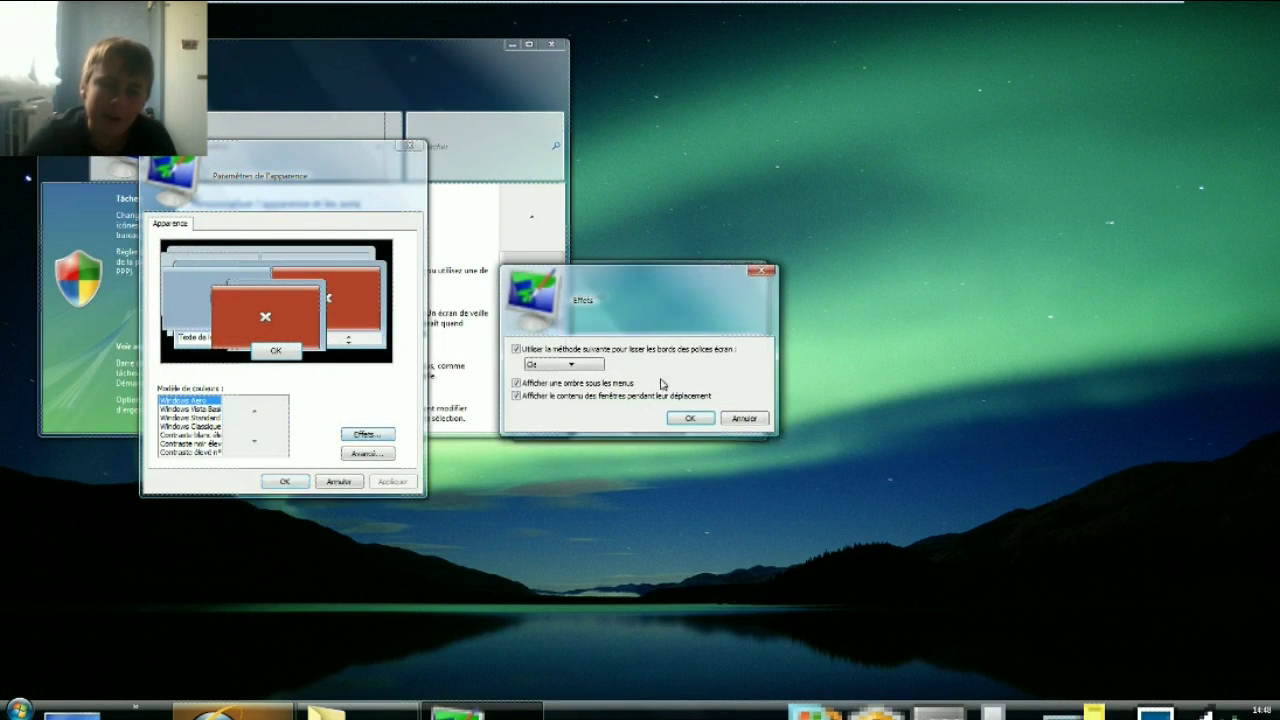
click(735, 417)
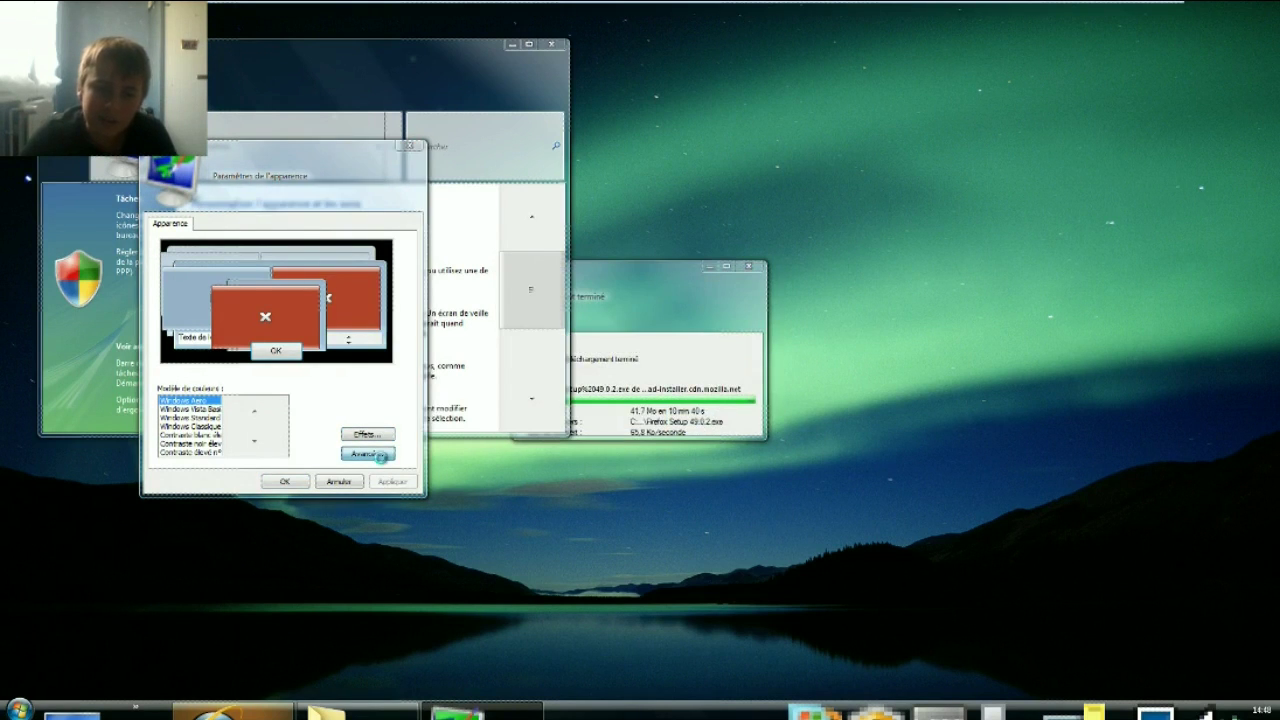
click(388, 456)
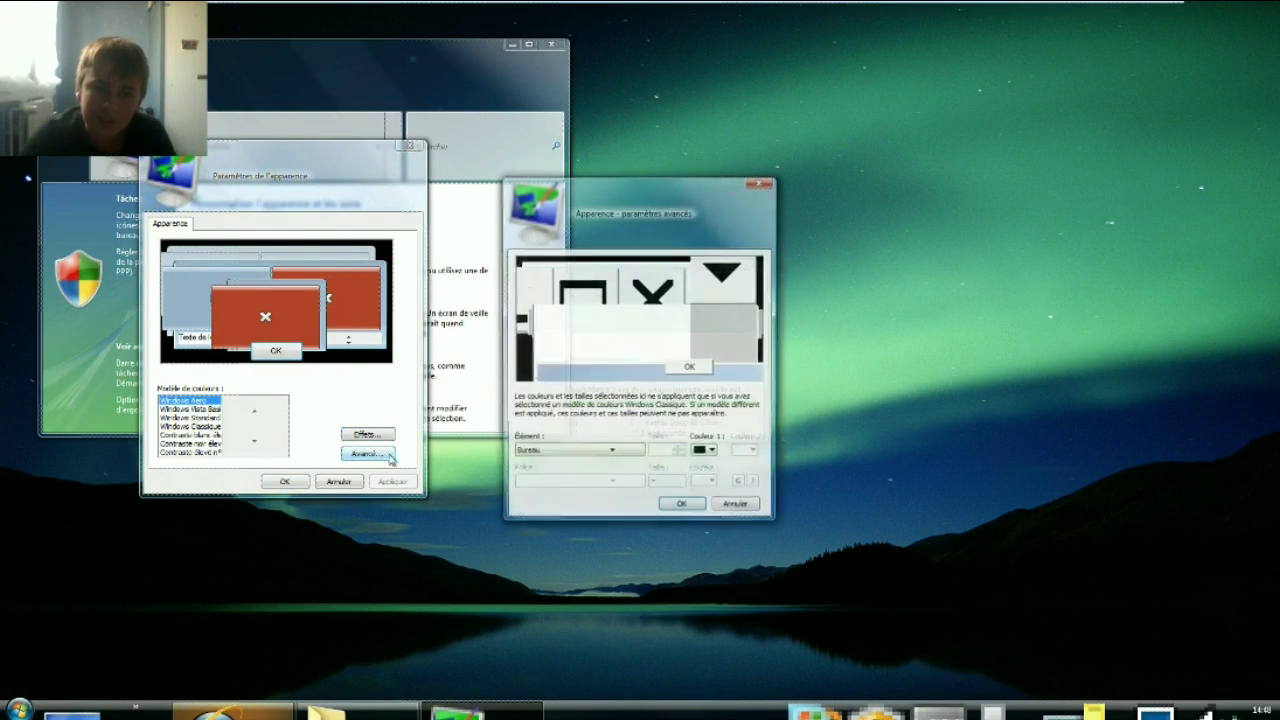
click(643, 451)
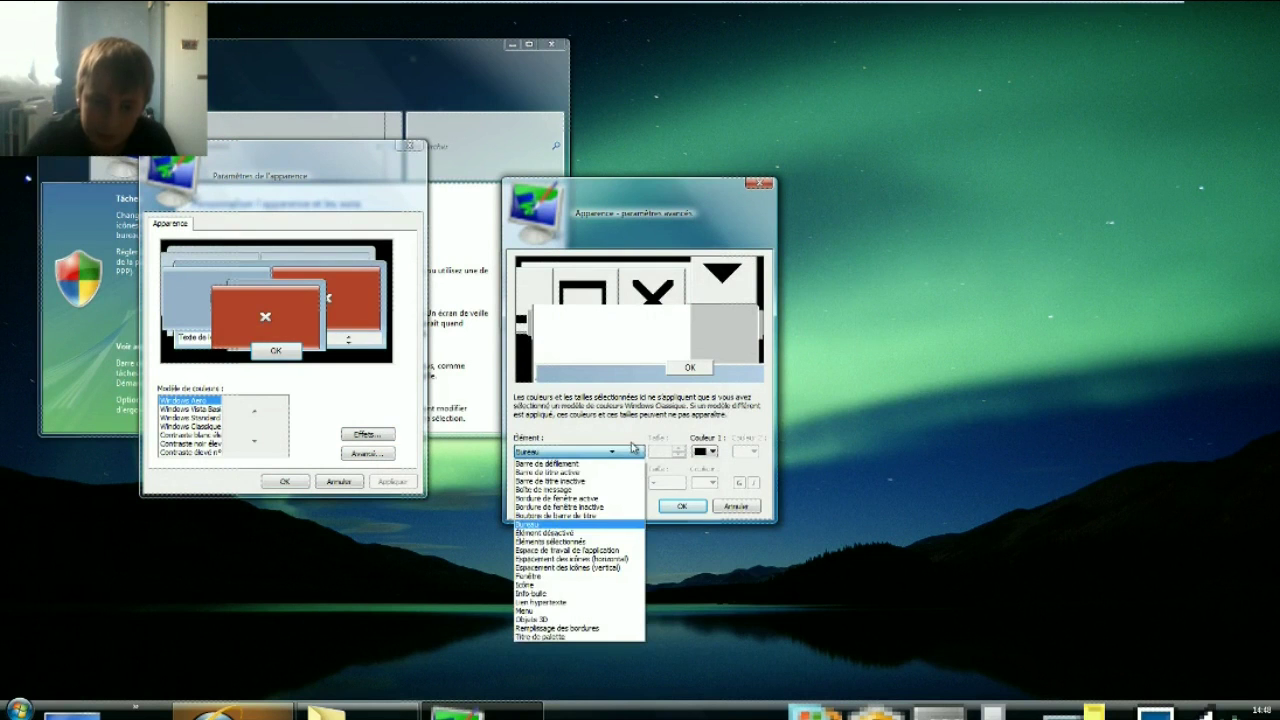
click(623, 474)
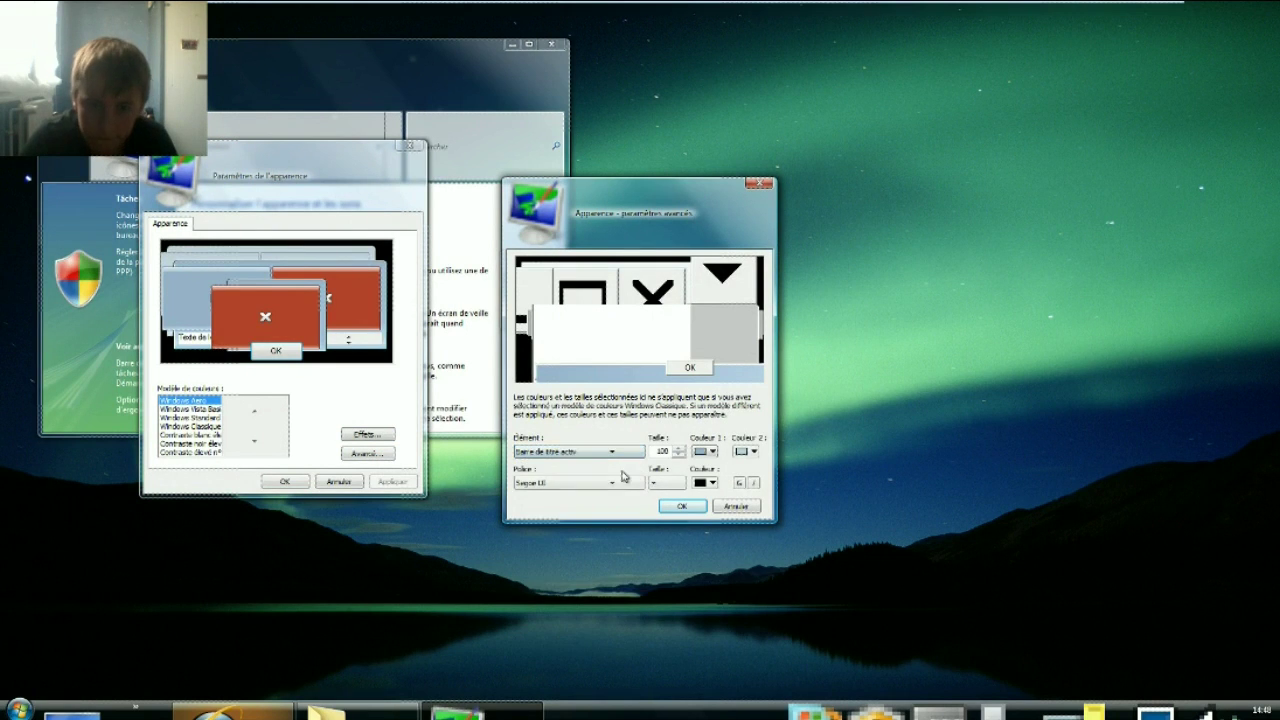
click(643, 452)
click(617, 461)
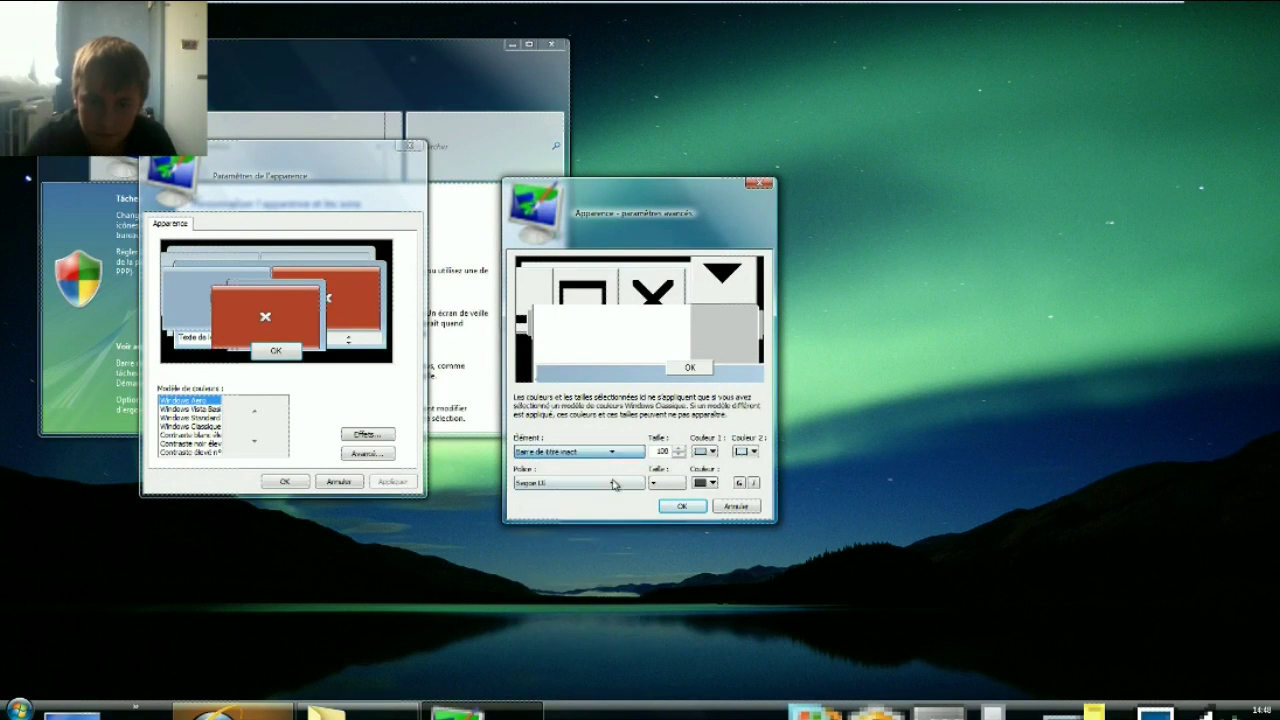
click(617, 460)
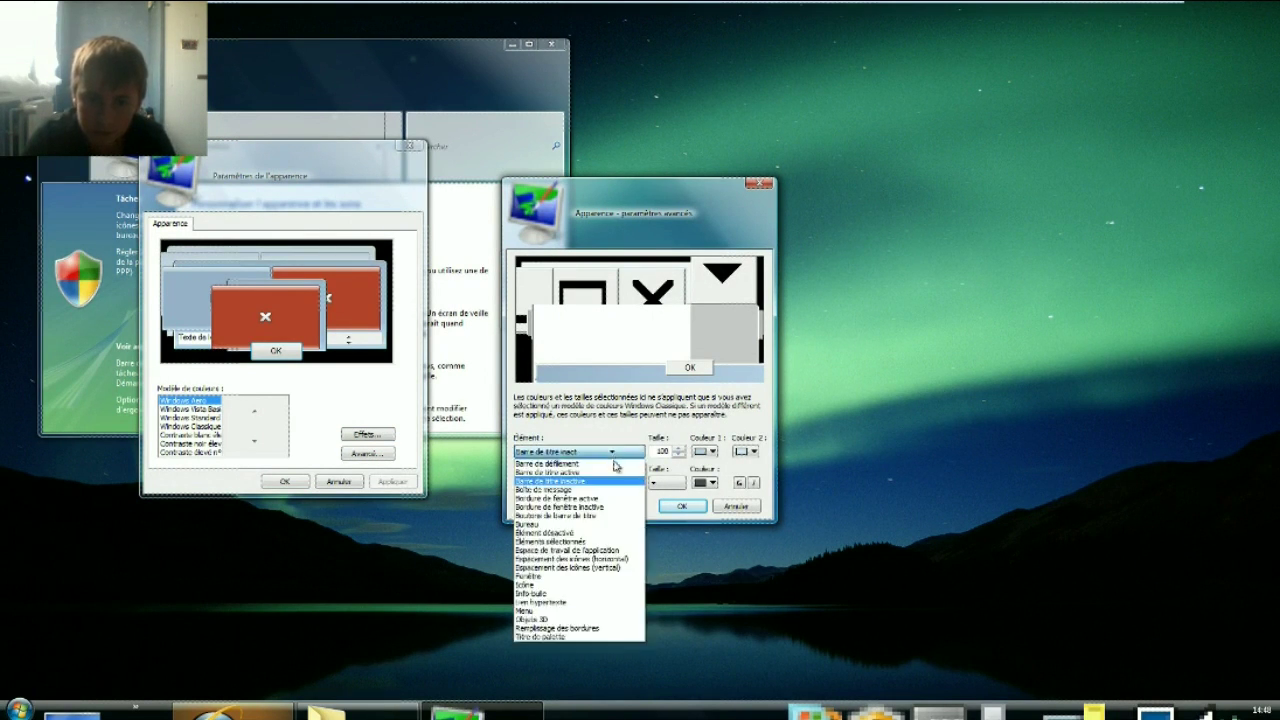
click(690, 512)
click(681, 506)
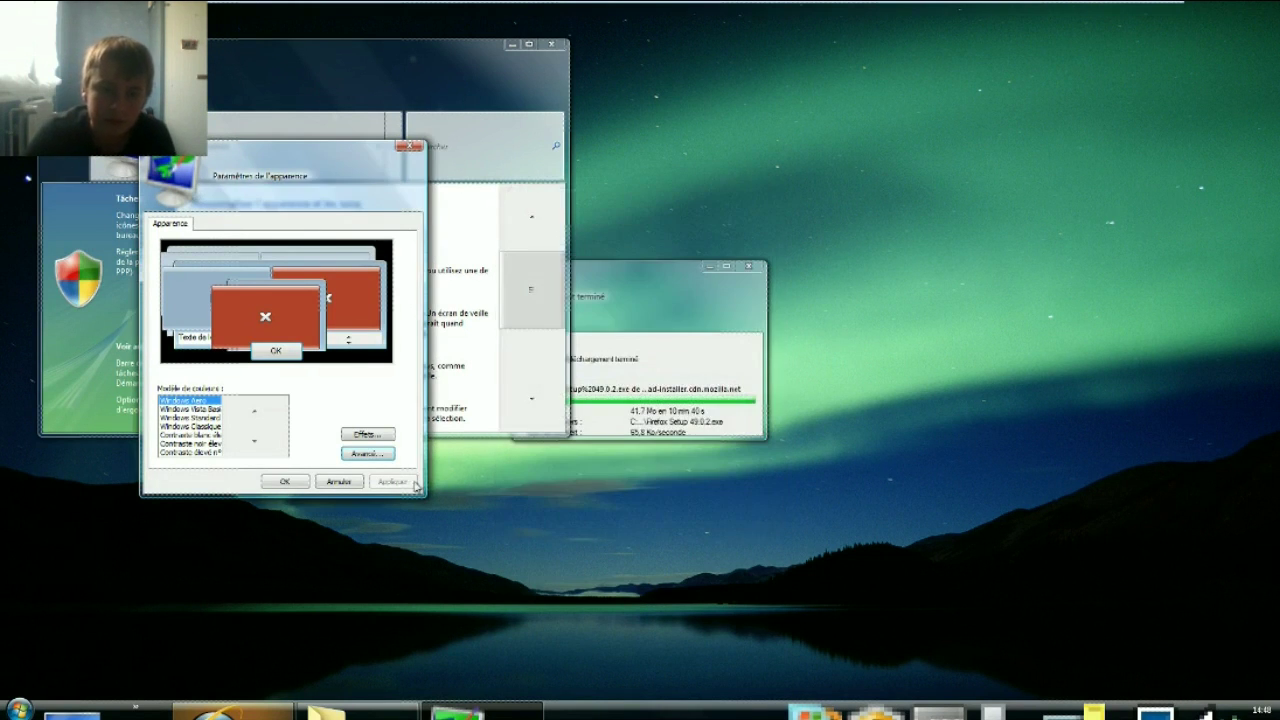
click(385, 458)
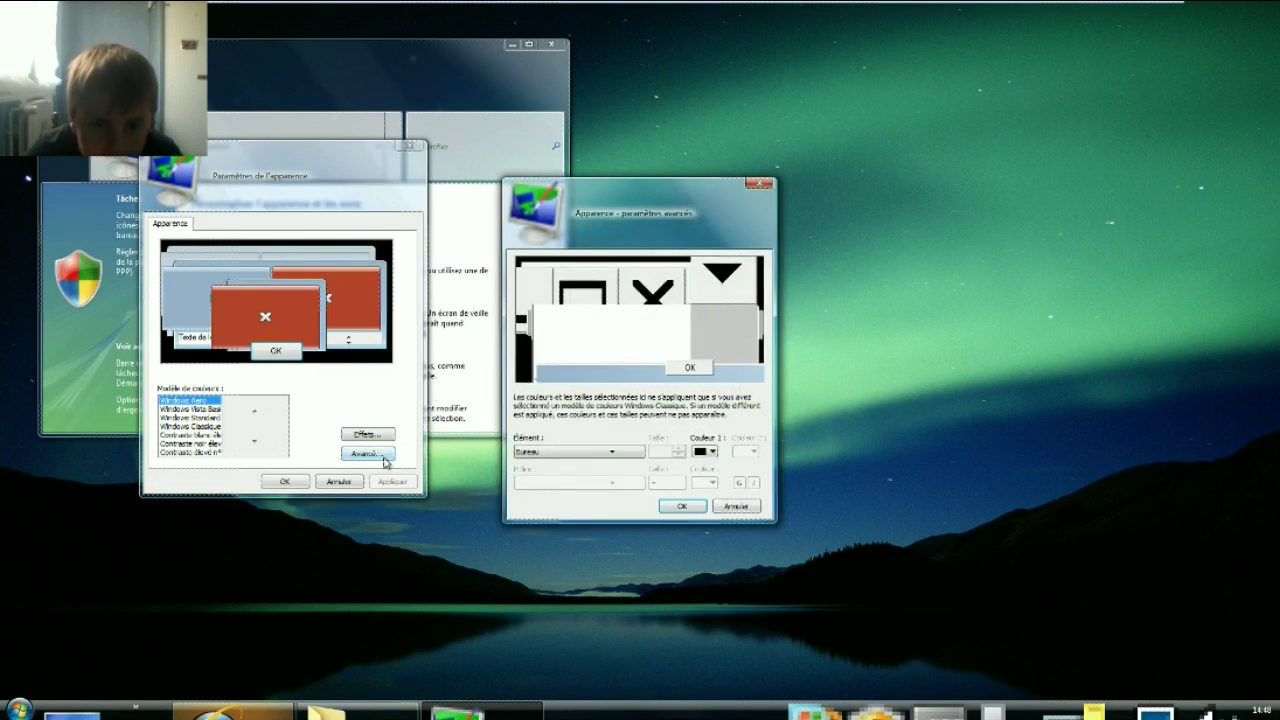
click(613, 451)
click(615, 452)
click(736, 506)
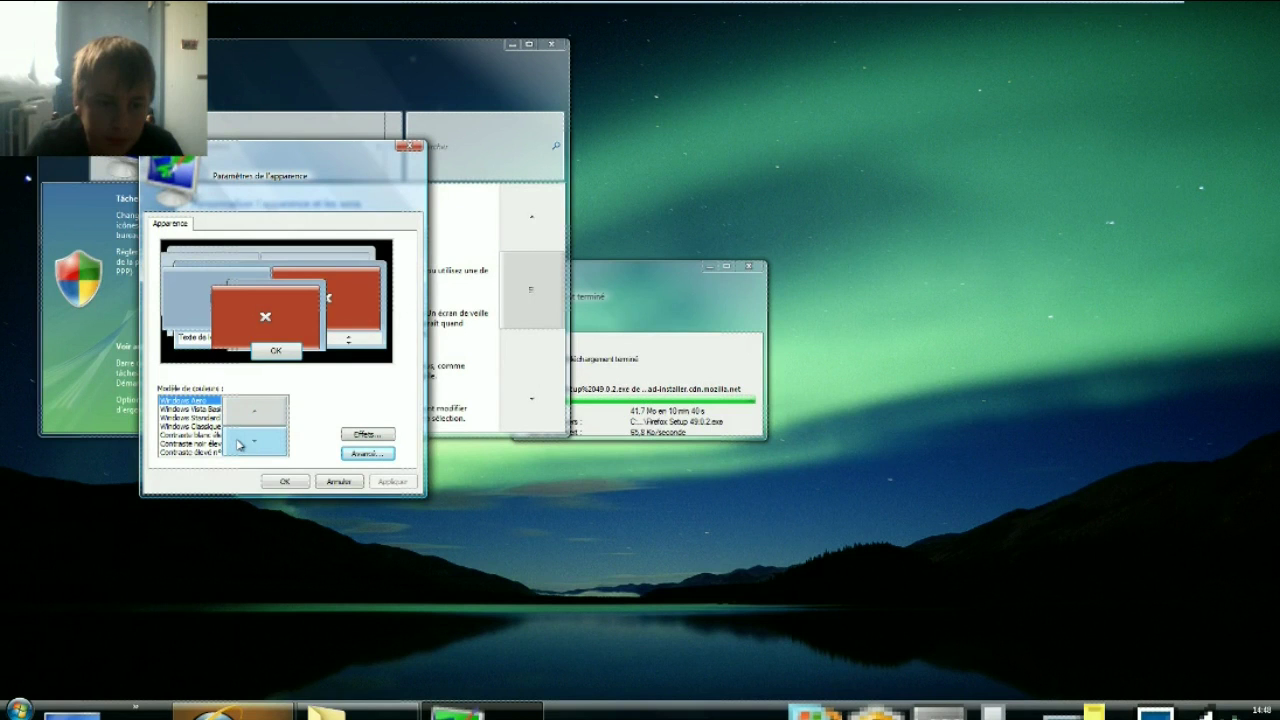
click(185, 409)
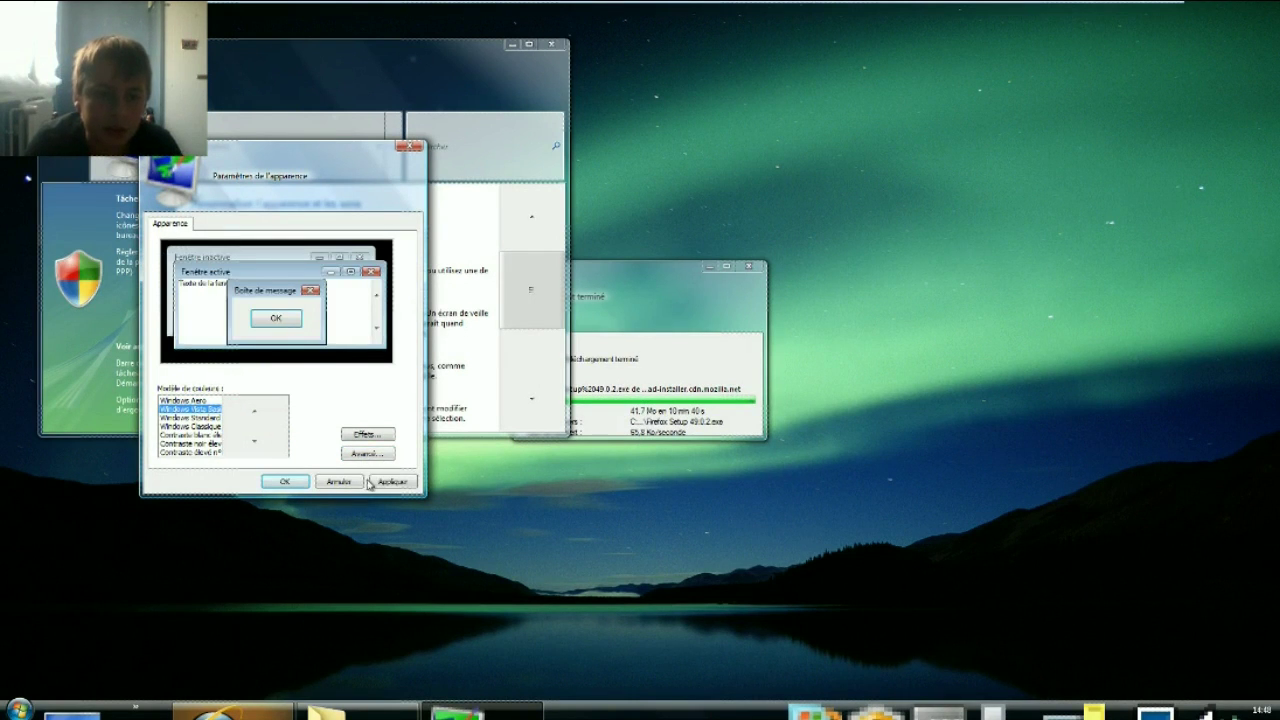
click(187, 401)
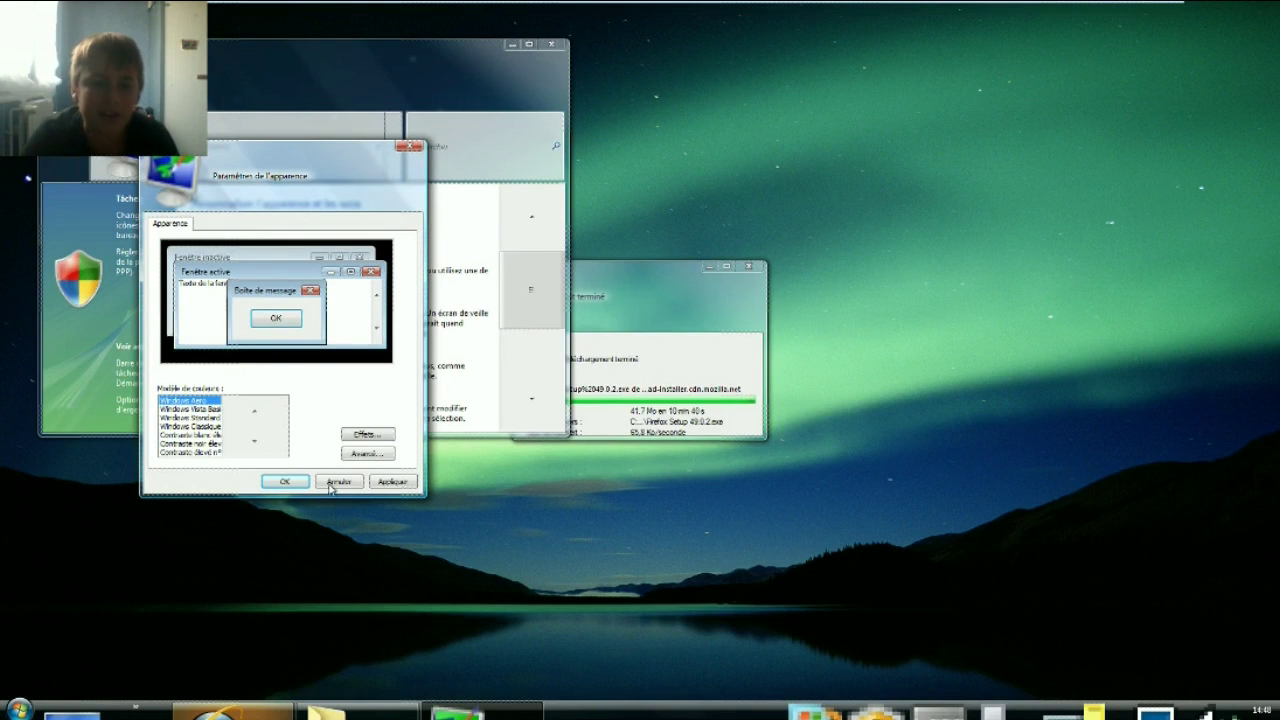
Select the basic Windows Vista colour scheme and set its active title bar size to 100 in the advanced appearance settings.
click(208, 409)
click(364, 455)
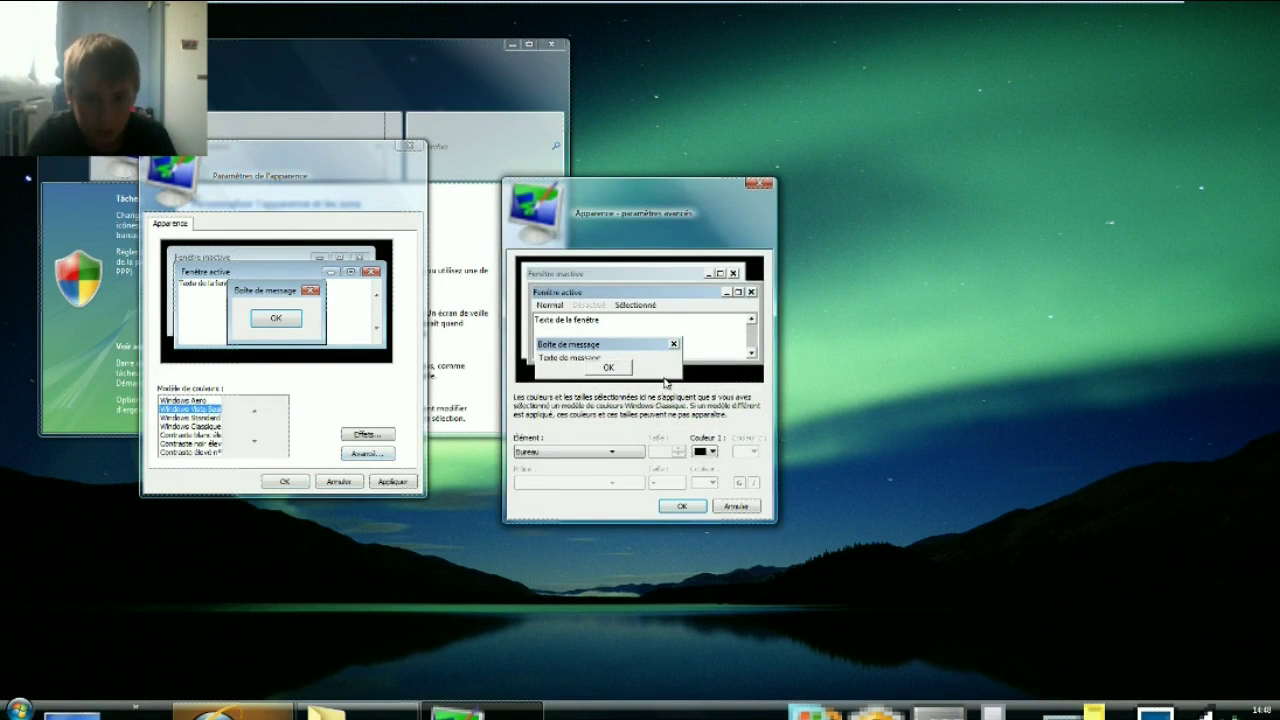
click(602, 457)
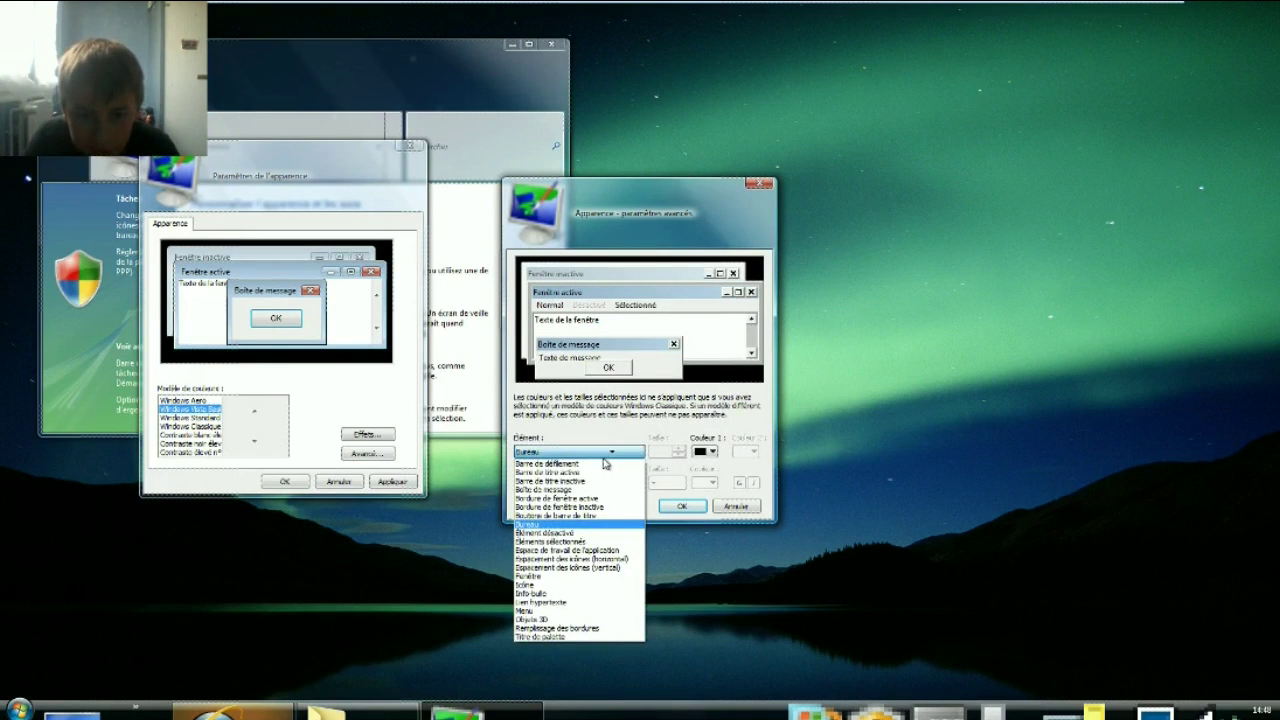
click(604, 466)
click(618, 453)
click(618, 473)
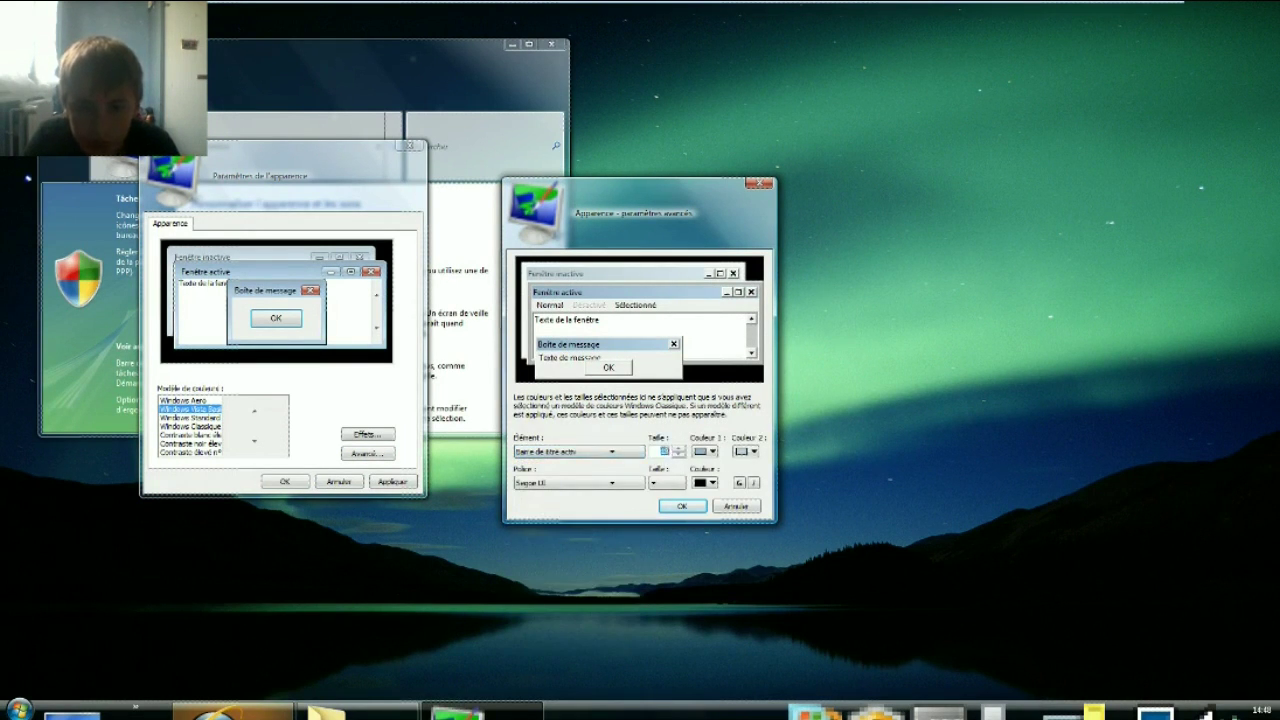
text(100)
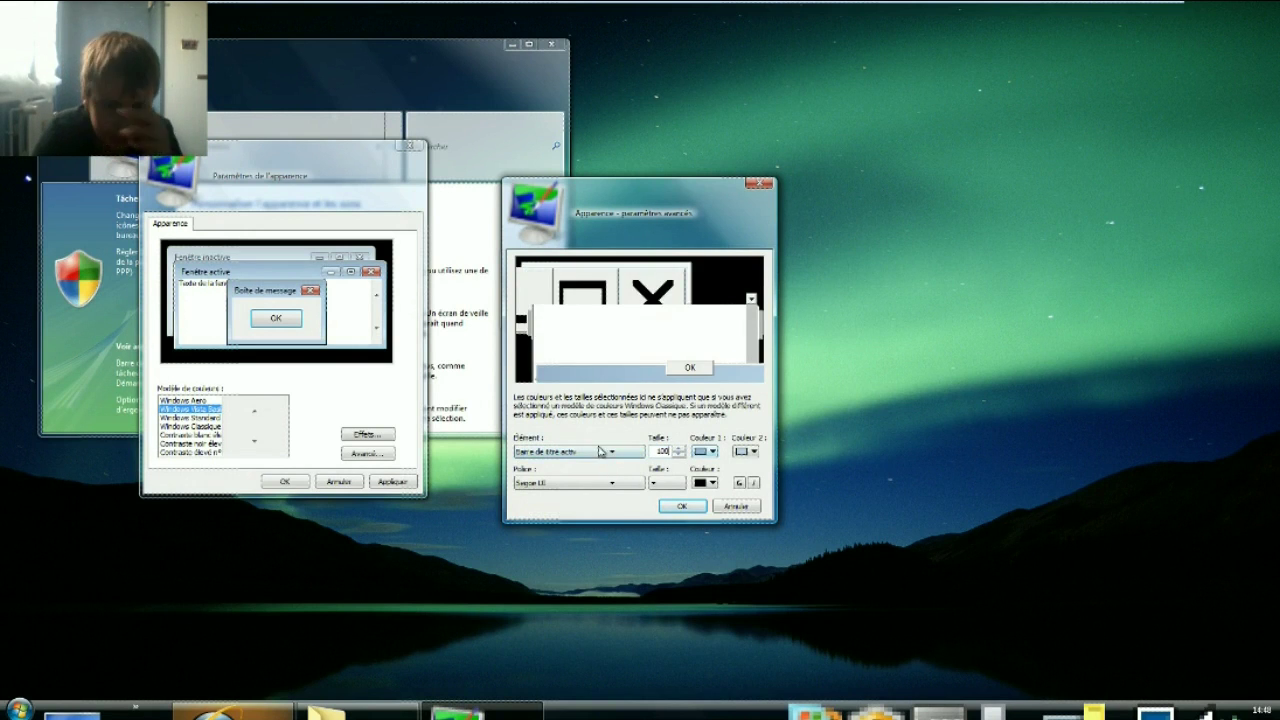
Set the scroll bar (Barre de défilement) size to 100, confirm the advanced settings and apply the appearance changes.
click(600, 452)
click(645, 465)
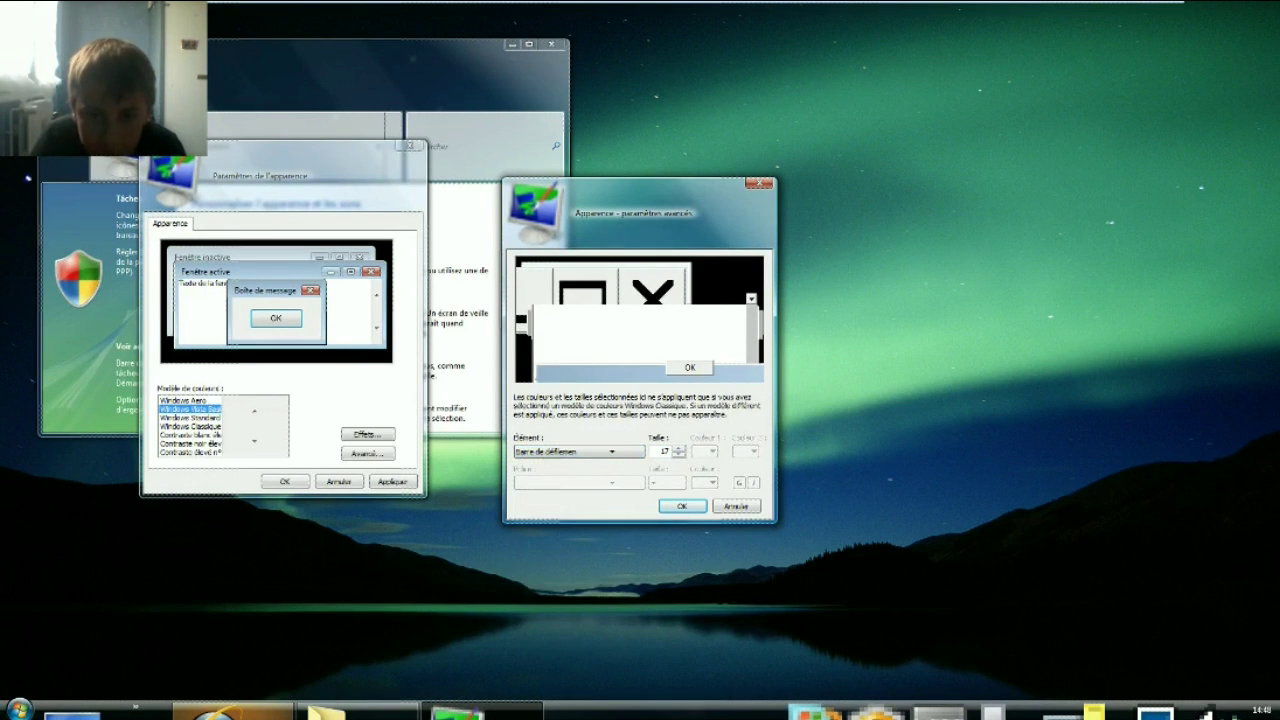
text(100)
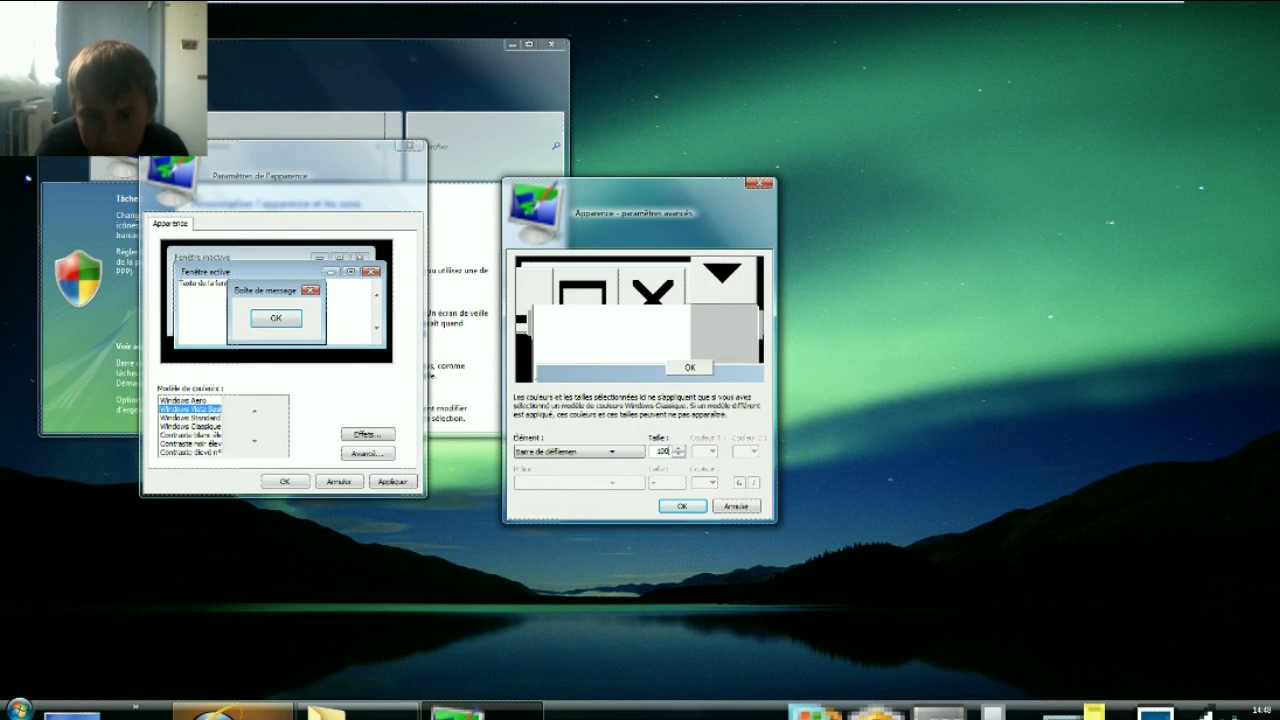
key(Return)
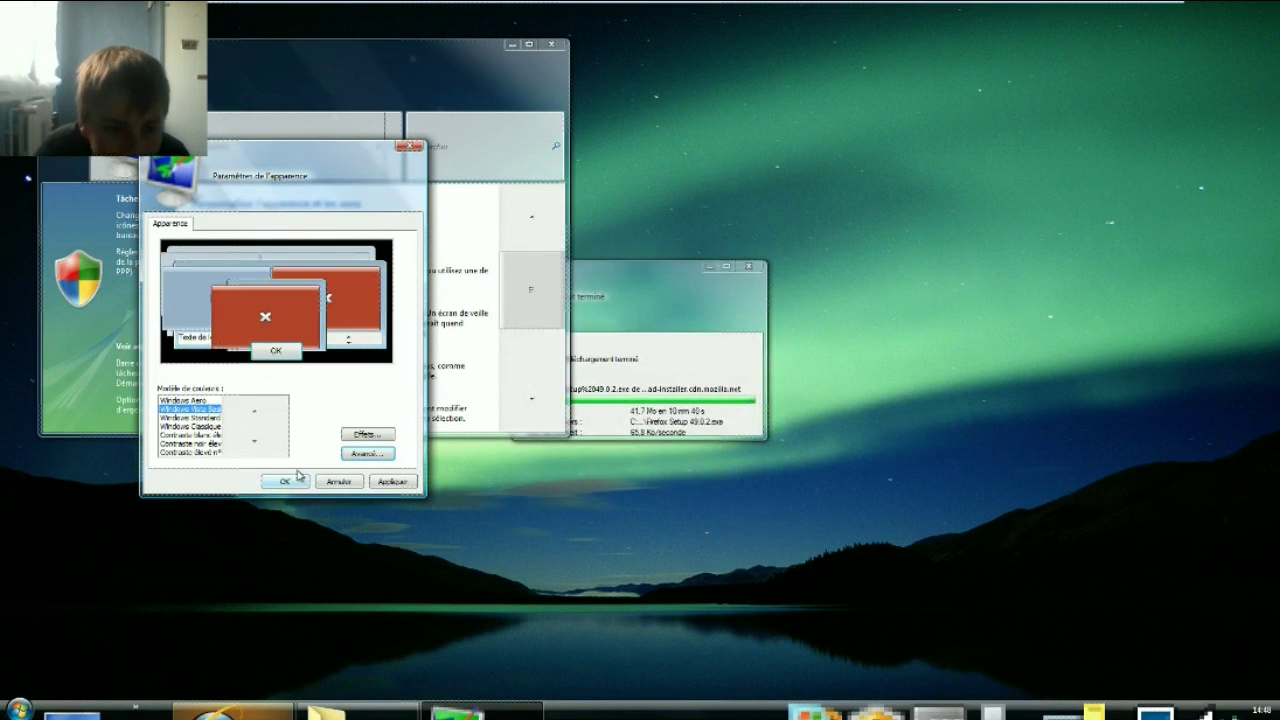
click(377, 483)
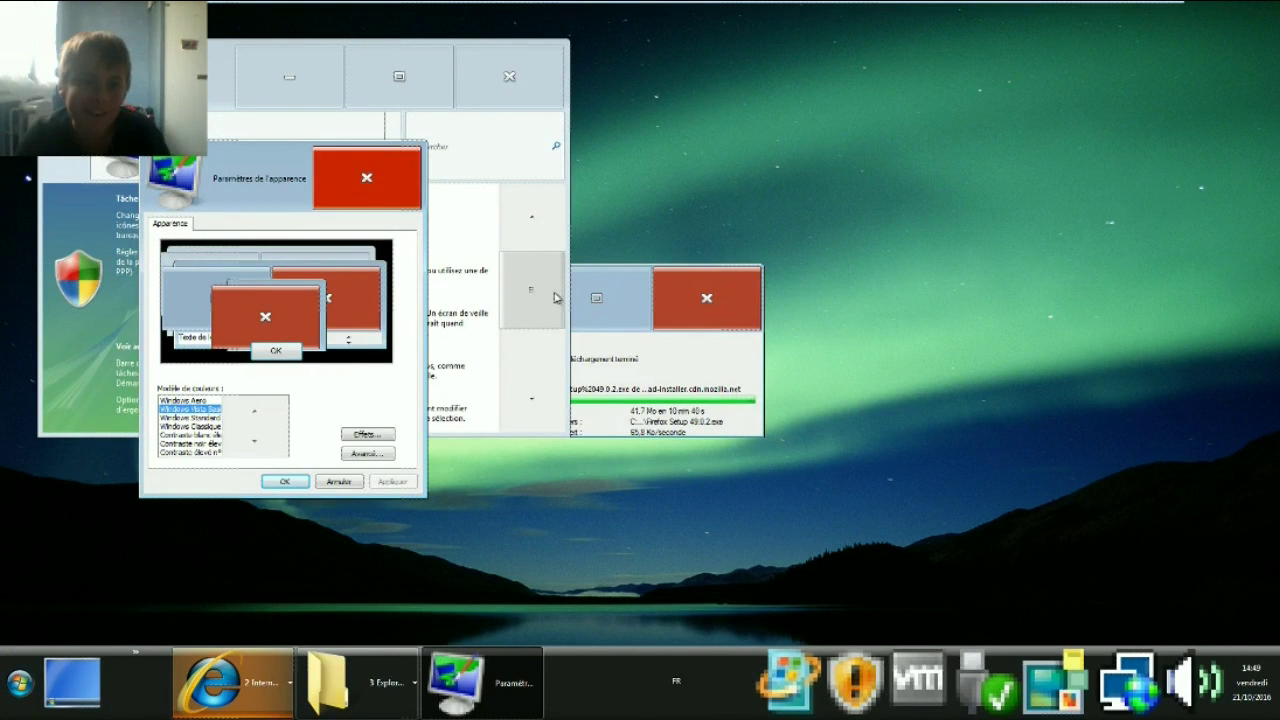
Minimize and restore the Personnalisation window to try out the enlarged window buttons and taskbar.
click(292, 60)
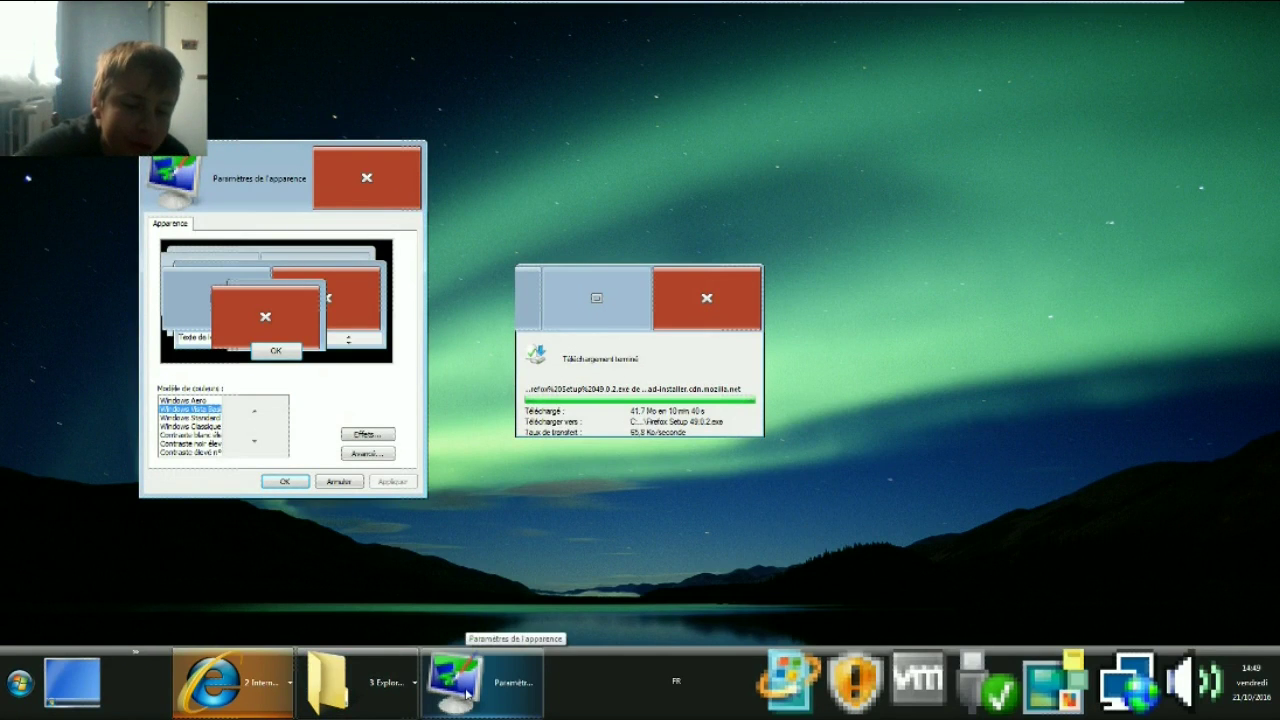
click(232, 682)
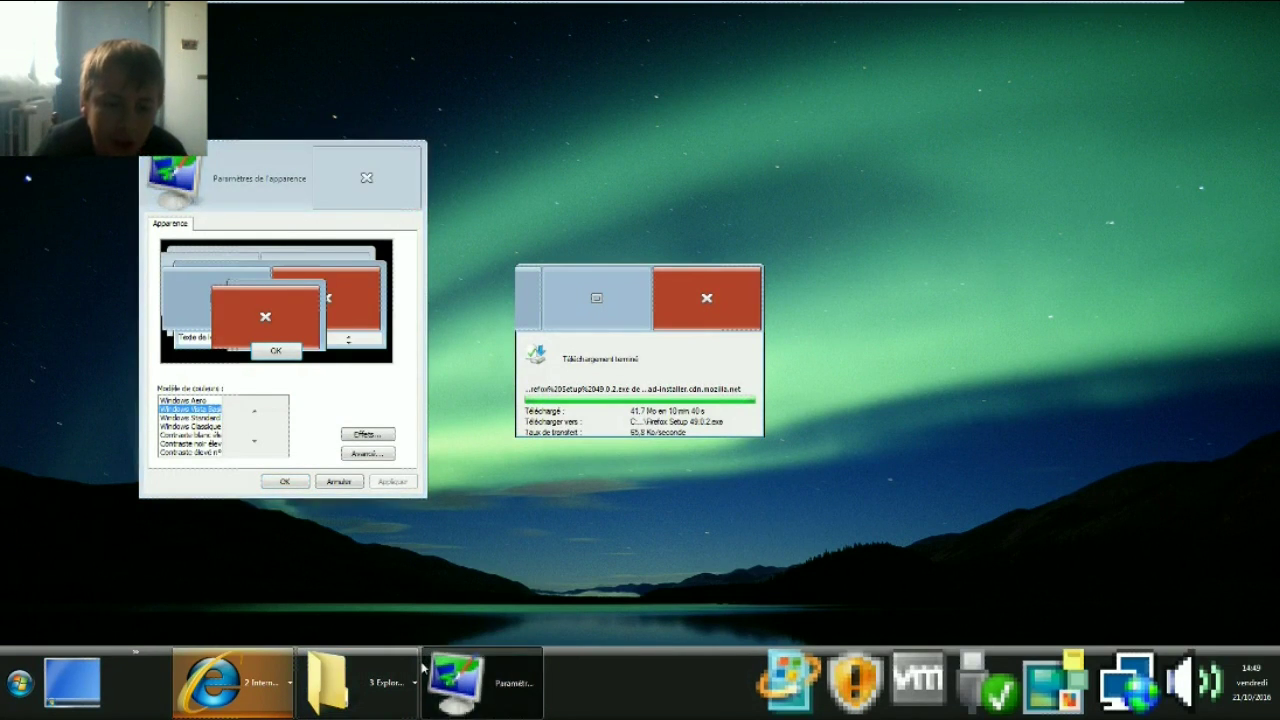
click(356, 682)
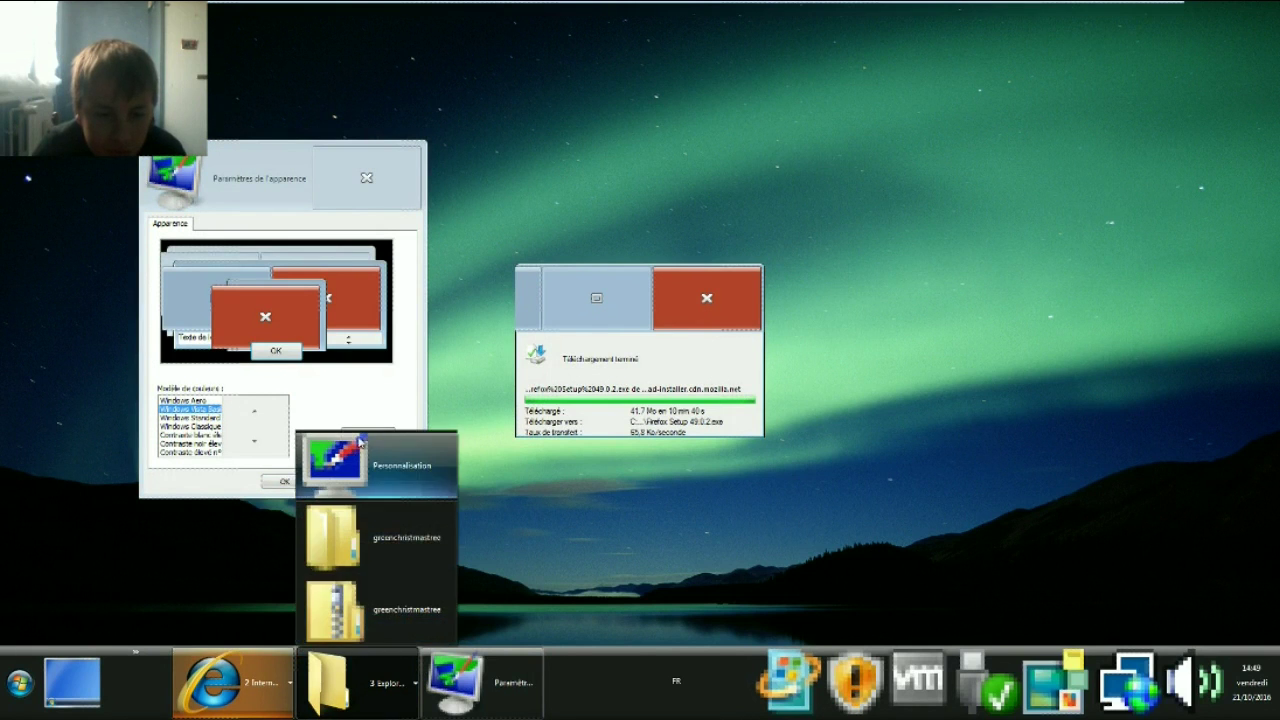
click(372, 470)
click(386, 77)
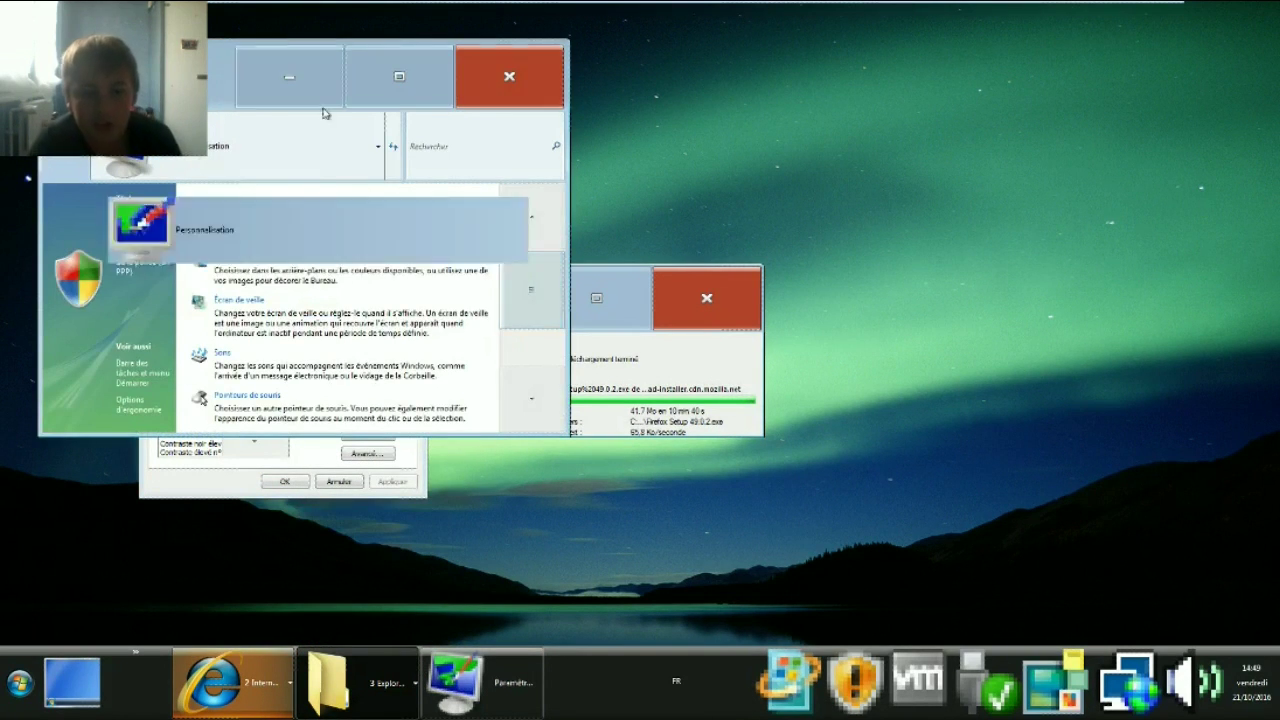
click(360, 682)
click(372, 465)
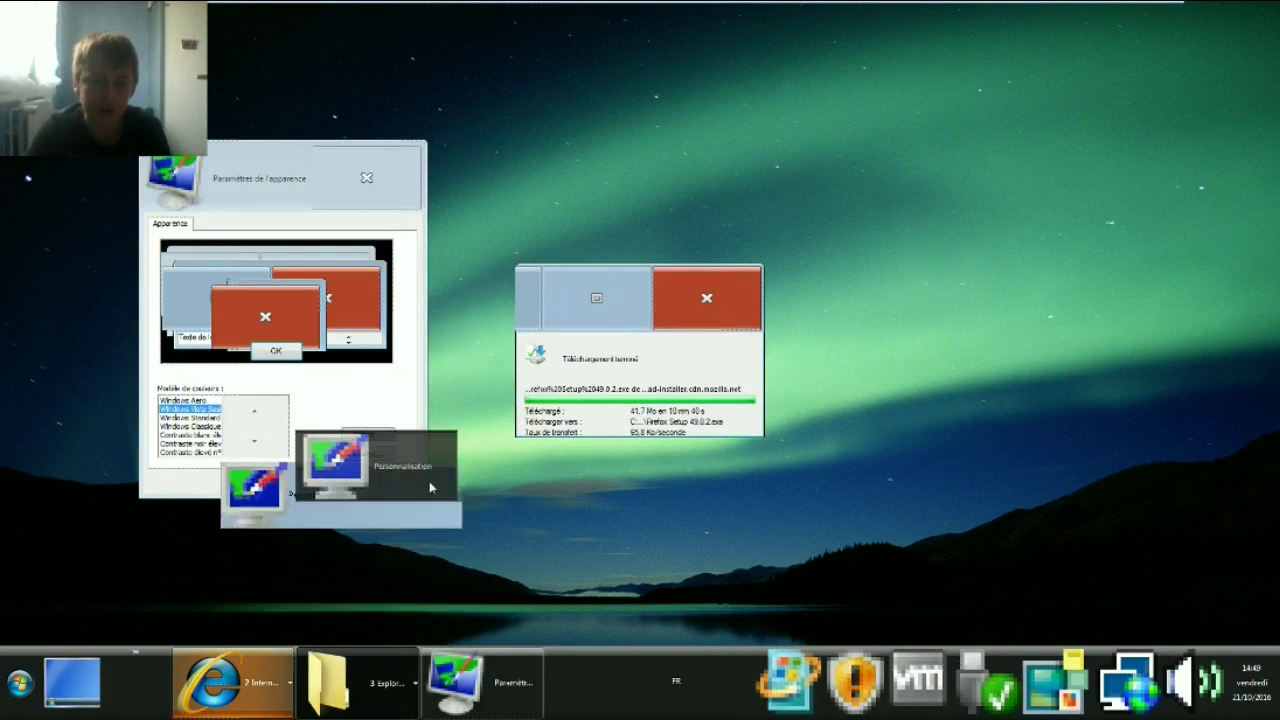
Bring the finished Firefox download window to the front and close it.
click(614, 388)
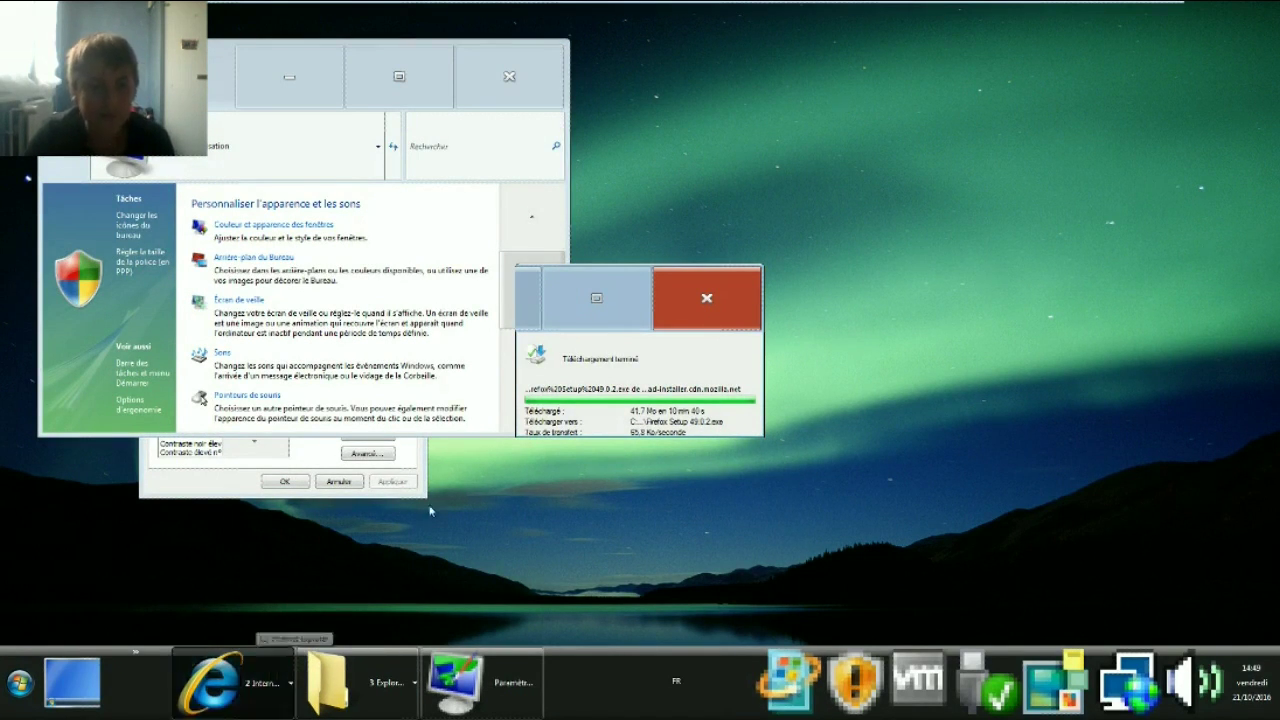
key(Escape)
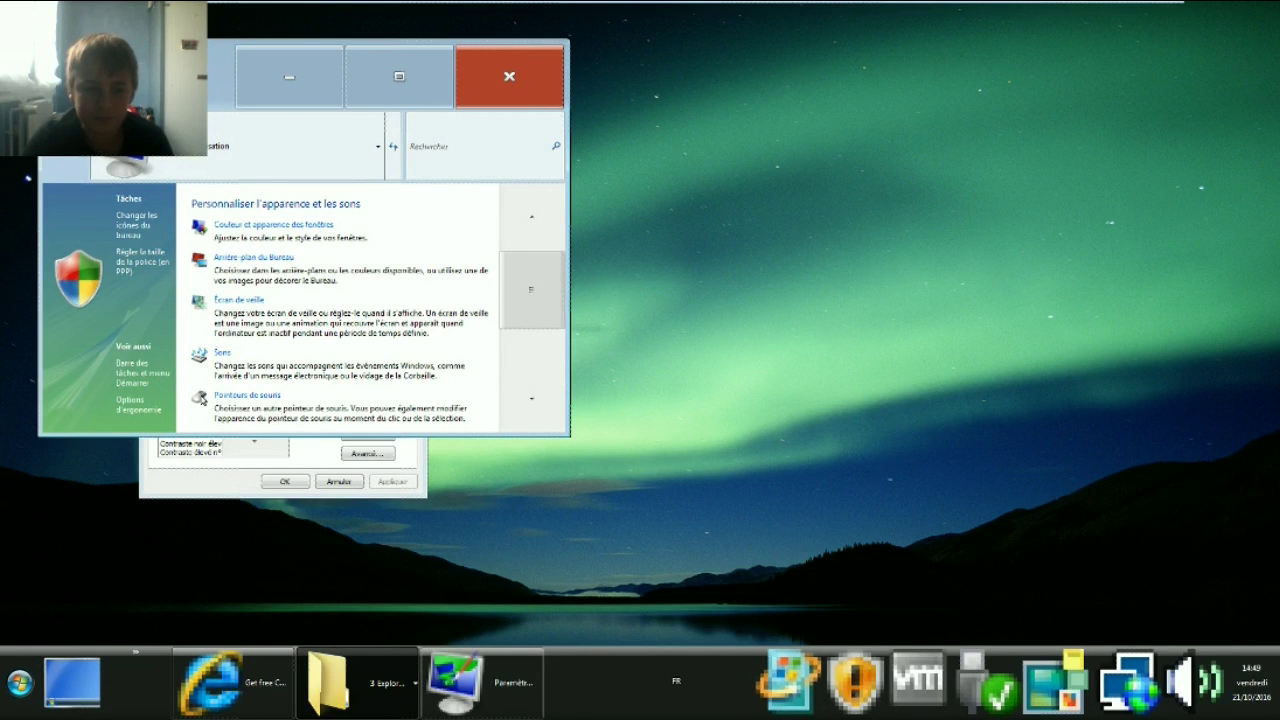
Open the Ordinateur window from the Start menu and maximize it.
click(22, 688)
click(257, 491)
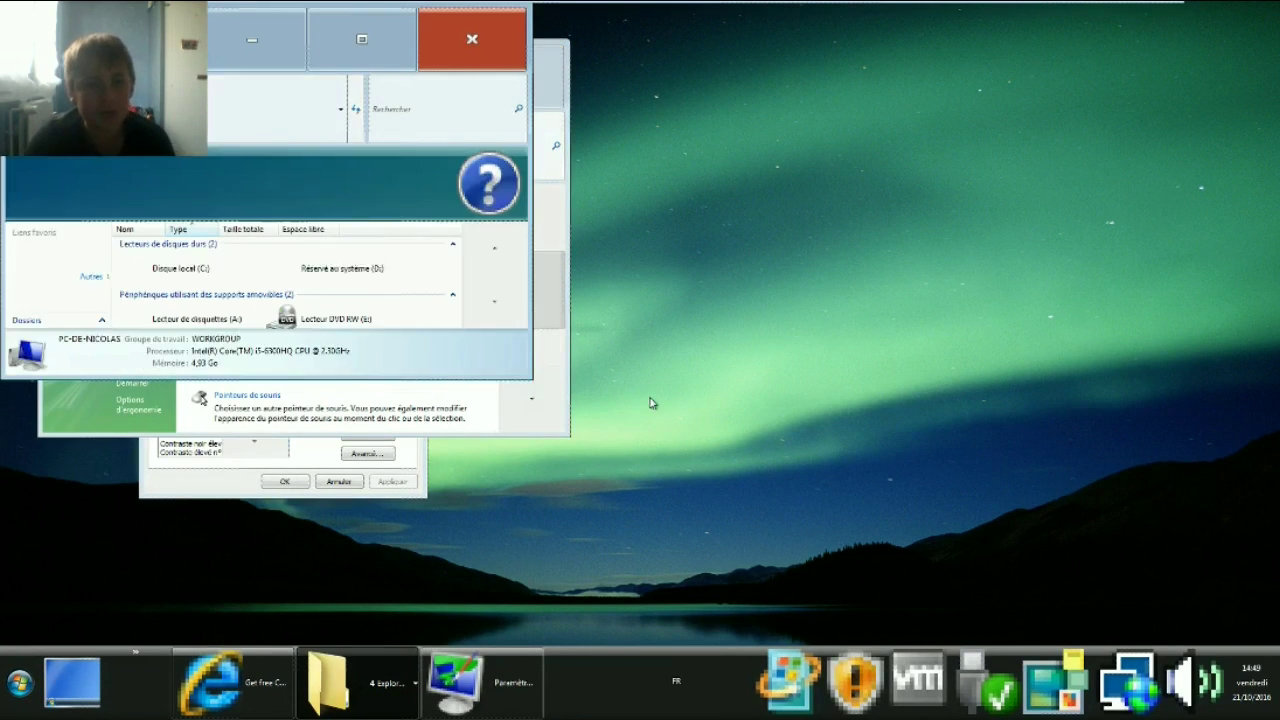
click(362, 39)
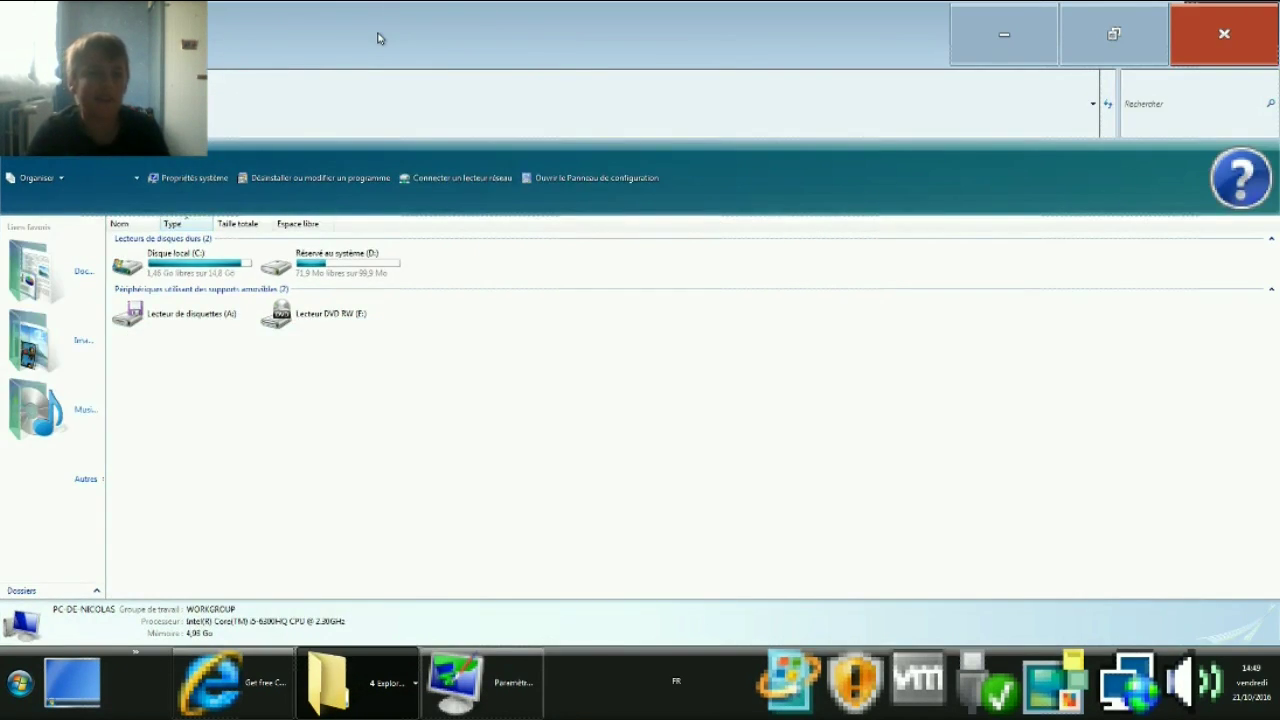
Go to the Documents folder, and from there to the Téléchargement folder of the user profile.
click(63, 245)
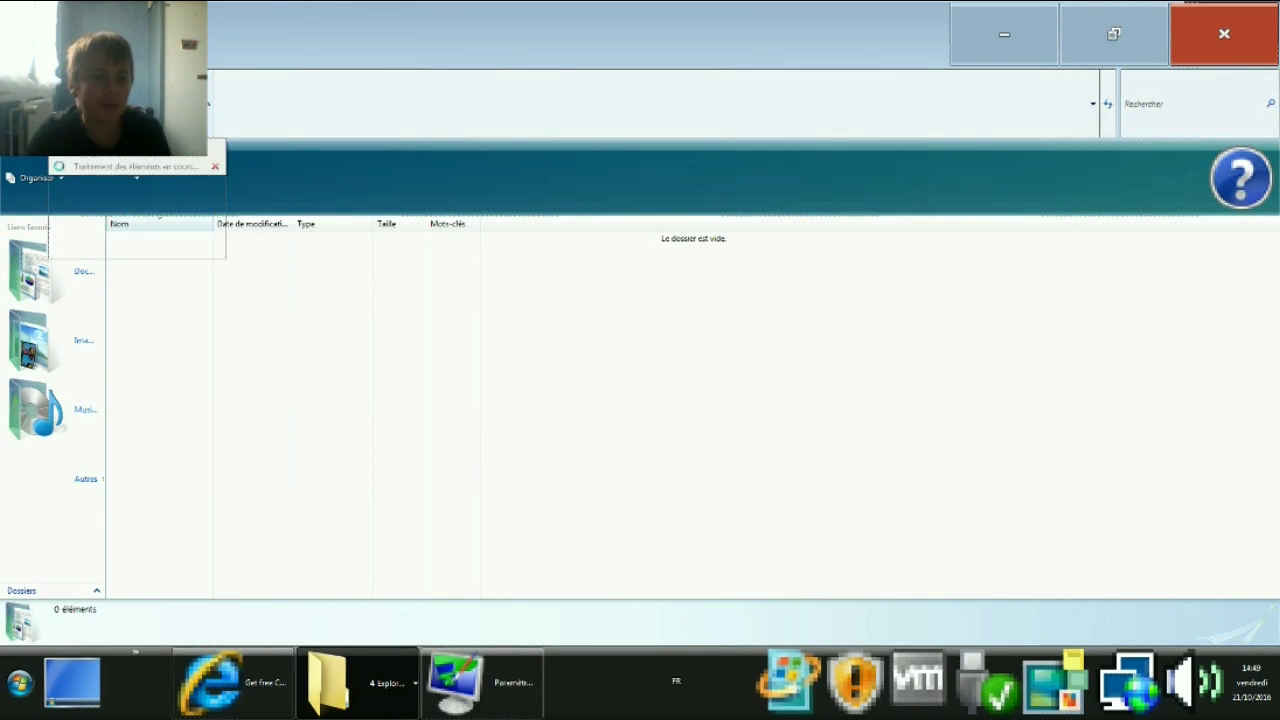
click(196, 106)
click(193, 291)
click(196, 106)
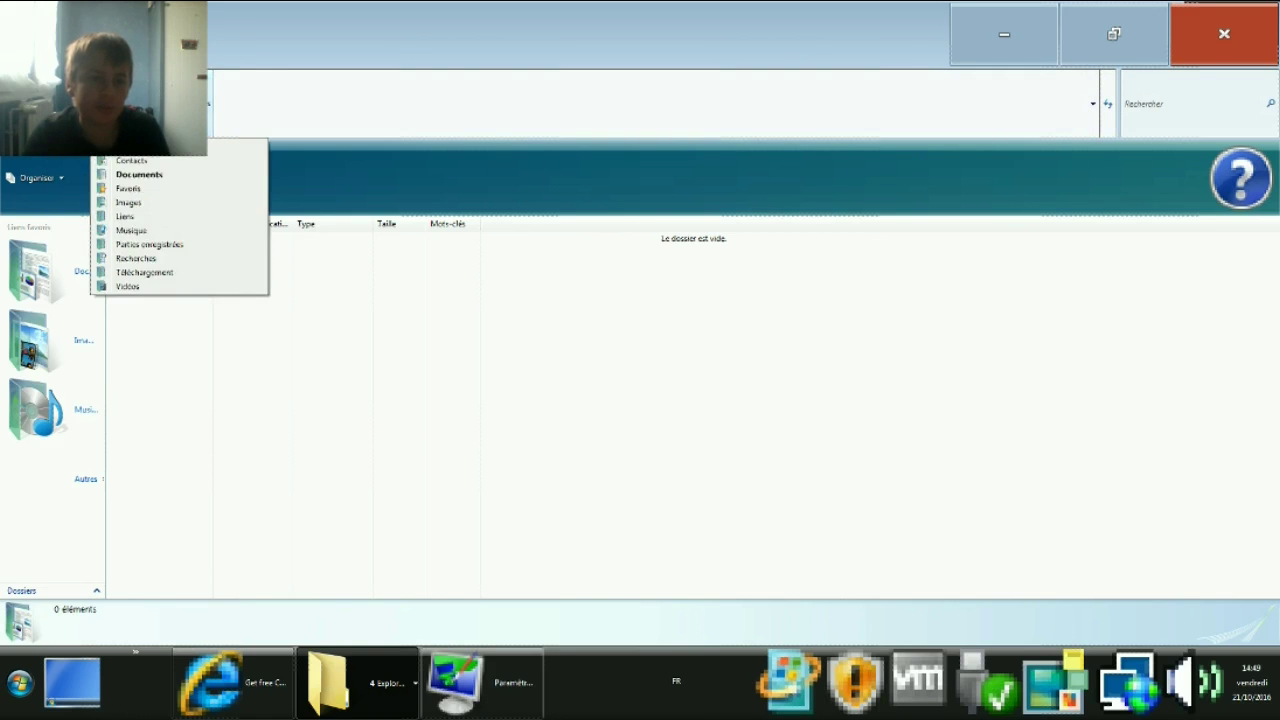
click(175, 271)
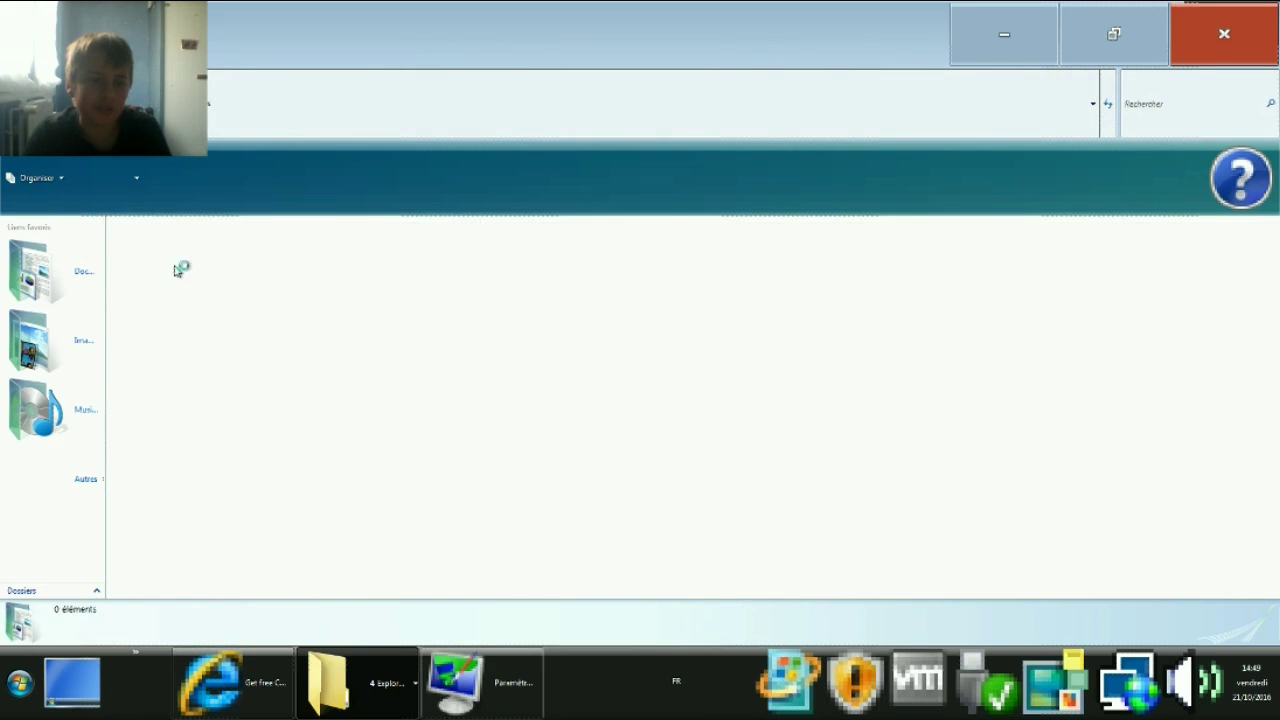
Minimize the folder window, then open the Panneau de configuration and maximize it.
click(1004, 34)
key(super)
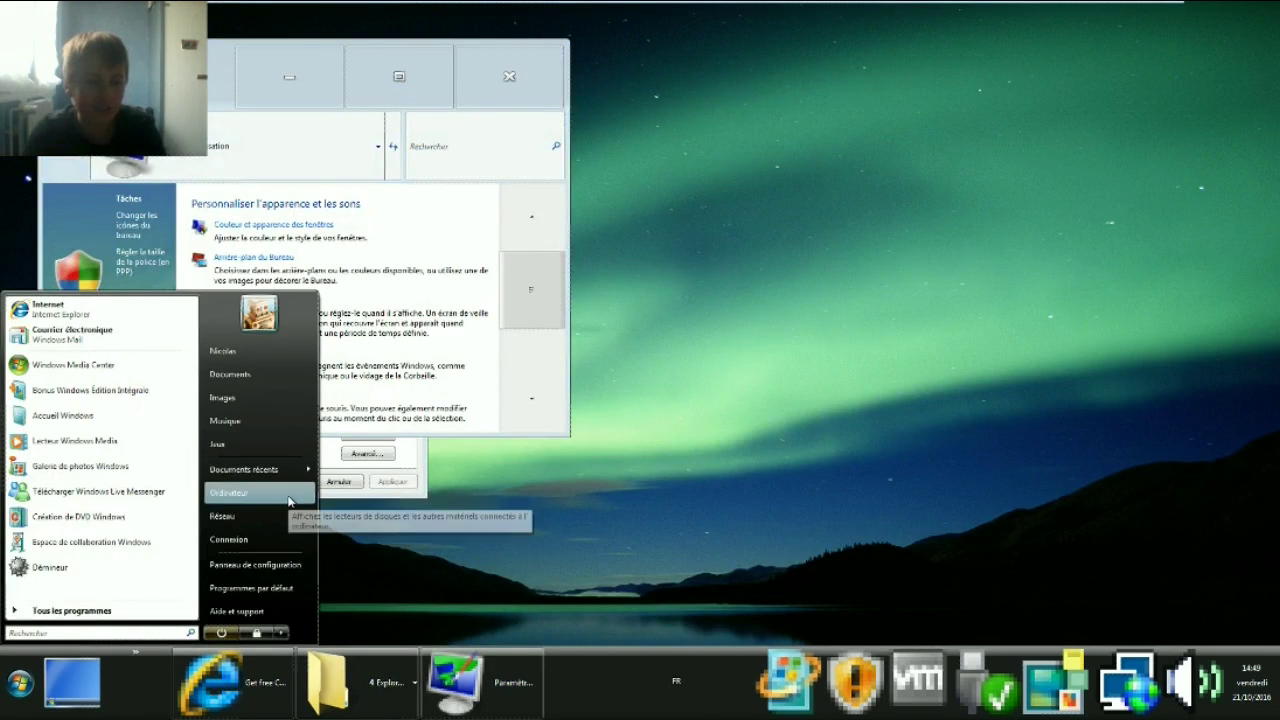
click(288, 566)
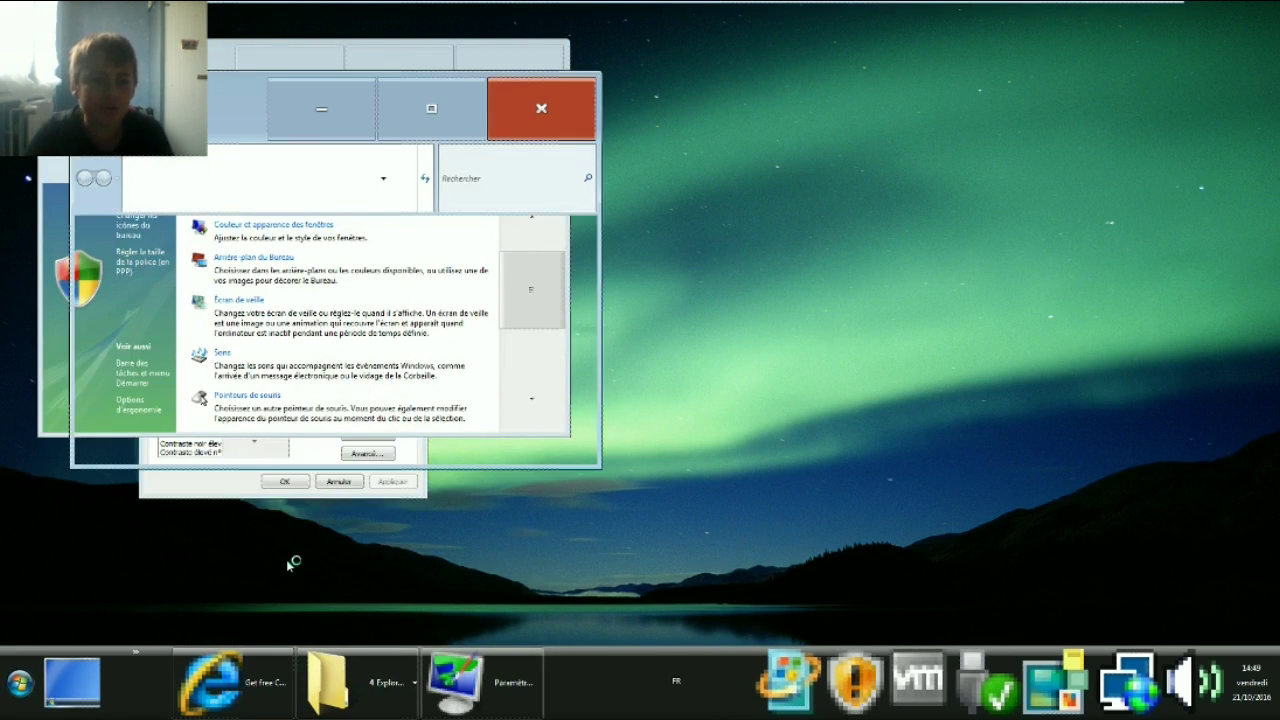
click(455, 115)
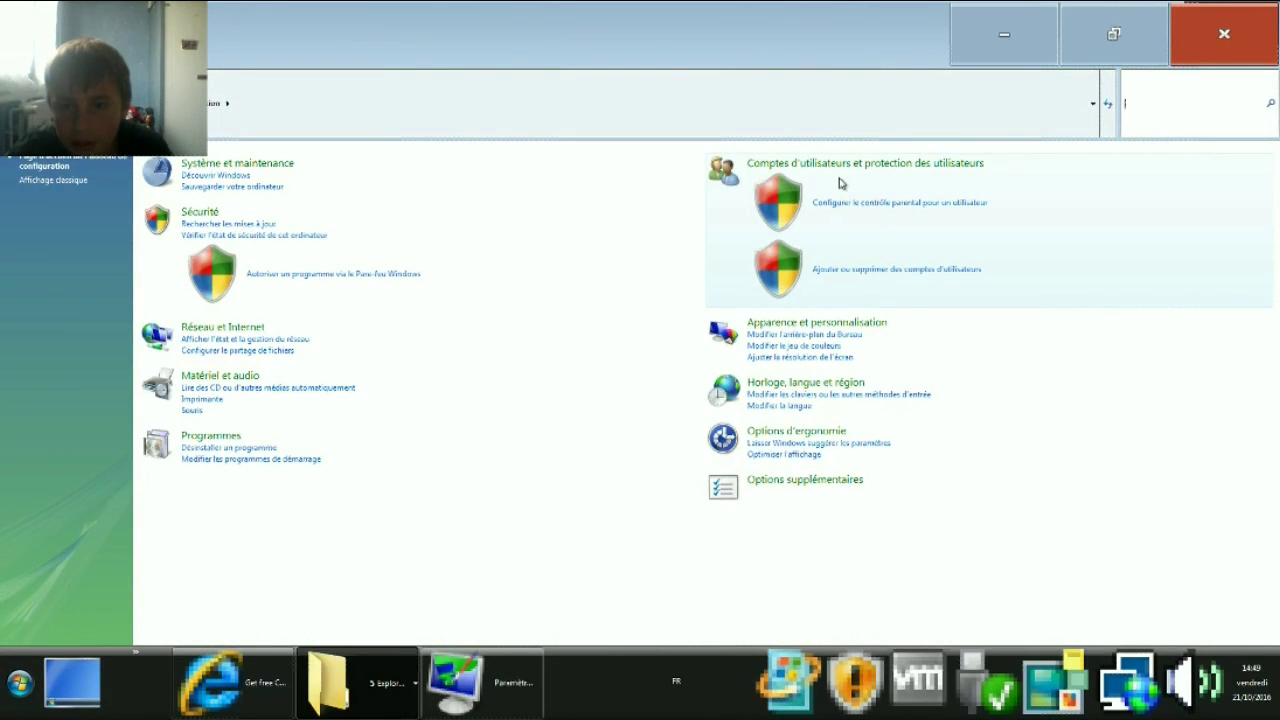
Rename the current administrator account Idiot2000 in the user account settings, then check the name in the Start menu.
click(839, 166)
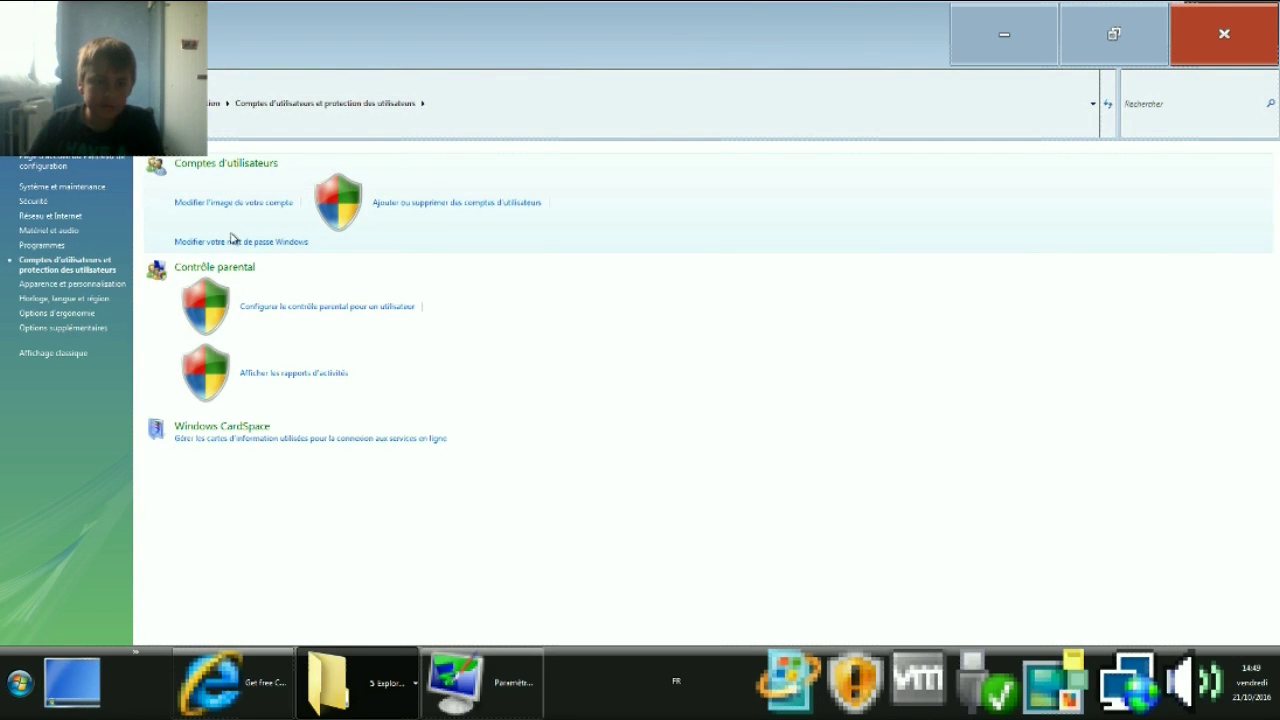
click(223, 164)
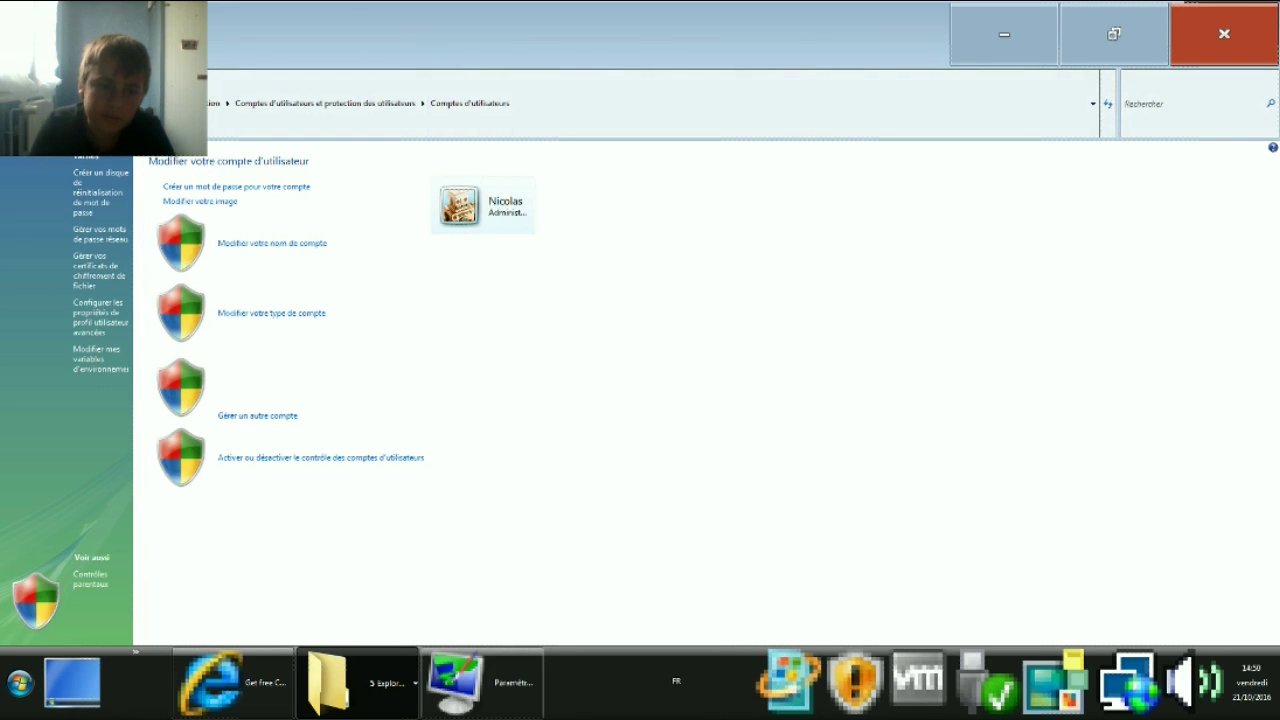
click(308, 244)
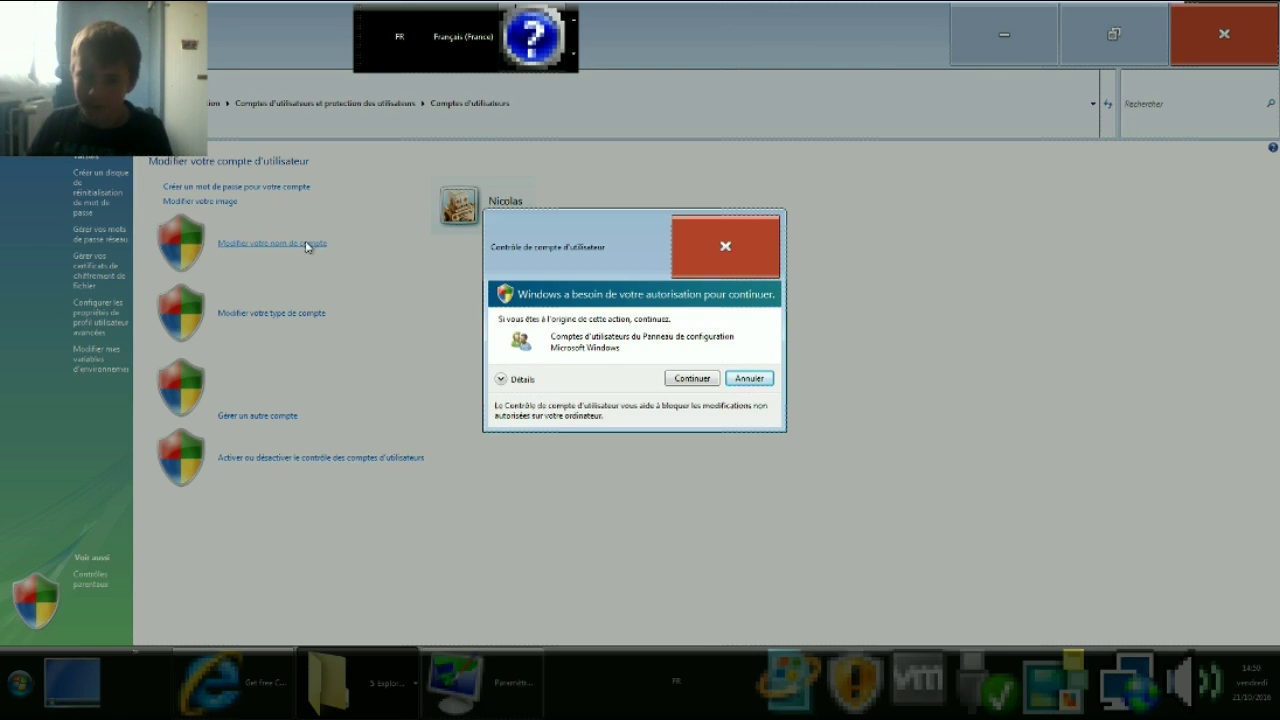
click(697, 384)
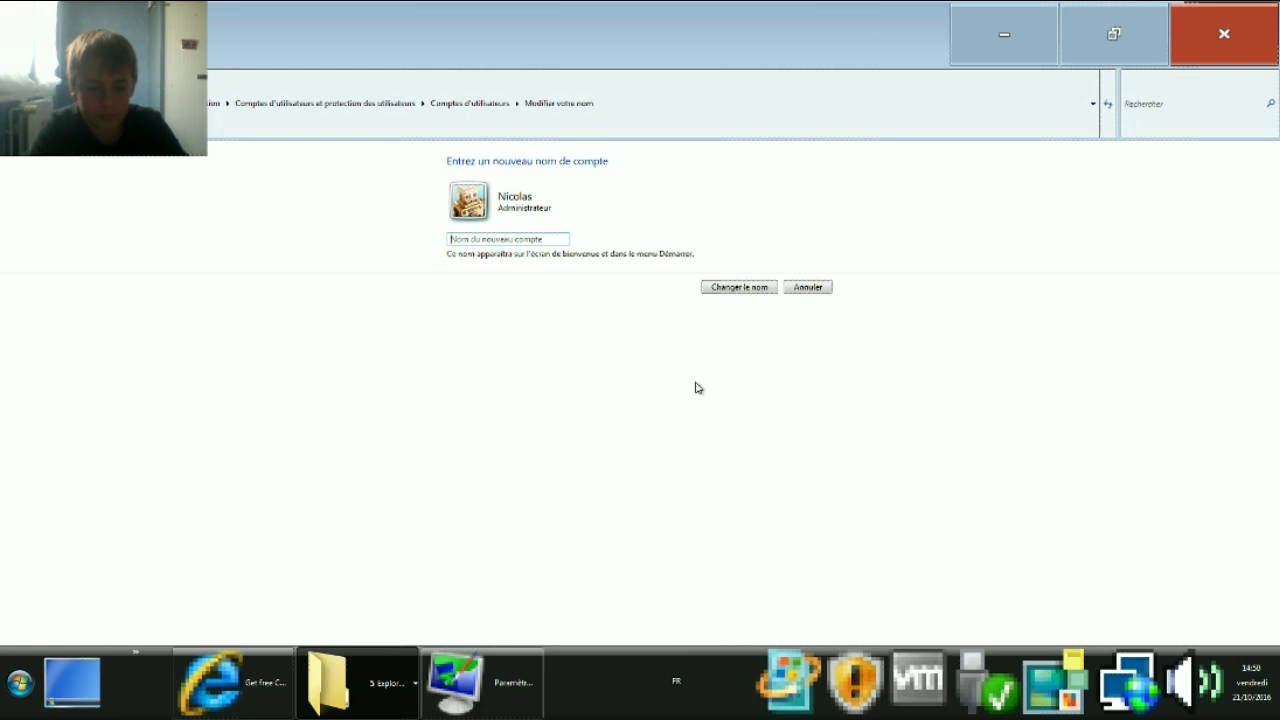
click(507, 239)
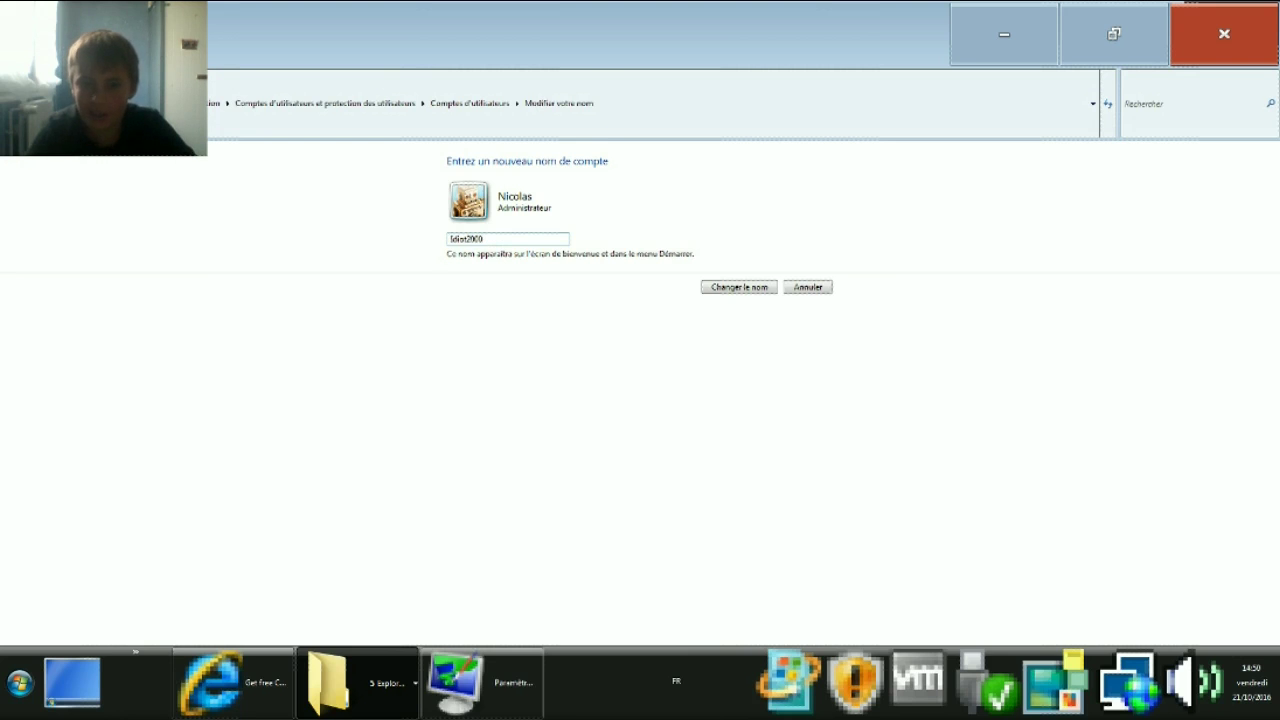
key(Return)
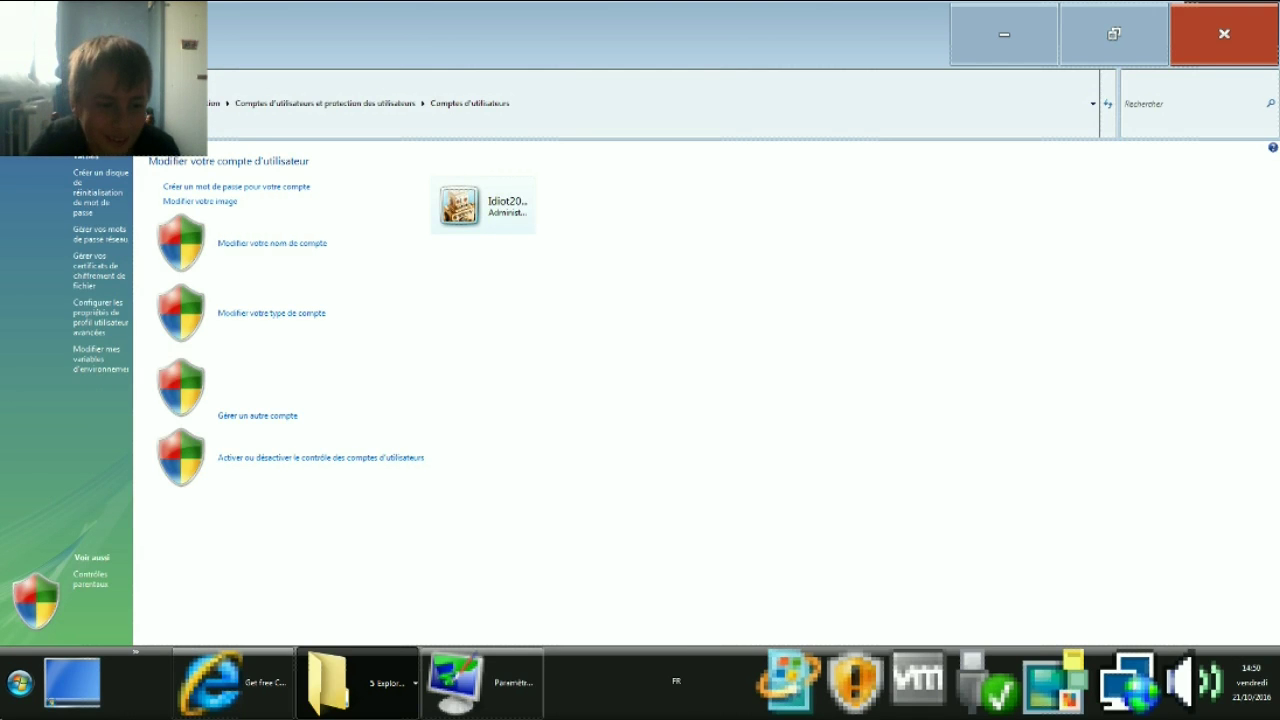
click(22, 700)
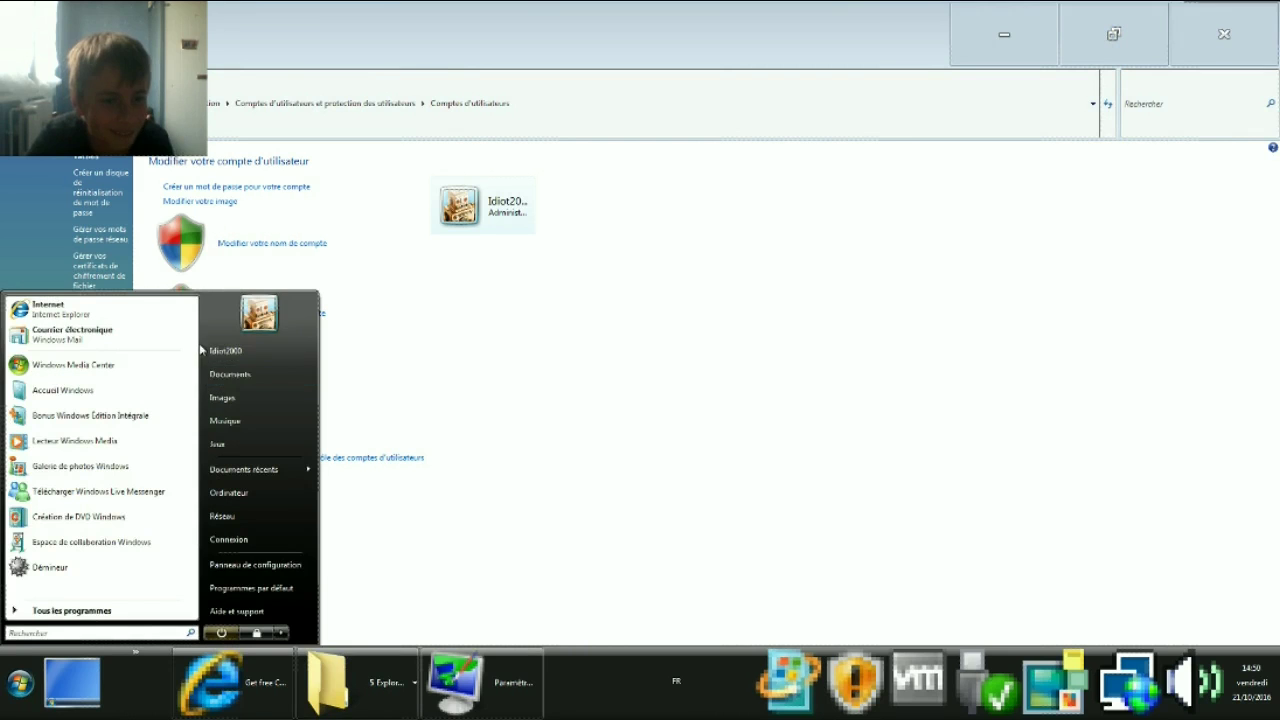
click(562, 389)
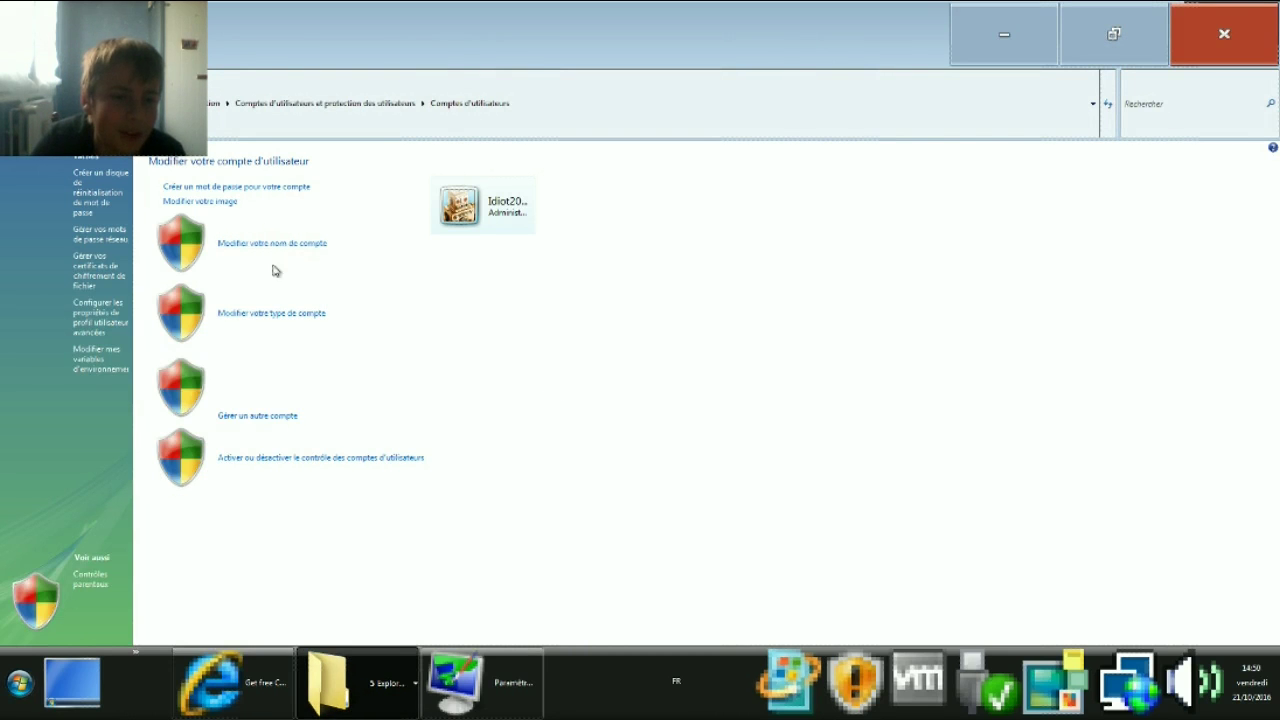
Try to change the account picture to the golden sparks image and look for other pictures.
click(226, 203)
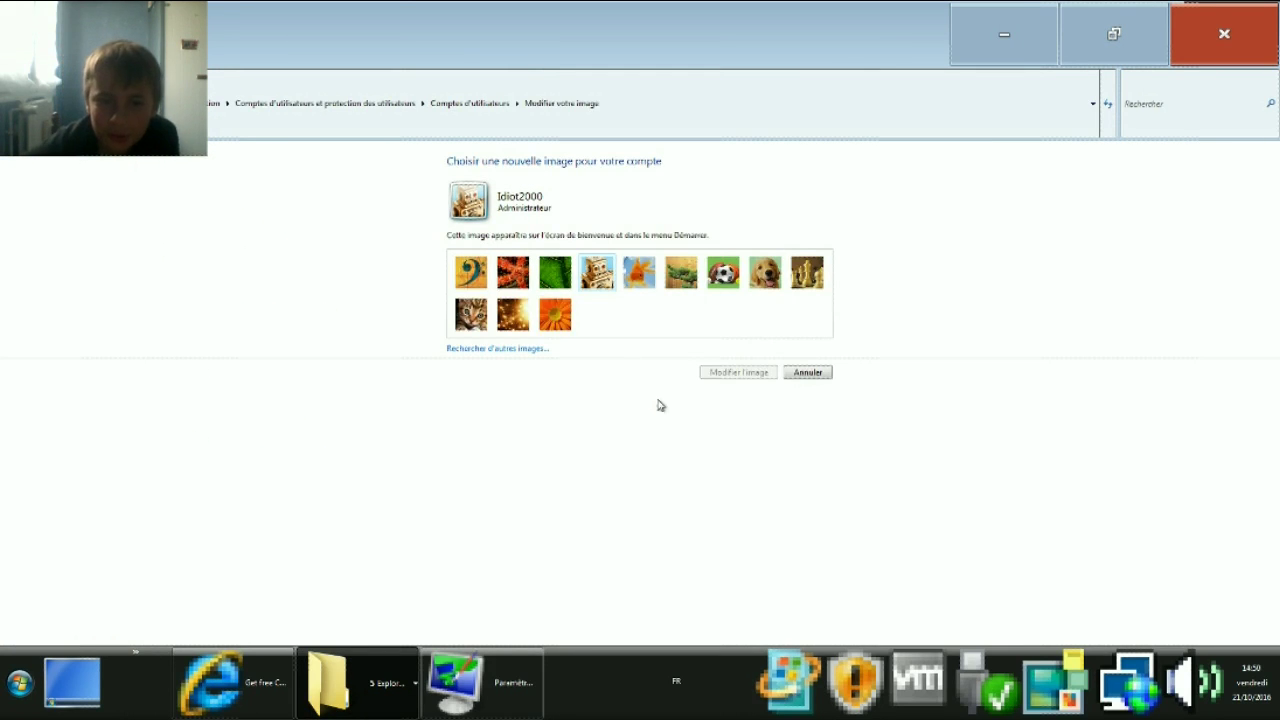
click(519, 303)
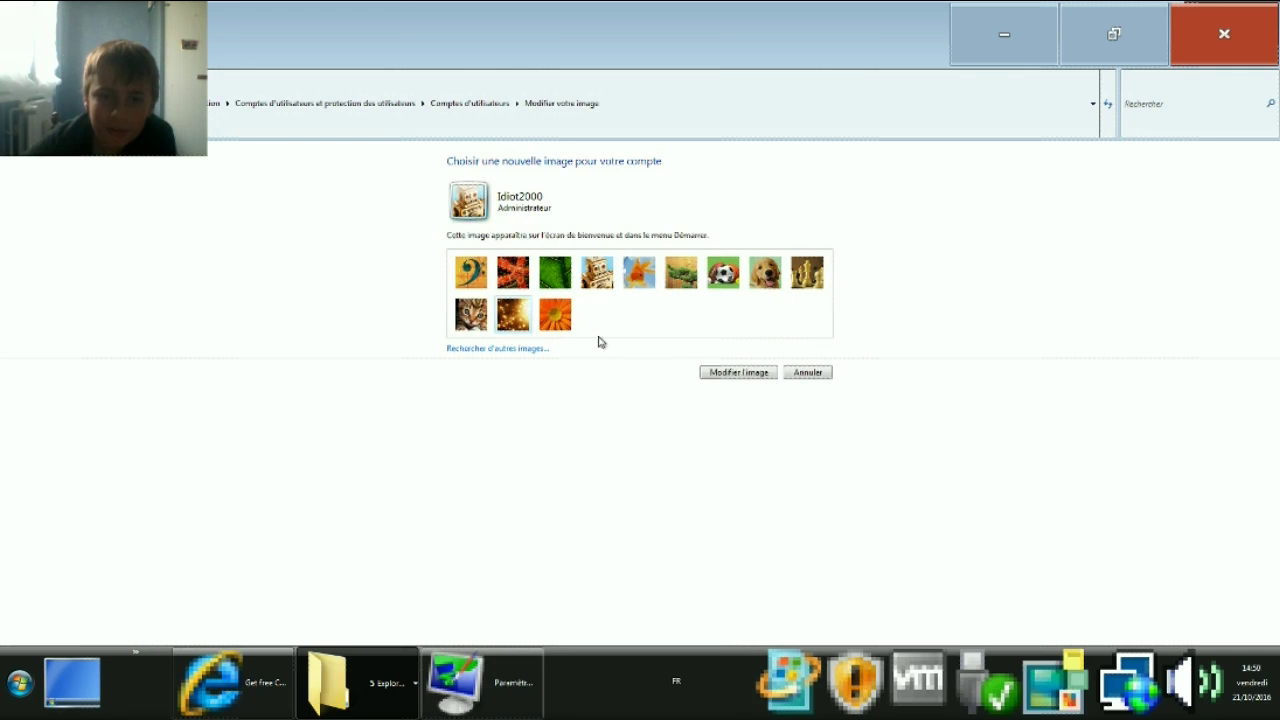
click(474, 350)
click(345, 106)
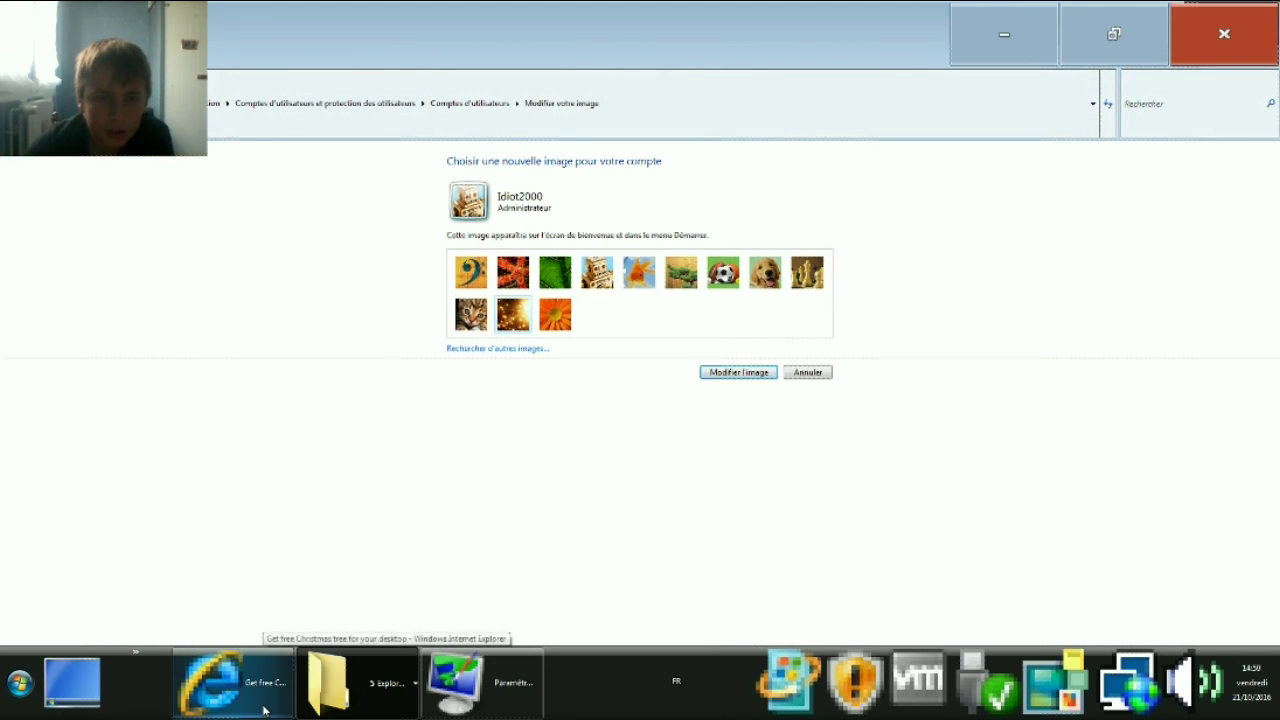
Bring the Christmas tree web page to the front, then open the Ordinateur window and close it.
click(265, 710)
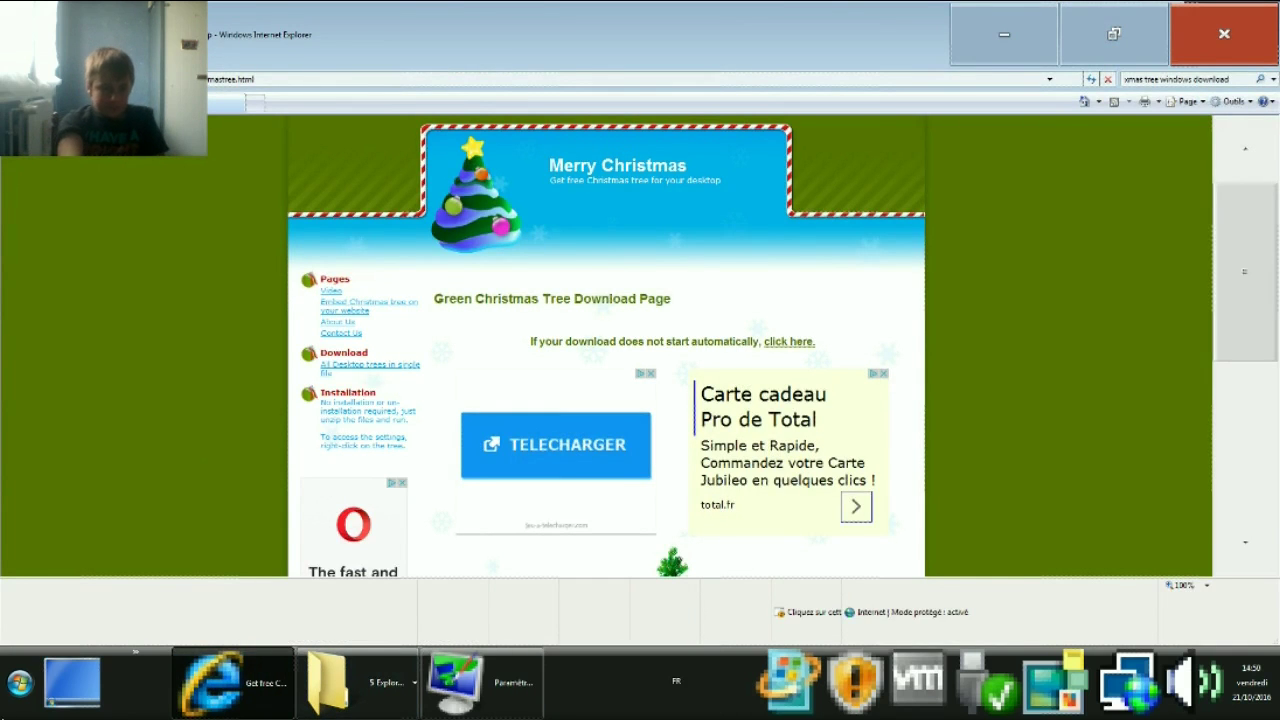
click(18, 688)
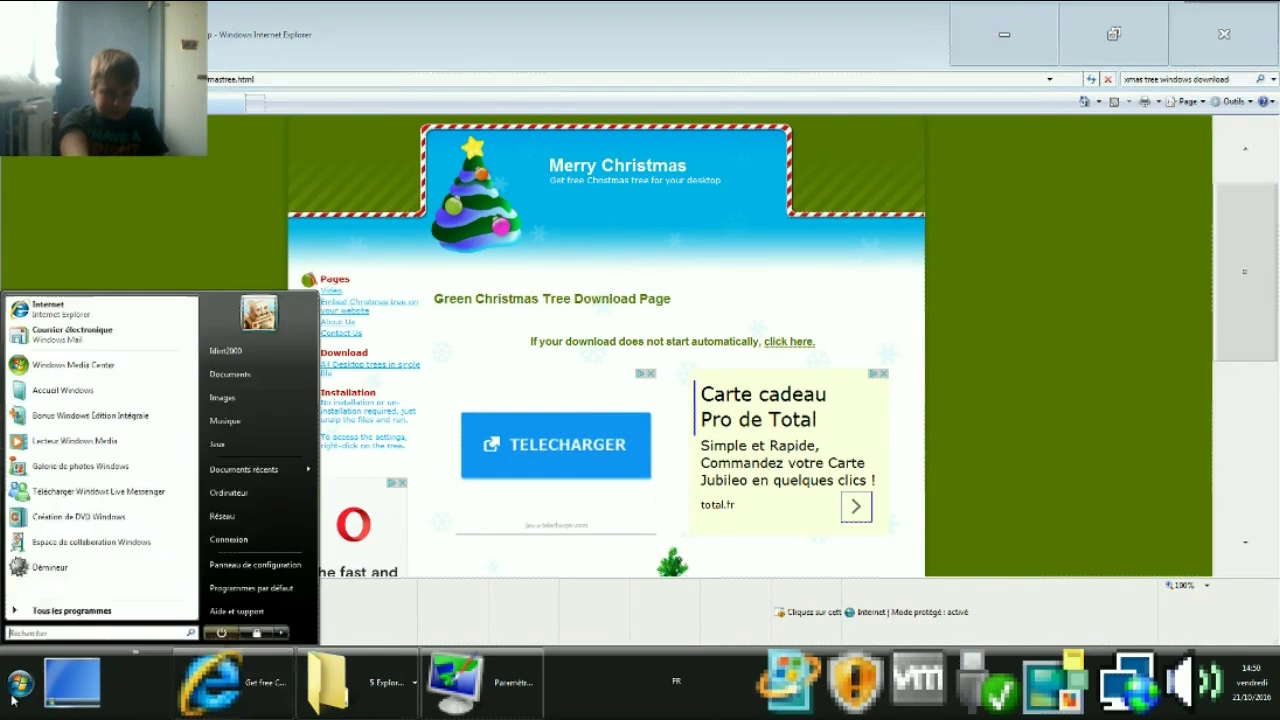
click(267, 492)
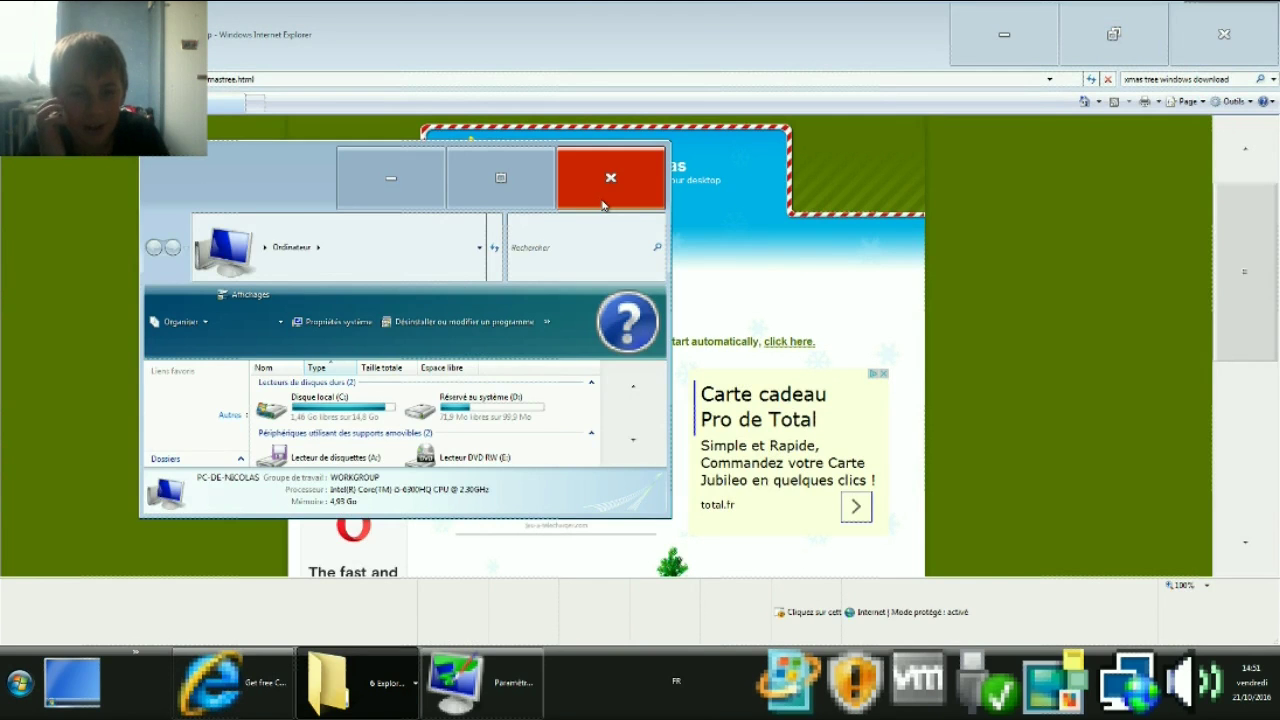
click(603, 205)
Select the Windows Aero colour scheme in the appearance settings and set its scroll bar size to 100.
click(483, 683)
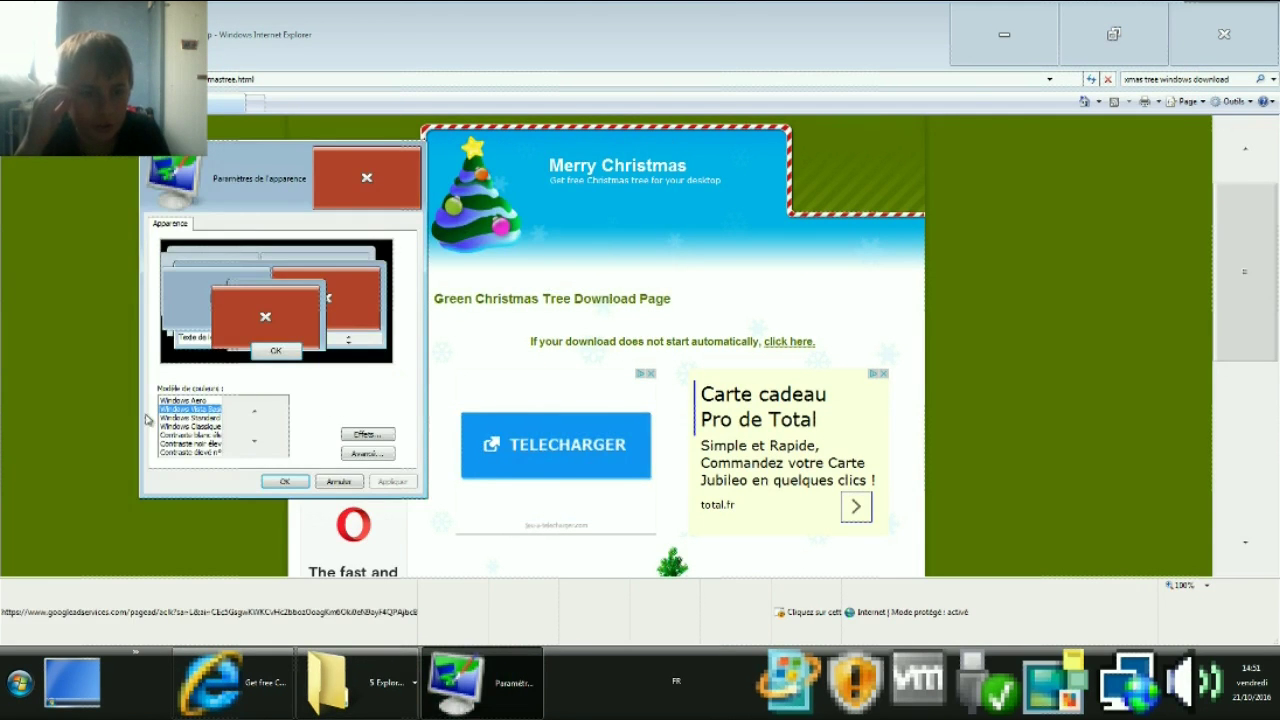
click(196, 400)
click(381, 455)
click(622, 427)
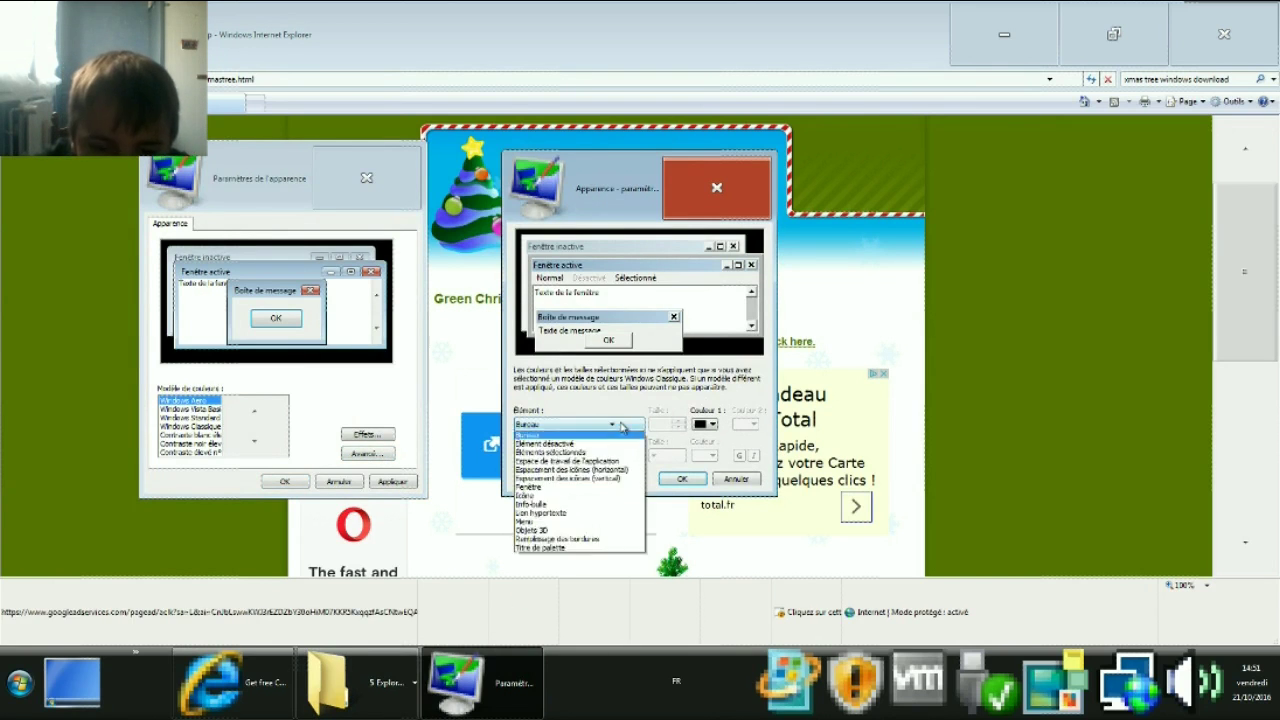
click(622, 441)
text(100)
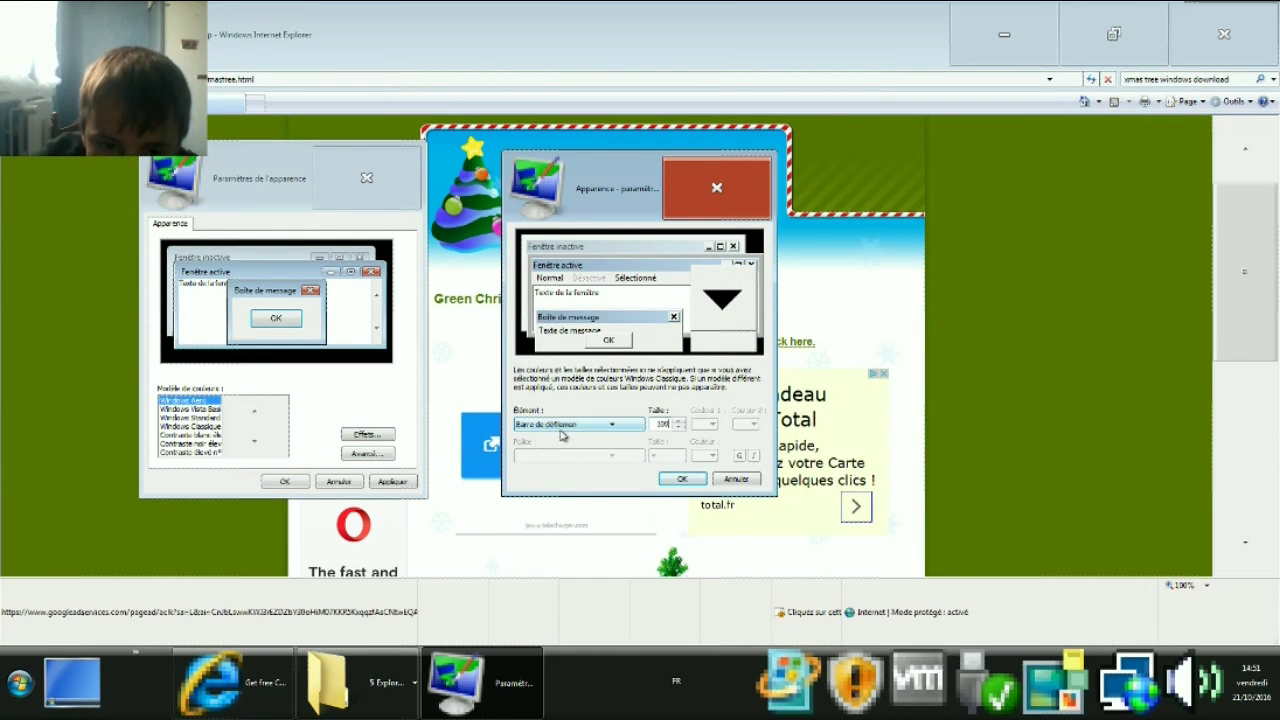
Set the active title bar size to 100 and apply the Windows Aero scheme.
click(558, 434)
click(565, 446)
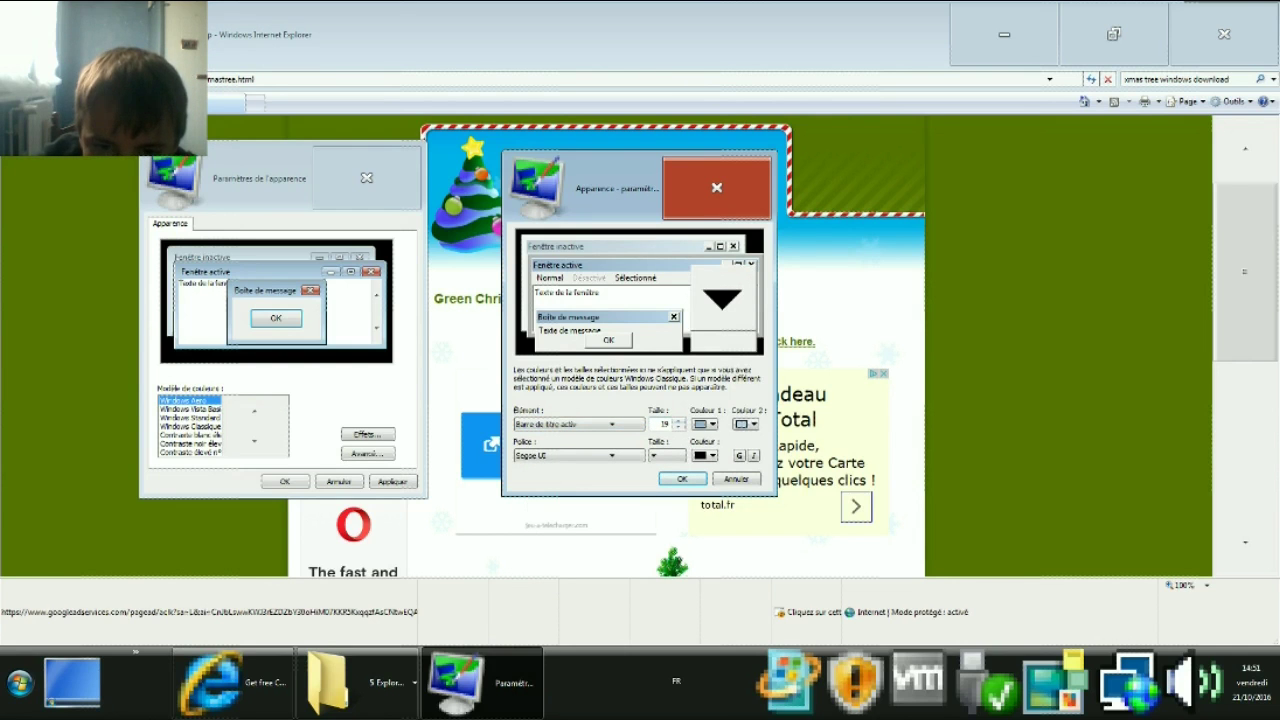
text(100)
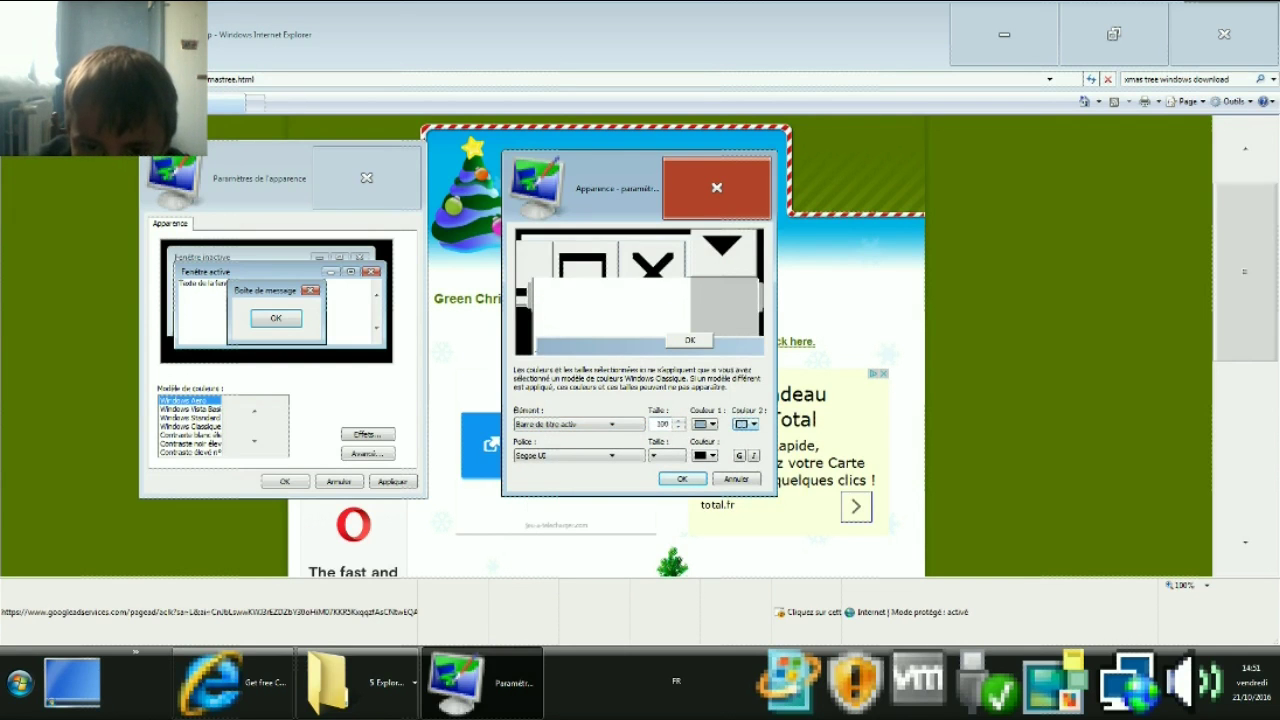
click(700, 479)
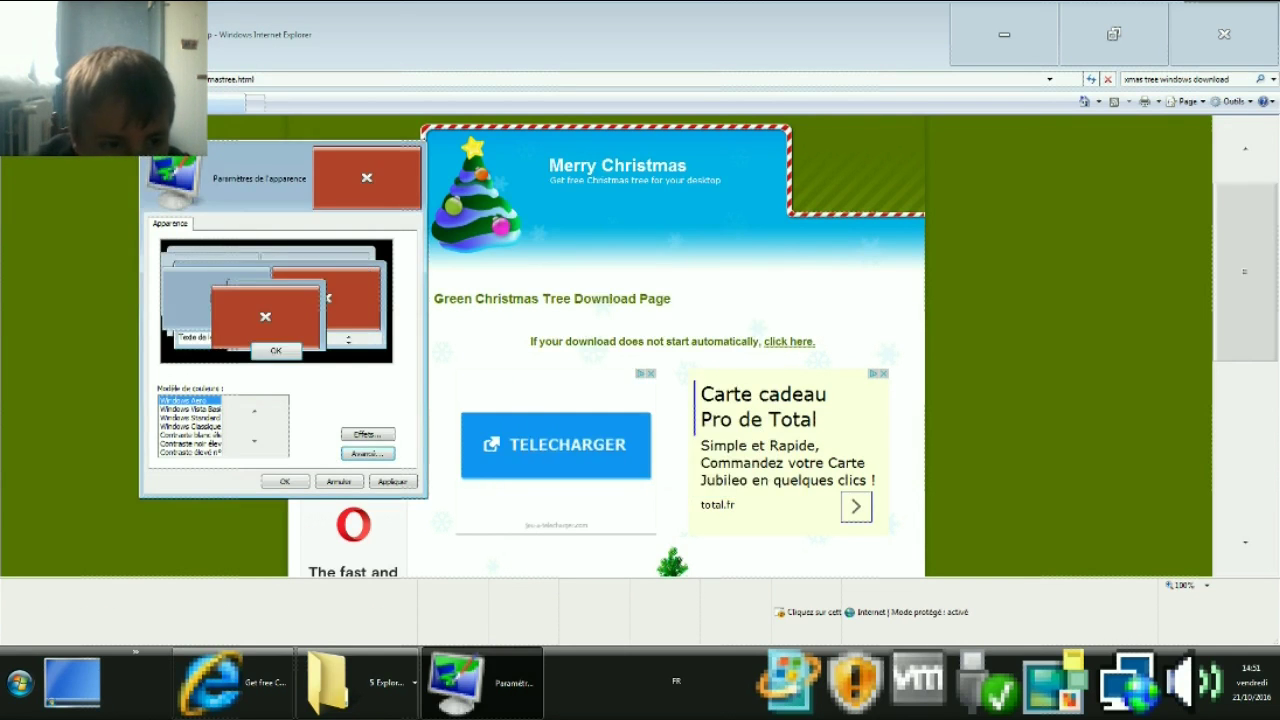
click(386, 481)
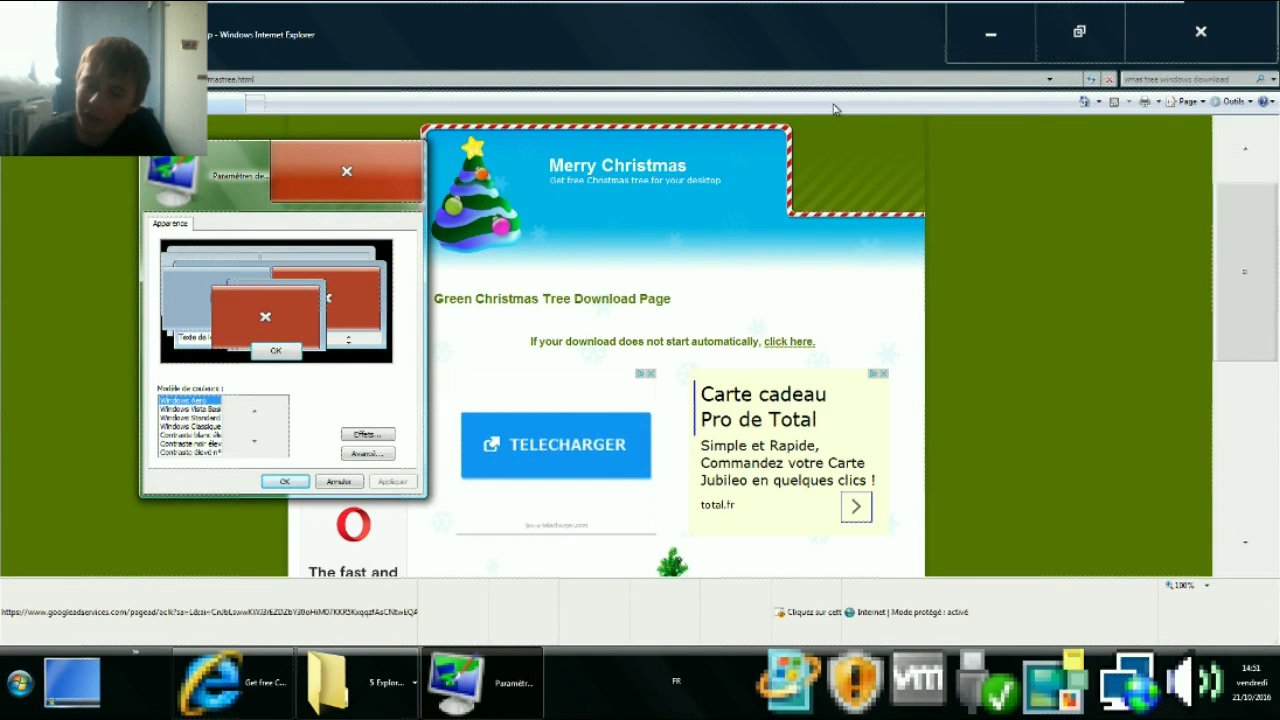
Show the Windows Sidebar with its gadgets and close it again.
click(1071, 678)
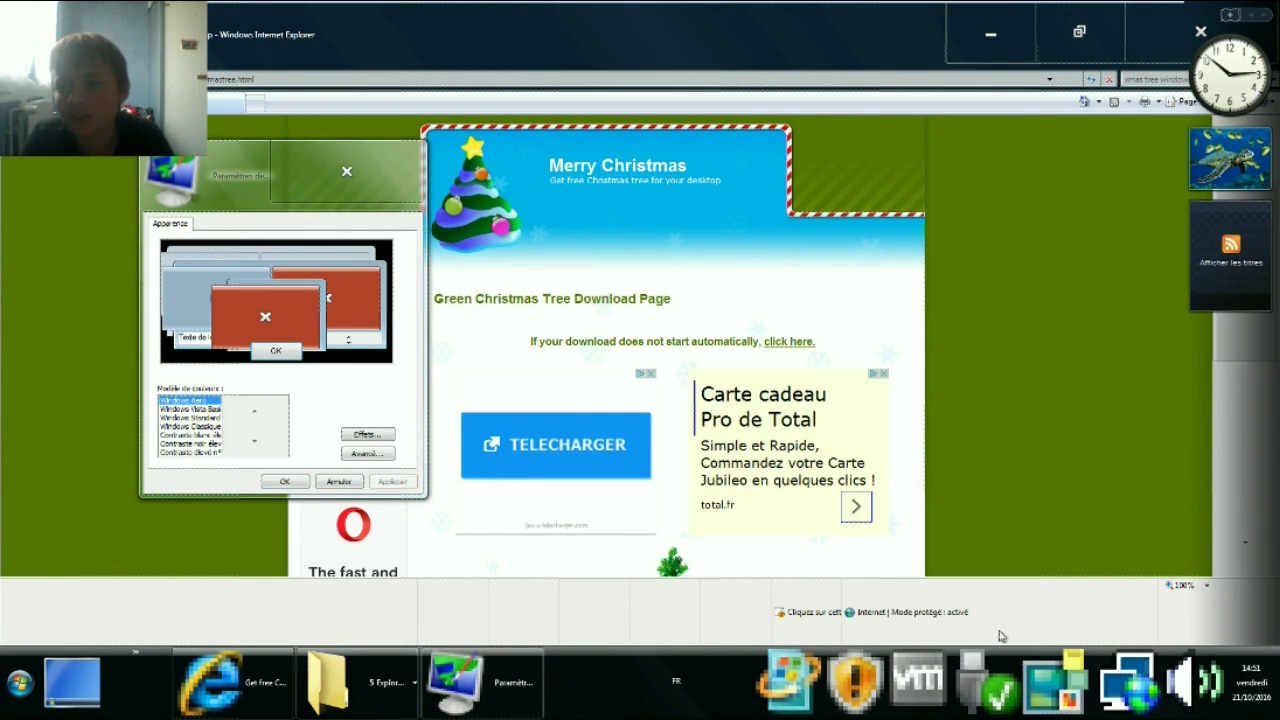
right_click(1196, 18)
click(1166, 96)
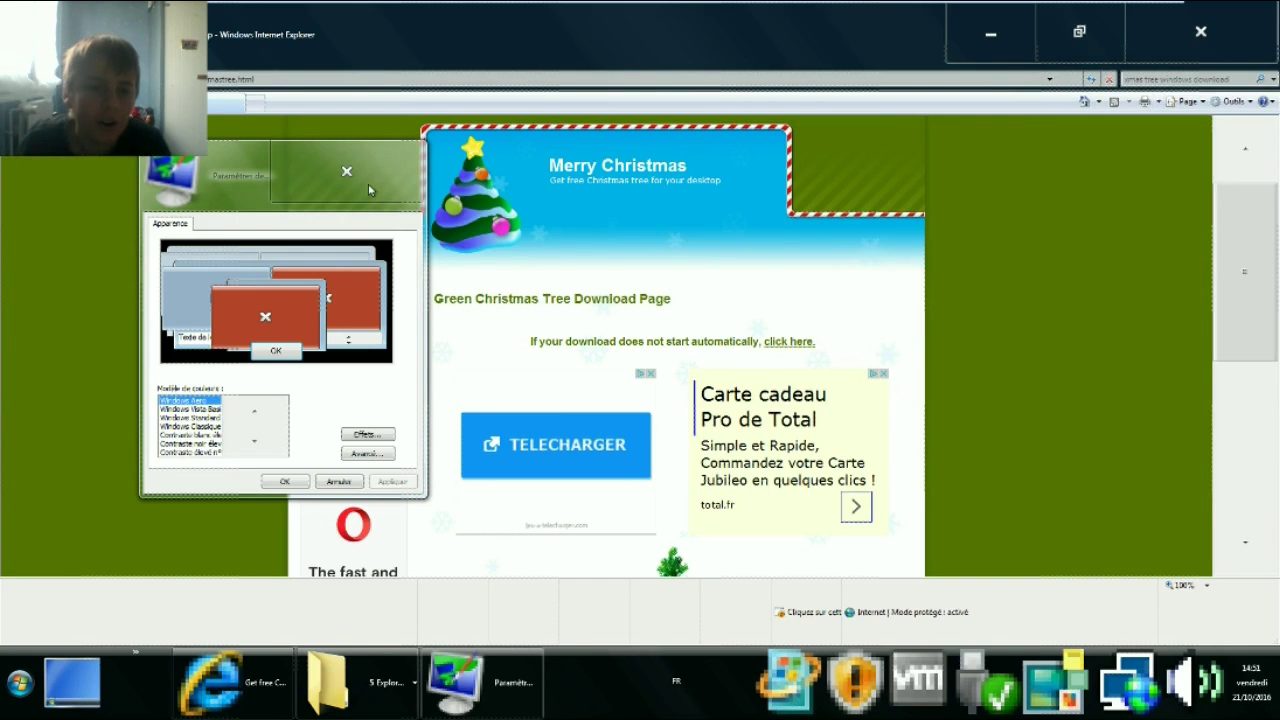
Close the appearance settings, the Christmas tree web page and the account picture window to get back to the desktop.
click(369, 190)
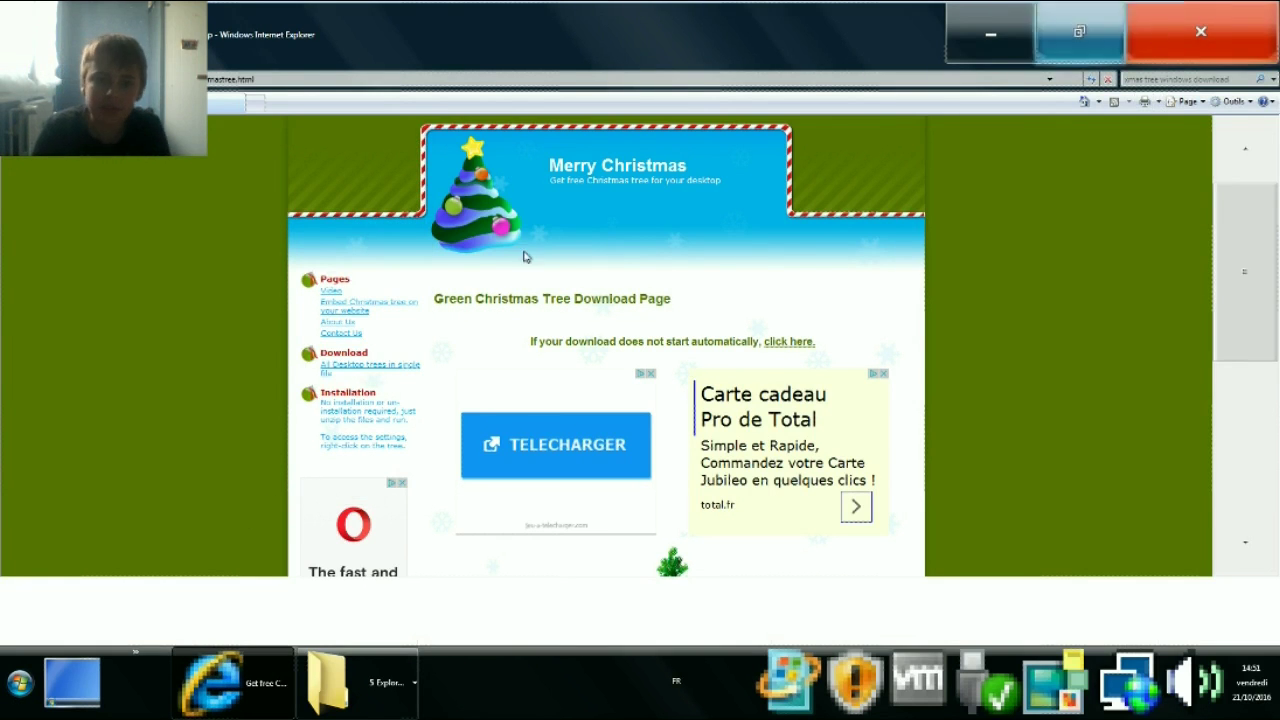
key(alt+F4)
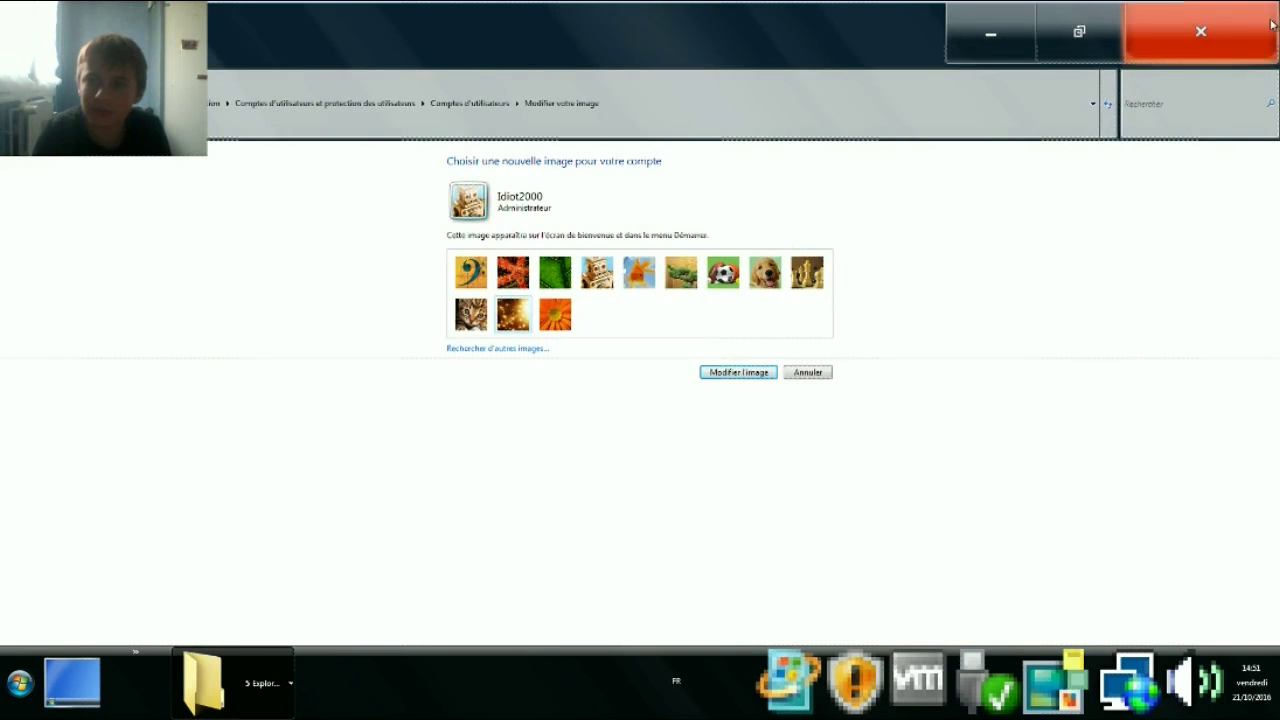
key(alt+F4)
key(alt+F4)
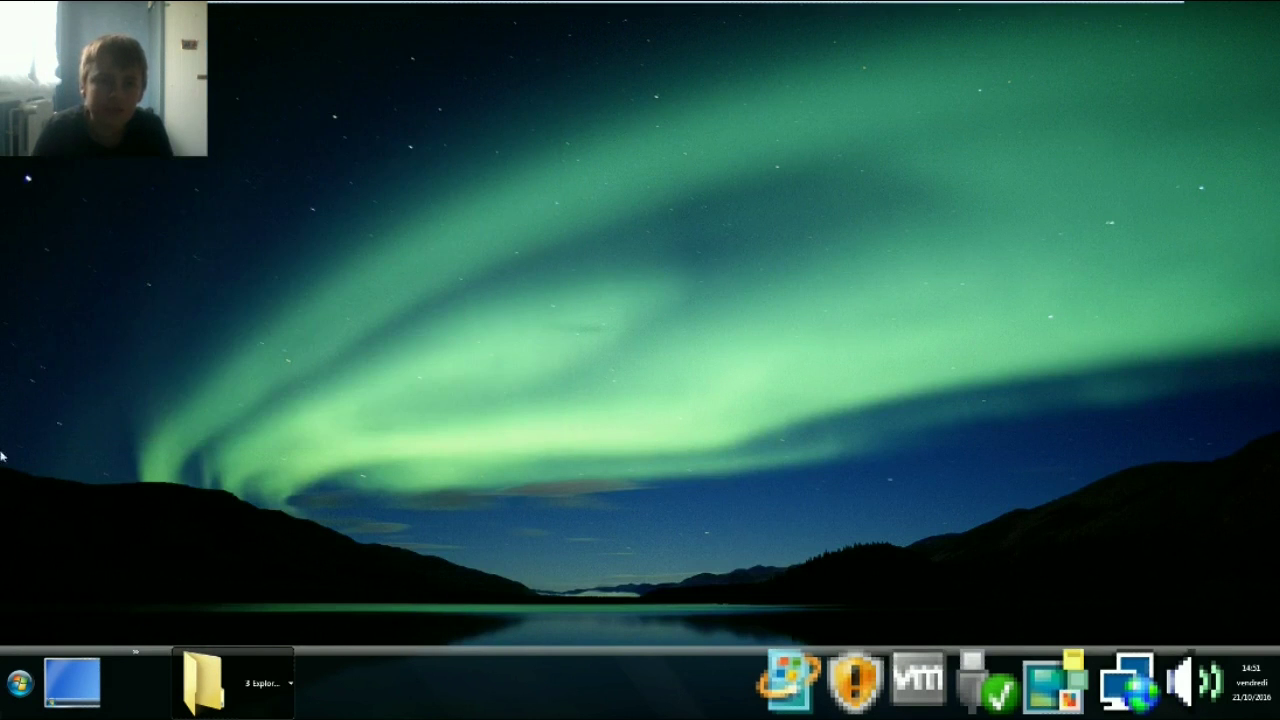
key(super)
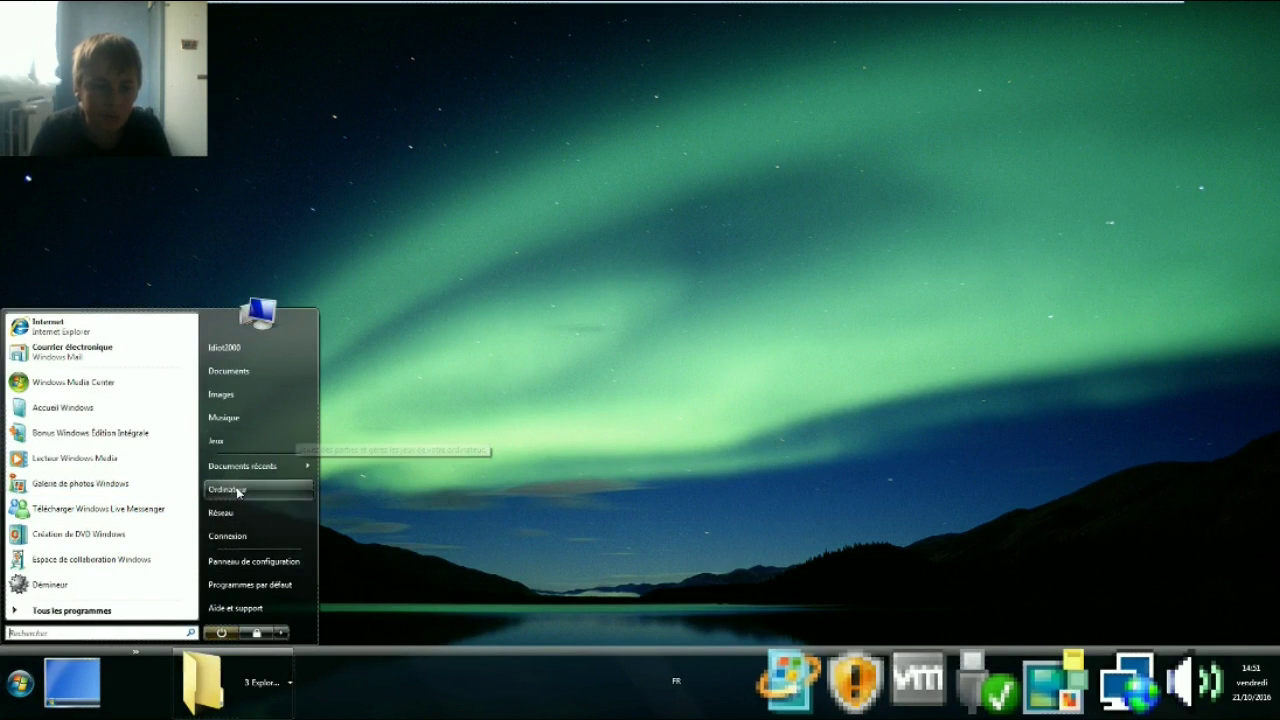
drag(416, 533, 95, 115)
Open the Téléchargement folder and run Firefox Setup 49.0.2, turning off the option to always ask before opening this file.
mouse_move(220, 668)
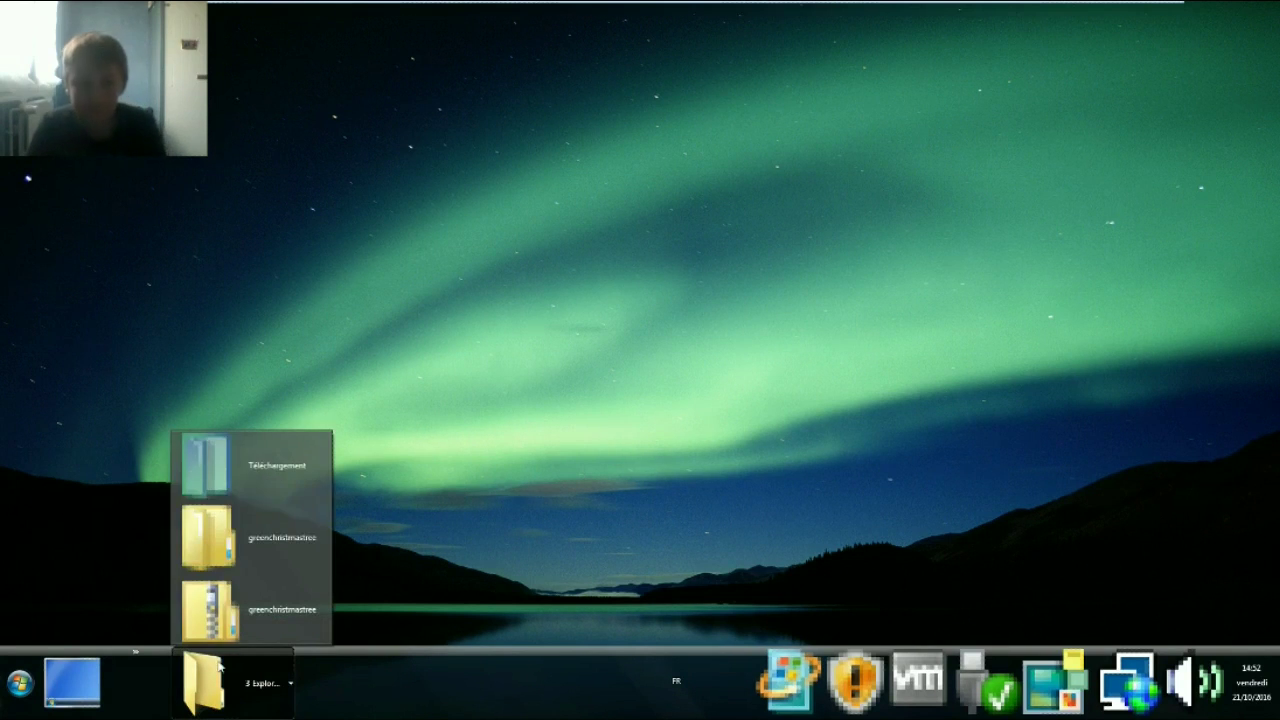
click(267, 472)
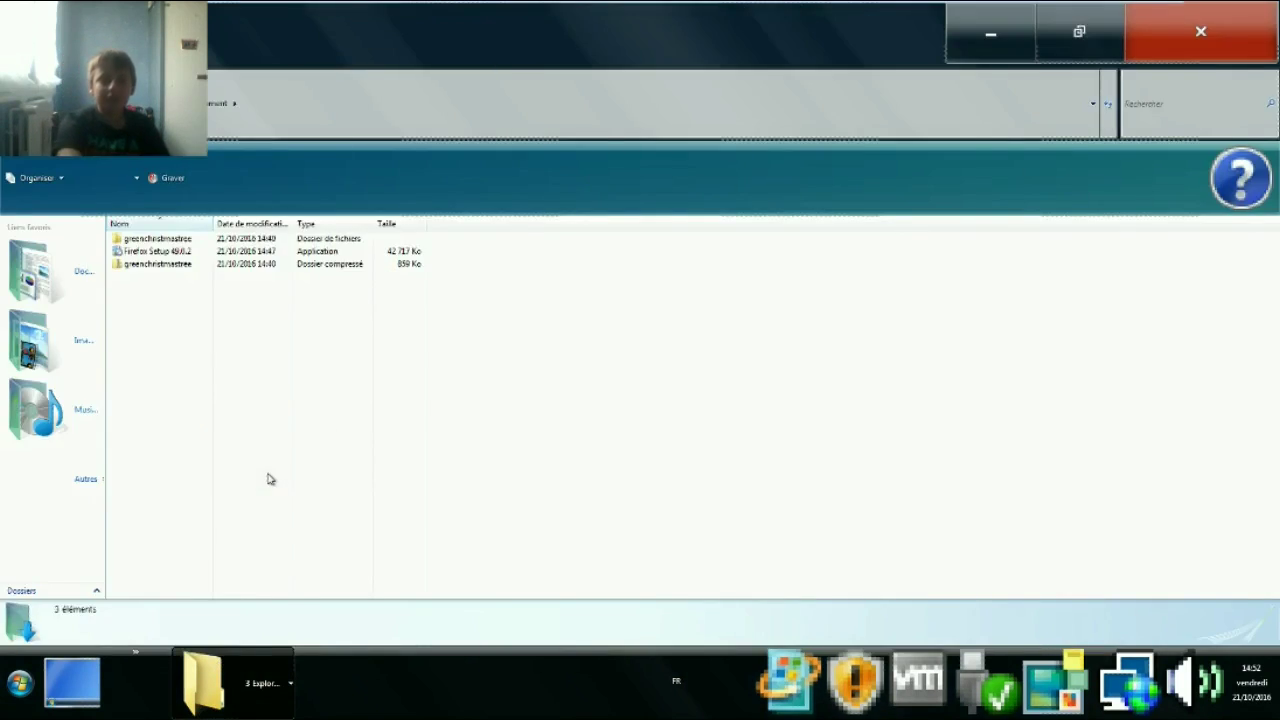
click(185, 252)
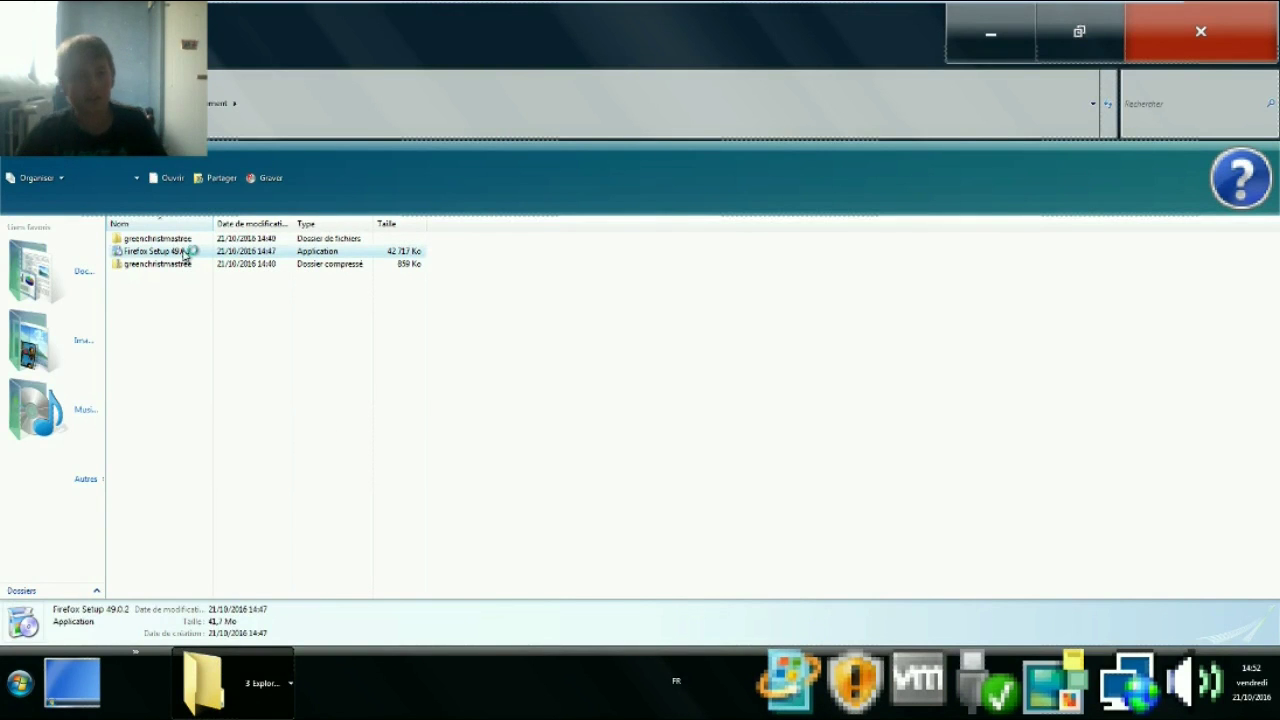
double_click(185, 252)
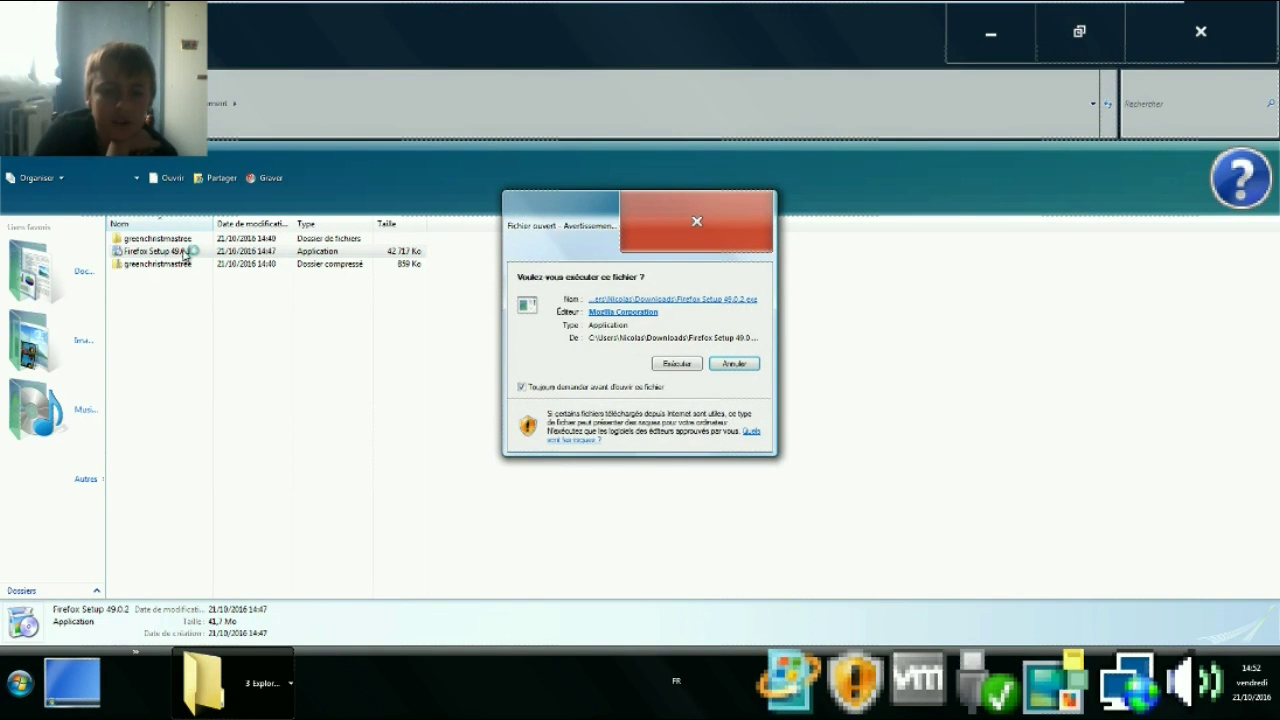
click(601, 395)
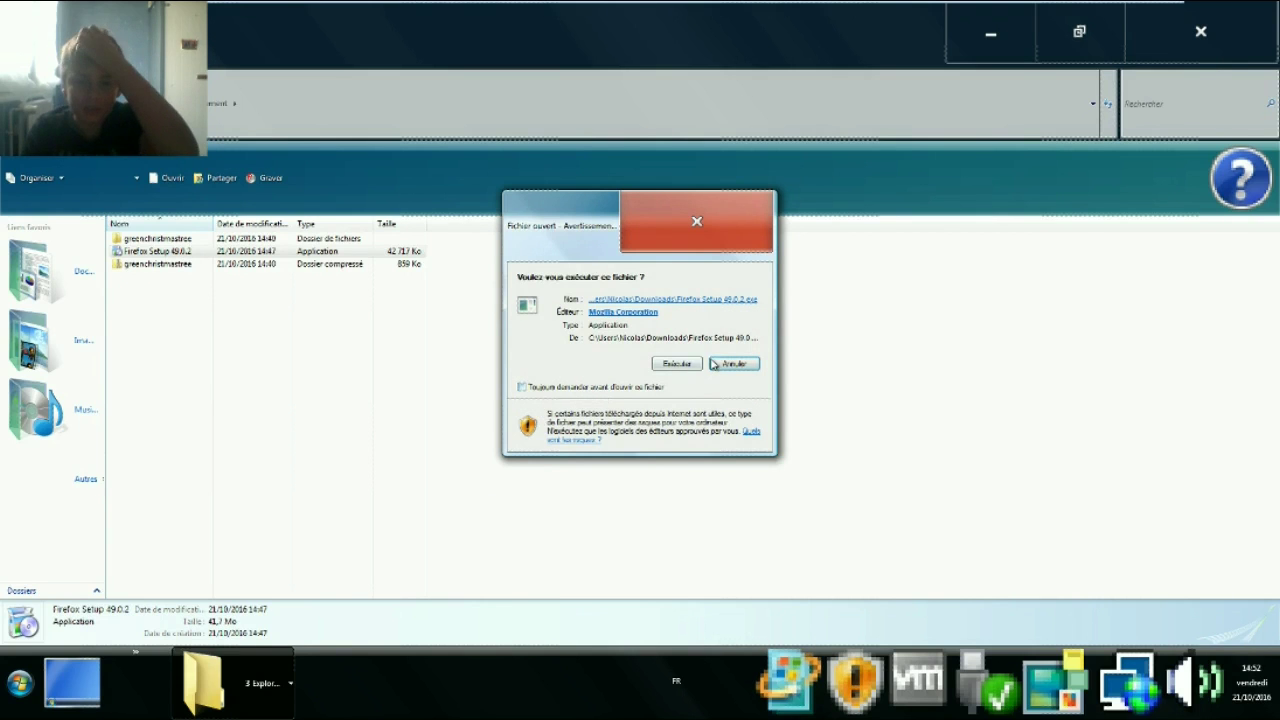
click(677, 363)
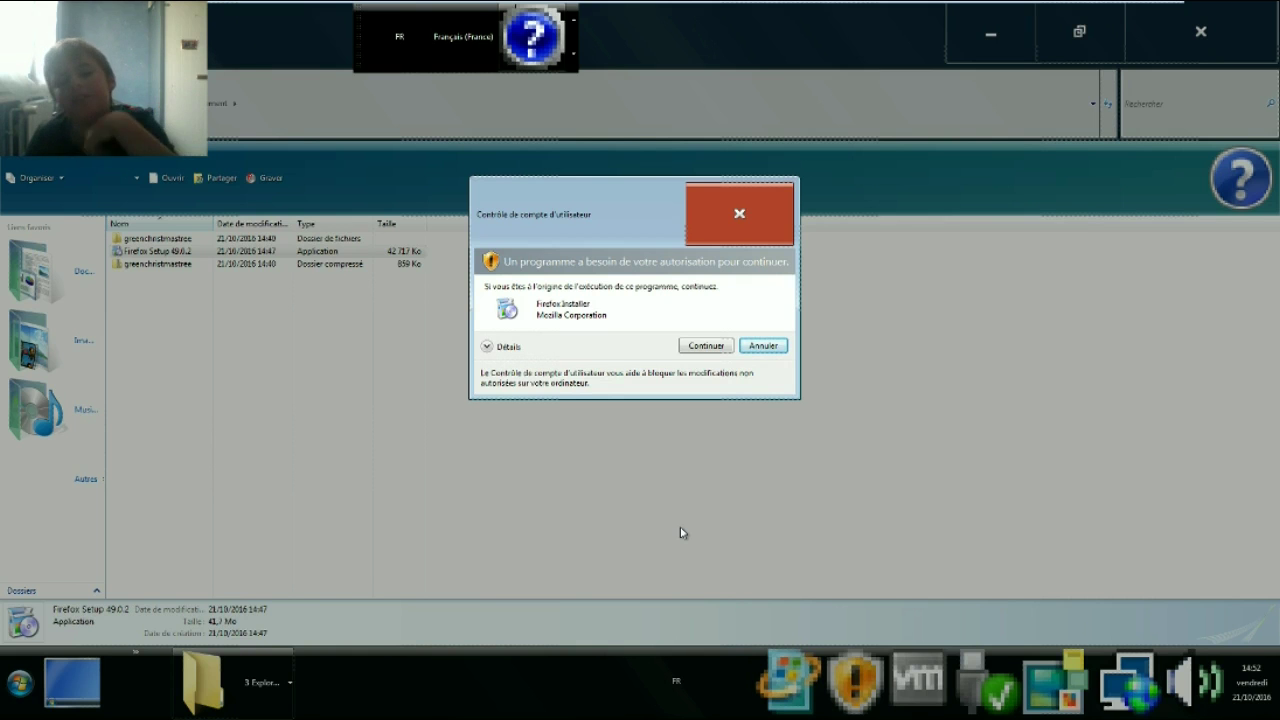
Authorize the Firefox installer, install Firefox with the default options, finish with Firefox launching, and close the download folder.
click(706, 346)
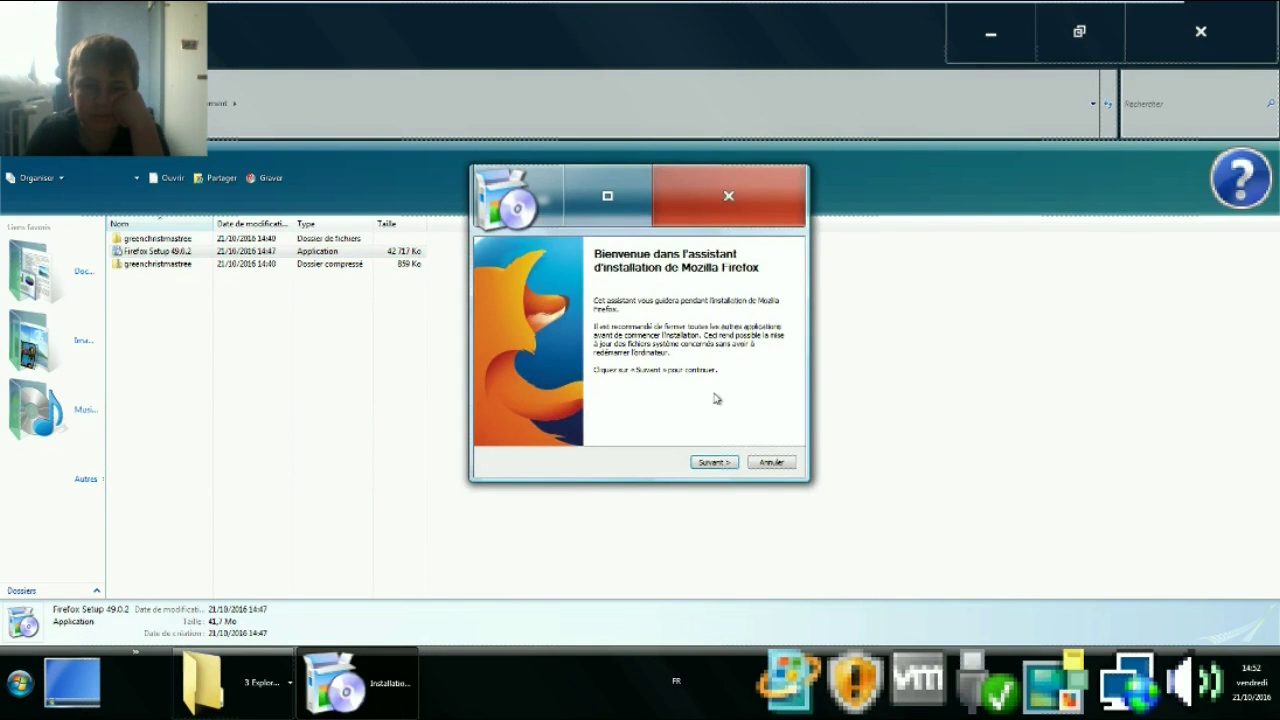
click(712, 464)
click(712, 463)
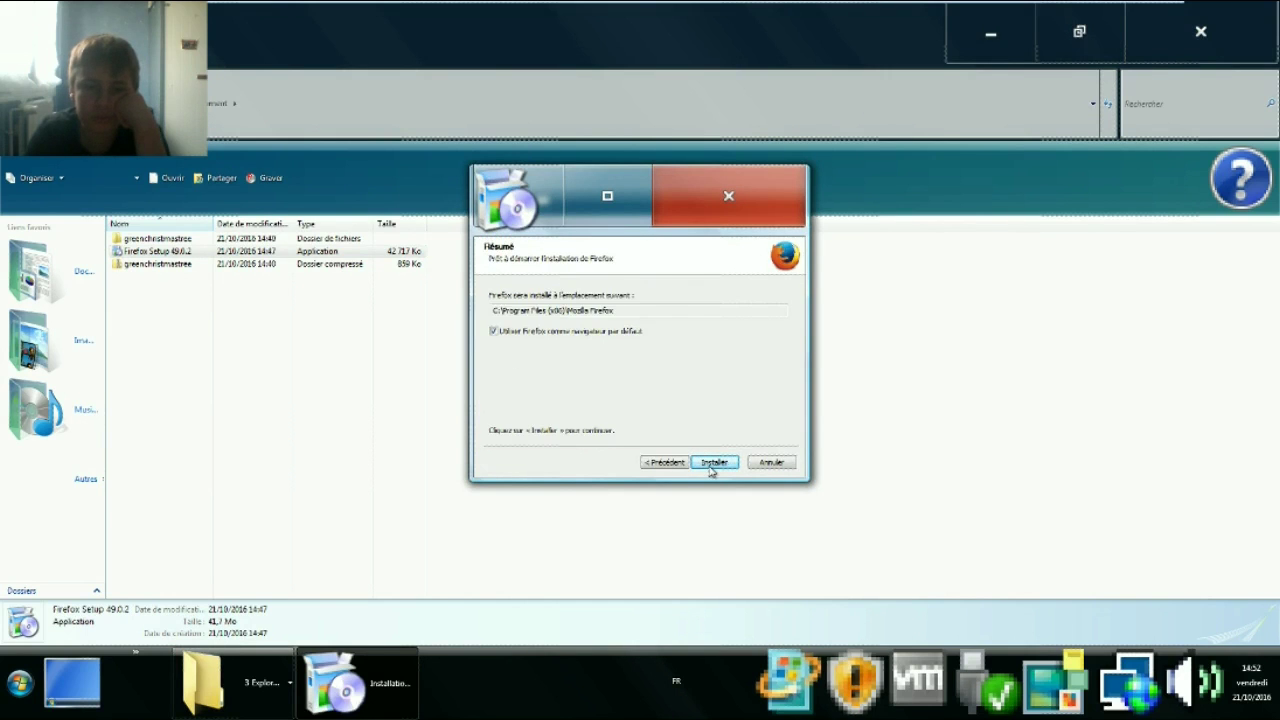
click(712, 464)
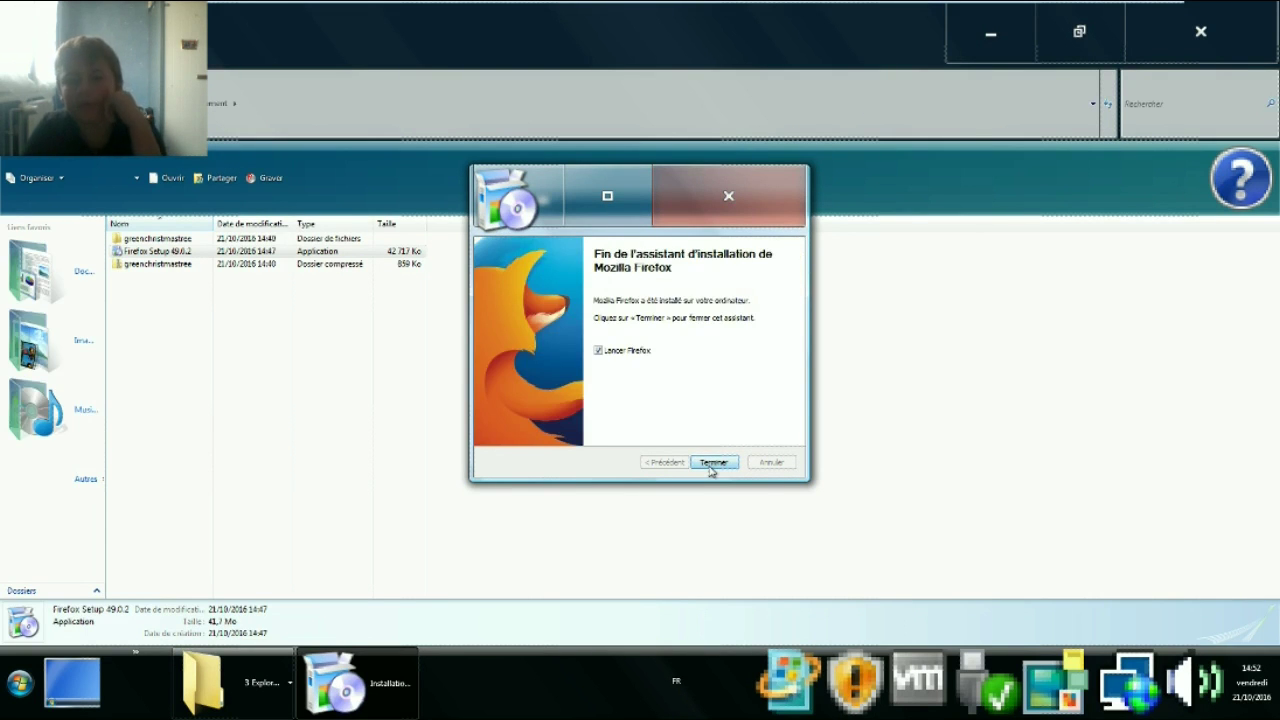
click(713, 463)
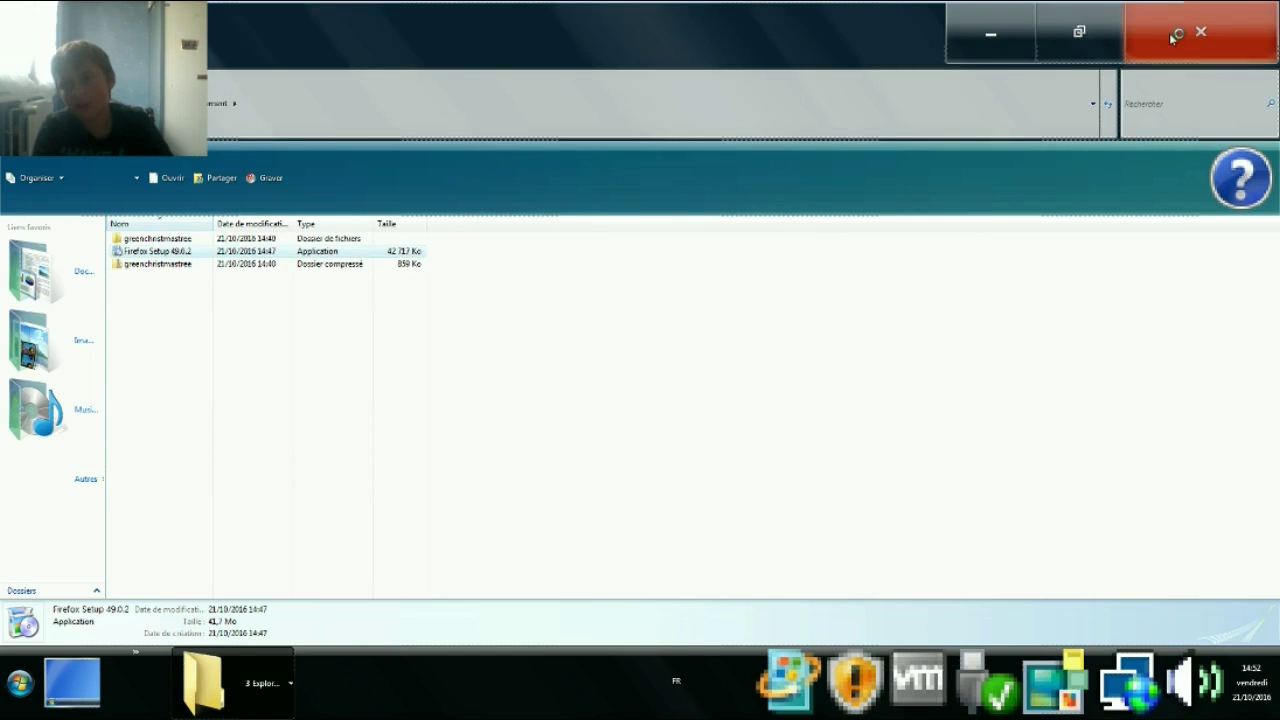
click(1197, 35)
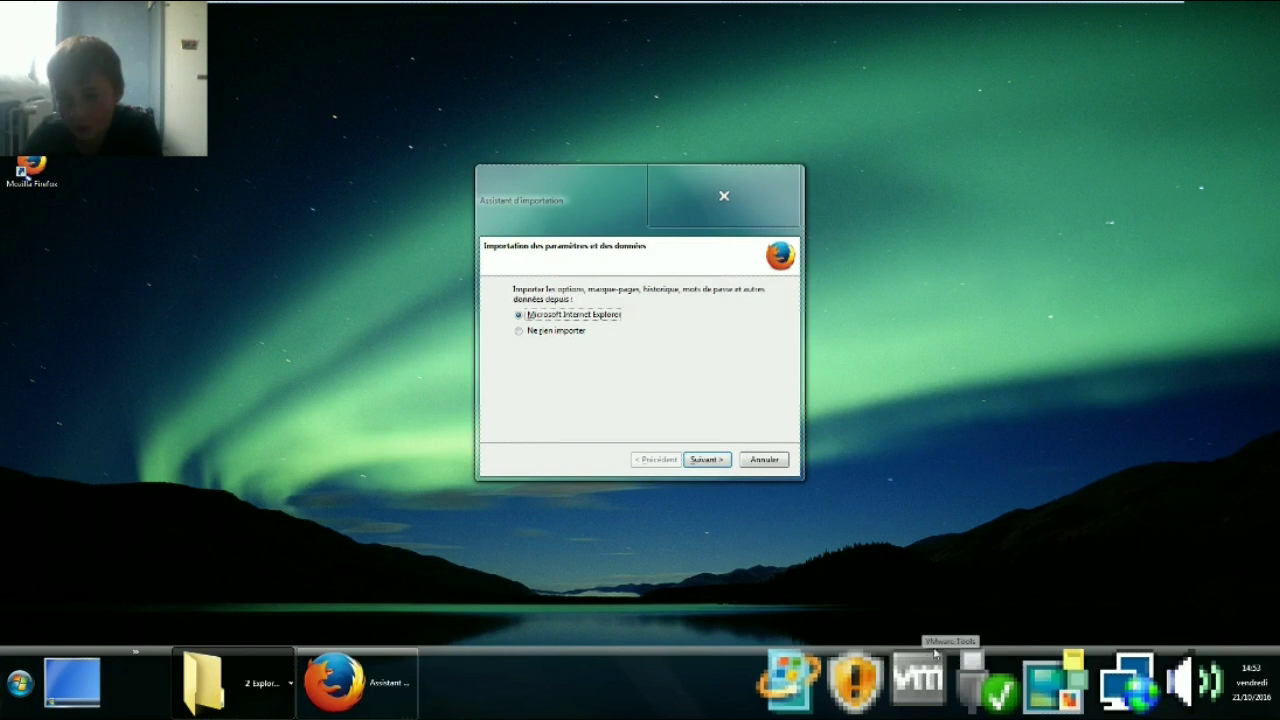
Open the advanced appearance settings from the desktop's window color personalization and its classic appearance properties.
right_click(936, 532)
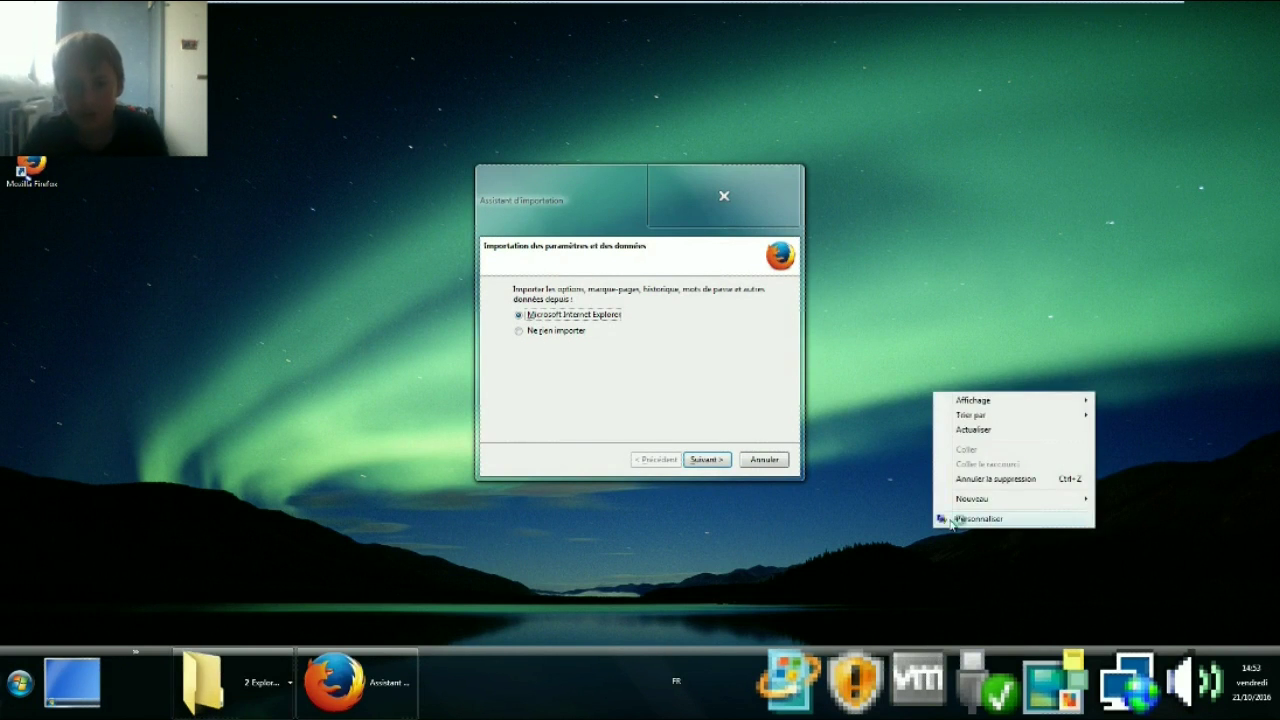
click(953, 519)
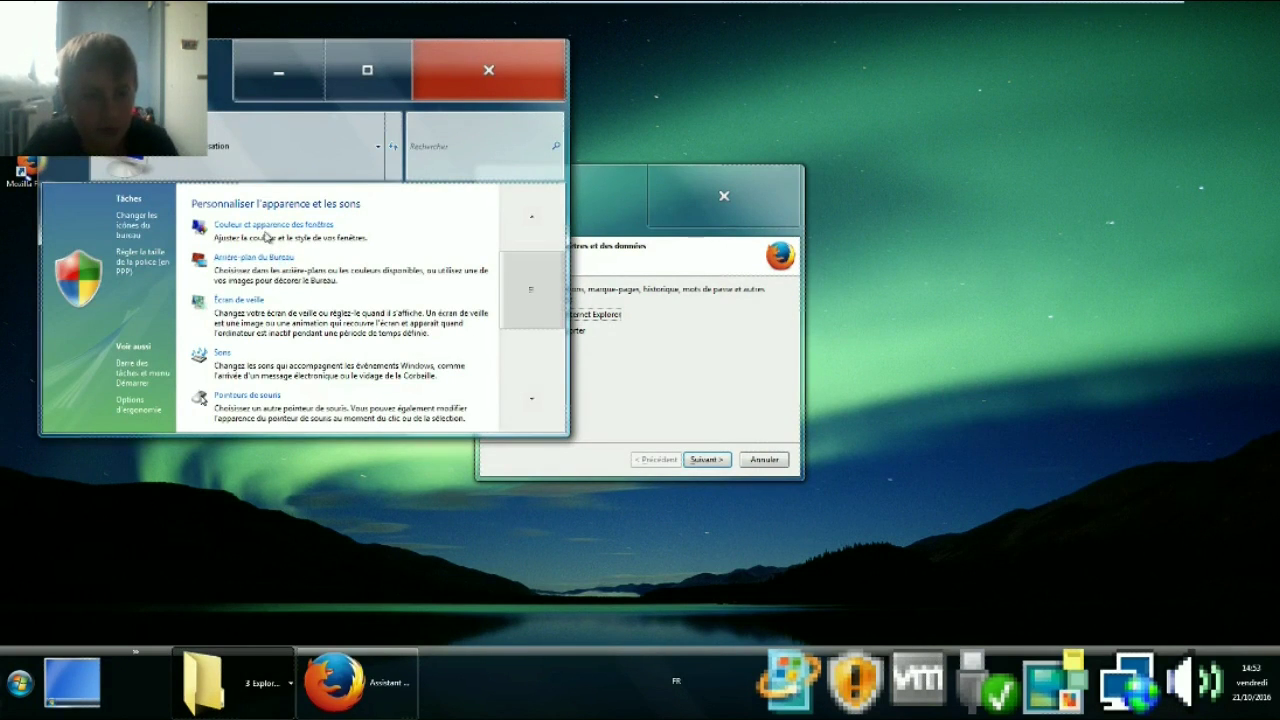
click(268, 227)
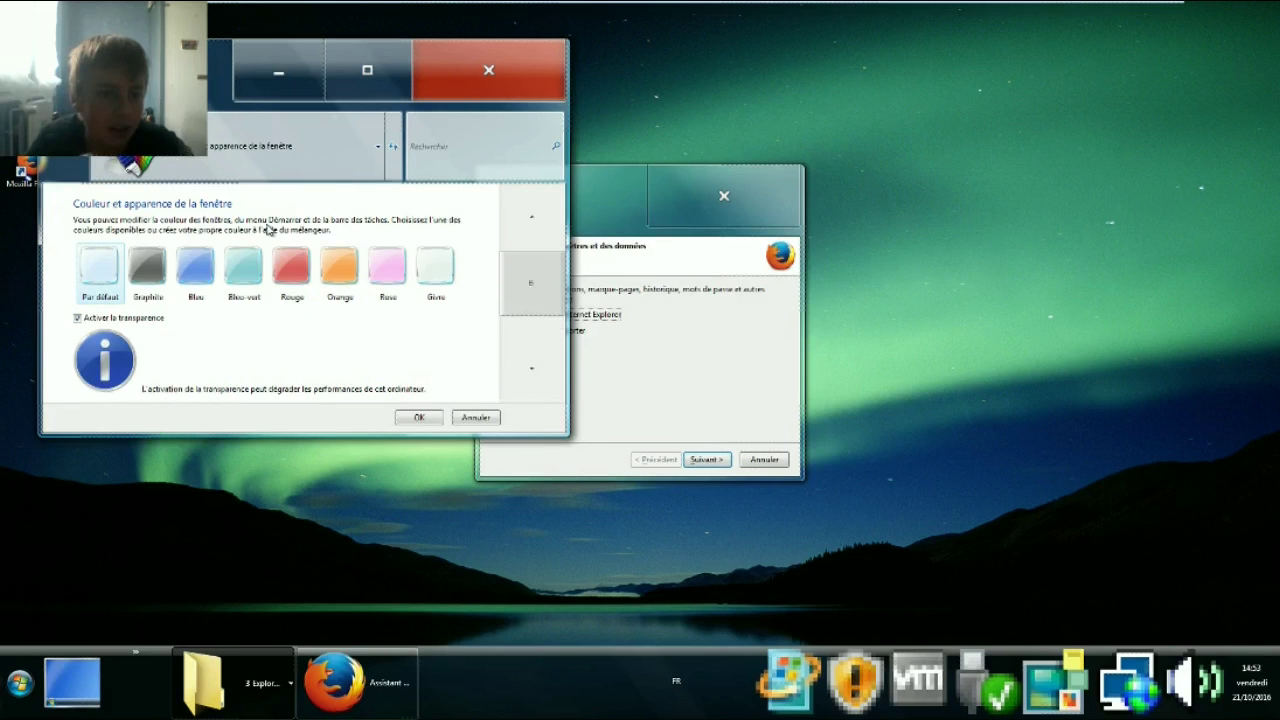
click(521, 266)
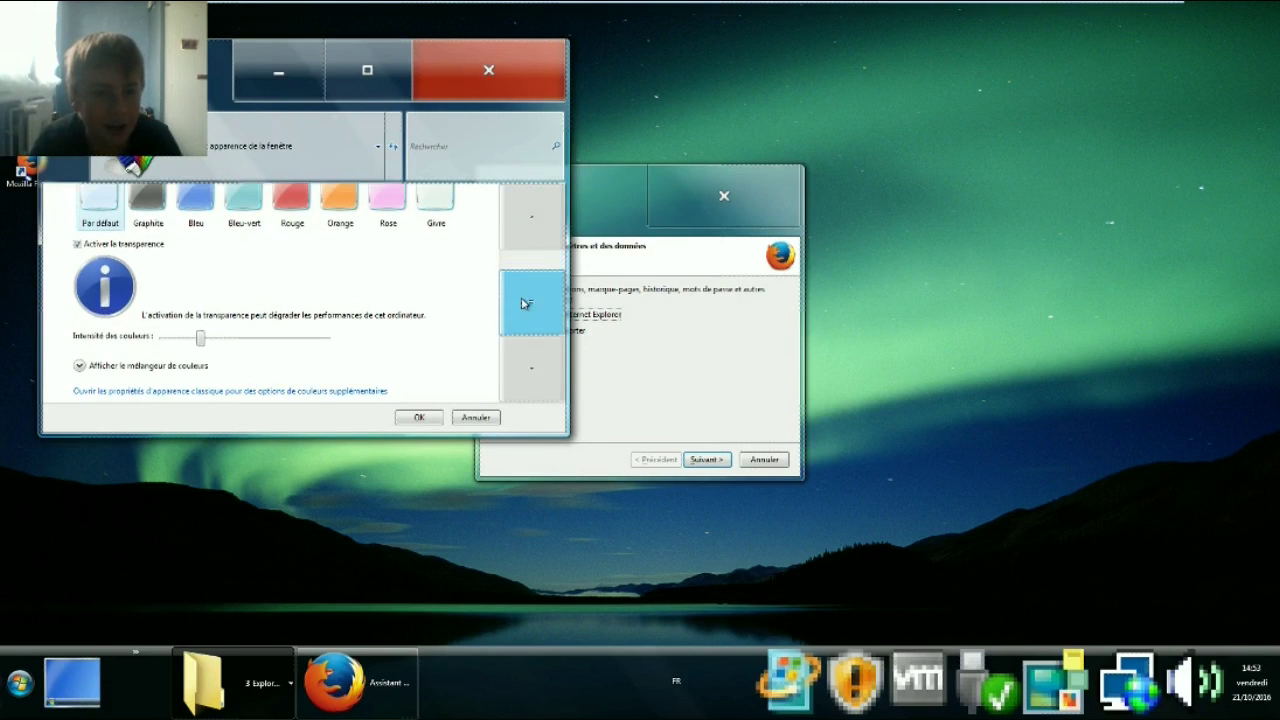
click(236, 391)
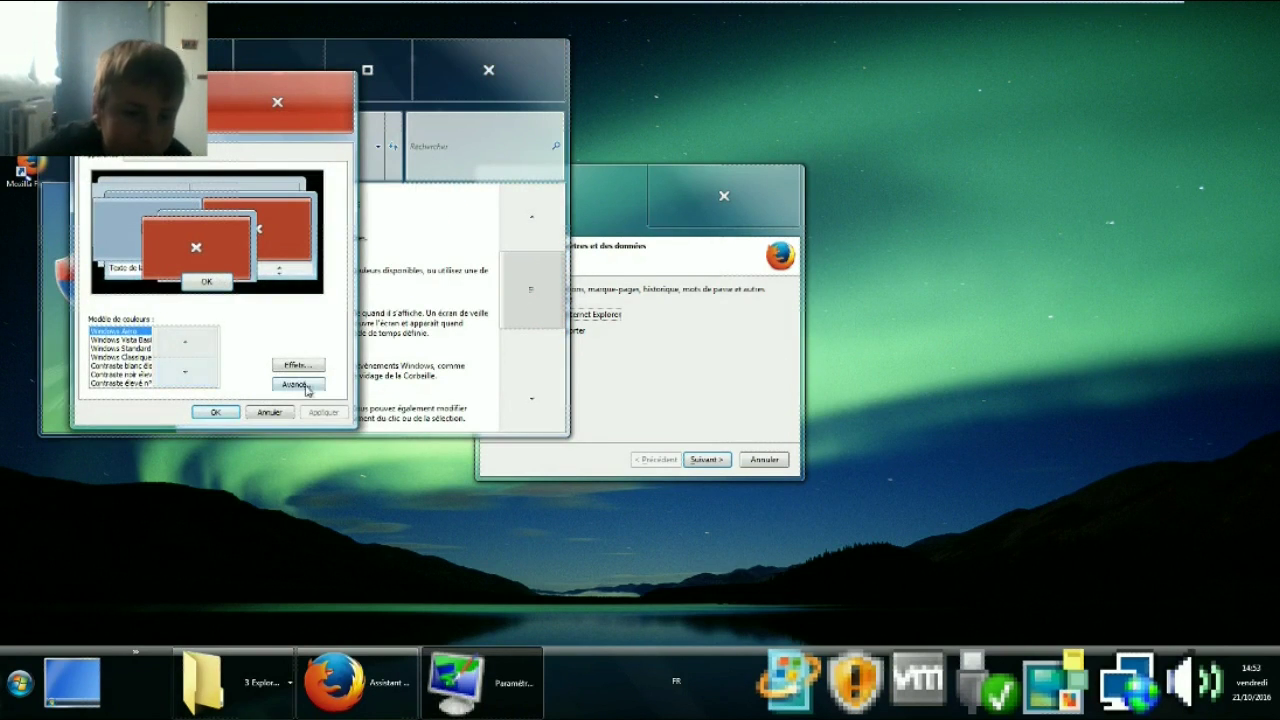
click(306, 388)
Set the active title bar's font size to 24 and its bar size to 100.
click(626, 432)
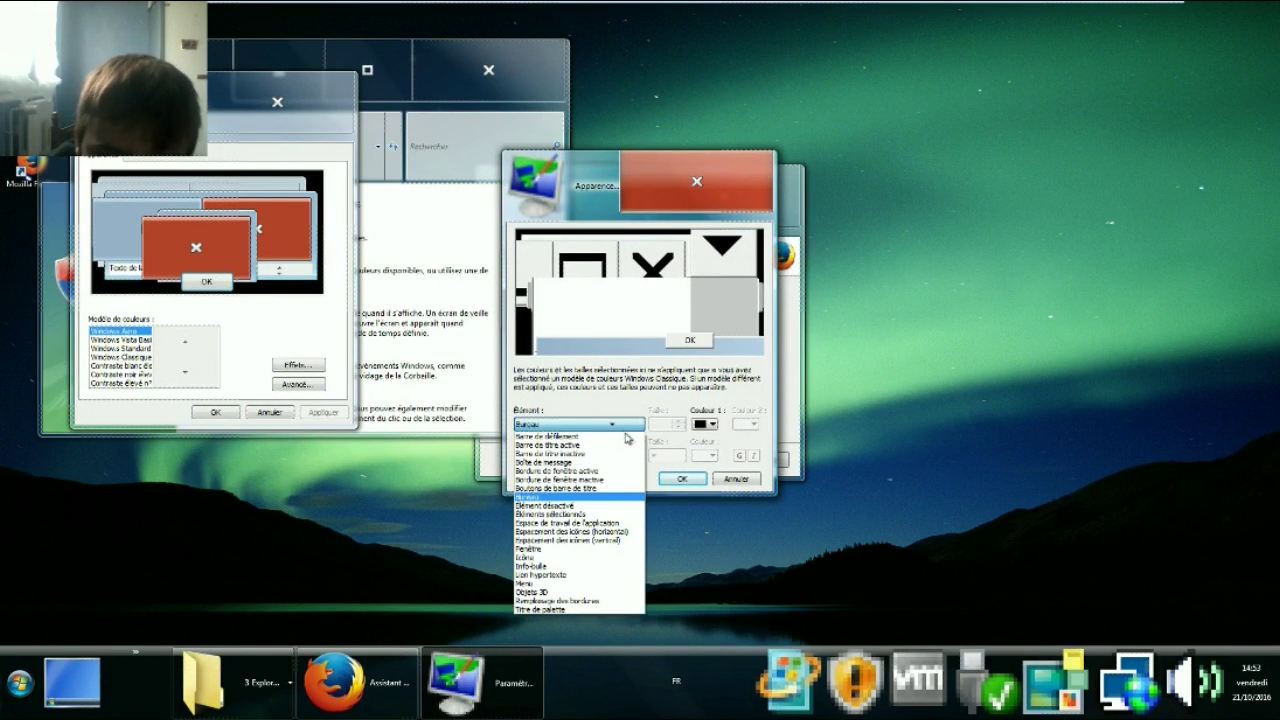
click(626, 437)
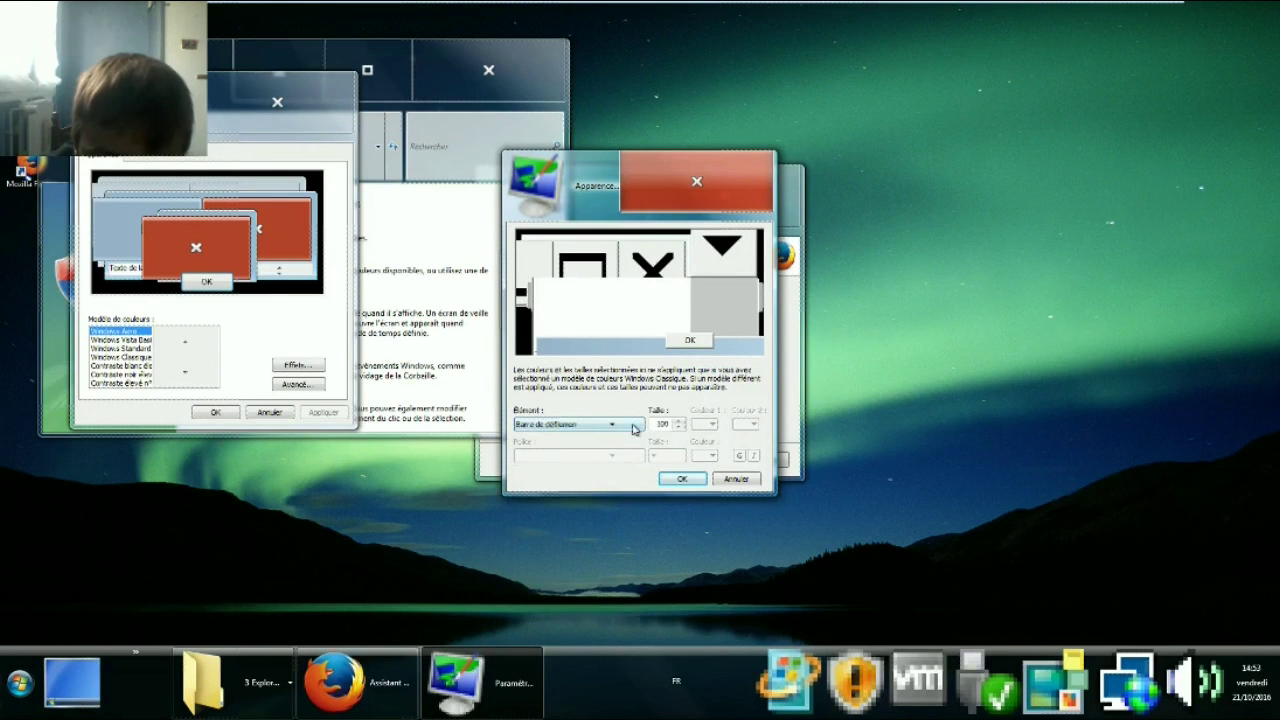
click(632, 428)
click(632, 442)
click(632, 428)
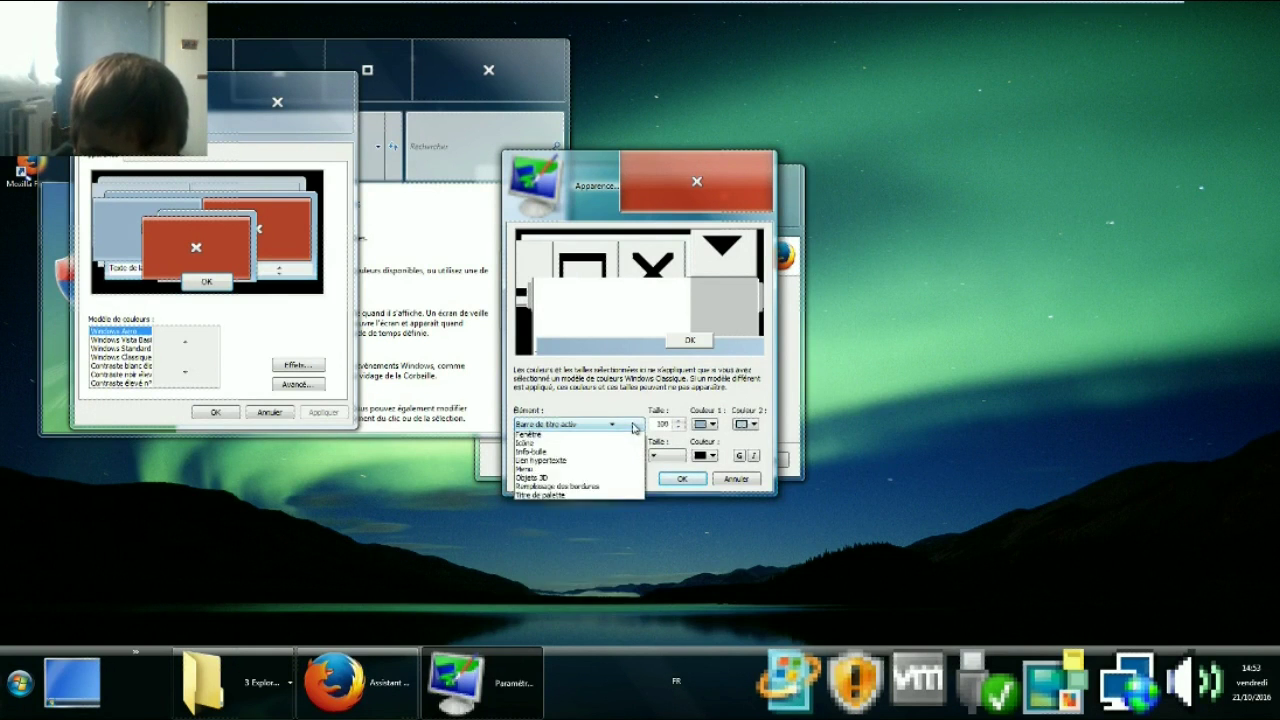
click(632, 428)
click(667, 456)
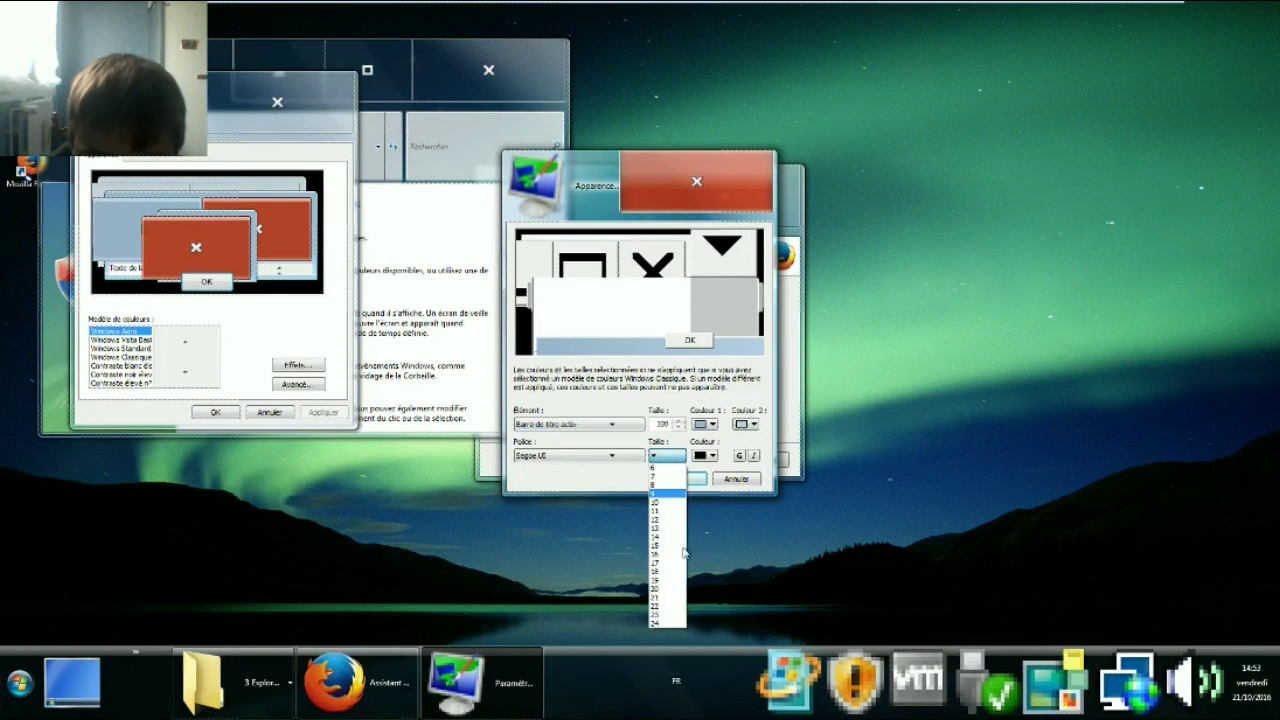
click(667, 622)
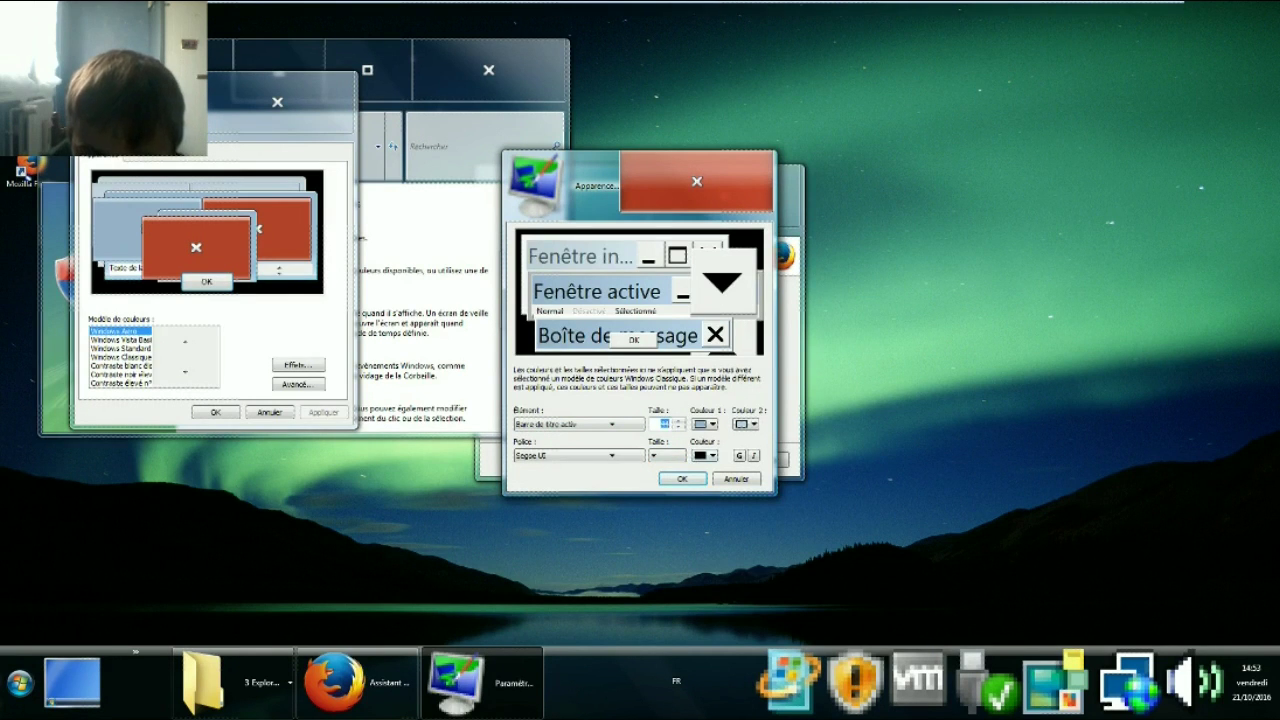
text(1)
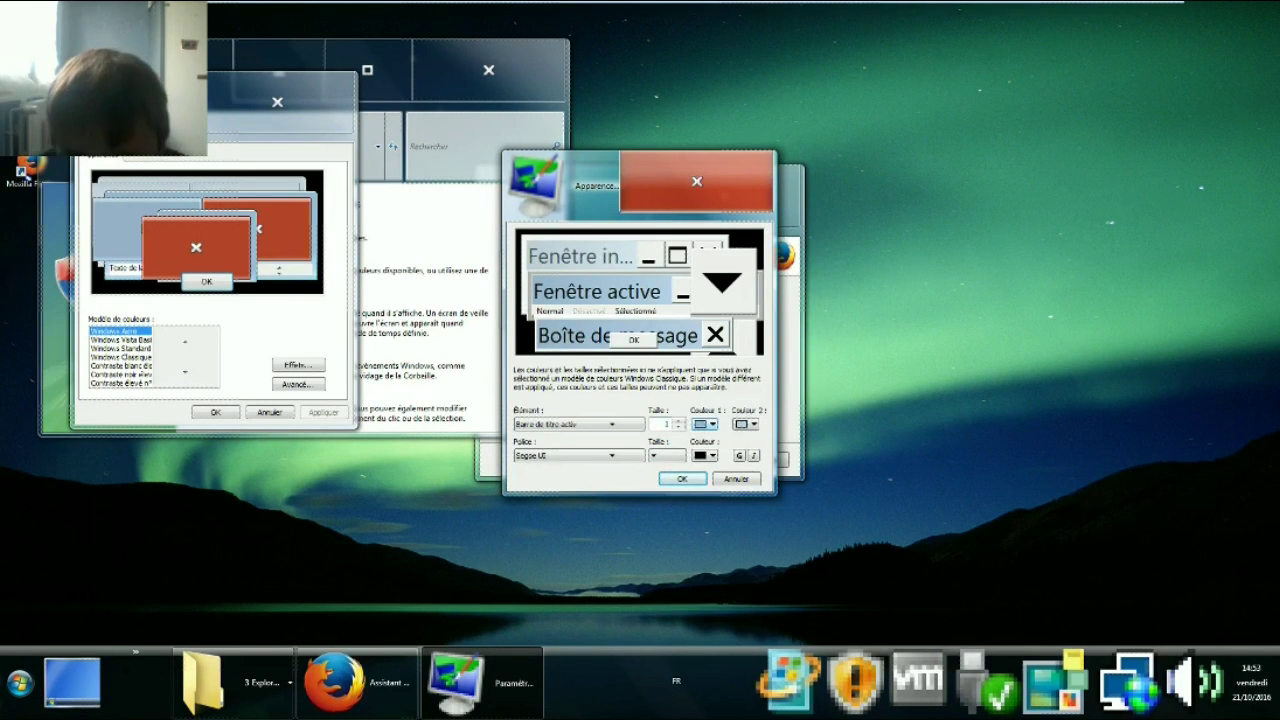
text(00)
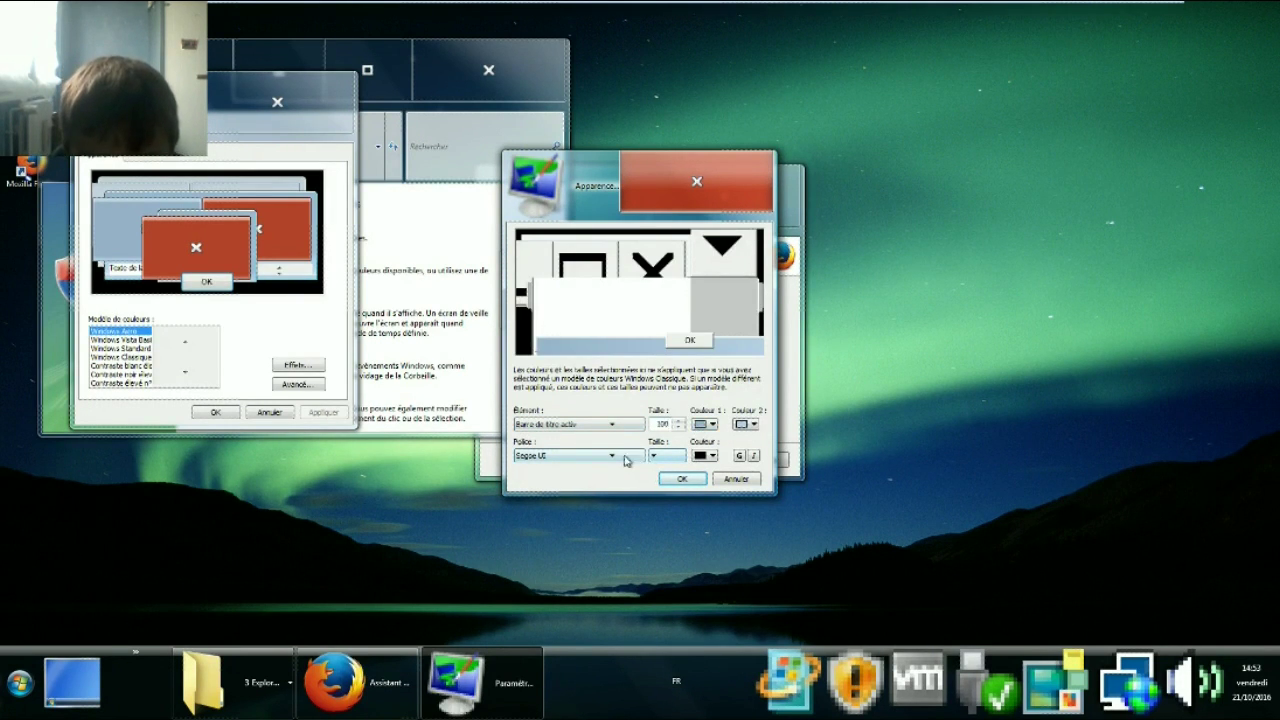
Reselect font size 24 for the active title bar and raise its bar size back to 100.
click(666, 458)
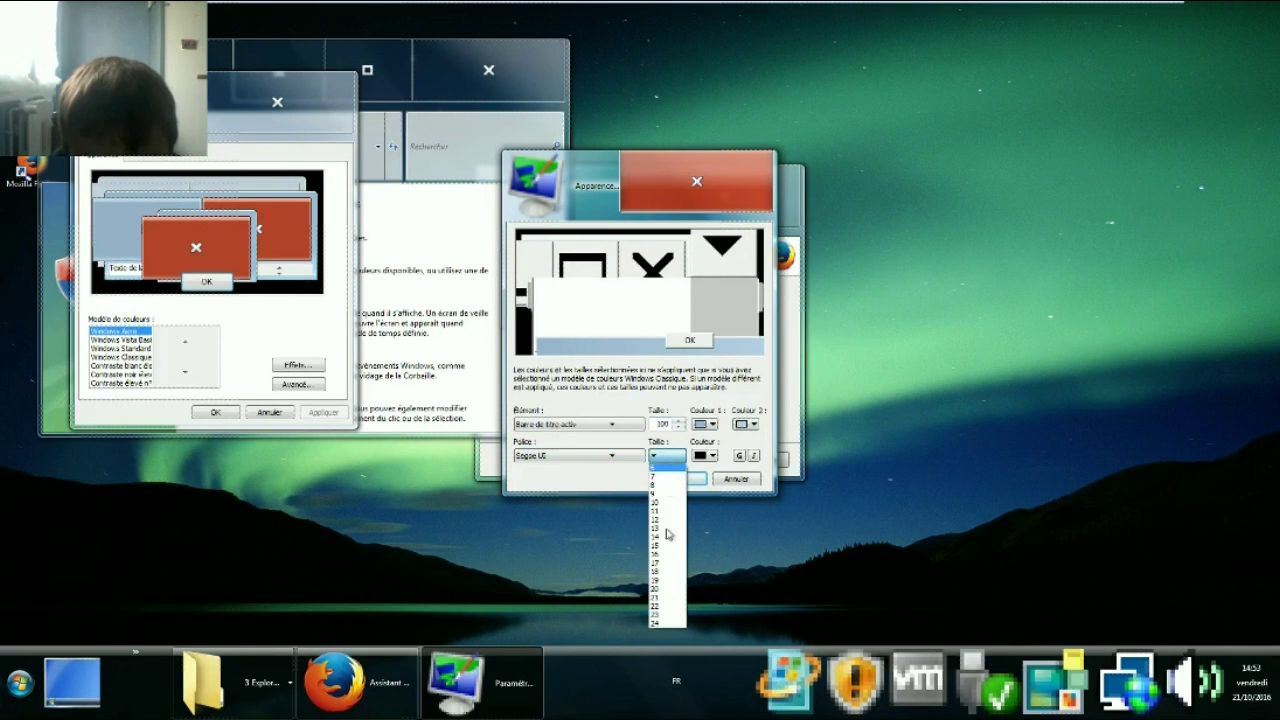
click(654, 457)
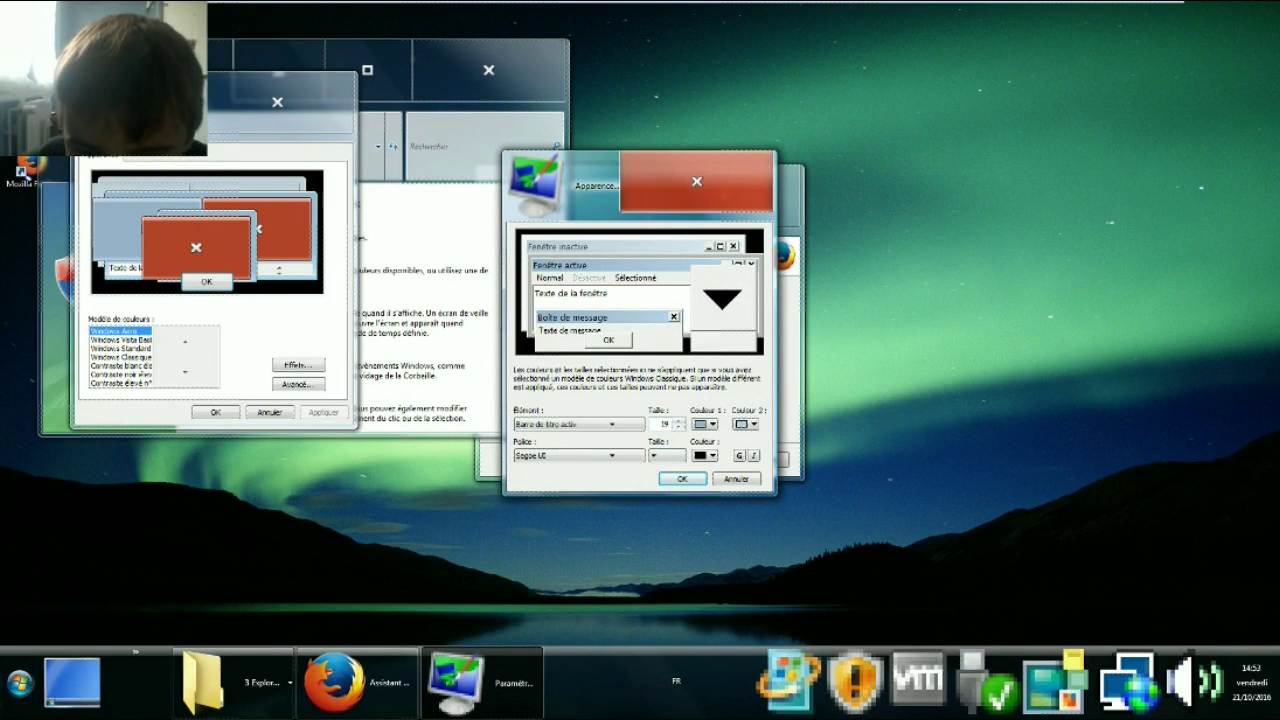
click(664, 457)
click(672, 628)
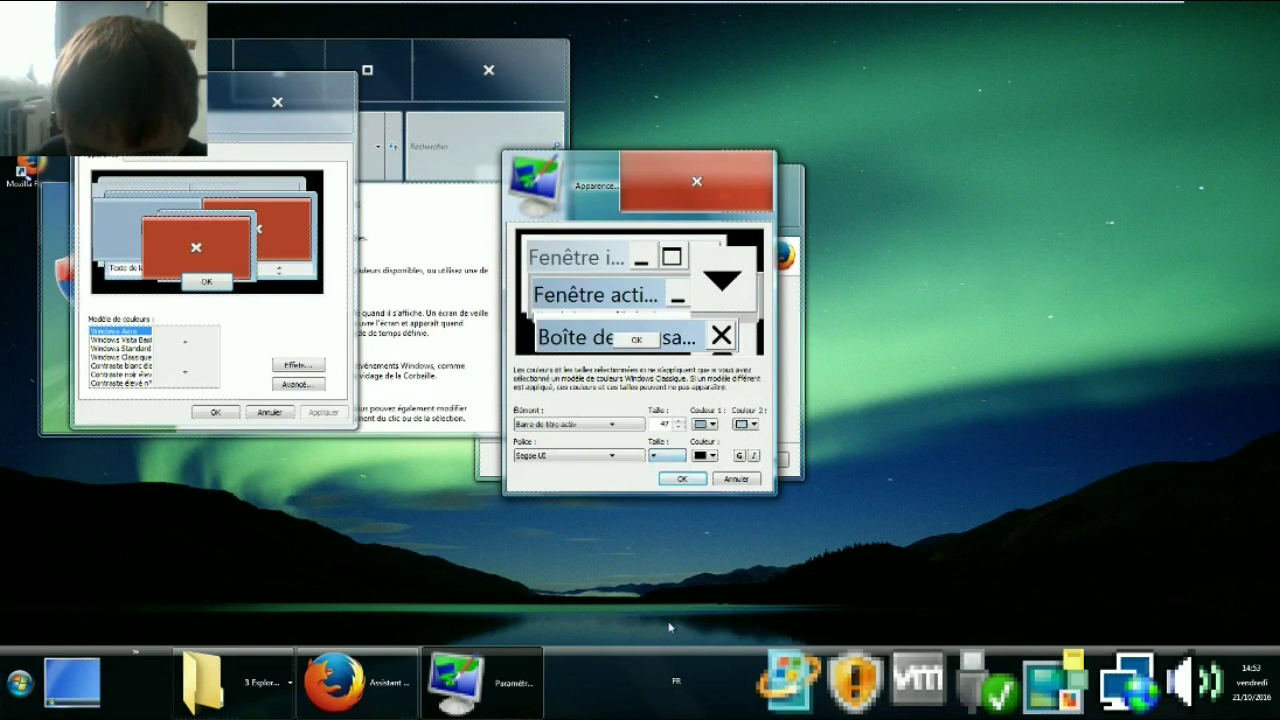
click(679, 421)
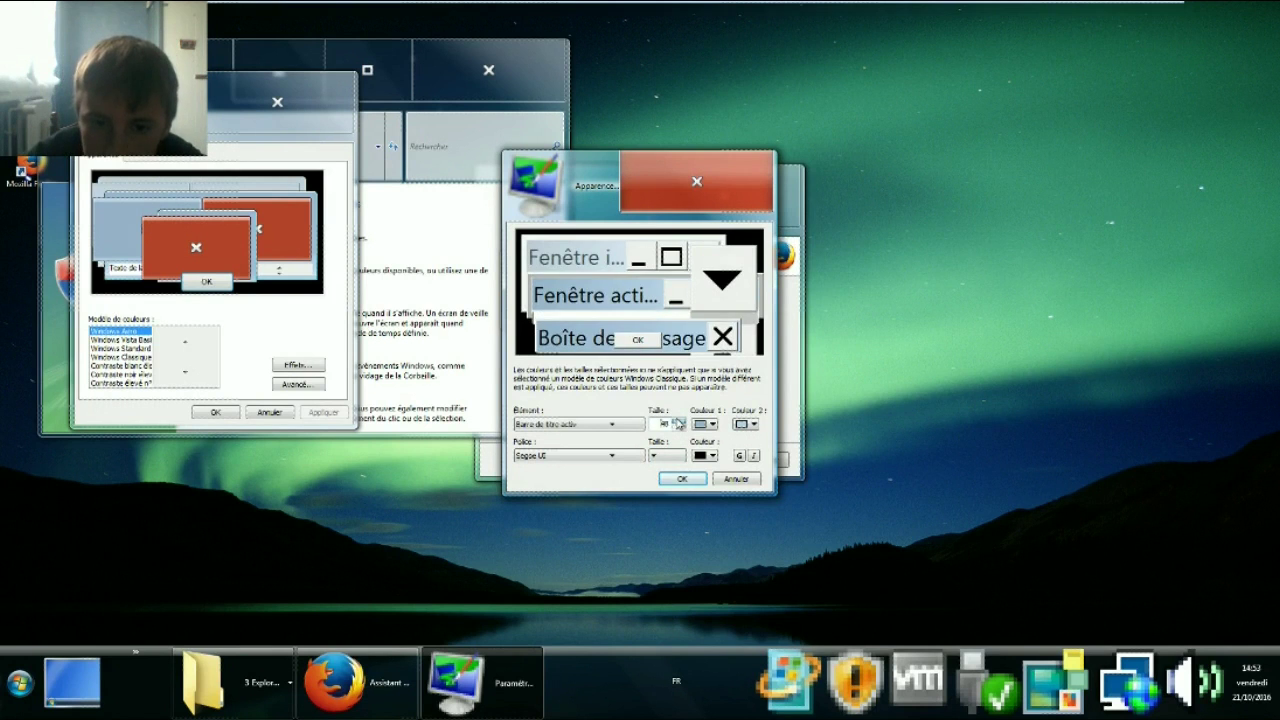
click(679, 423)
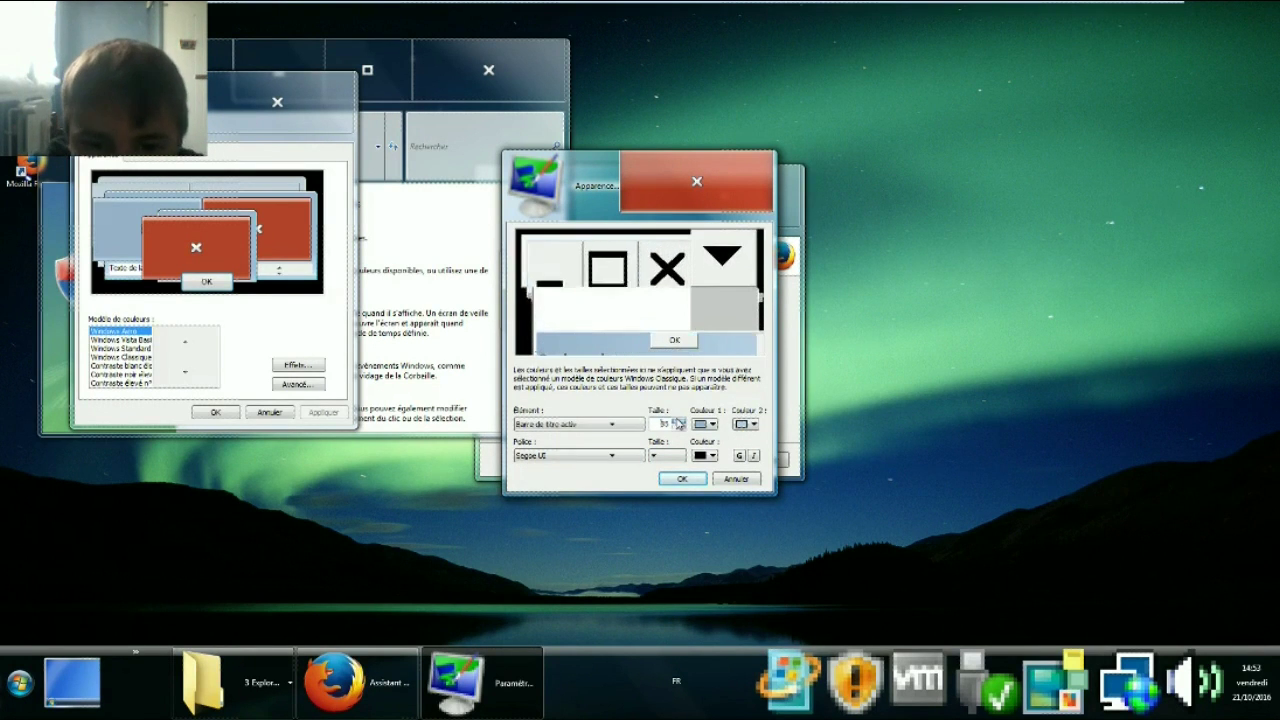
Set the icon element's font size to 24 and enter 100 as the icon size.
click(584, 425)
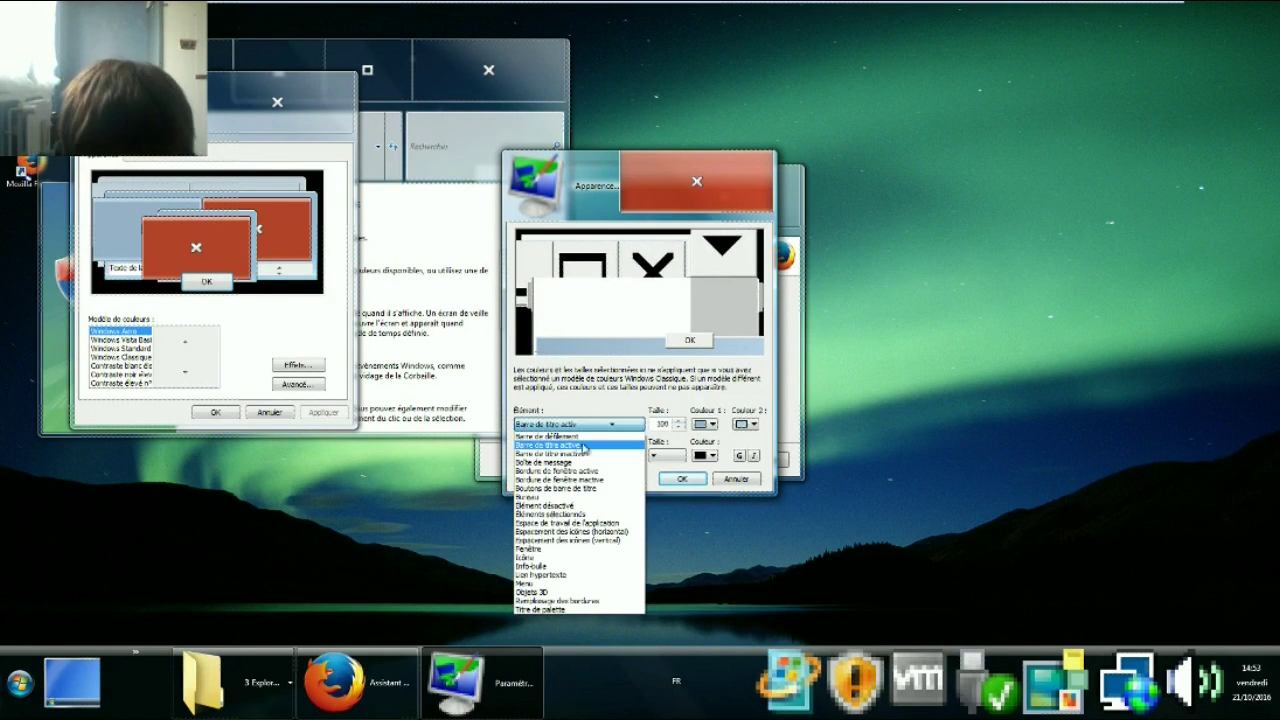
click(573, 561)
click(668, 456)
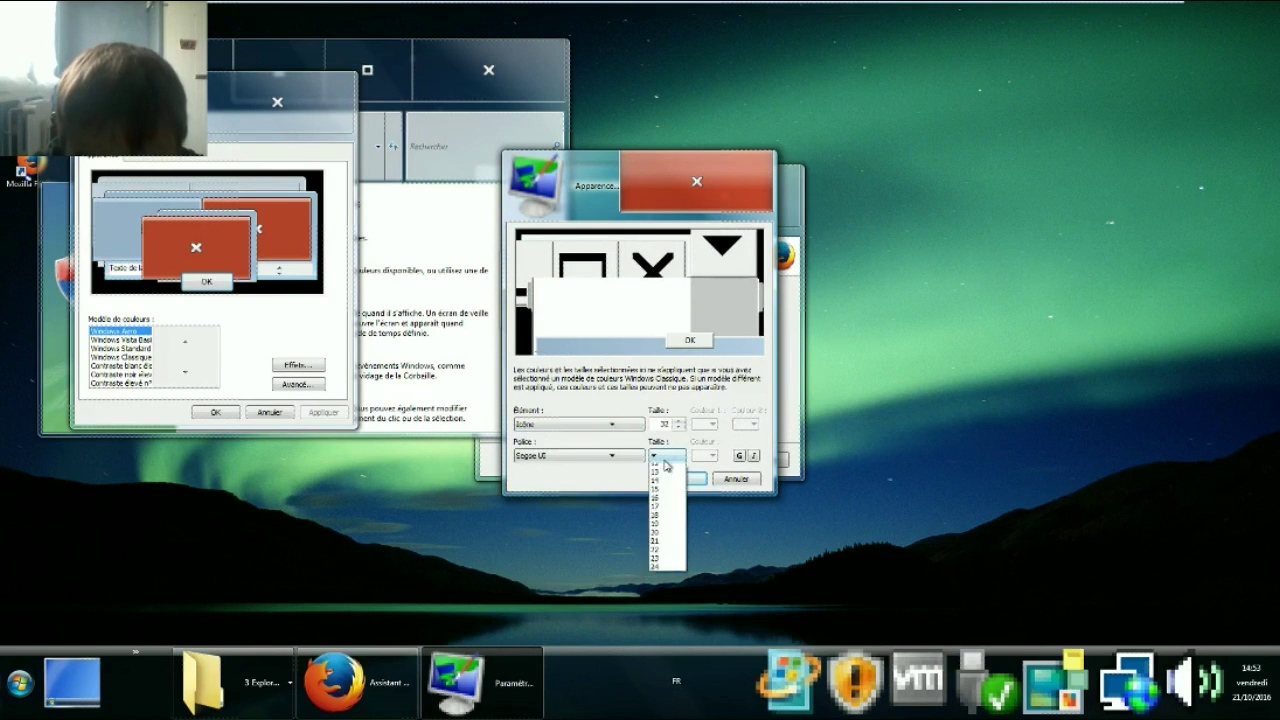
click(668, 620)
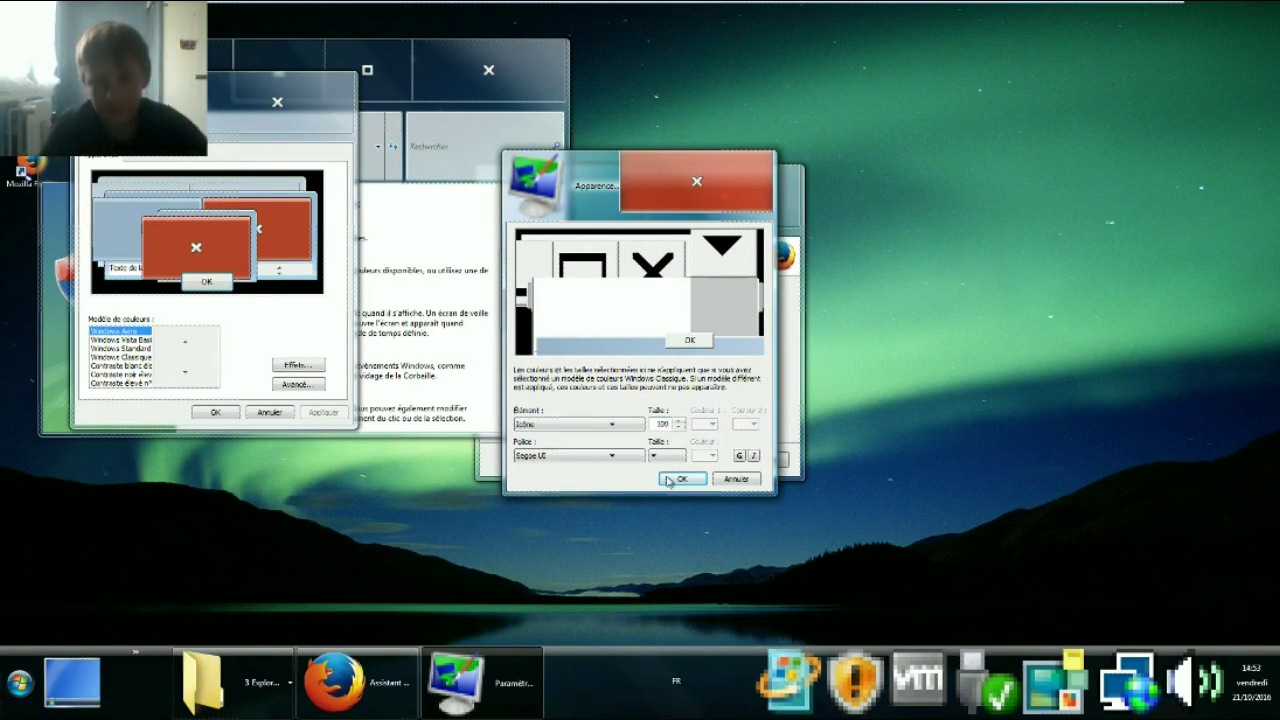
Set the message box element's font size to 24.
click(634, 426)
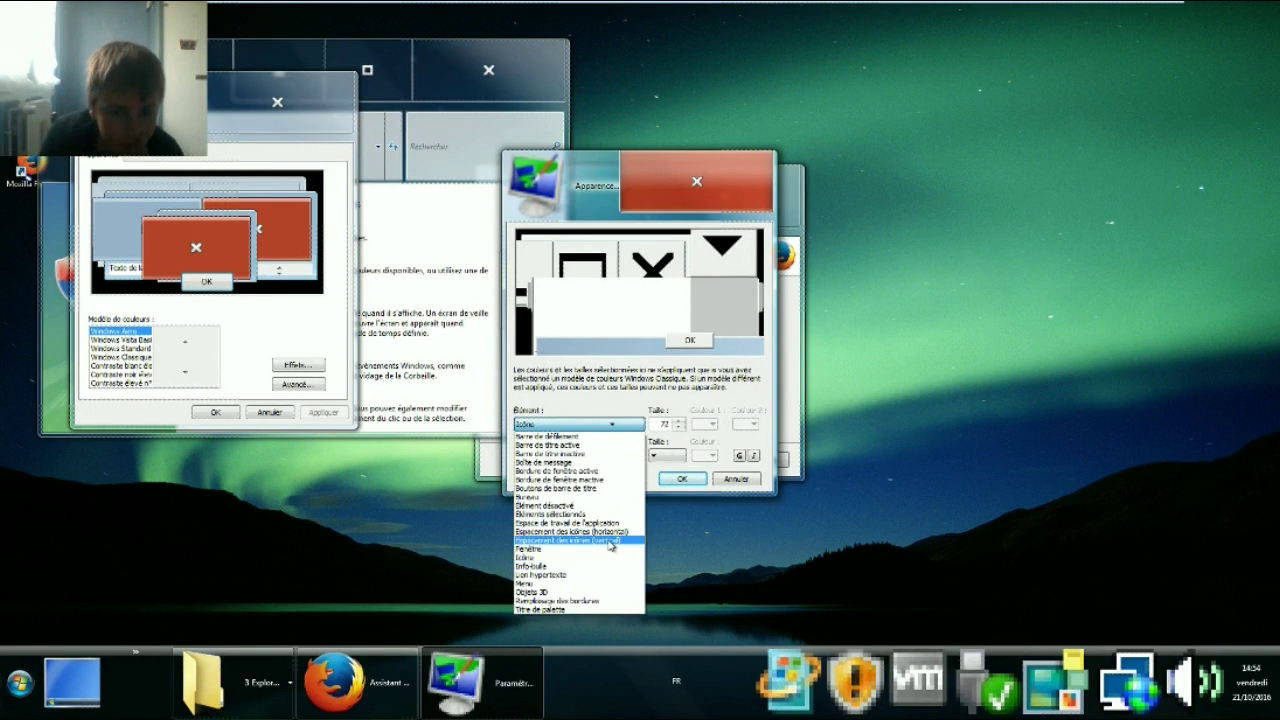
click(612, 465)
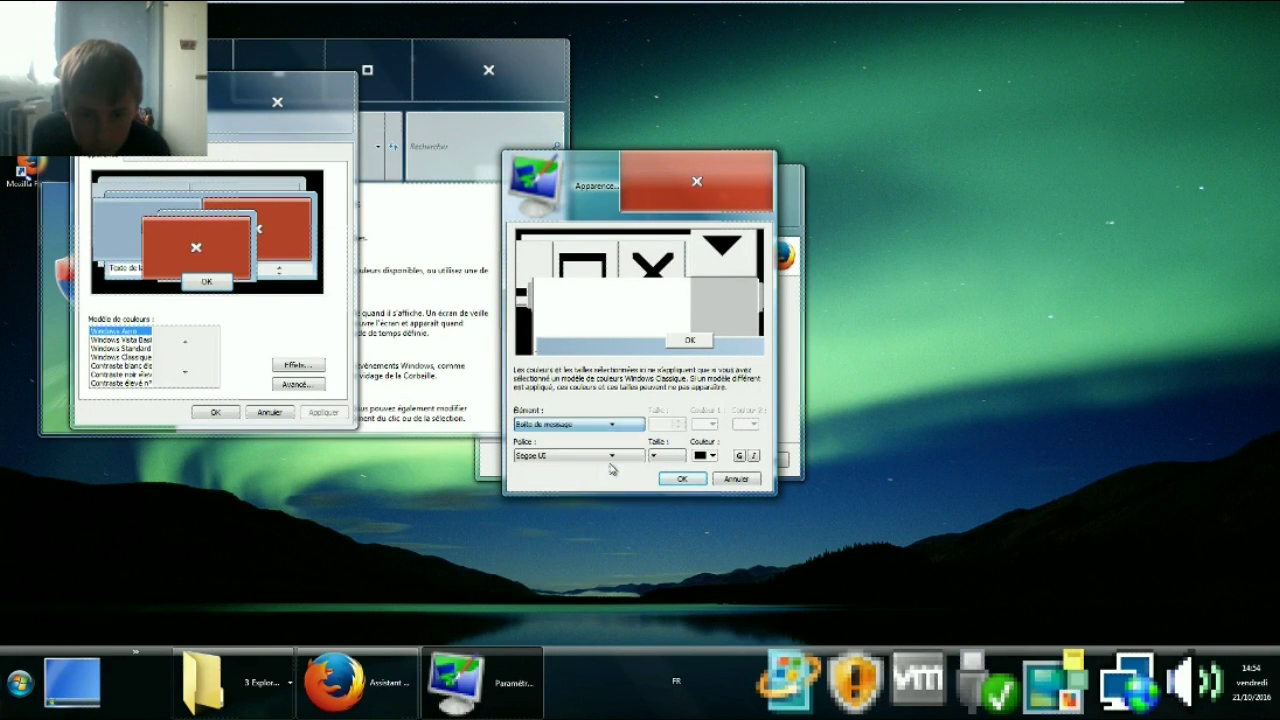
click(668, 456)
click(676, 621)
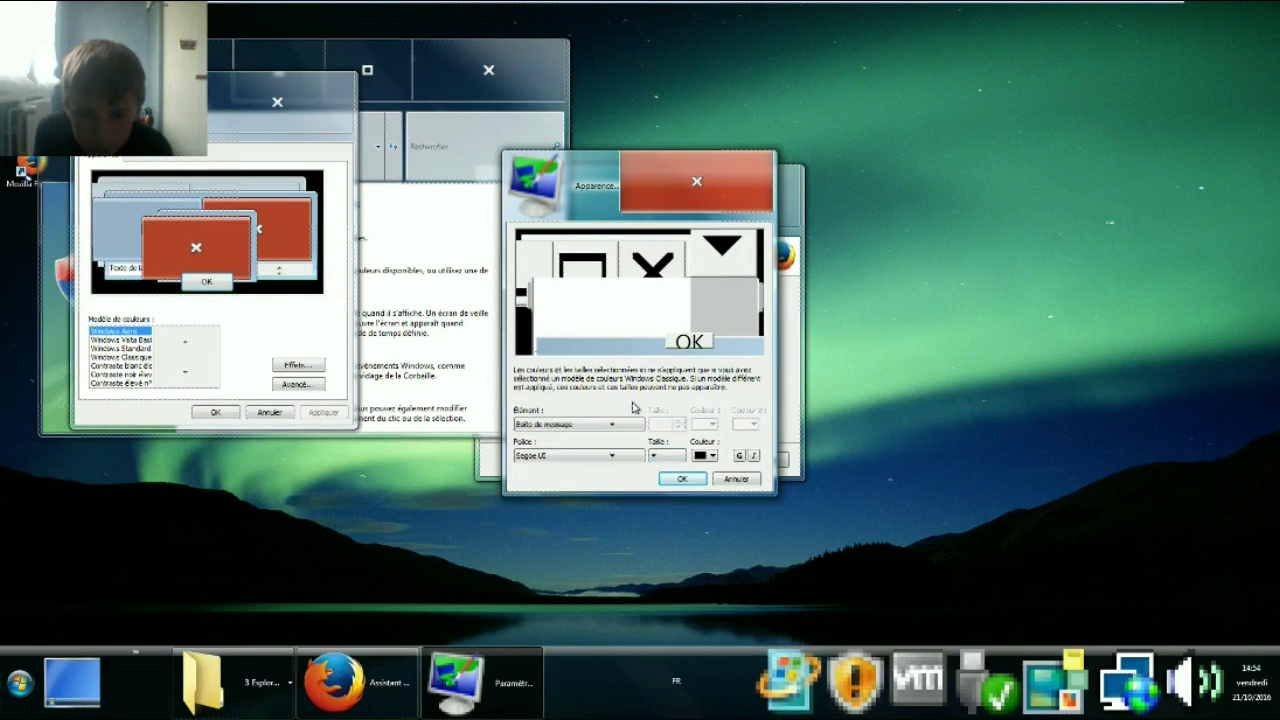
Confirm the advanced appearance changes and apply them with the Windows Aero scheme.
click(612, 424)
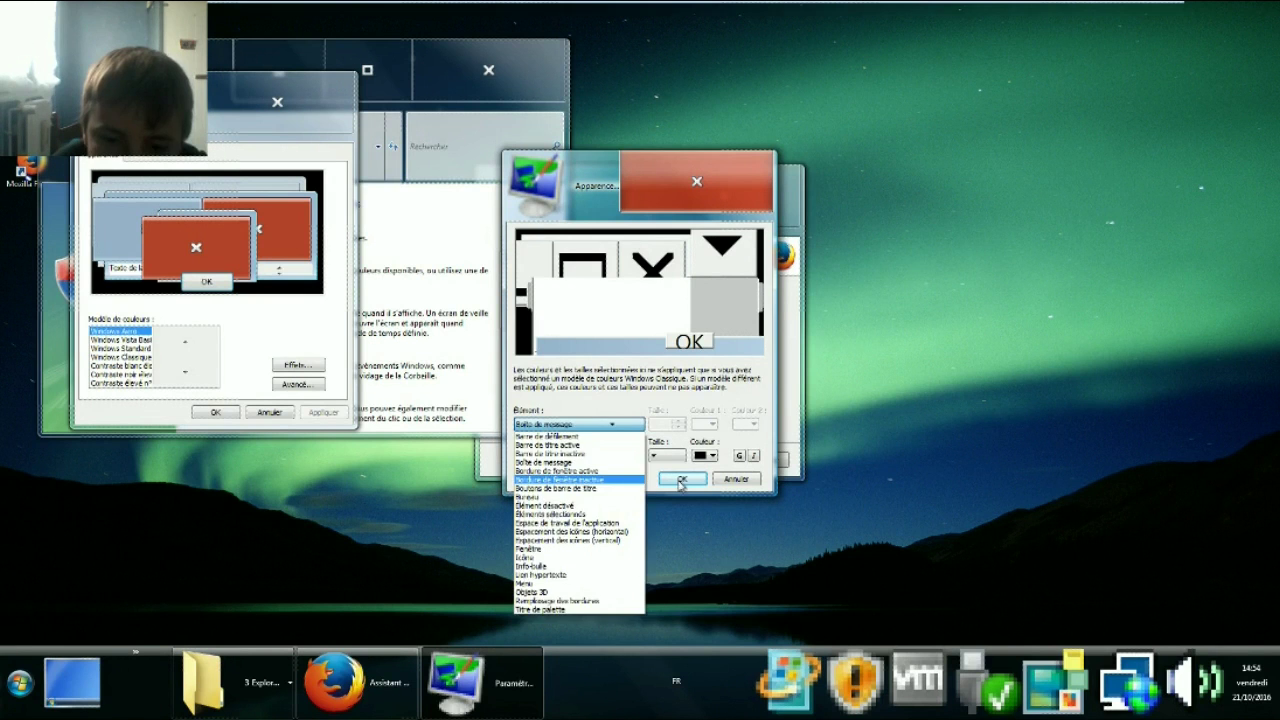
click(620, 481)
click(682, 479)
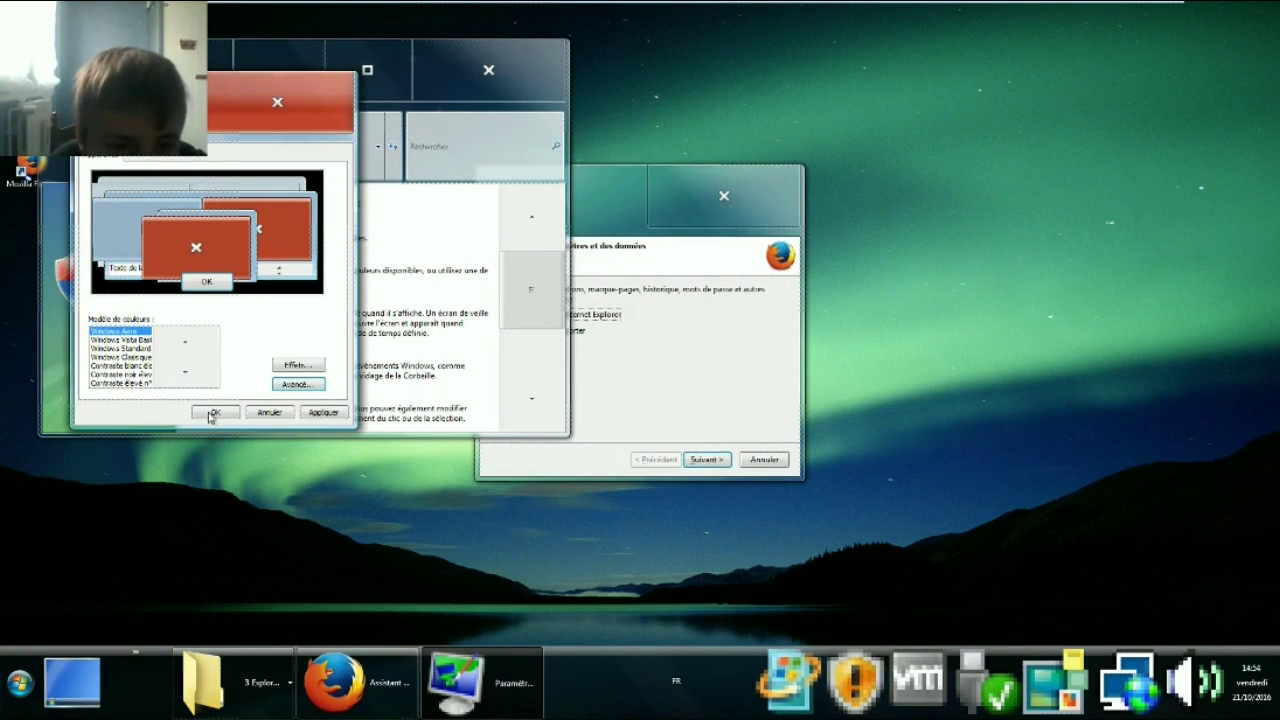
click(308, 411)
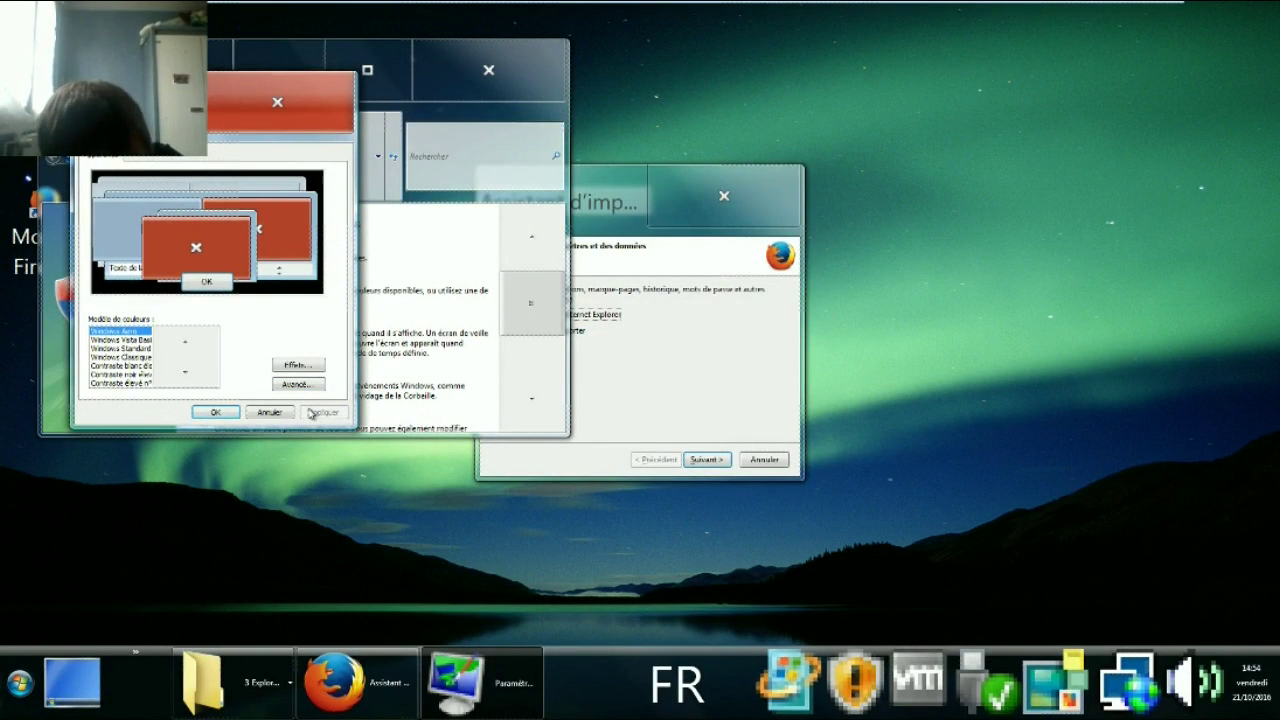
key(Down)
key(Down)
key(Down)
key(Down)
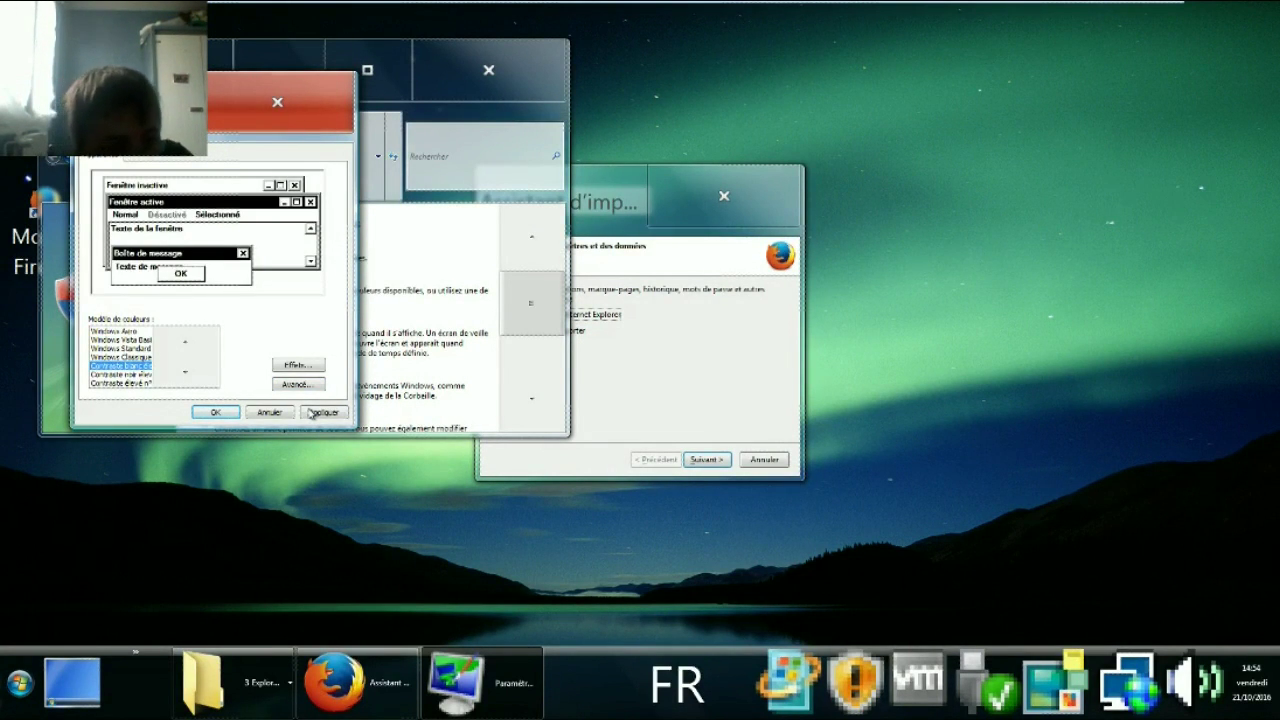
click(289, 414)
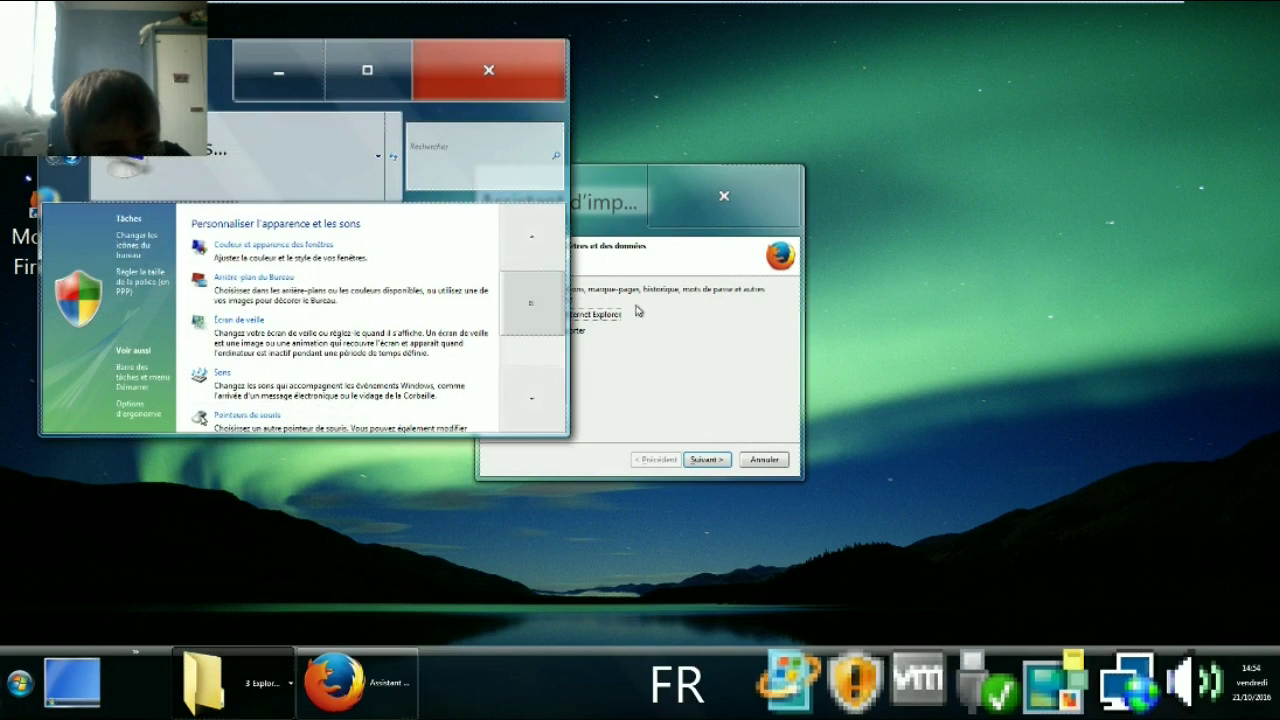
Choose to import nothing in Firefox's settings and data import wizard and continue.
click(637, 311)
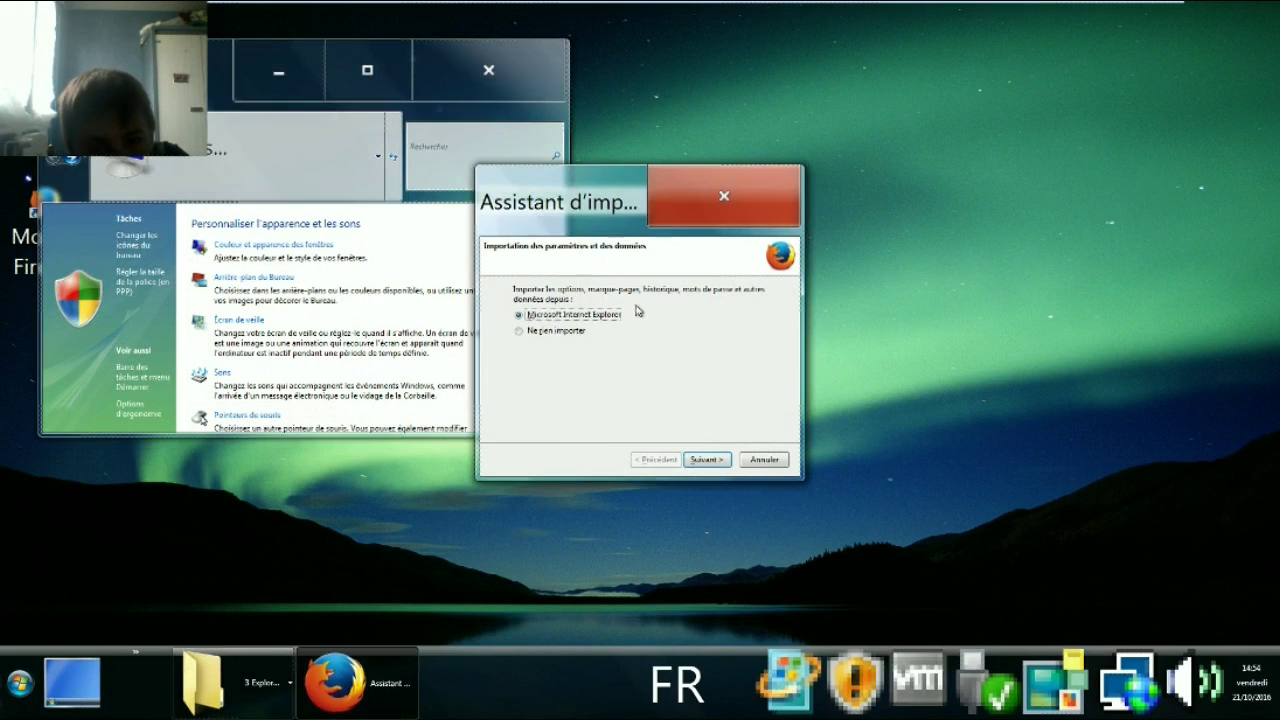
click(571, 333)
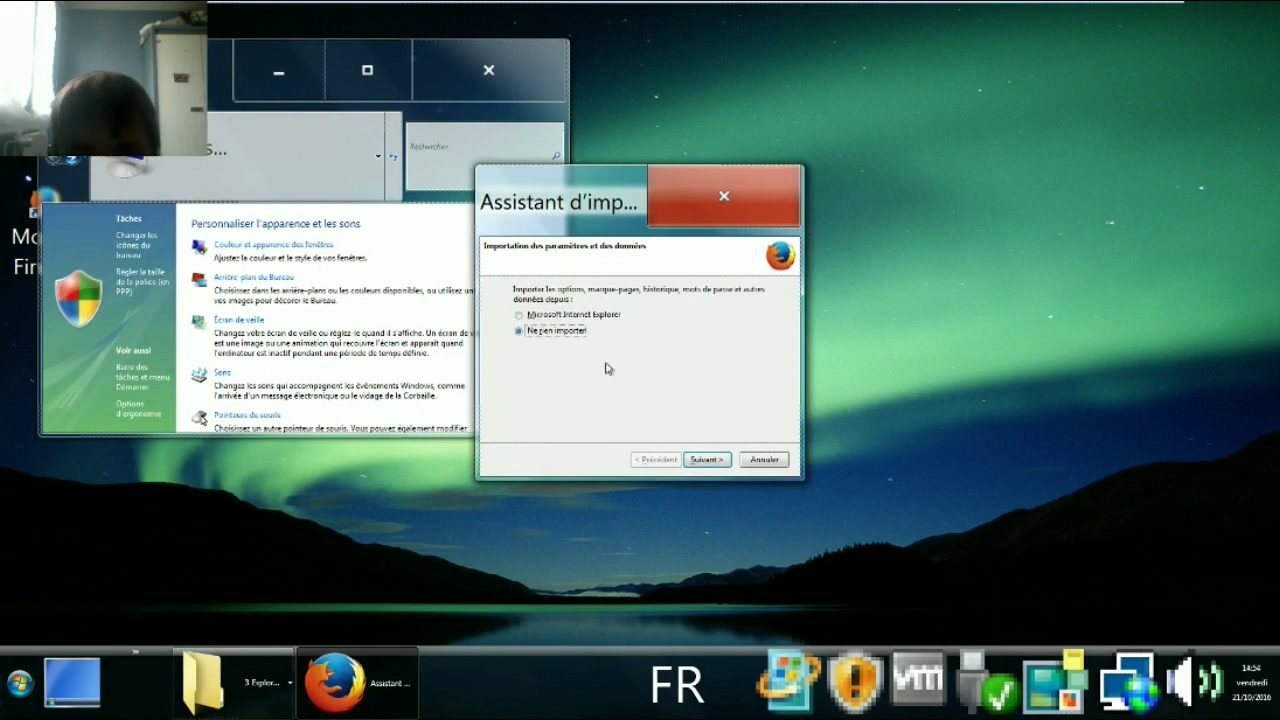
click(721, 462)
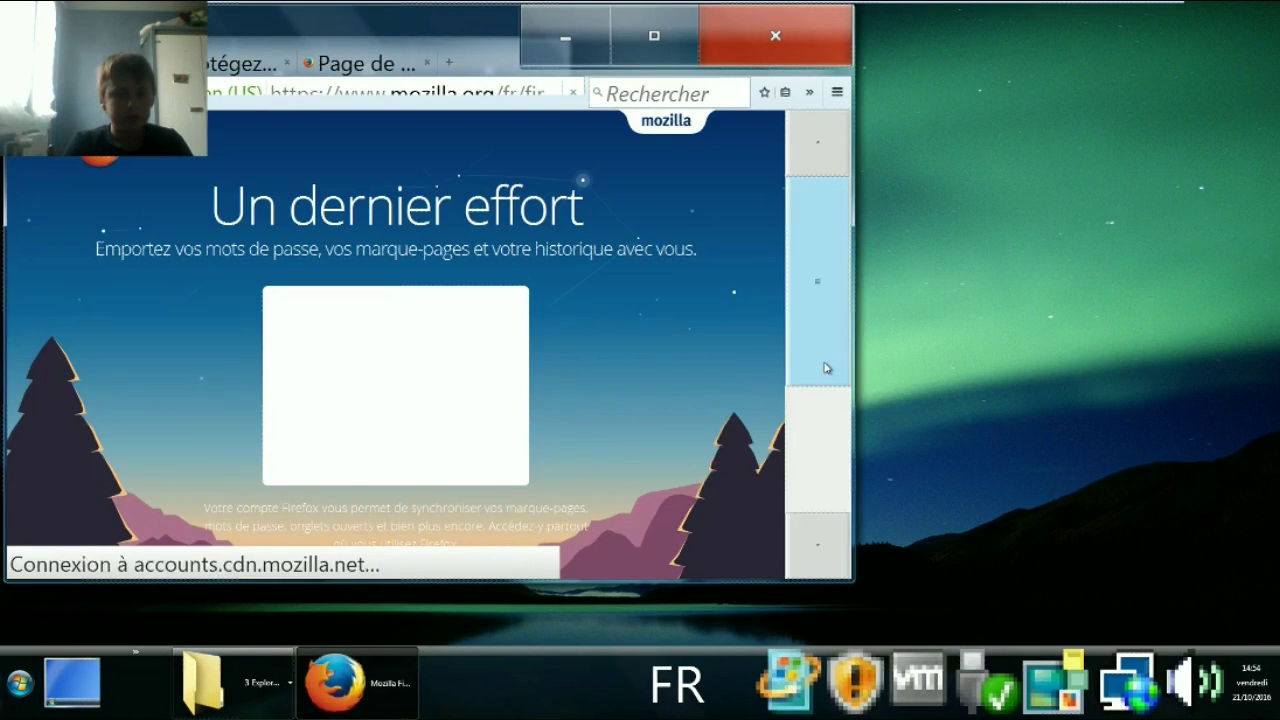
Skim the Firefox account sign-up page, then close the welcome tabs without creating an account.
click(826, 489)
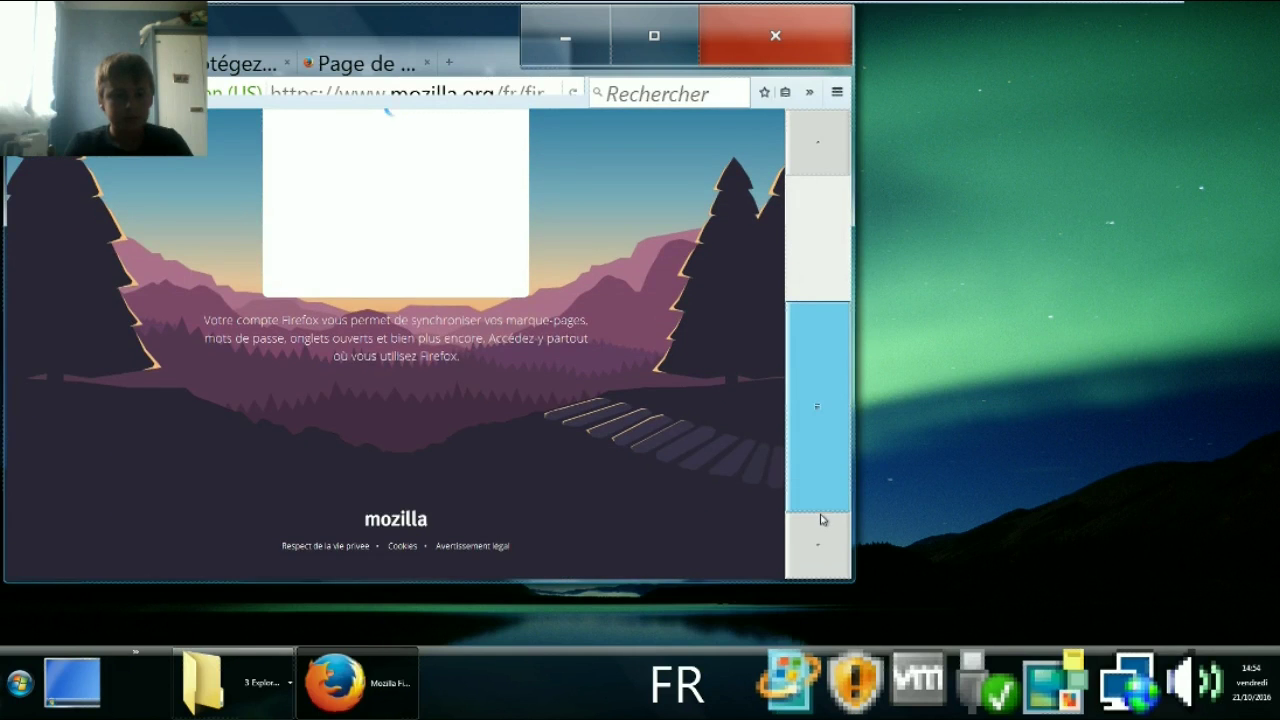
click(818, 207)
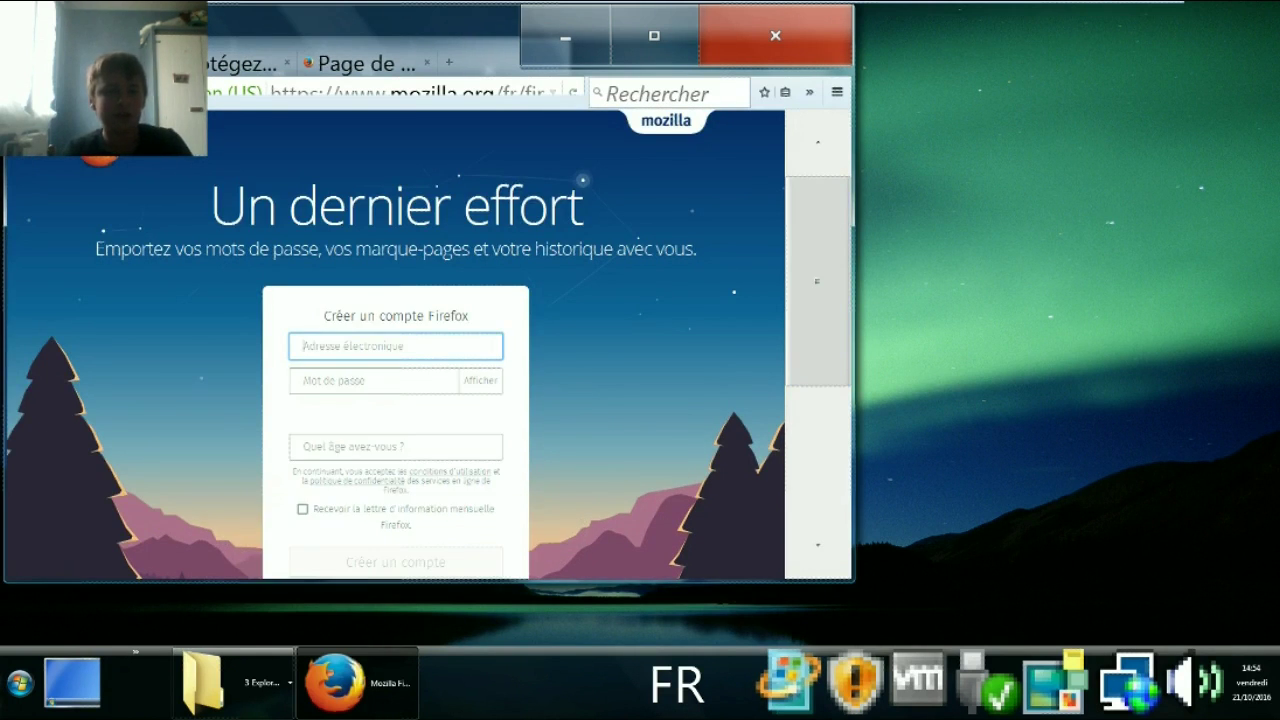
key(ctrl+w)
key(ctrl+w)
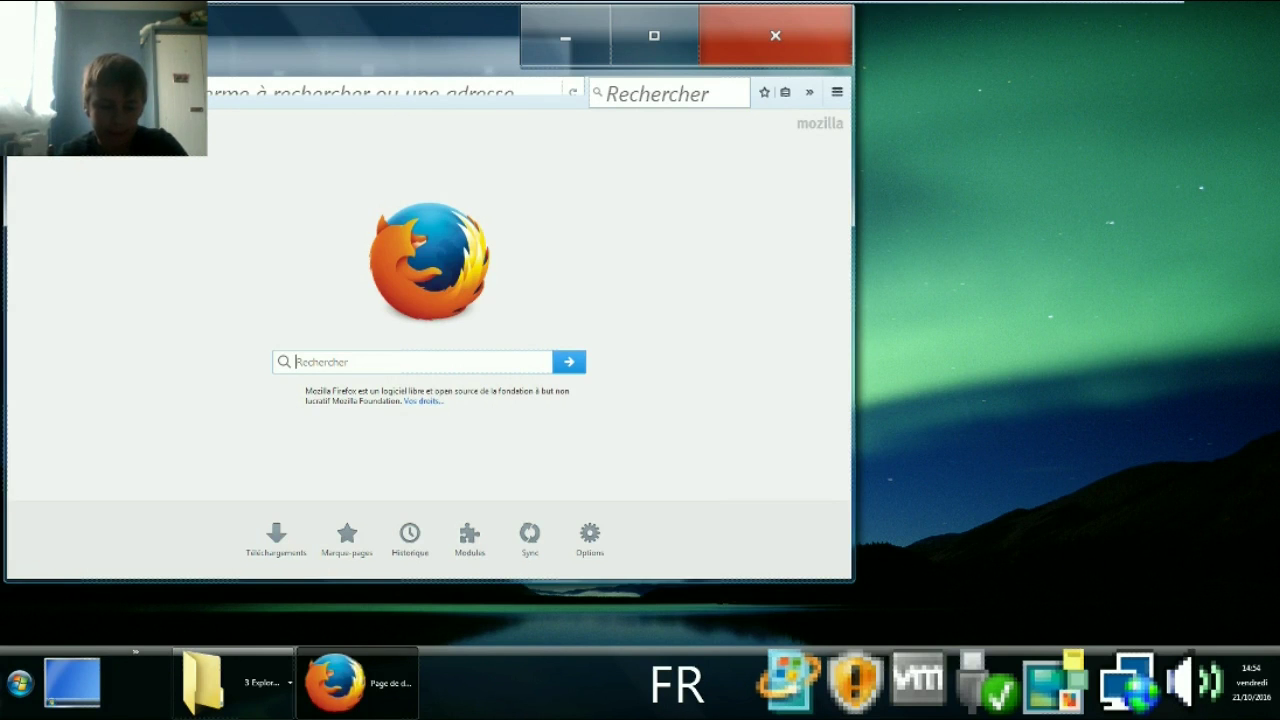
Search the web for "bonzibuddy", maximize the browser window and open a page from the results.
text(bonzibuddy)
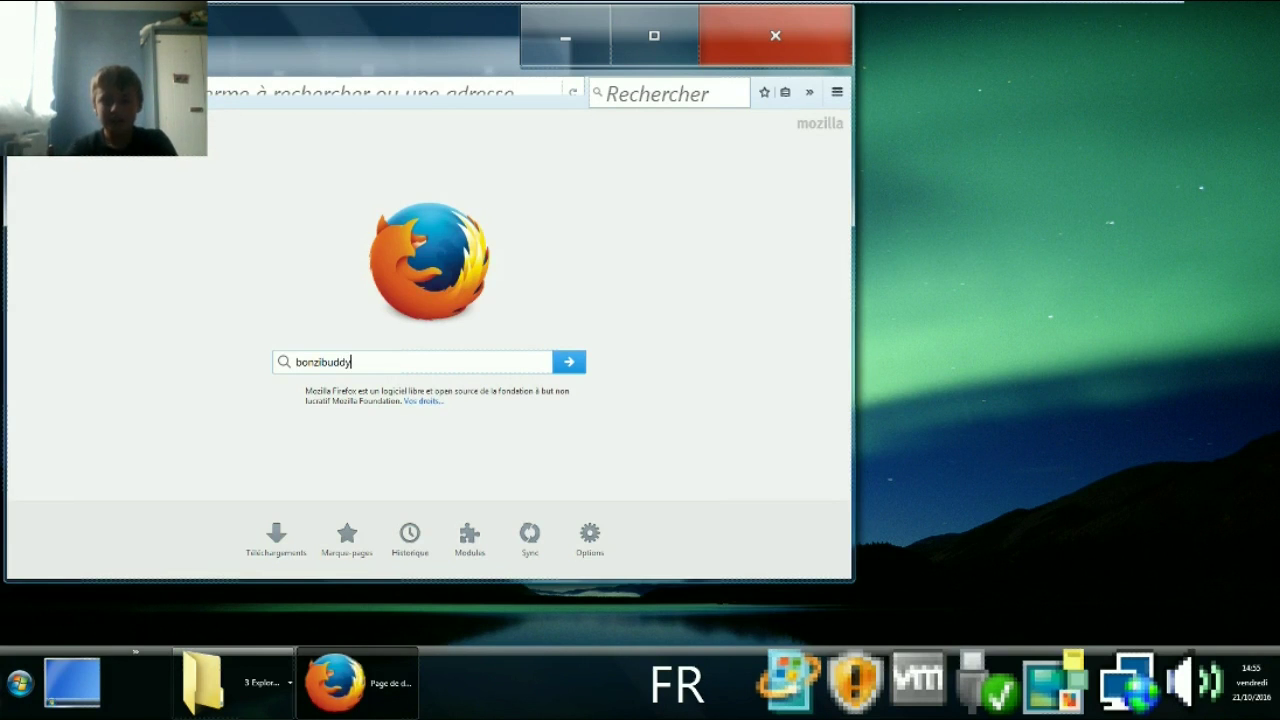
key(Return)
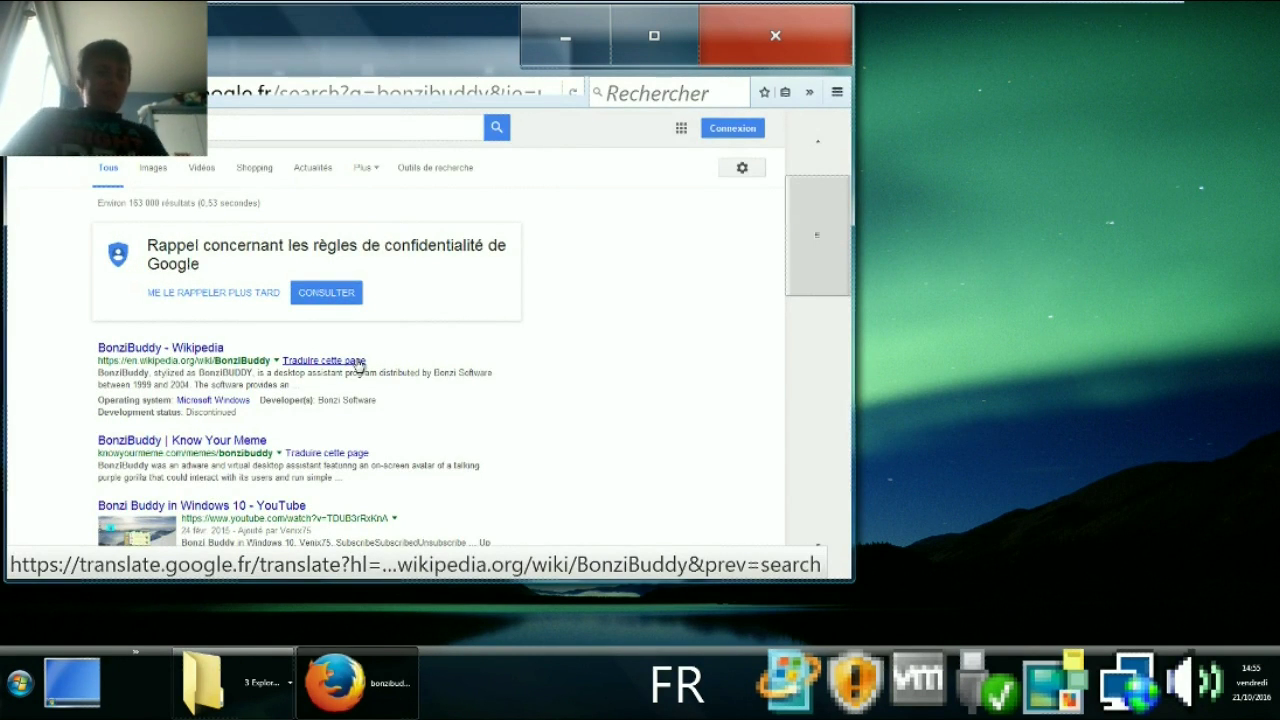
click(654, 35)
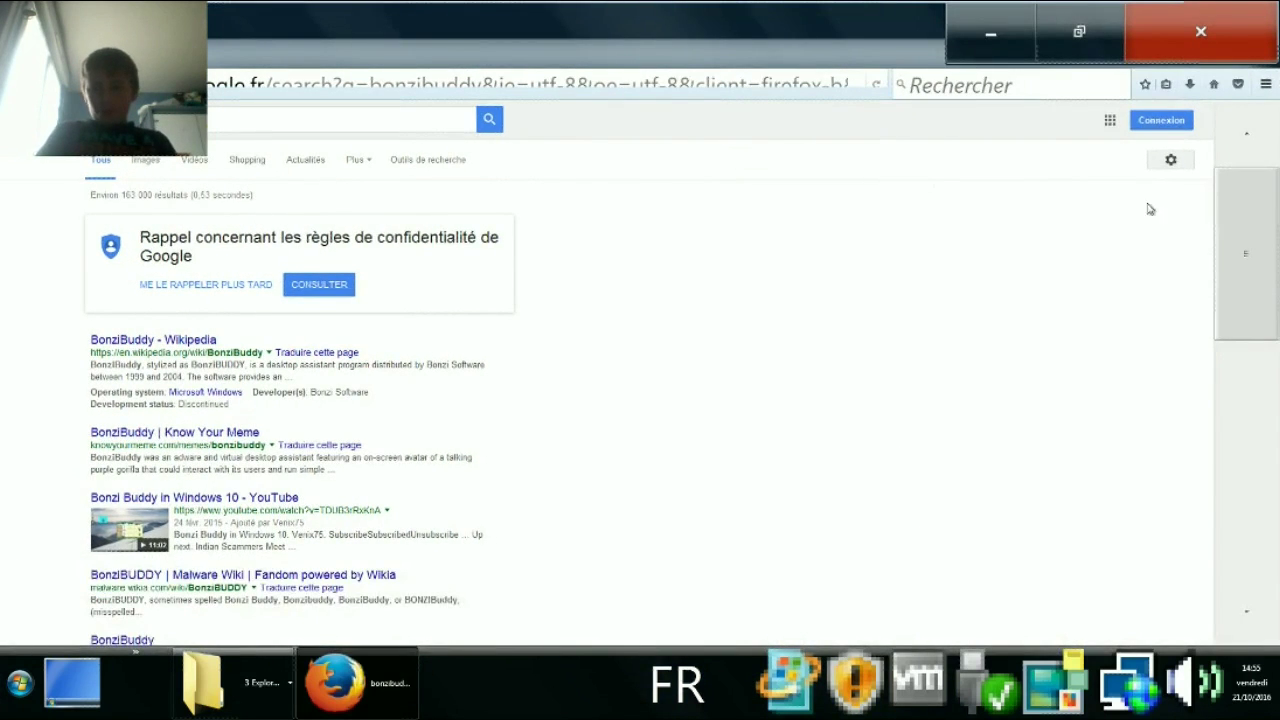
drag(1249, 252, 1260, 406)
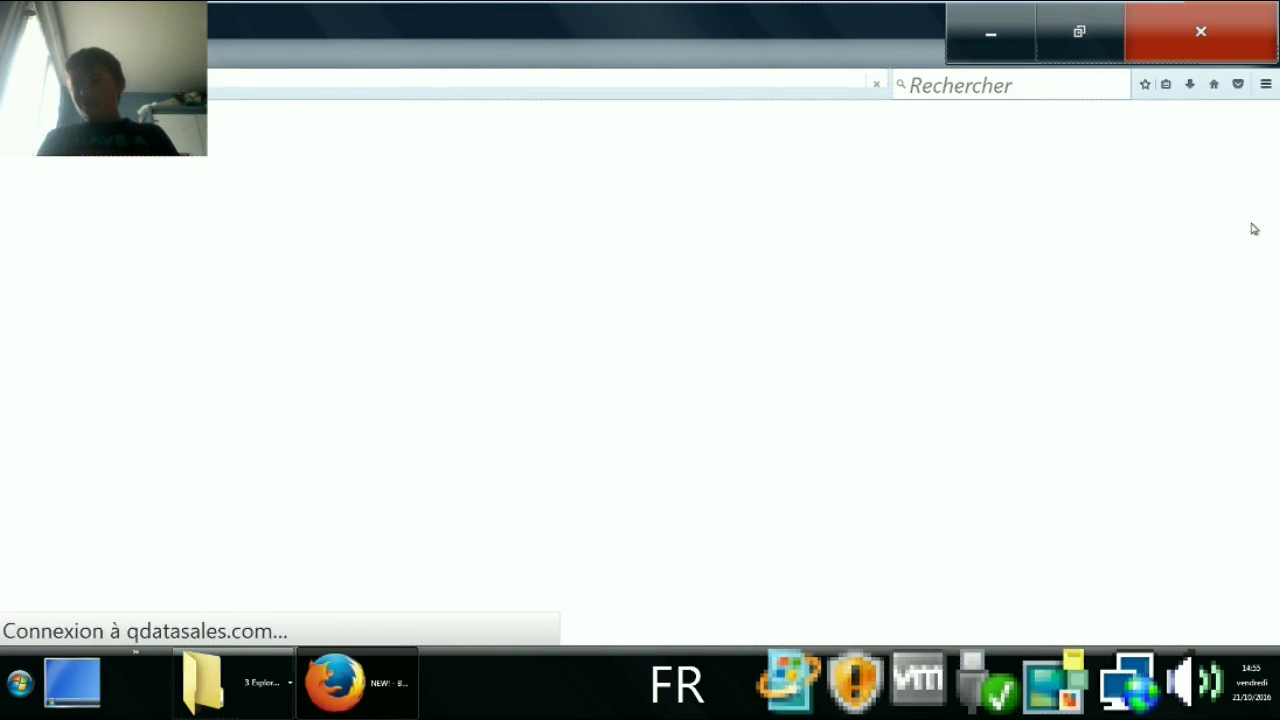
click(1267, 85)
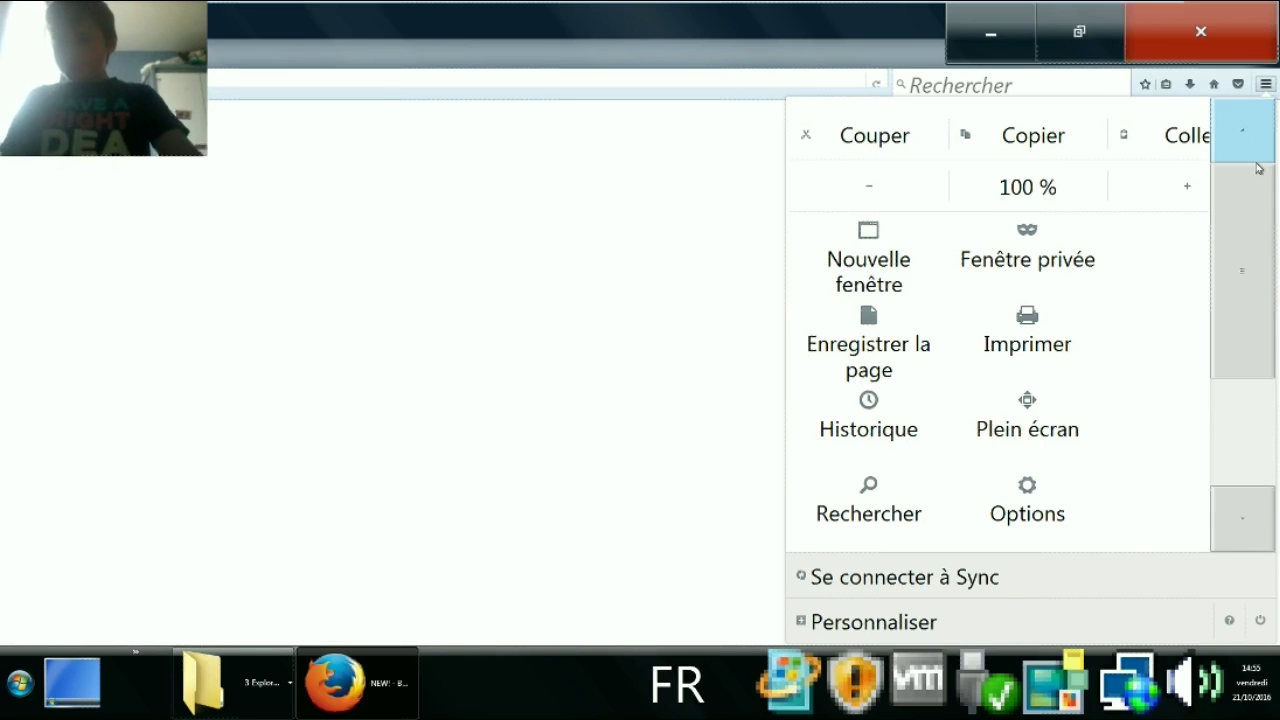
scroll(1243, 440, down, 3)
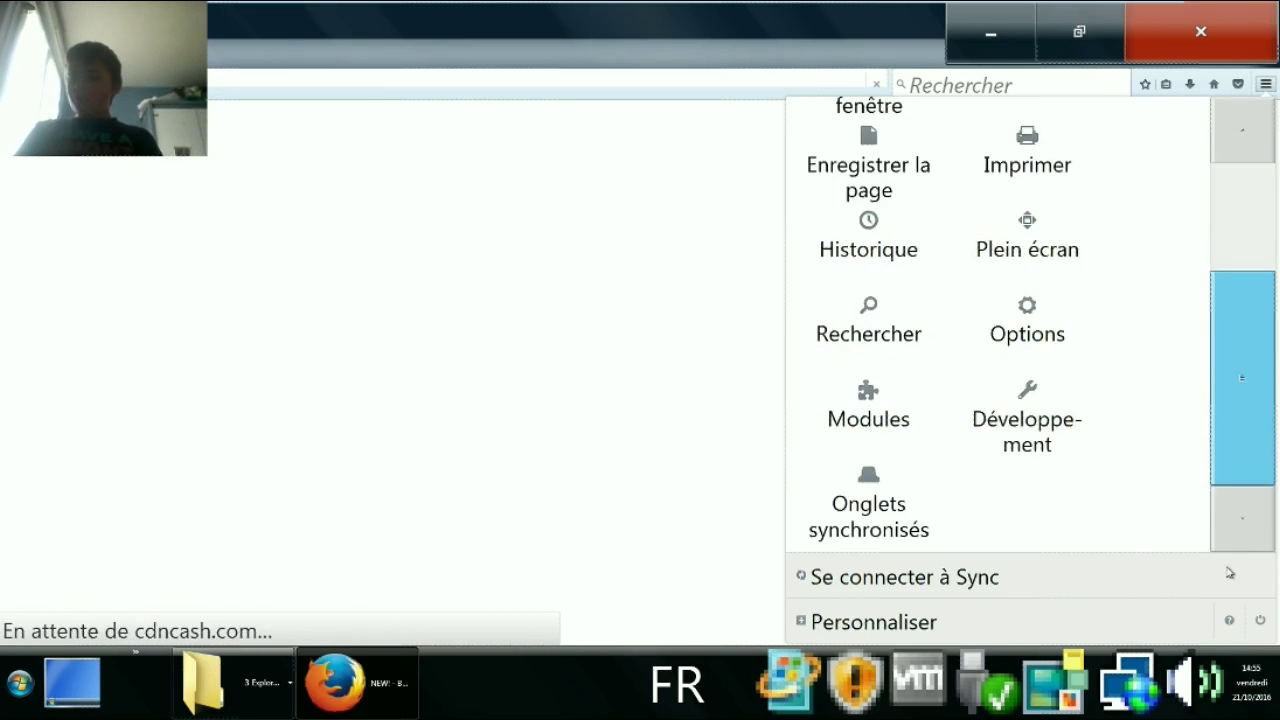
click(1268, 86)
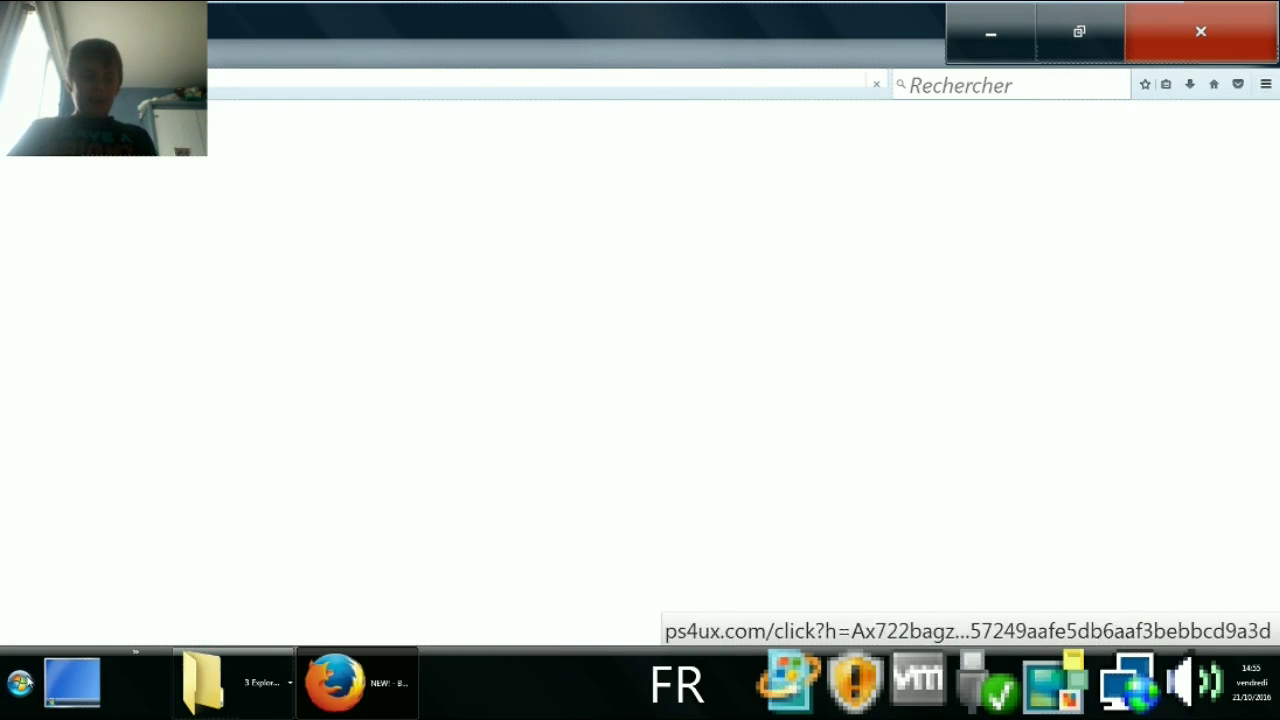
key(ctrl+alt+Delete)
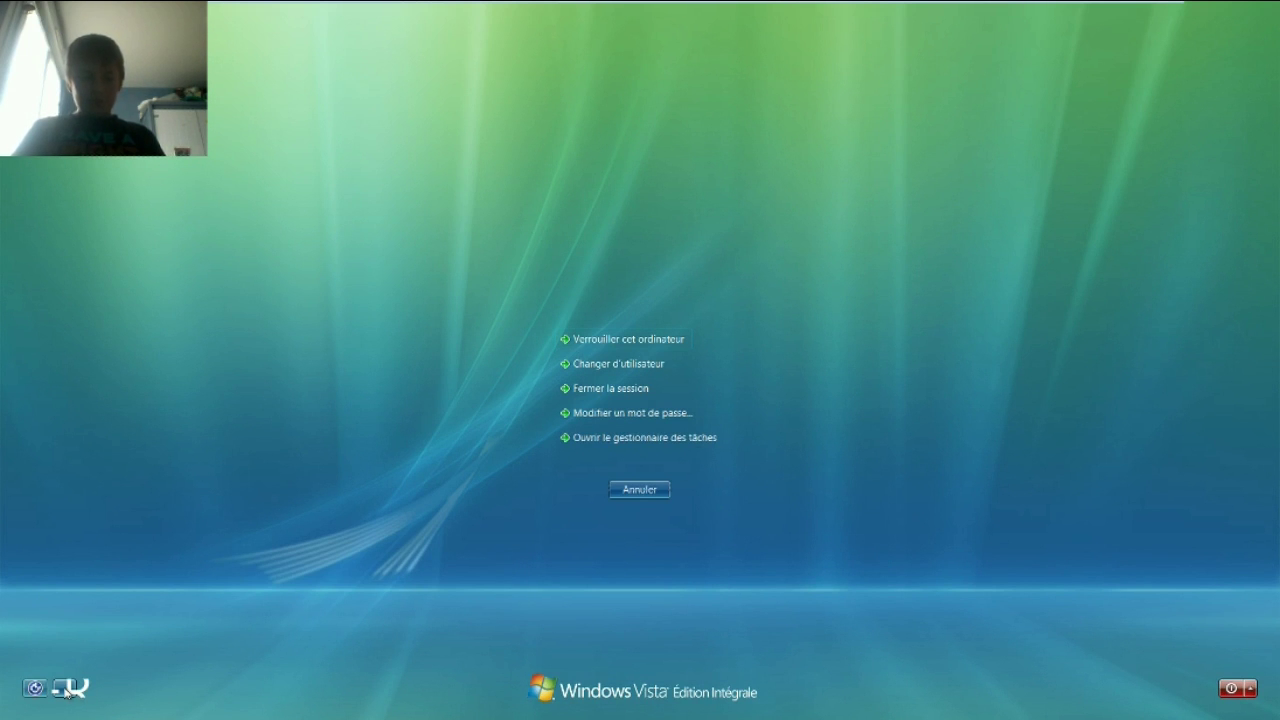
click(651, 489)
Return to the Personalization window and open the advanced settings of the classic appearance properties.
click(233, 680)
click(290, 458)
click(312, 250)
click(537, 364)
click(537, 364)
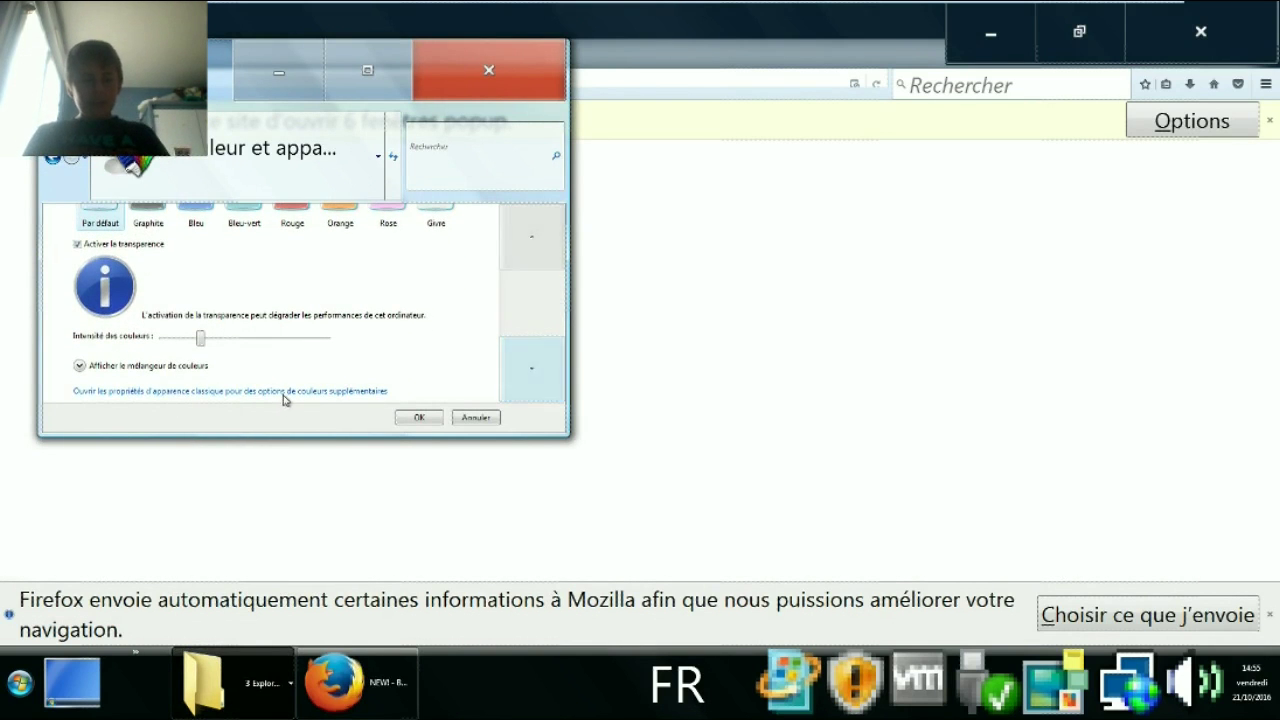
click(286, 391)
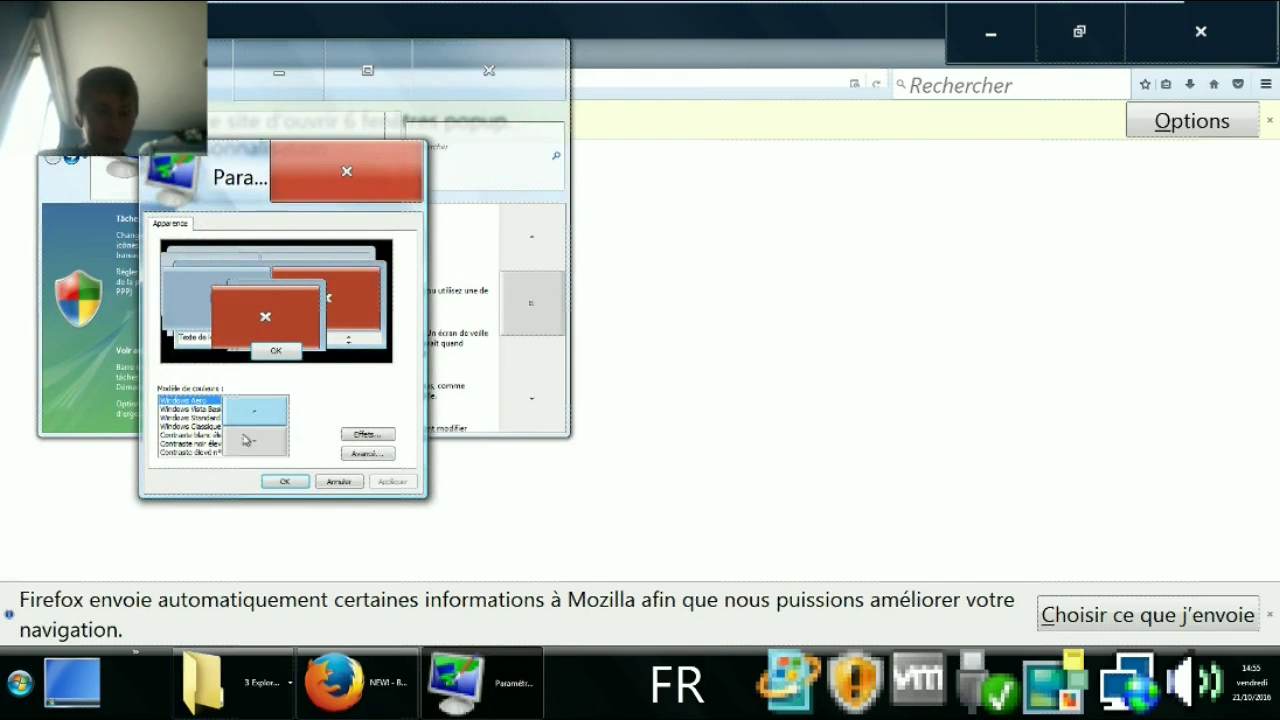
click(367, 453)
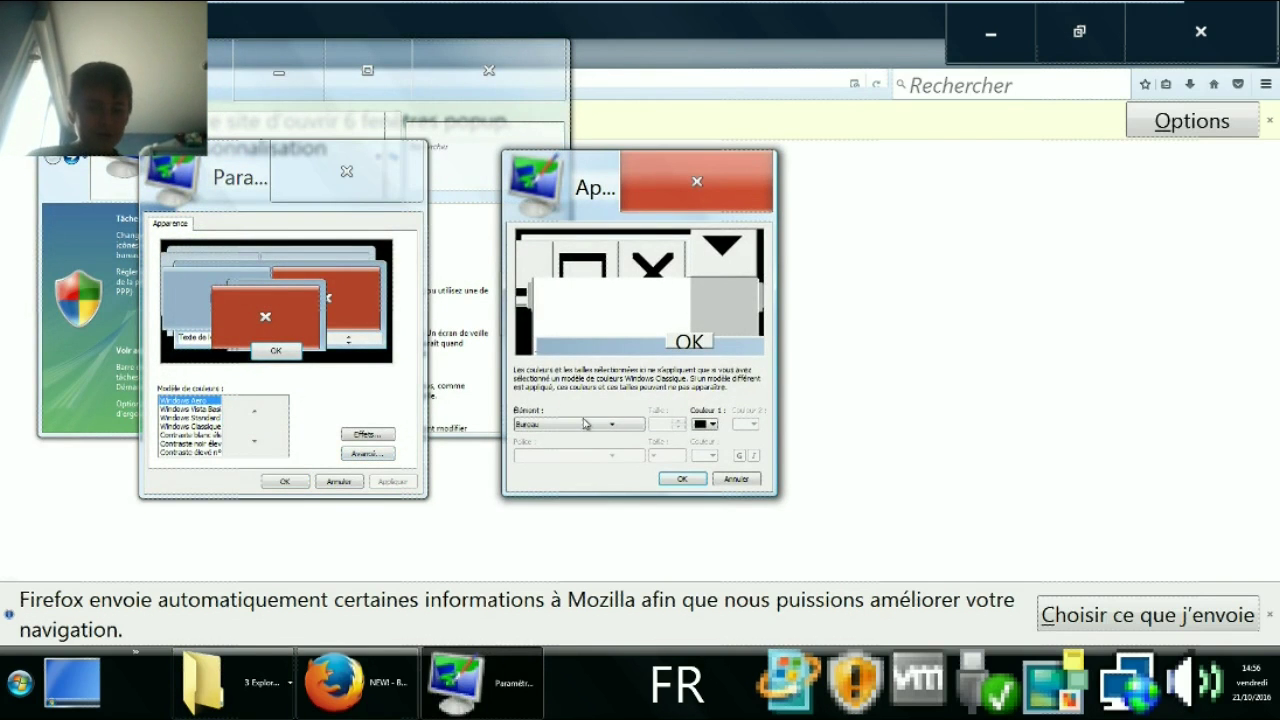
Set the tooltip (Info-bulle) element's font size to 24 and apply the appearance change.
click(586, 424)
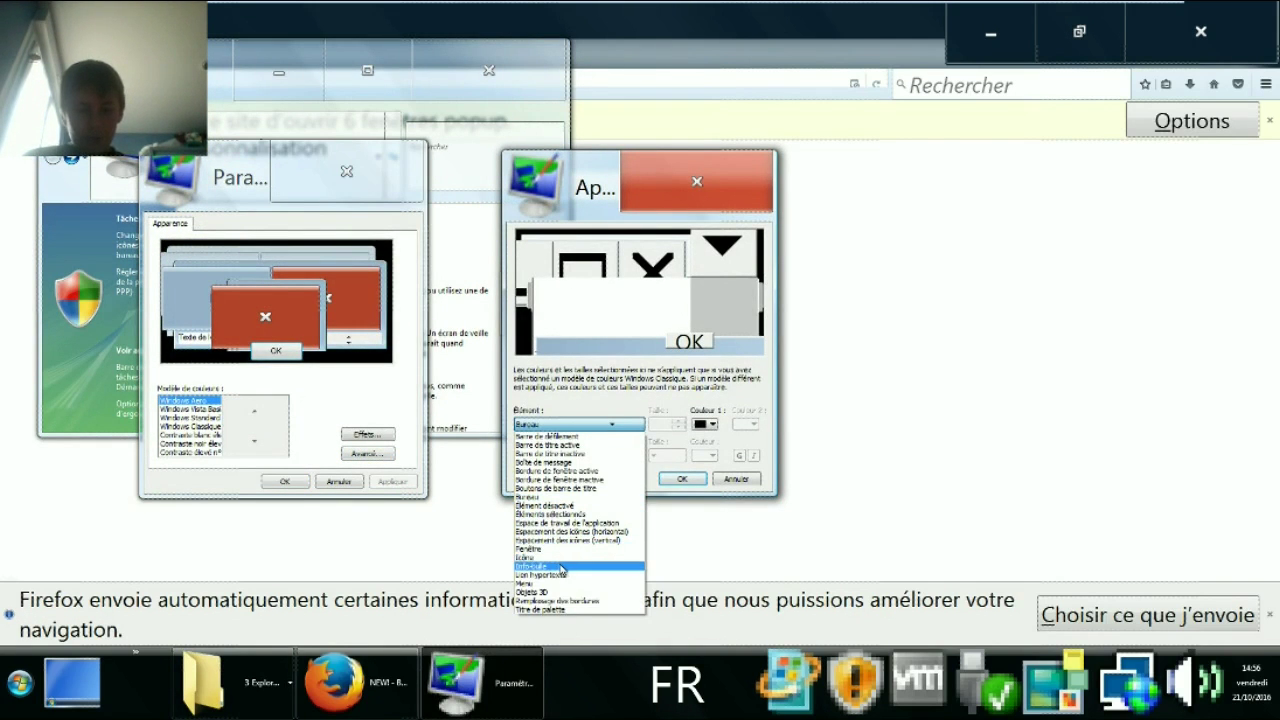
click(561, 567)
click(670, 456)
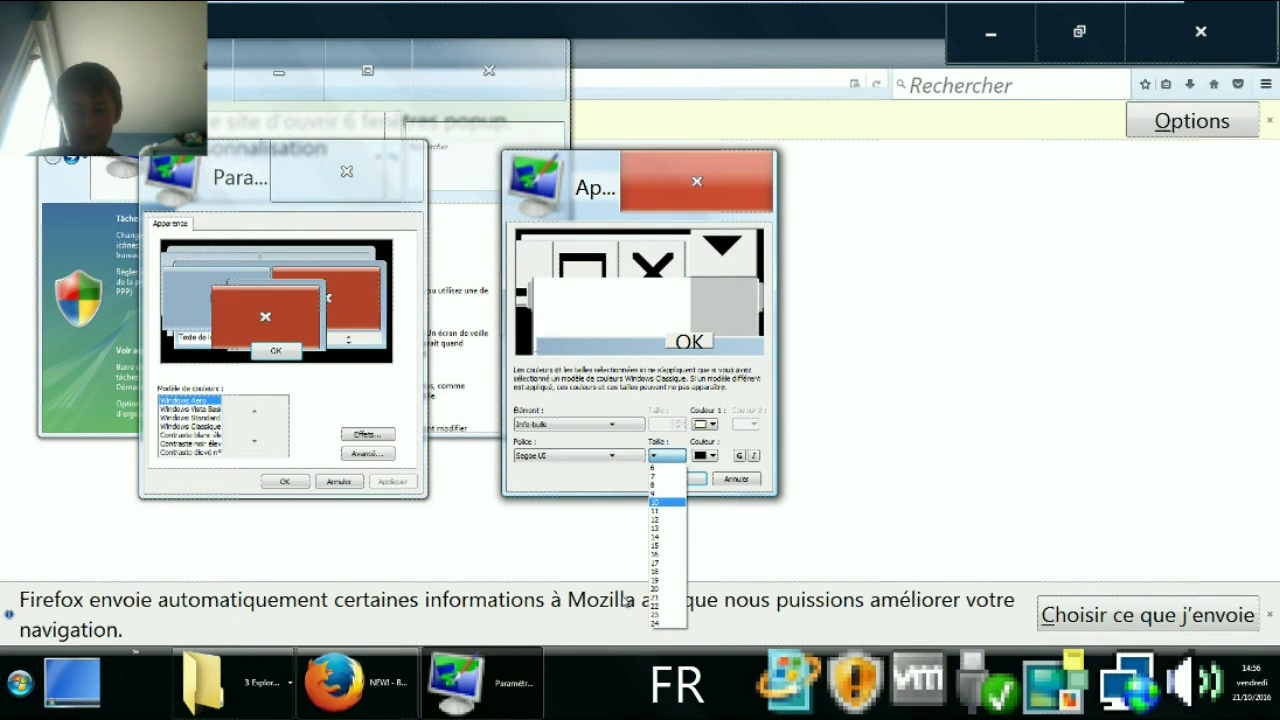
click(680, 622)
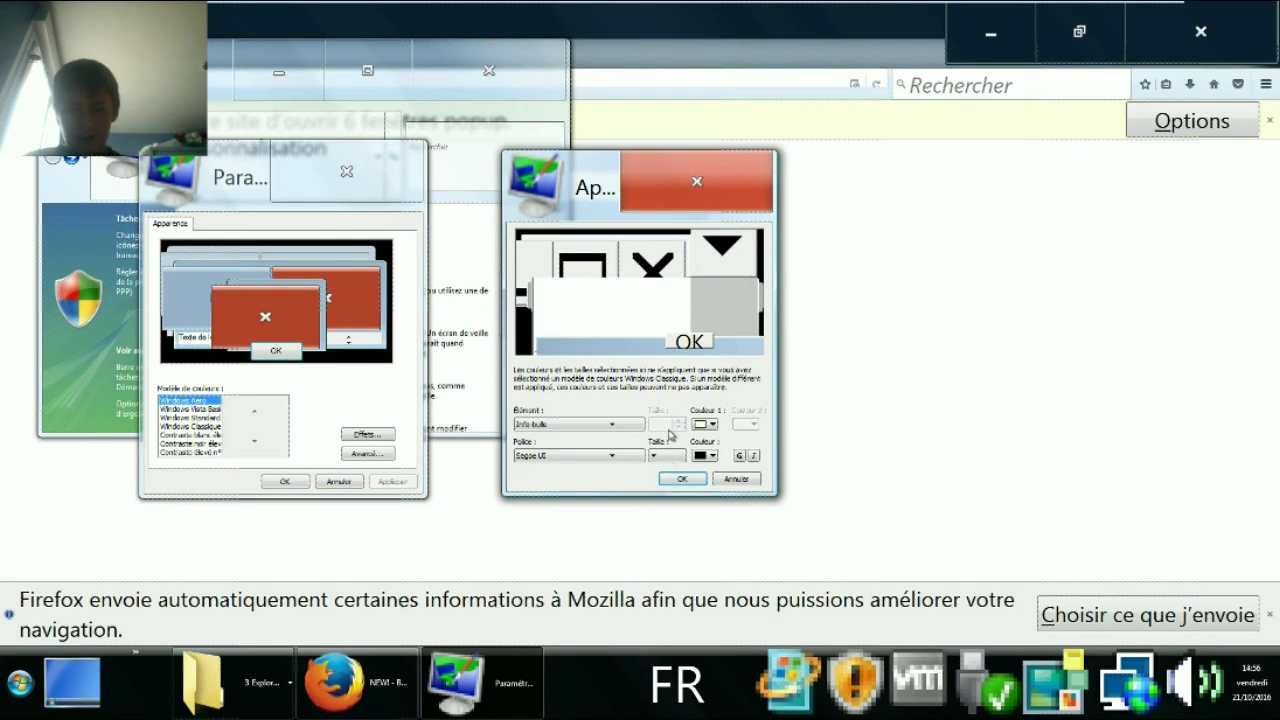
click(683, 483)
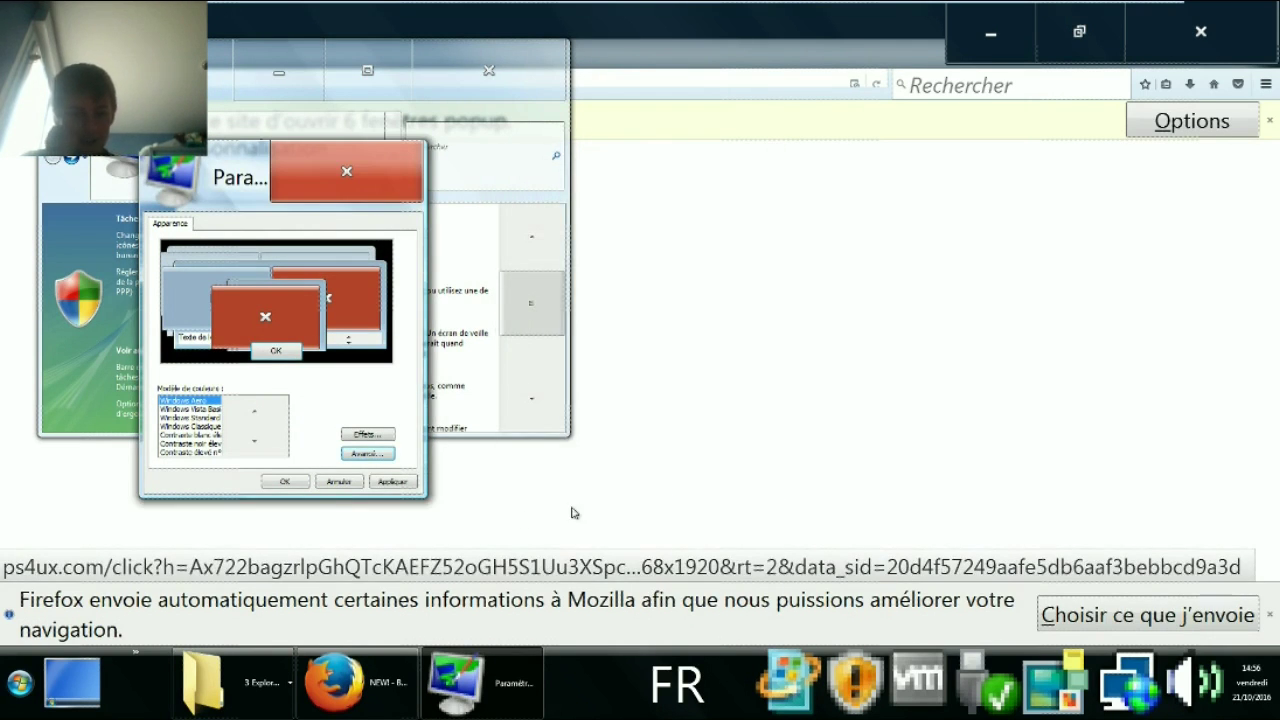
click(304, 484)
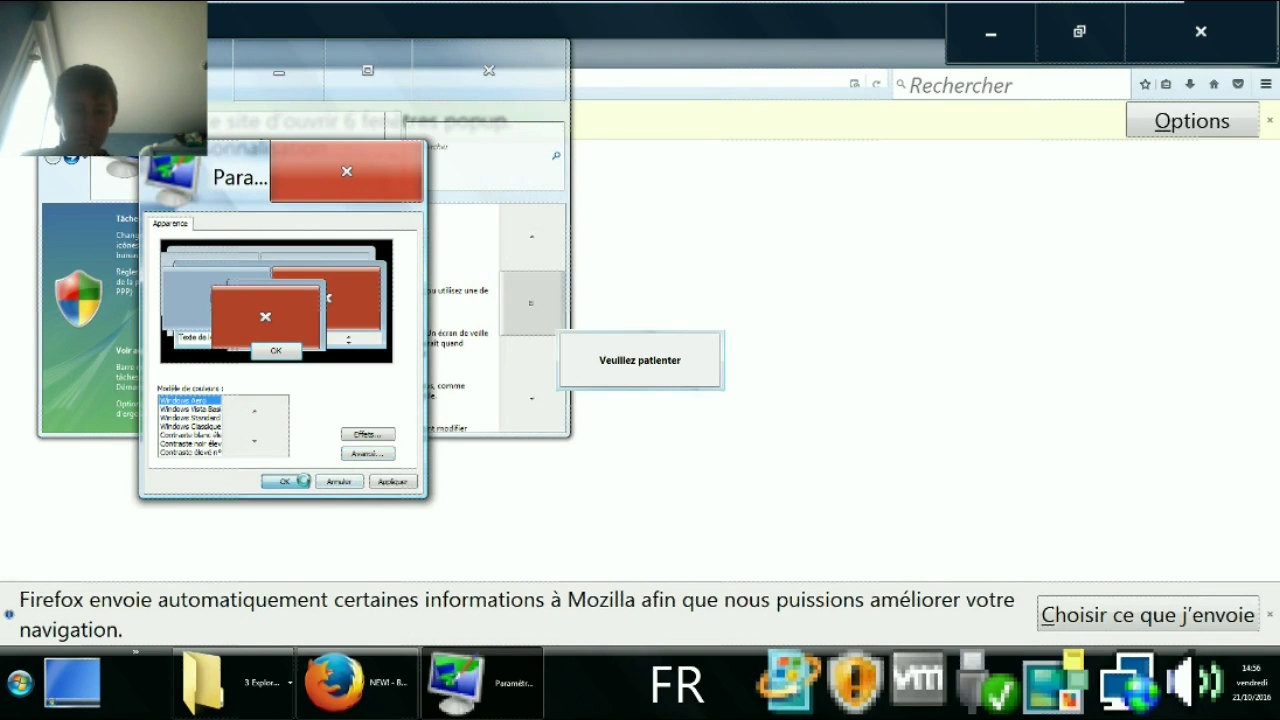
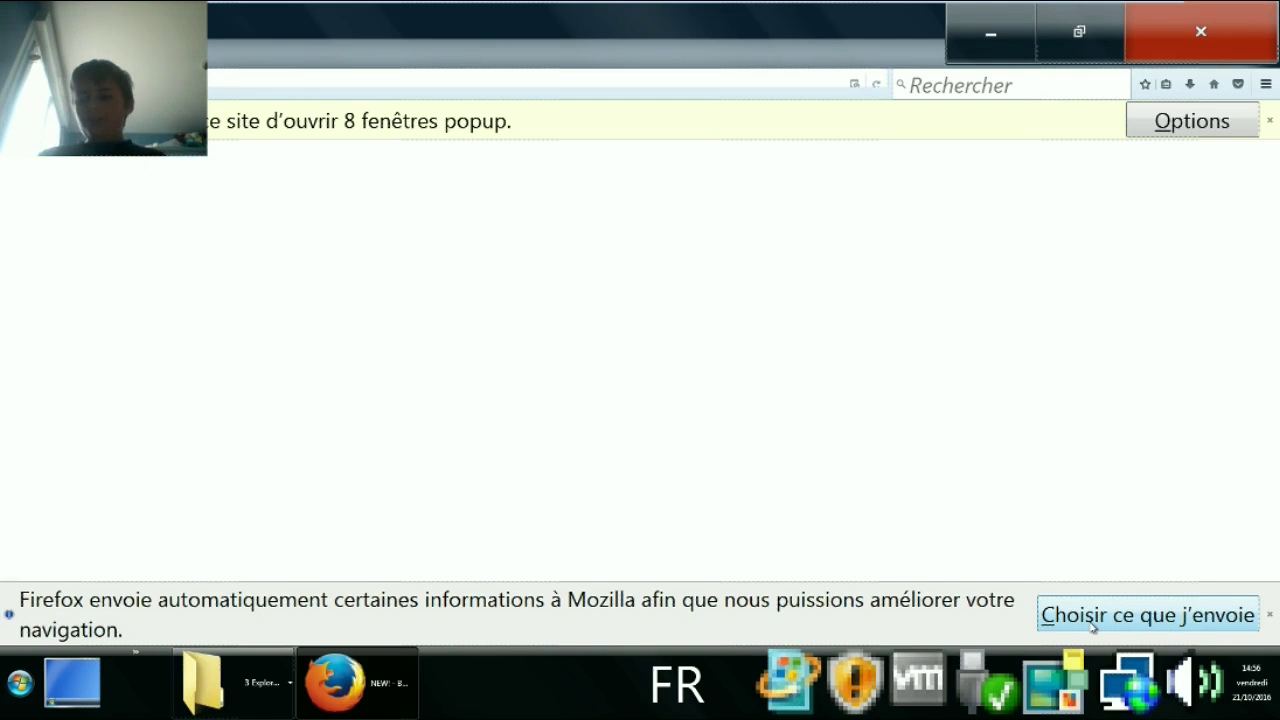
Dismiss Firefox's data-sharing notice, then close the Firefox and Personalization windows.
click(1270, 616)
click(1224, 46)
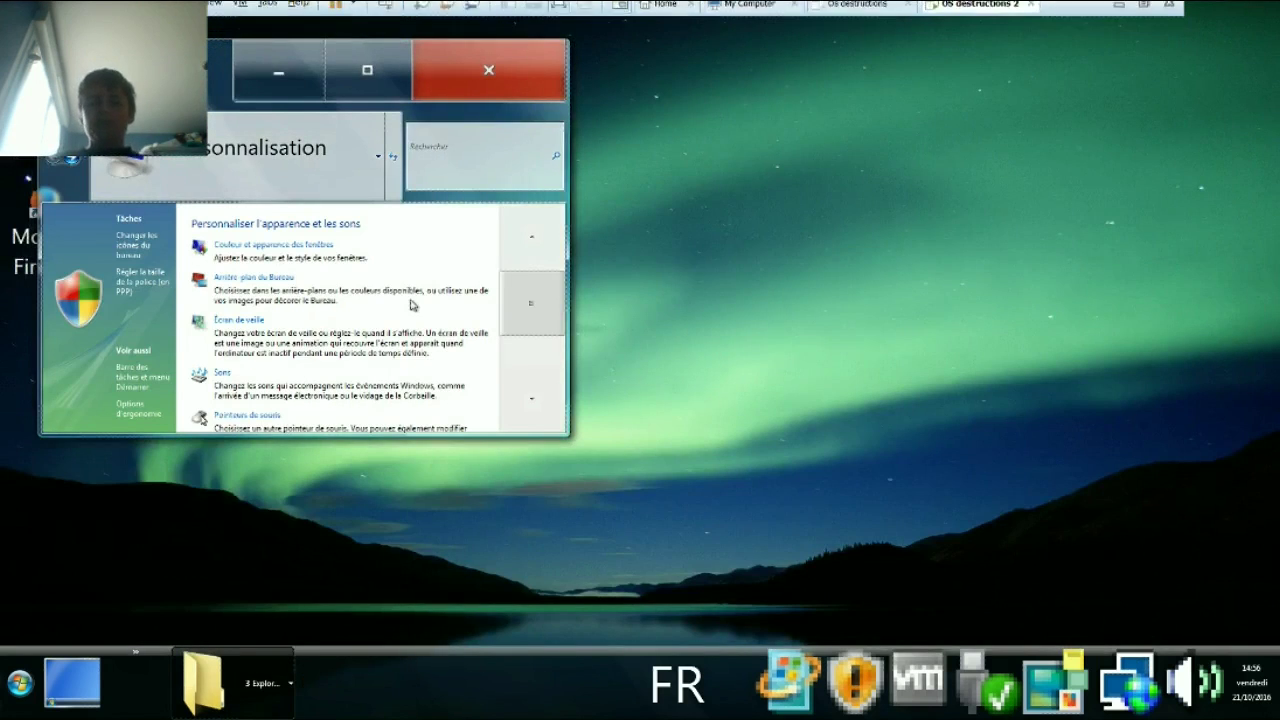
click(465, 94)
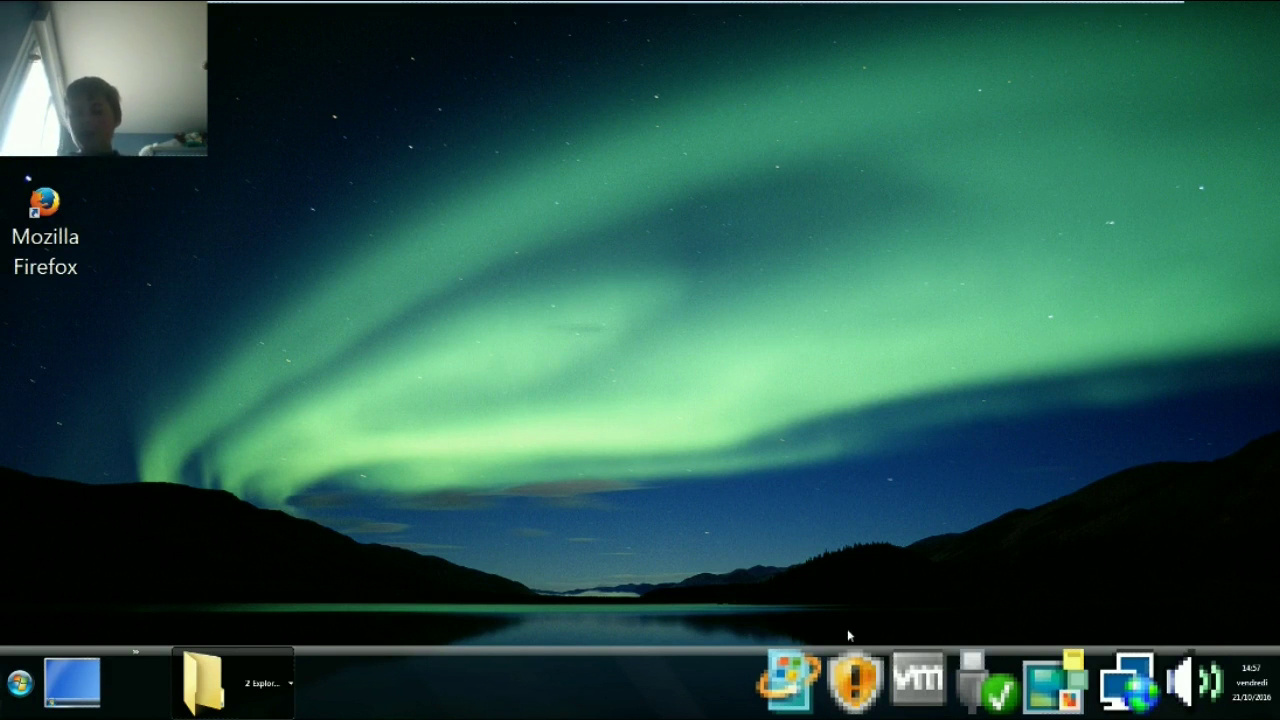
Look at the enlarged Start menu and launch Windows Media Center.
click(18, 686)
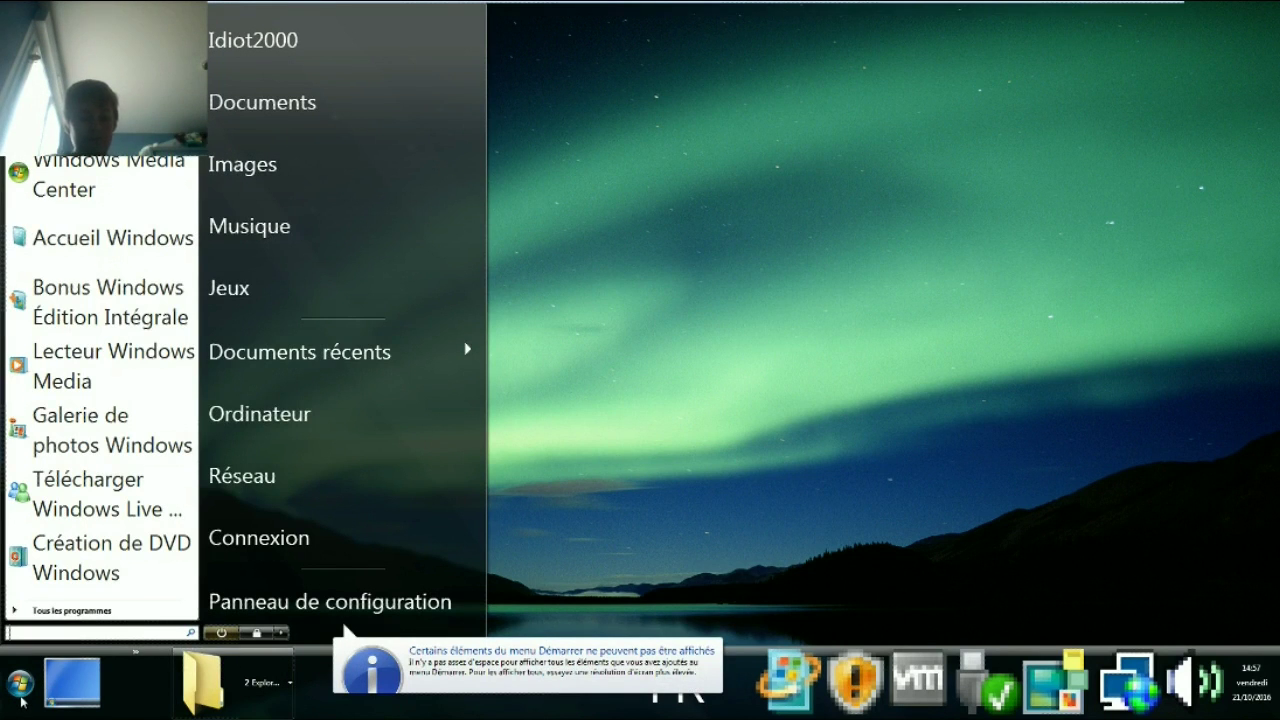
click(18, 686)
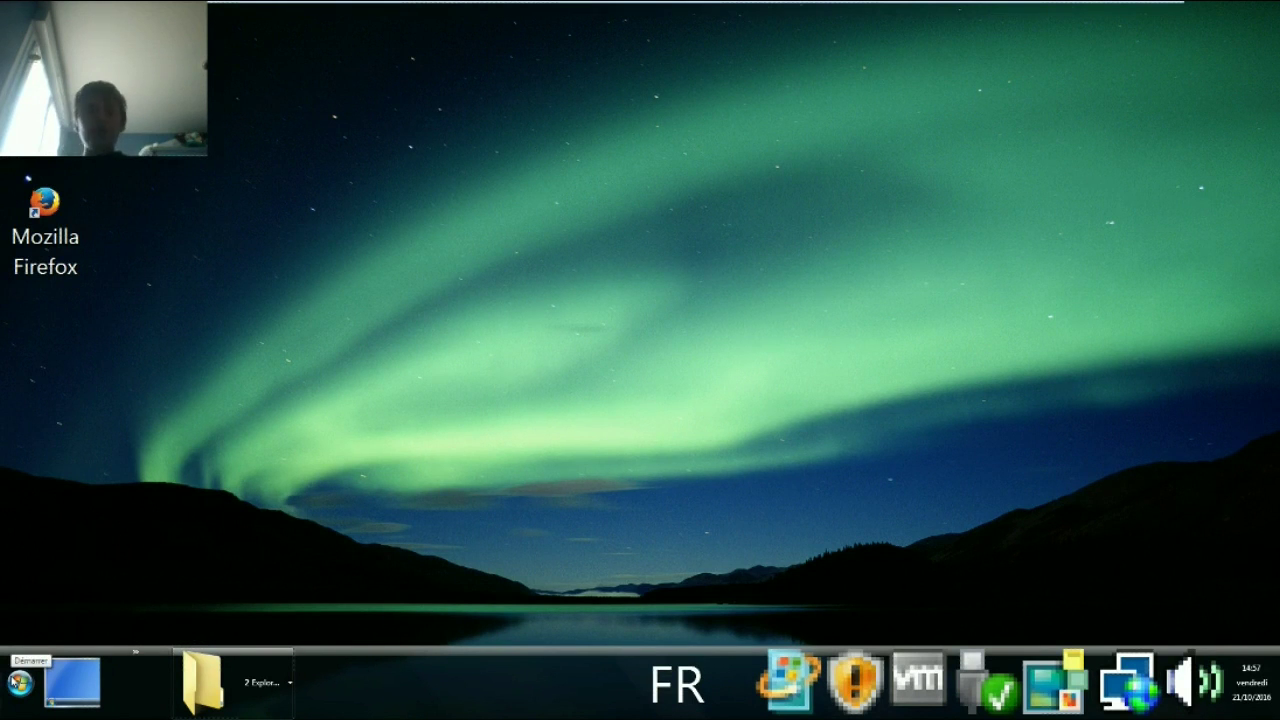
click(18, 686)
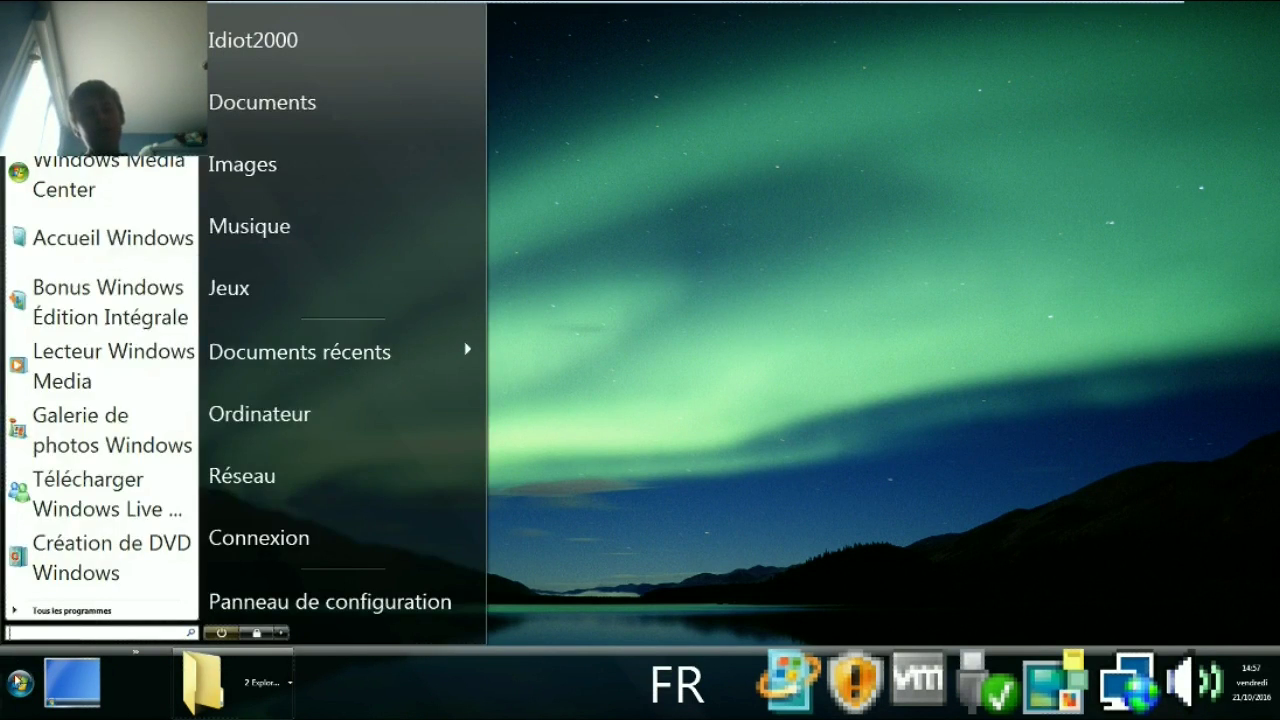
click(146, 184)
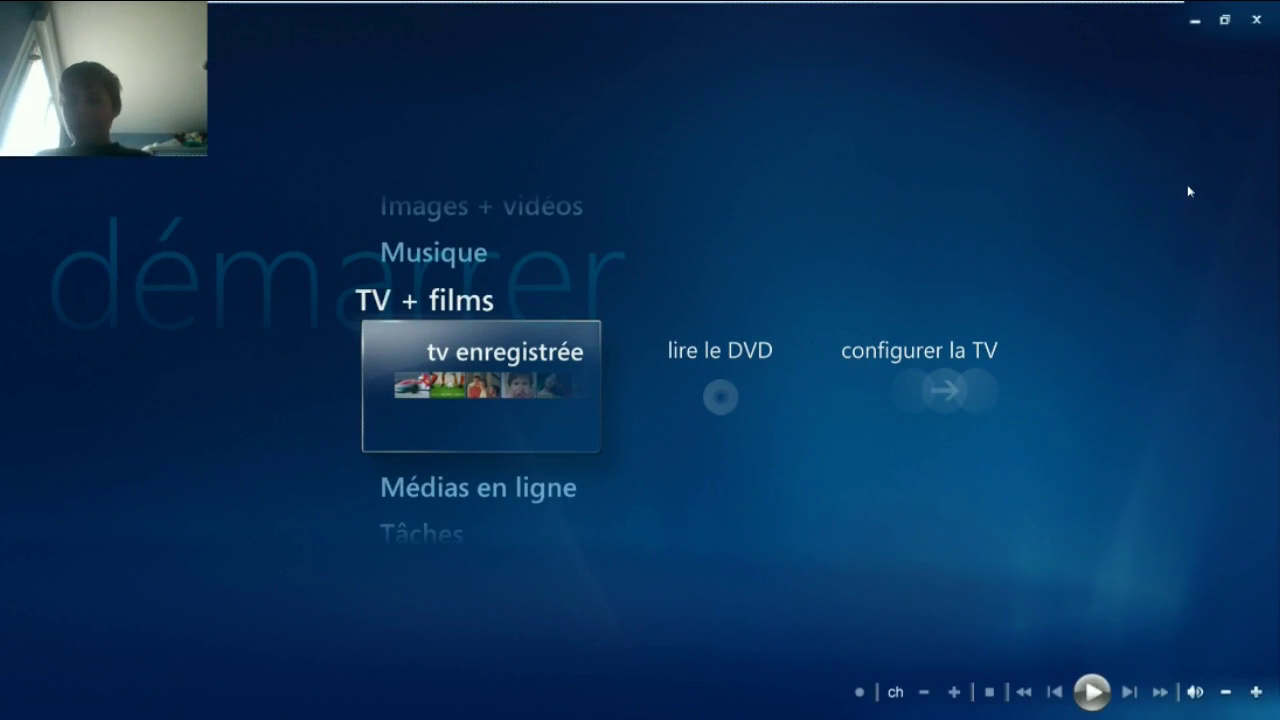
Try to start the TV setup in Windows Media Center, then close the program.
click(966, 402)
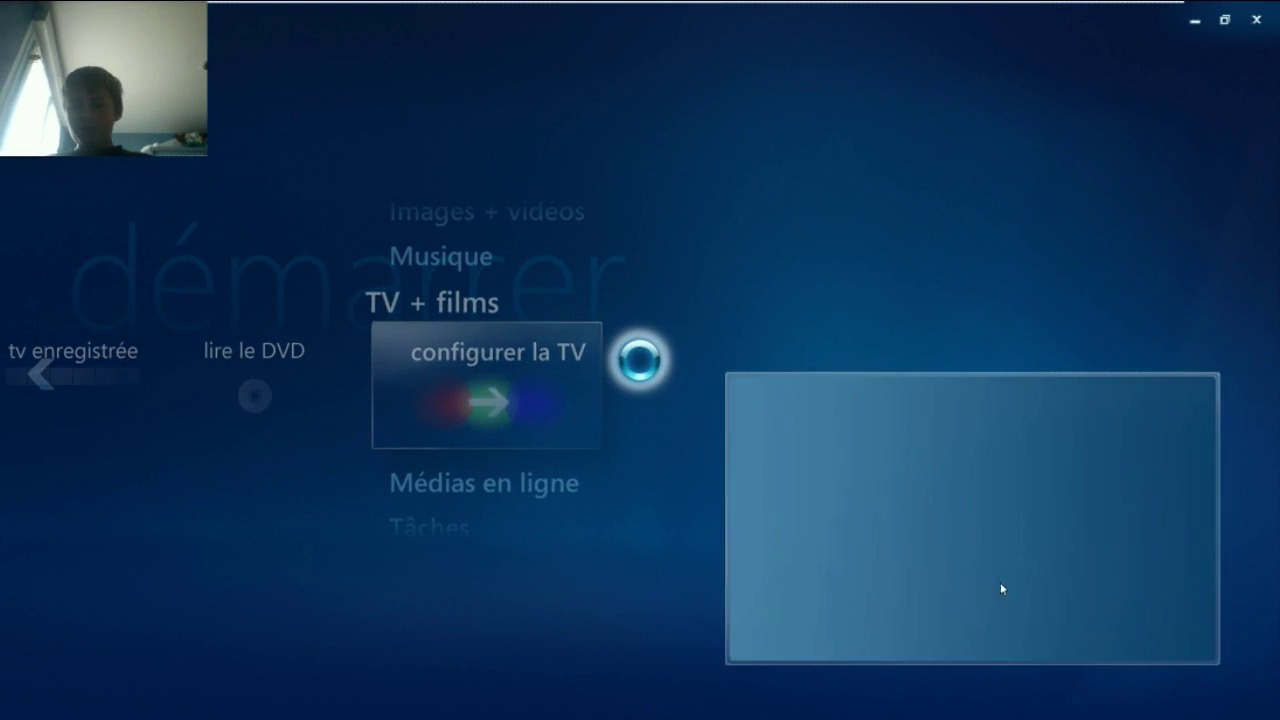
click(1048, 630)
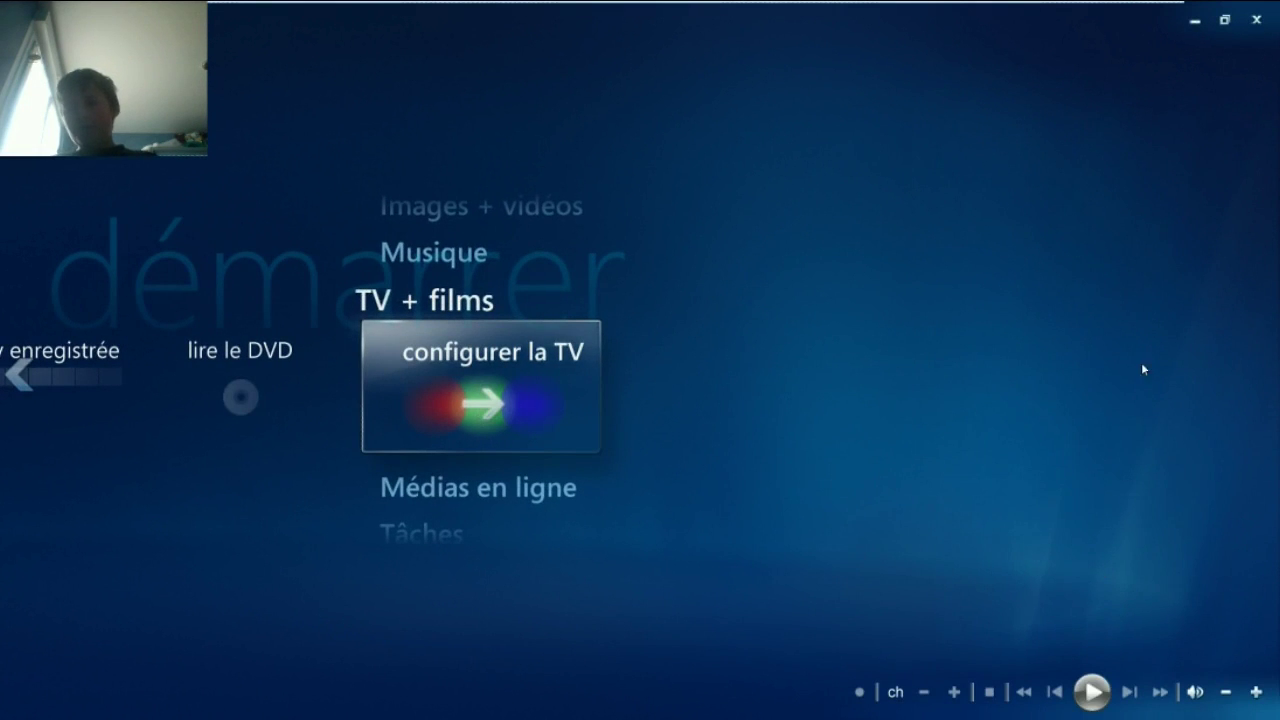
click(1259, 16)
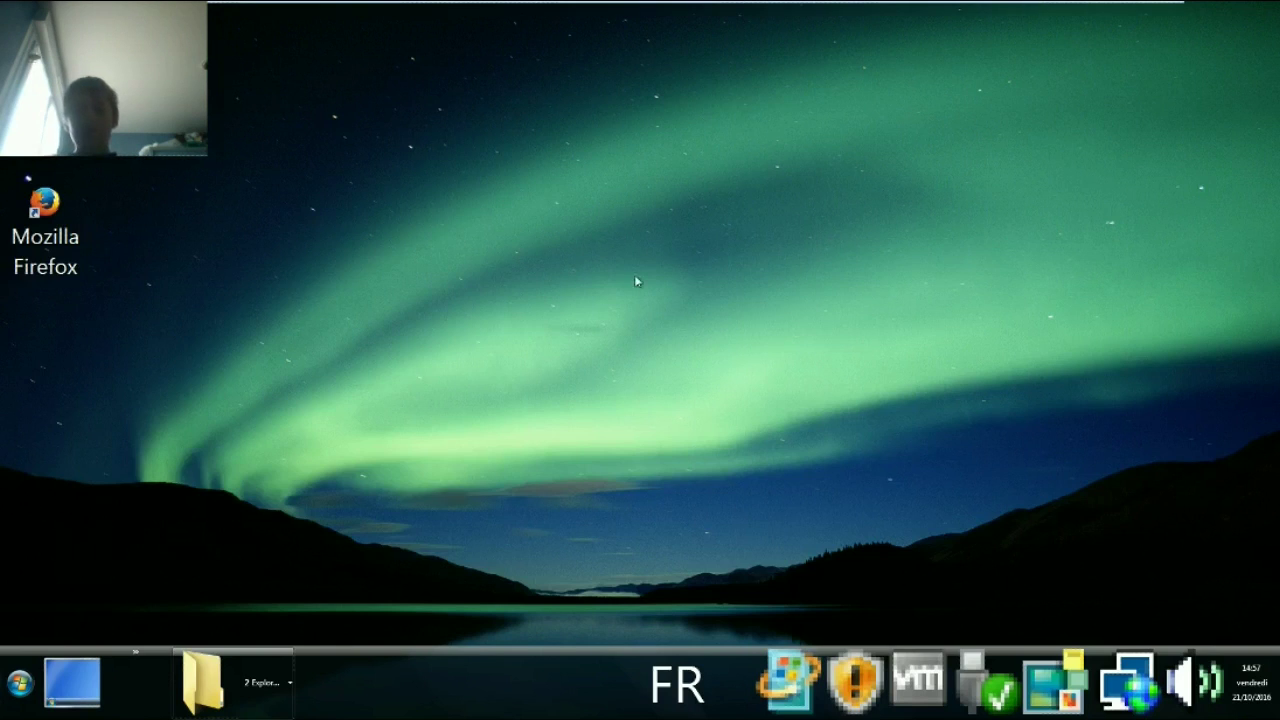
Inspect the Start menu's power and lock options and their tooltips.
click(20, 682)
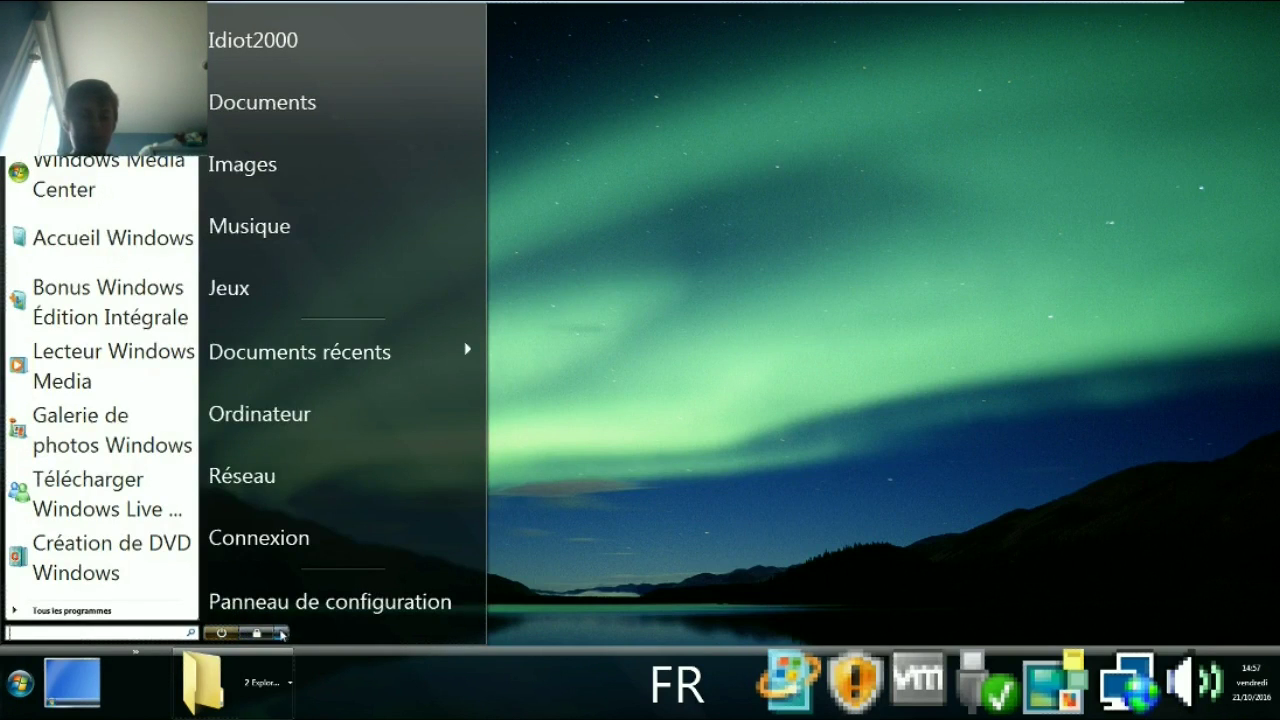
click(282, 640)
click(4, 699)
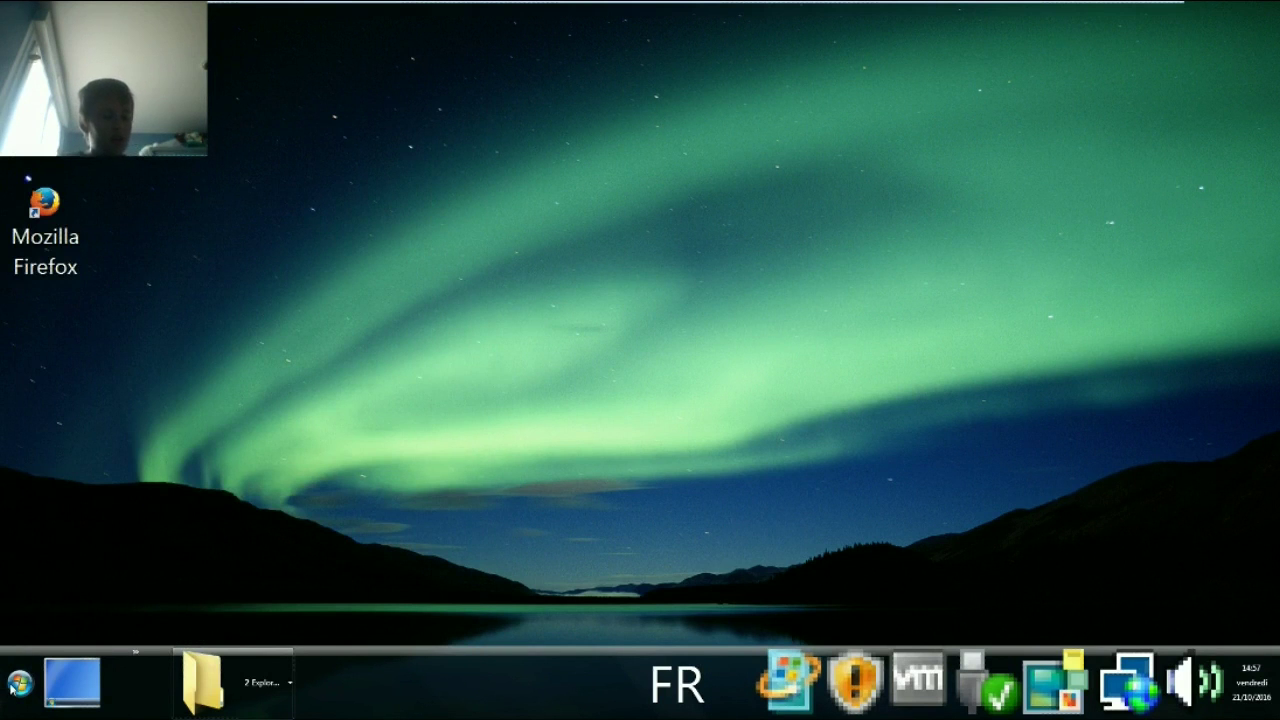
click(10, 688)
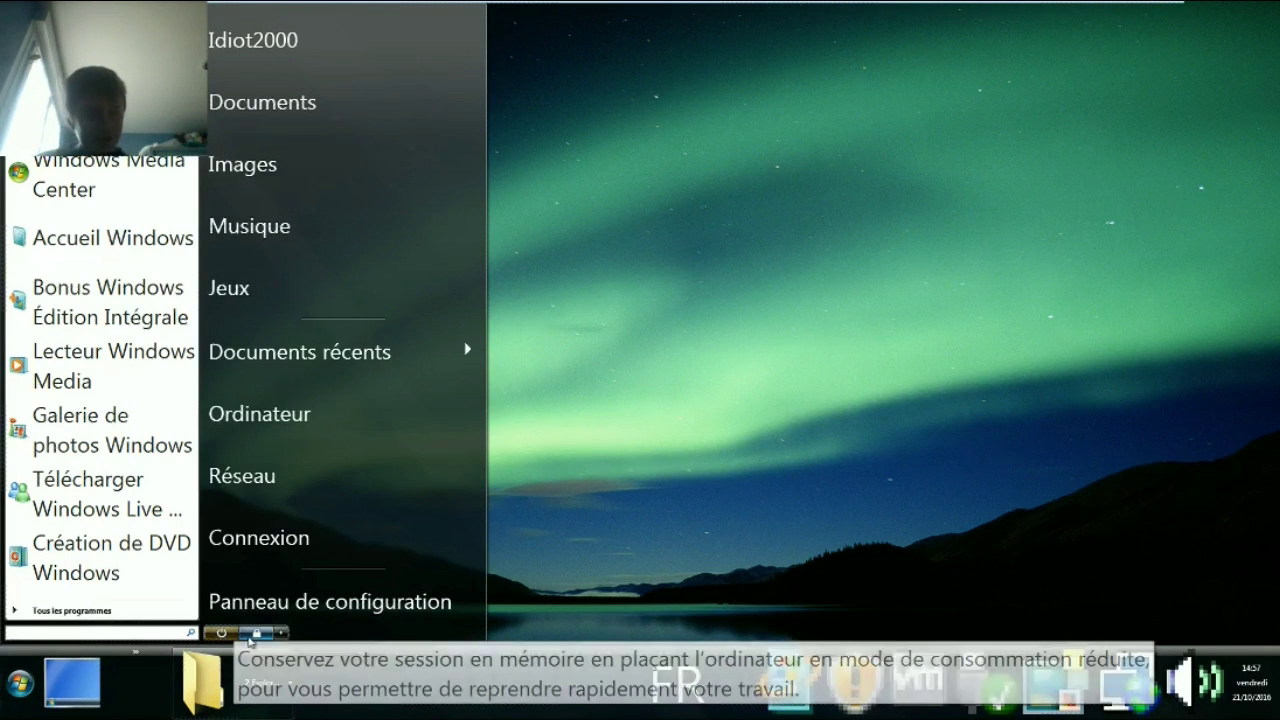
Shut down Windows Vista using the Start menu's extended power options.
click(280, 633)
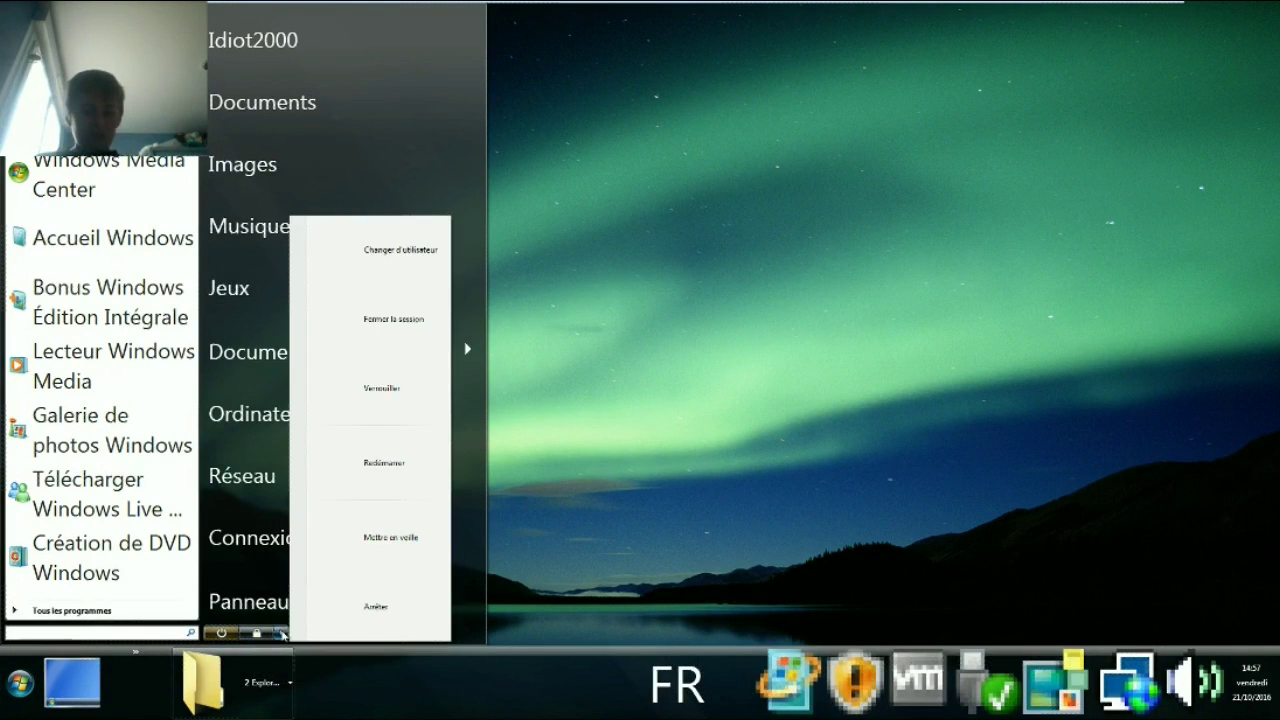
click(367, 601)
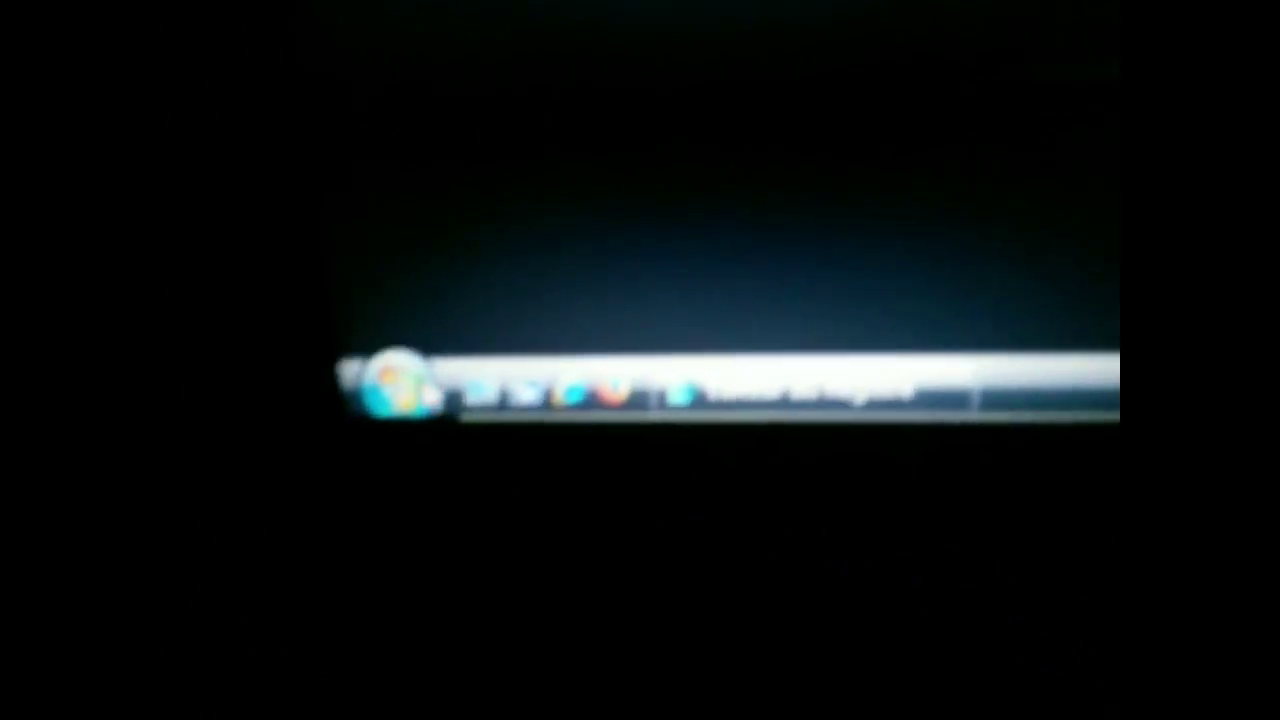
Open the Computer window (Ordinateur) and browse the local disk C:.
key(super)
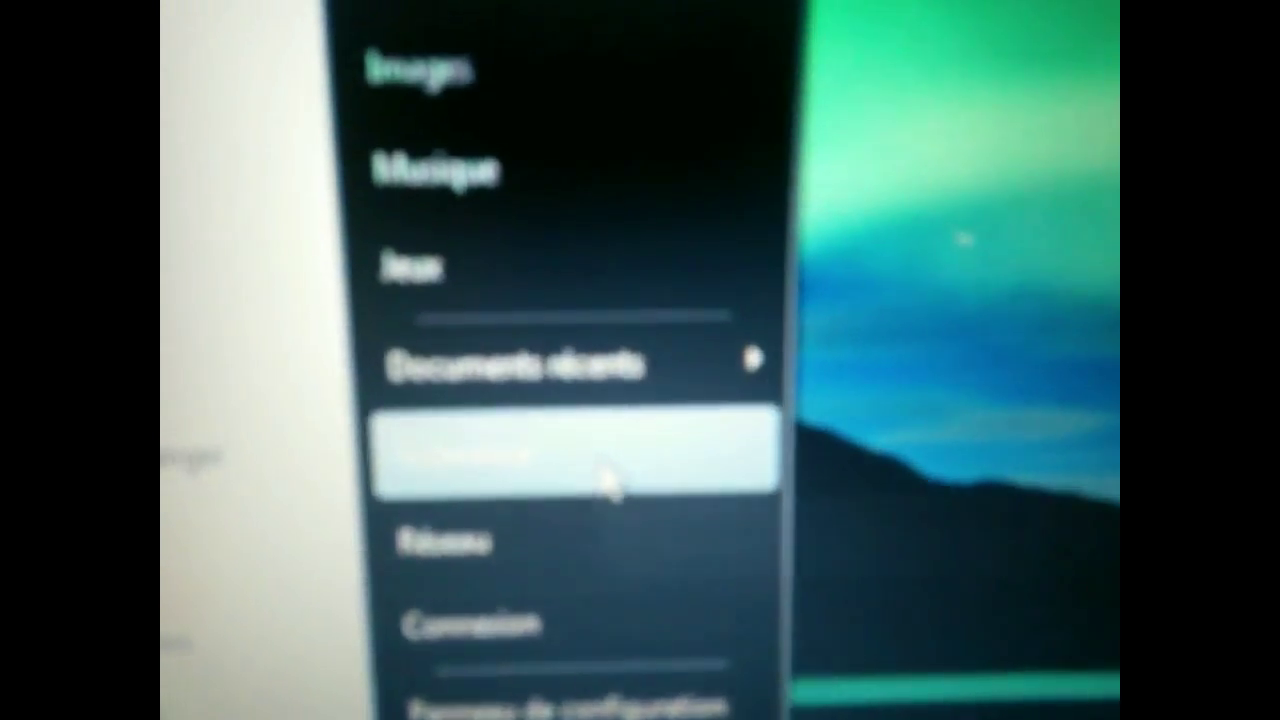
click(585, 415)
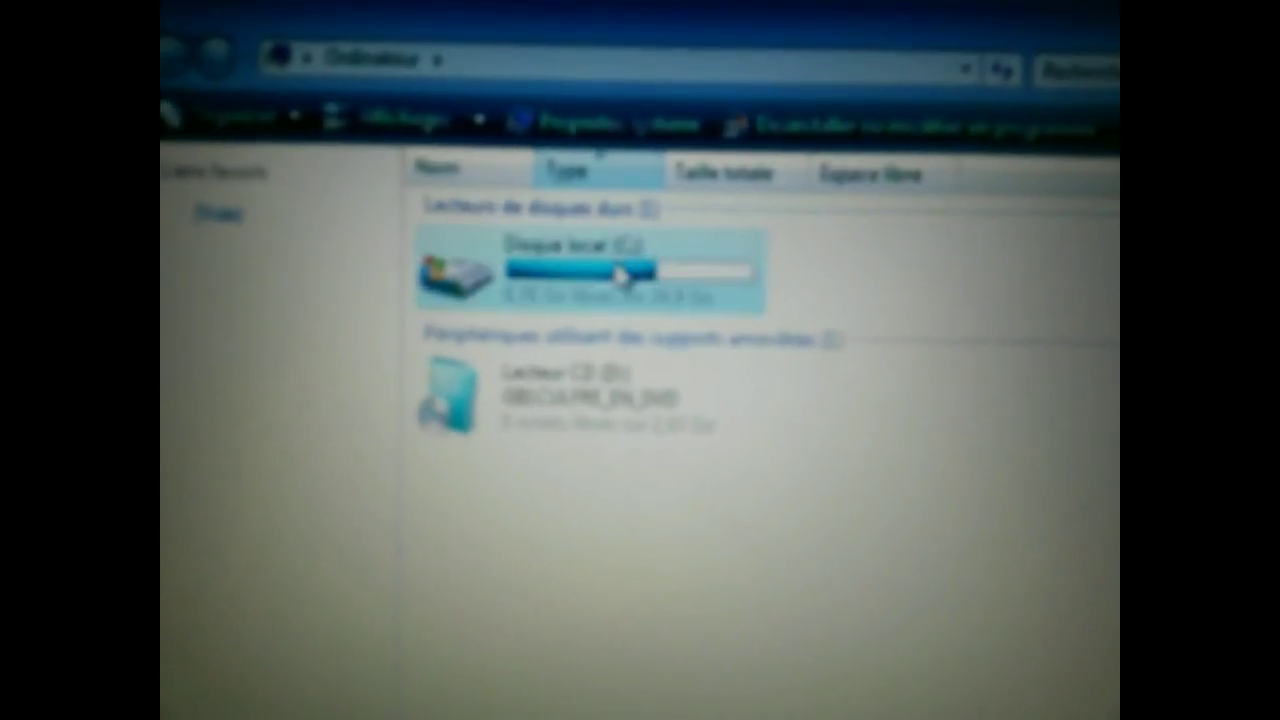
double_click(618, 276)
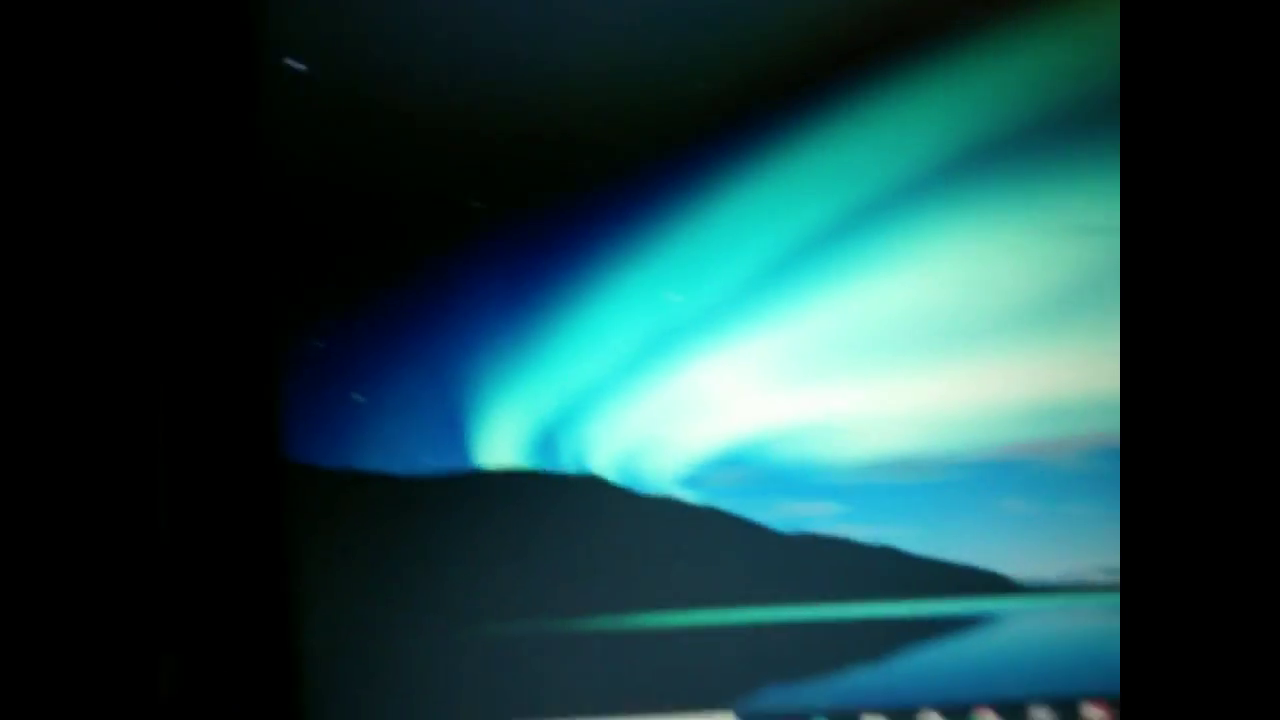
Open a command prompt by running cmd from the Run dialog.
key(super)
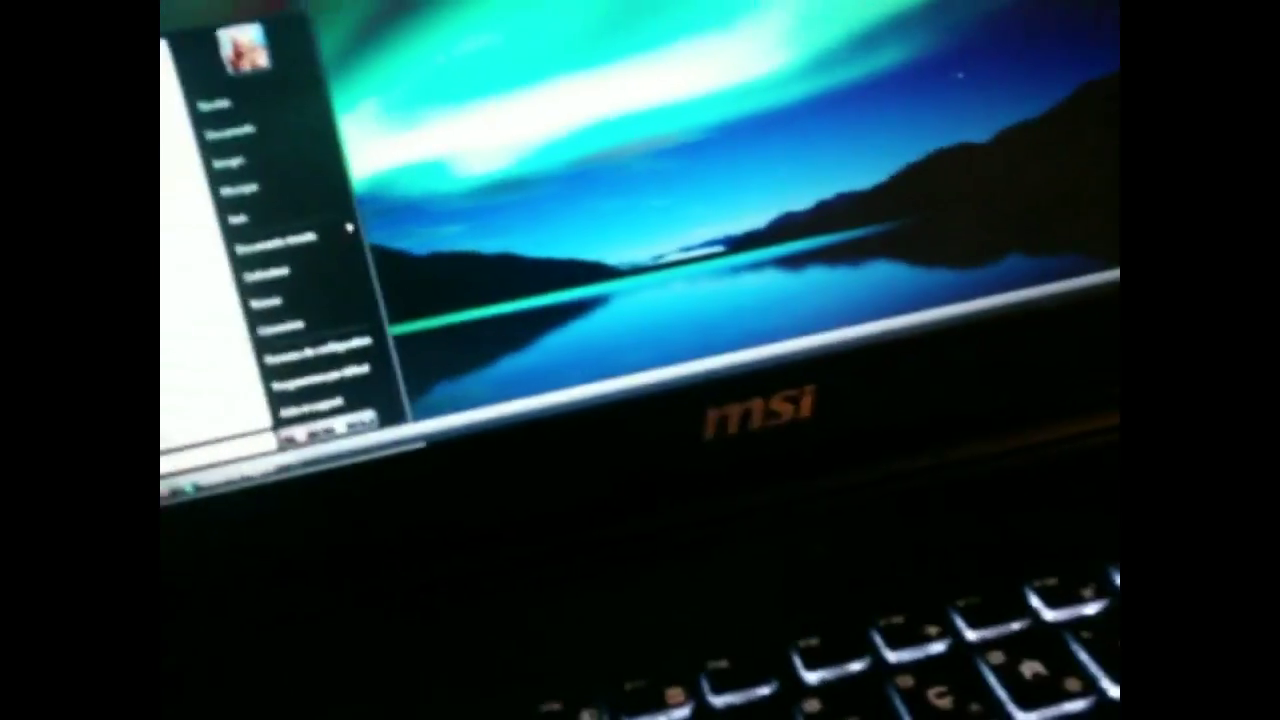
key(super)
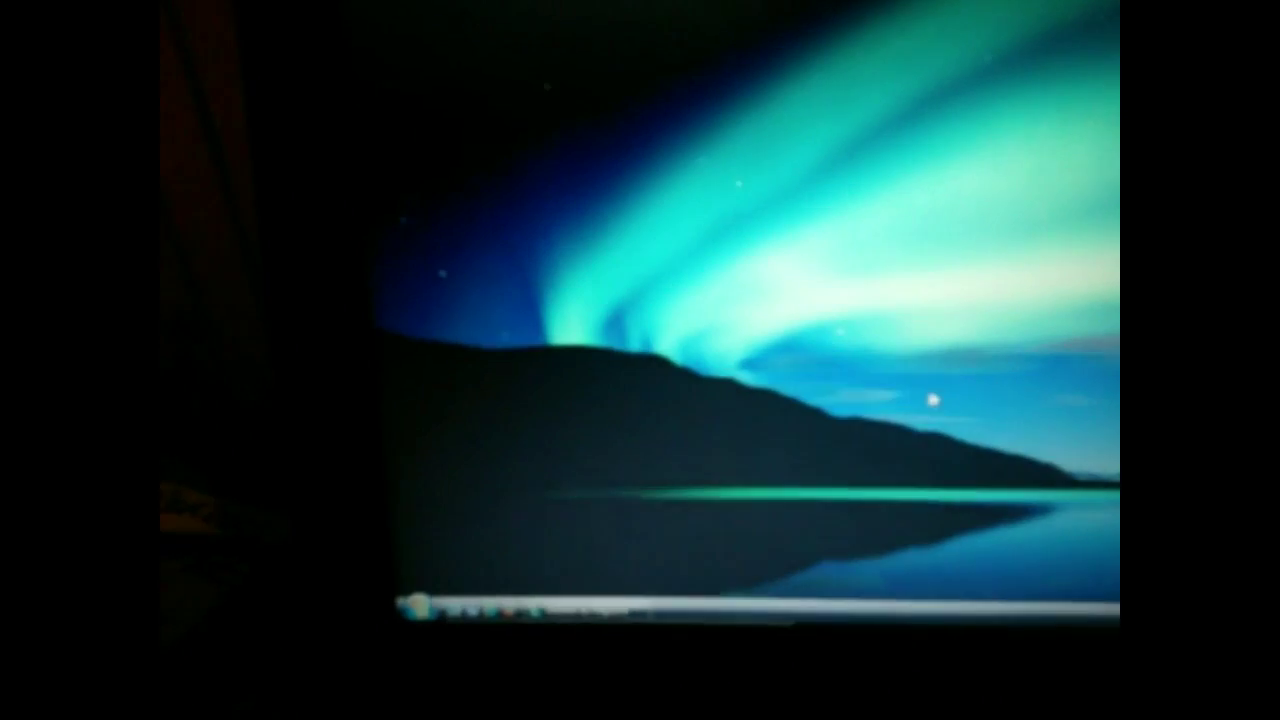
key(super+r)
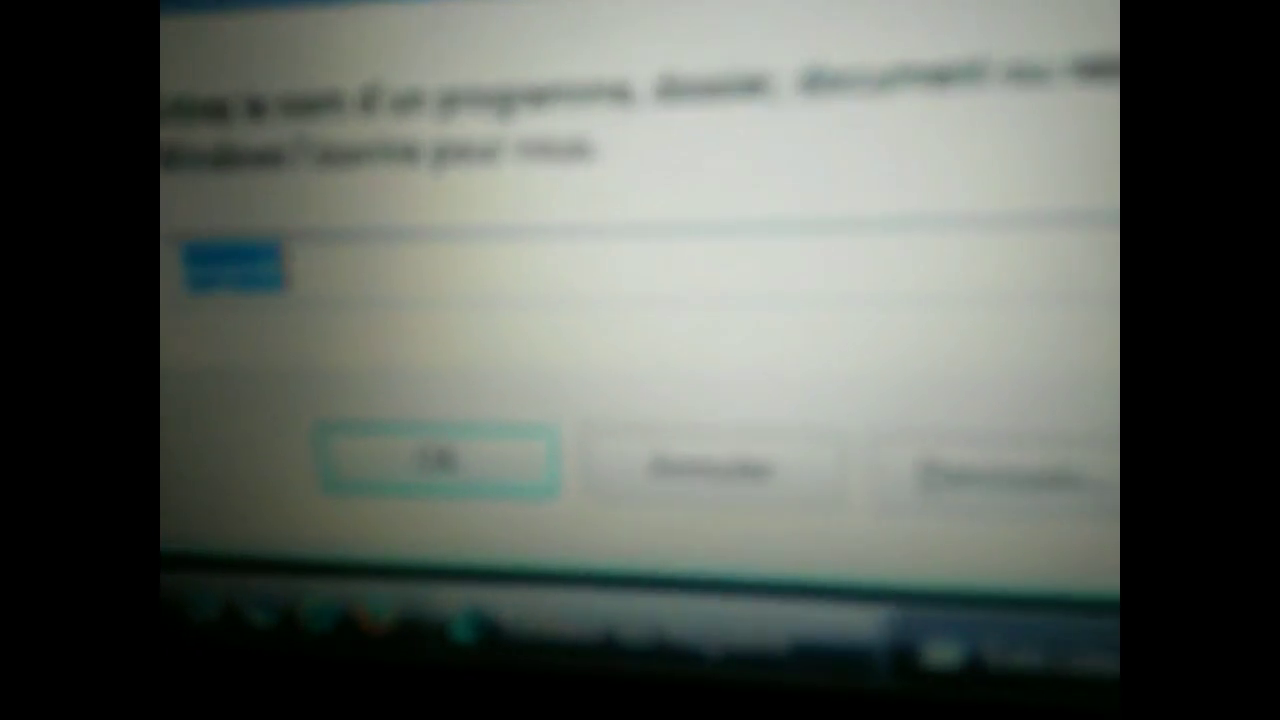
text(cmd)
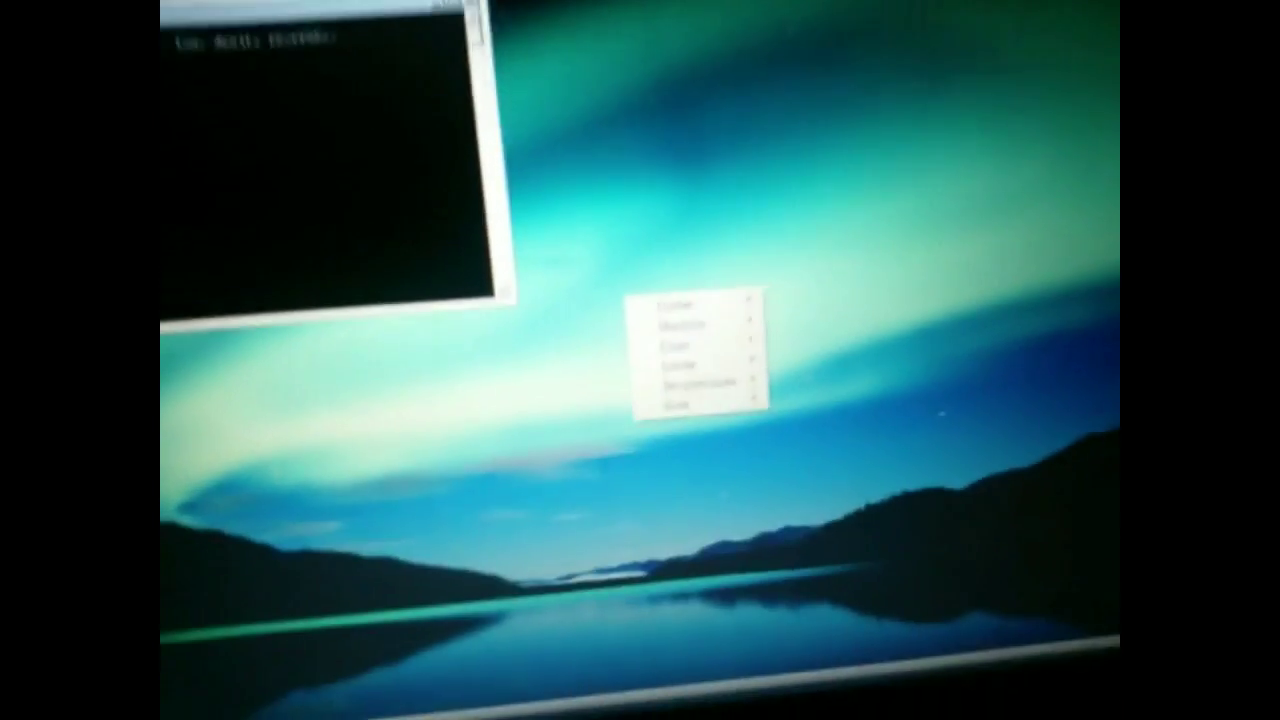
Send Ctrl-Alt-Del to the virtual machine through its keyboard input options, and cancel the Vista security screen.
key(Down)
key(Right)
key(Left)
key(Down)
key(Right)
key(Left)
key(Down)
key(Right)
key(Right)
key(Down)
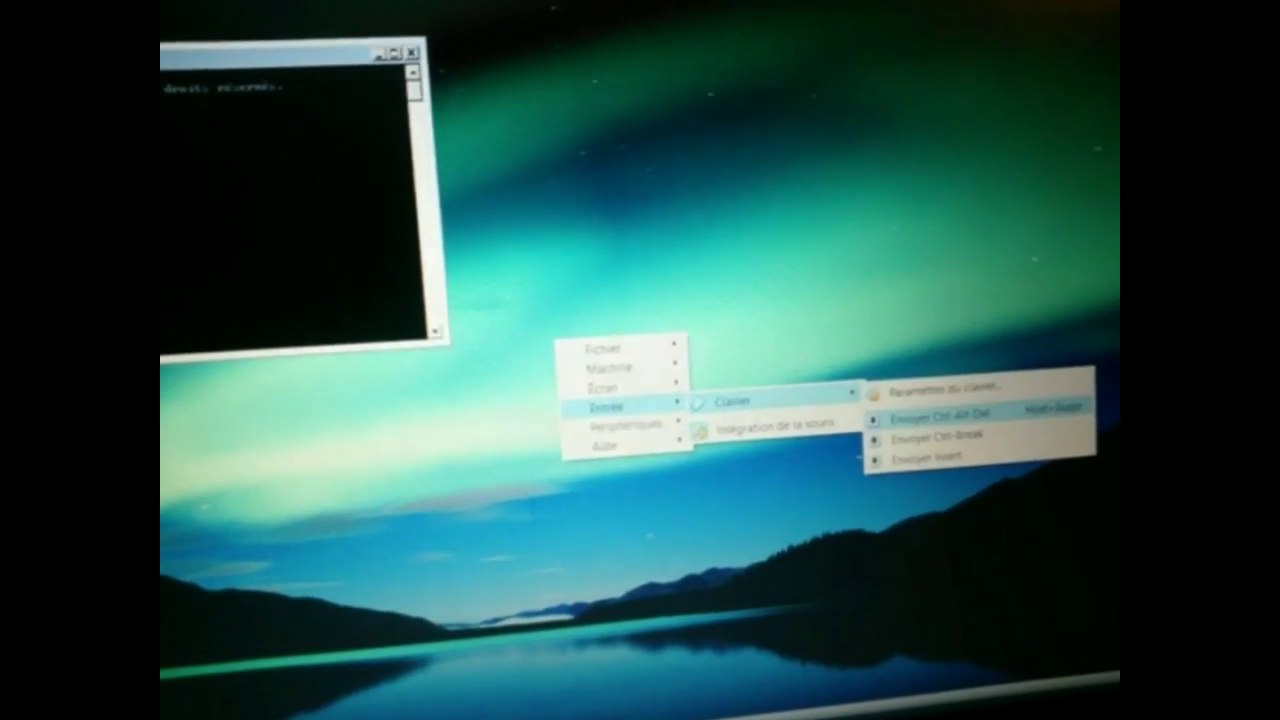
key(Return)
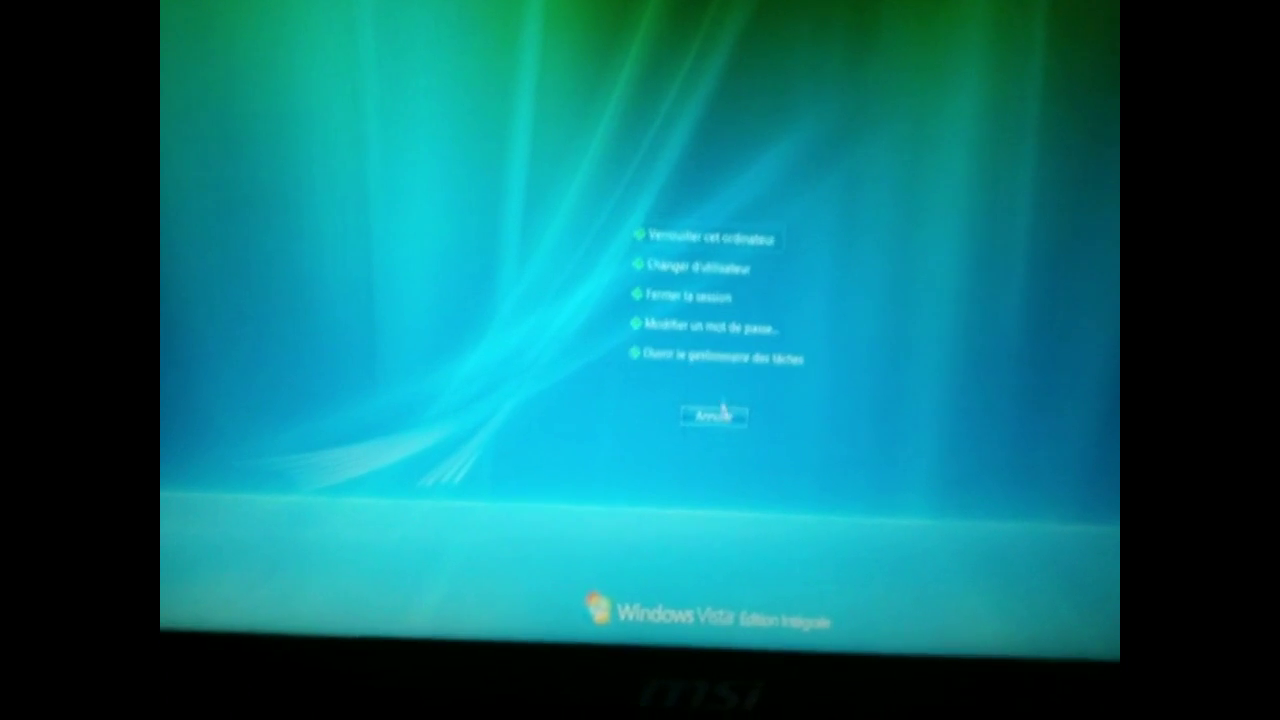
click(693, 422)
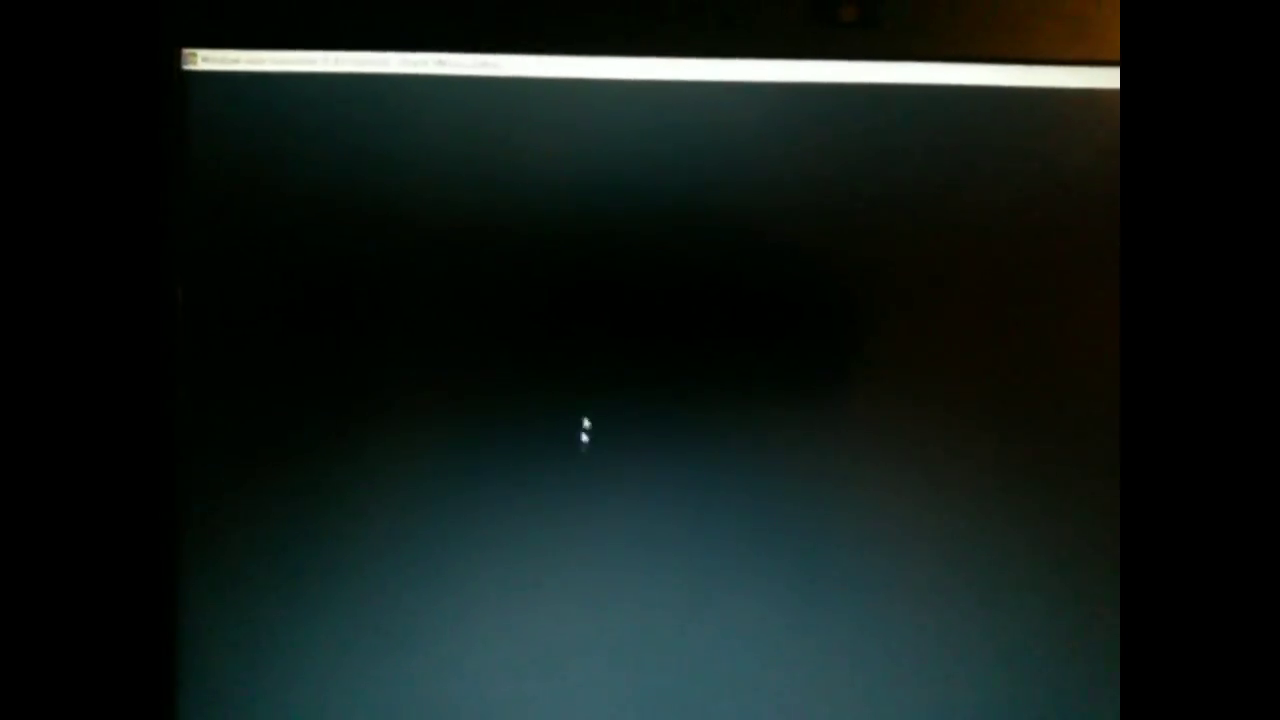
Boot Windows Vista with its normal settings from the Windows error recovery screen.
key(Return)
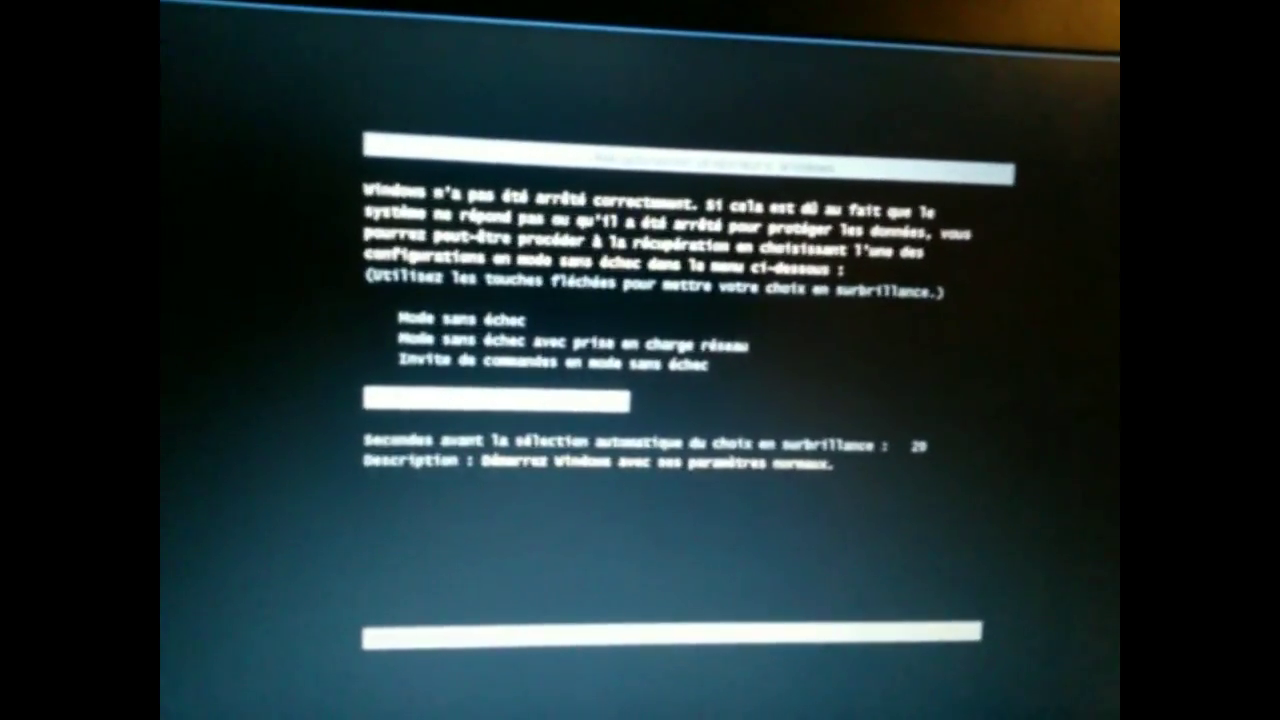
key(Return)
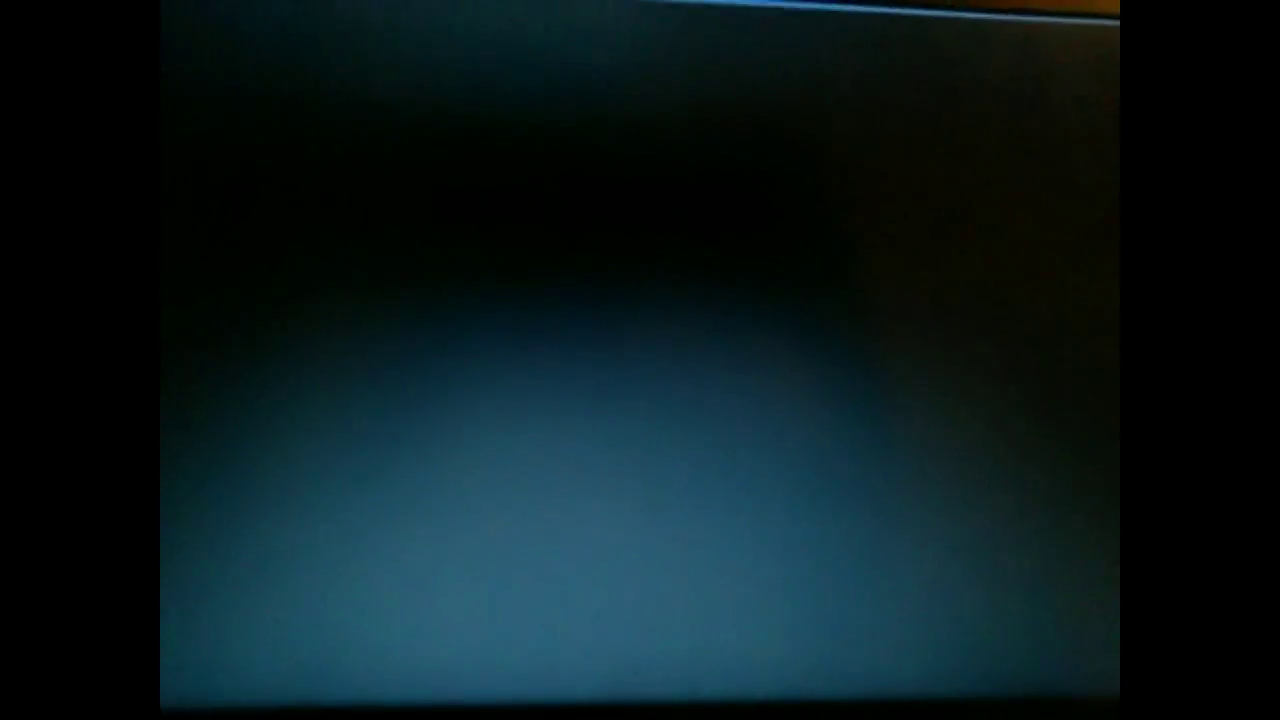